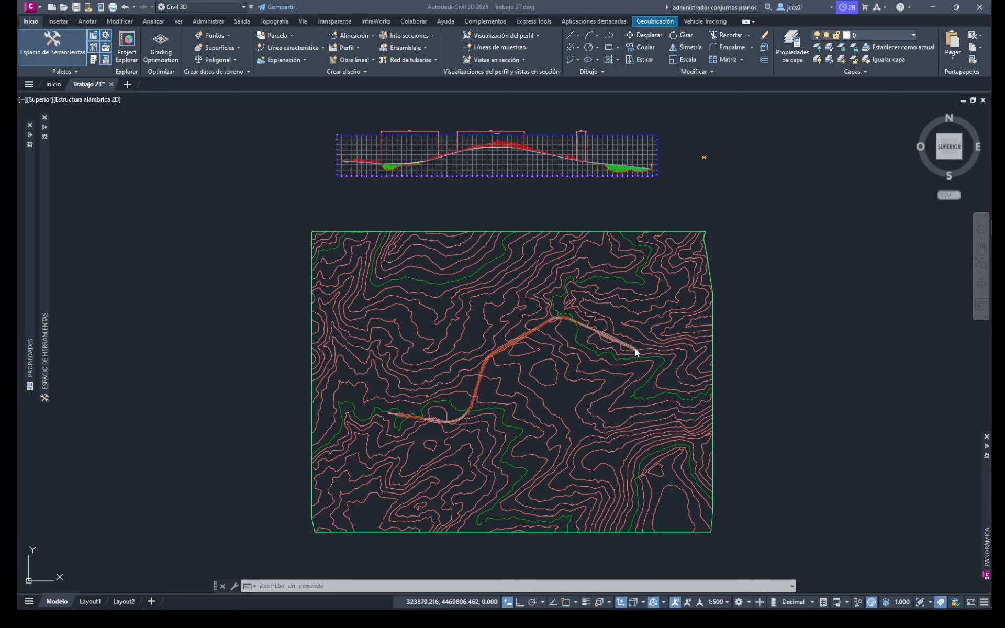
Step: Change the style of the Terreno surface so that its contours are hidden and only the border is drawn
{"action": "left_click", "coordinate": [737, 352]}
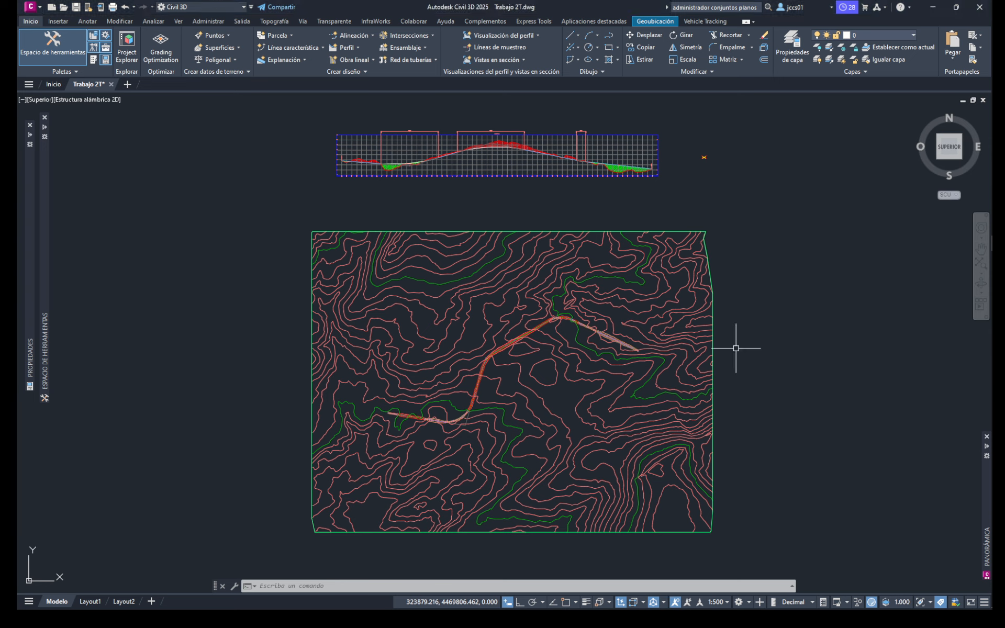
{"action": "left_click", "coordinate": [711, 314]}
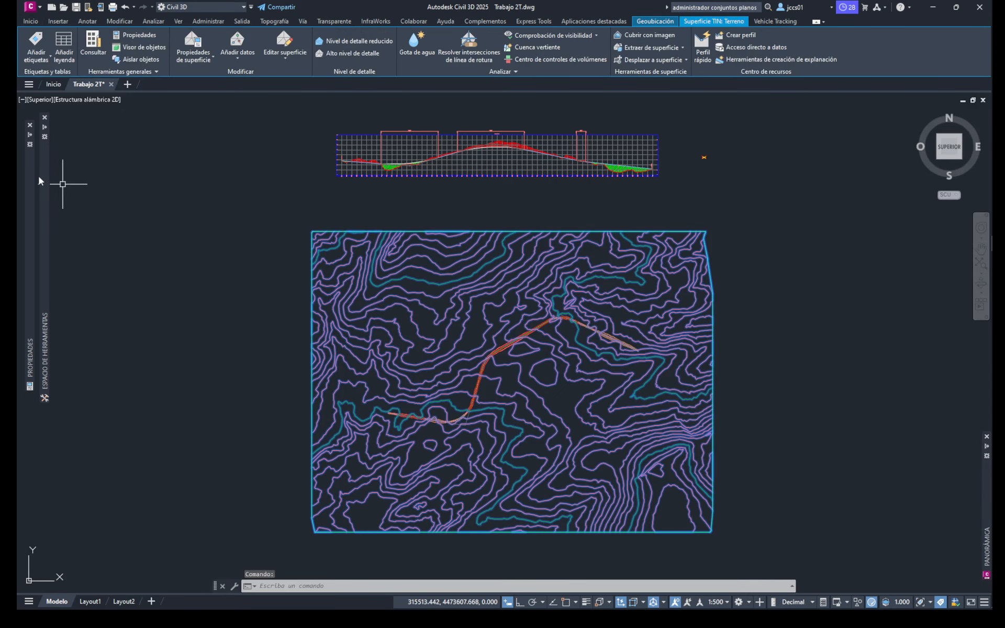
{"action": "mouse_move", "coordinate": [34, 186]}
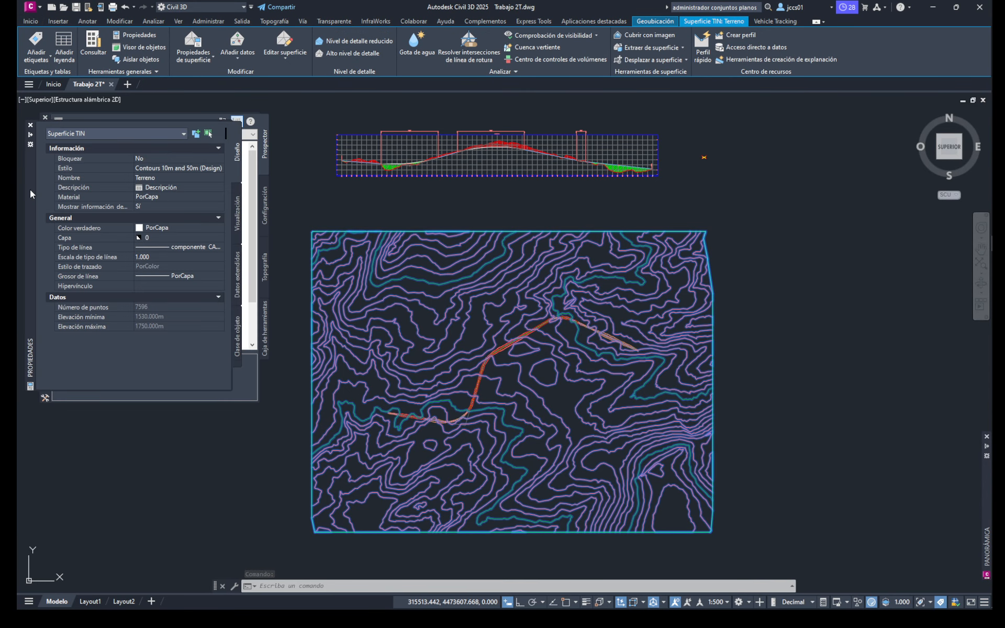
{"action": "left_click", "coordinate": [167, 168]}
{"action": "left_click", "coordinate": [174, 168]}
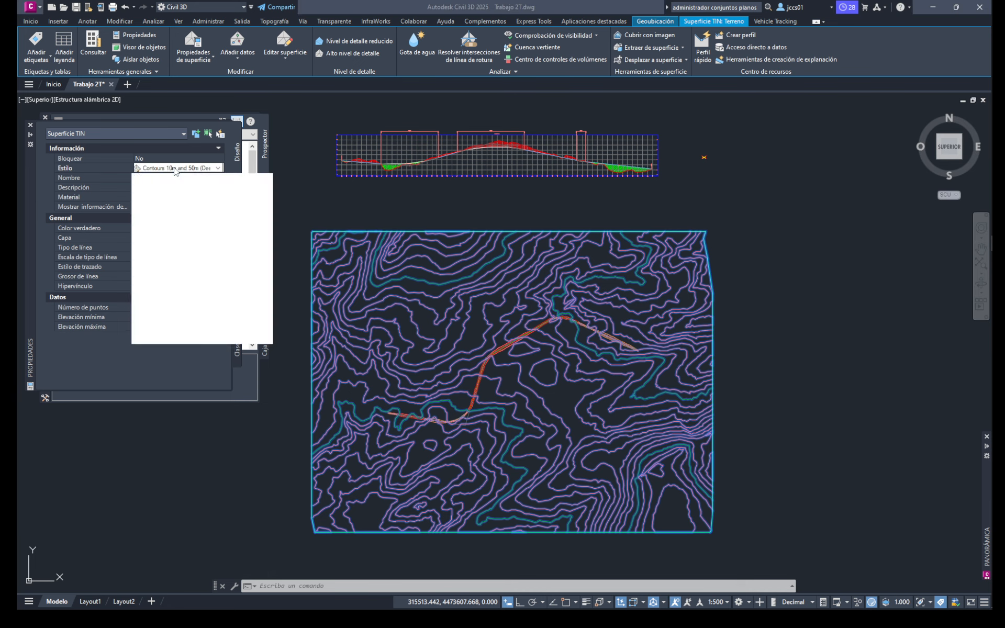
{"action": "left_click", "coordinate": [176, 187]}
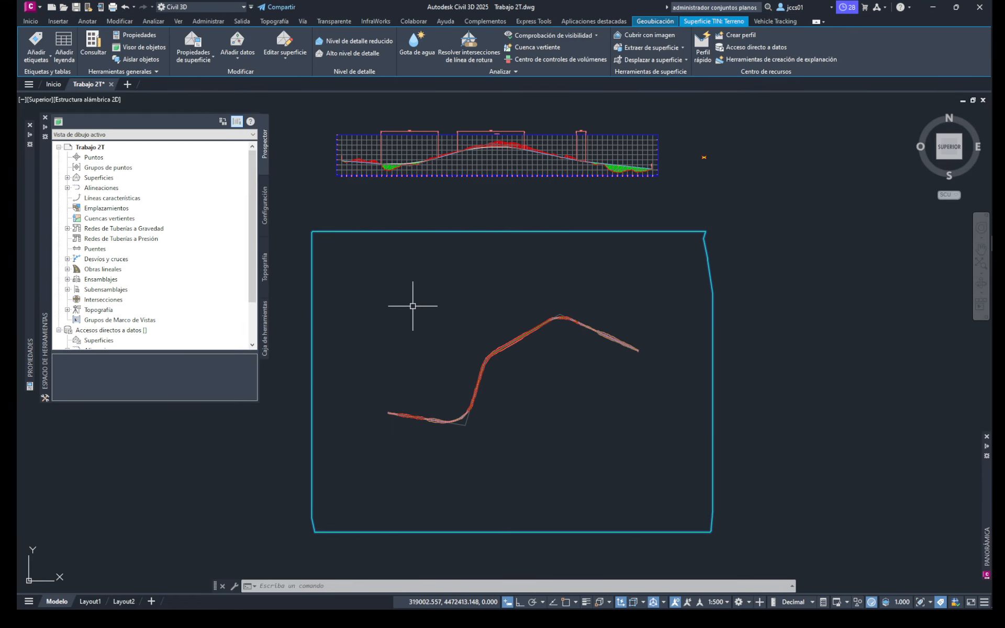
Step: Examine the corridor in plan along the straight and the curve, checking the spacing of its cross sections and slope limits
{"action": "scroll", "coordinate": [557, 333], "scroll_direction": "up", "scroll_amount": 7}
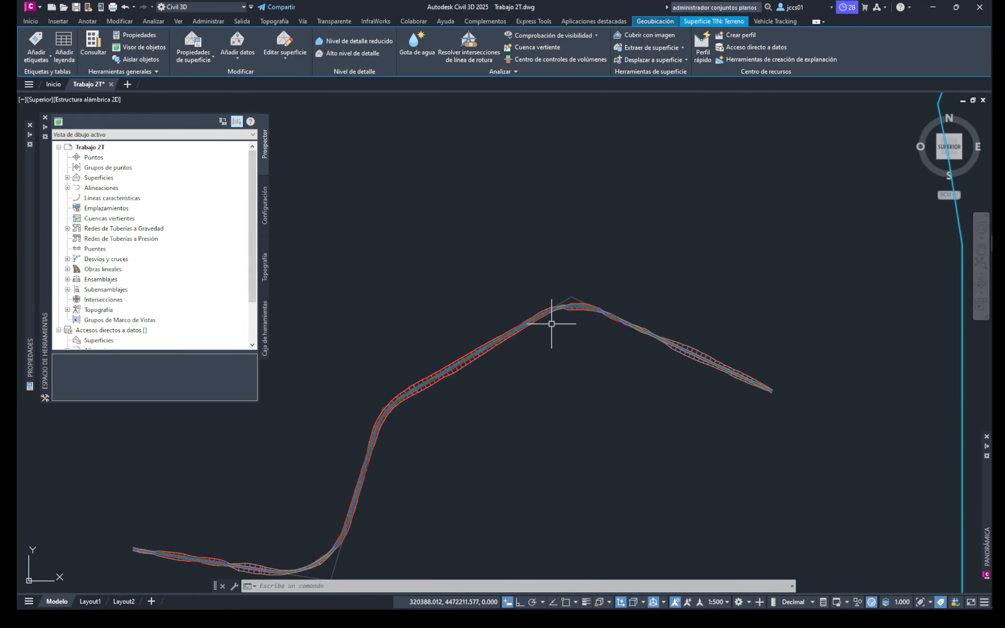
{"action": "scroll", "coordinate": [527, 352], "scroll_direction": "up", "scroll_amount": 6}
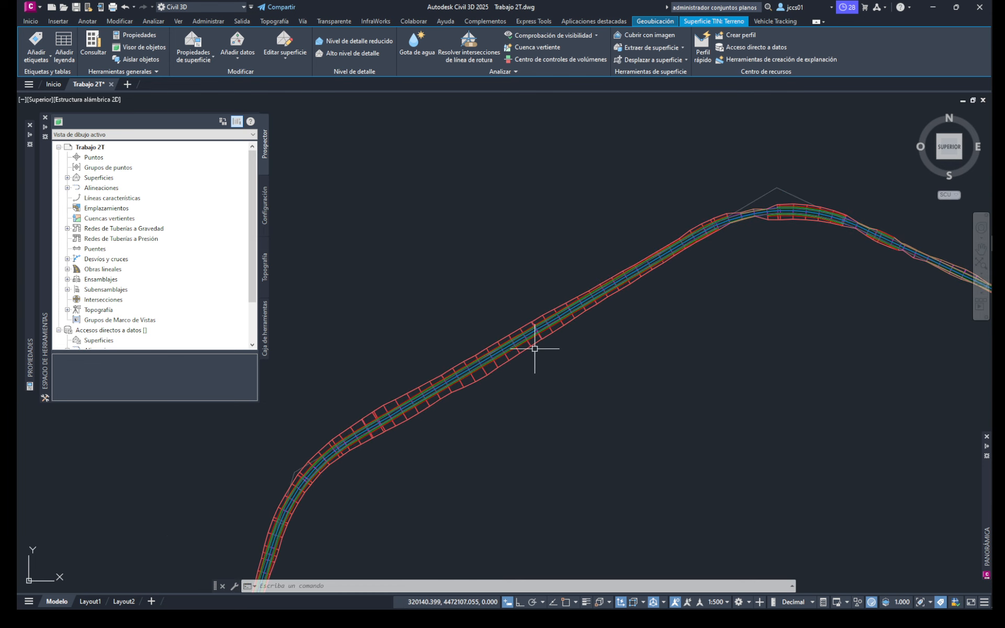
{"action": "scroll", "coordinate": [560, 376], "scroll_direction": "down", "scroll_amount": 4}
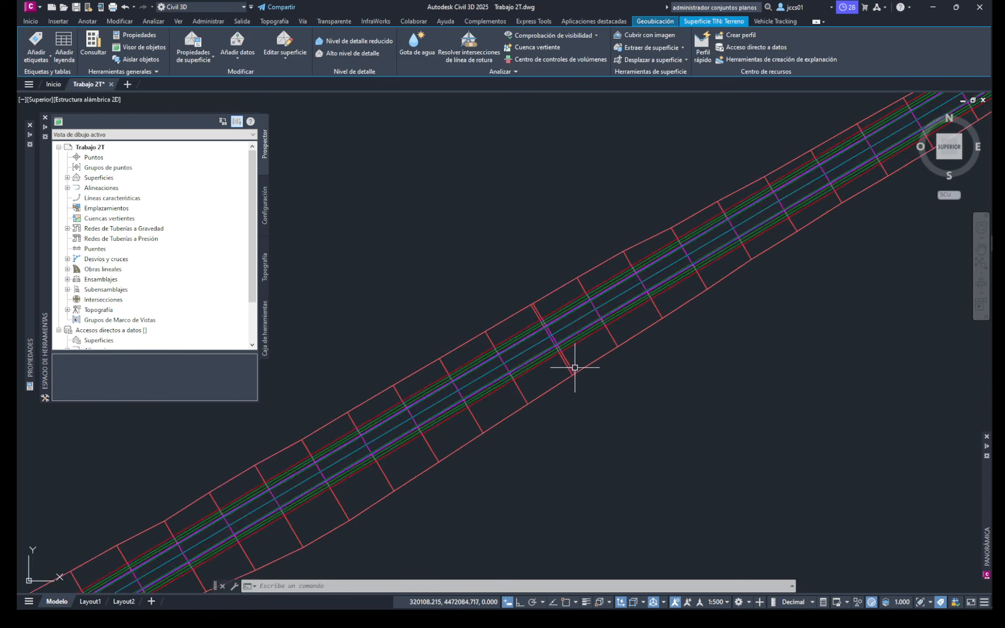
{"action": "scroll", "coordinate": [605, 410], "scroll_direction": "down", "scroll_amount": 3}
{"action": "middle_click_drag", "start_coordinate": [703, 358], "coordinate": [566, 397]}
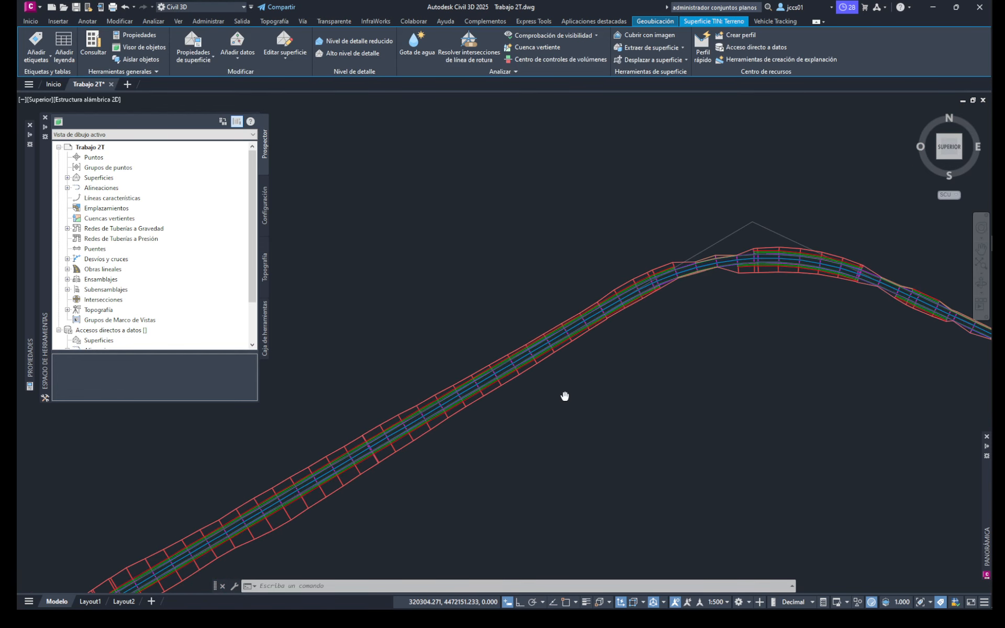
{"action": "scroll", "coordinate": [570, 382], "scroll_direction": "up", "scroll_amount": 2}
{"action": "scroll", "coordinate": [691, 282], "scroll_direction": "up", "scroll_amount": 1}
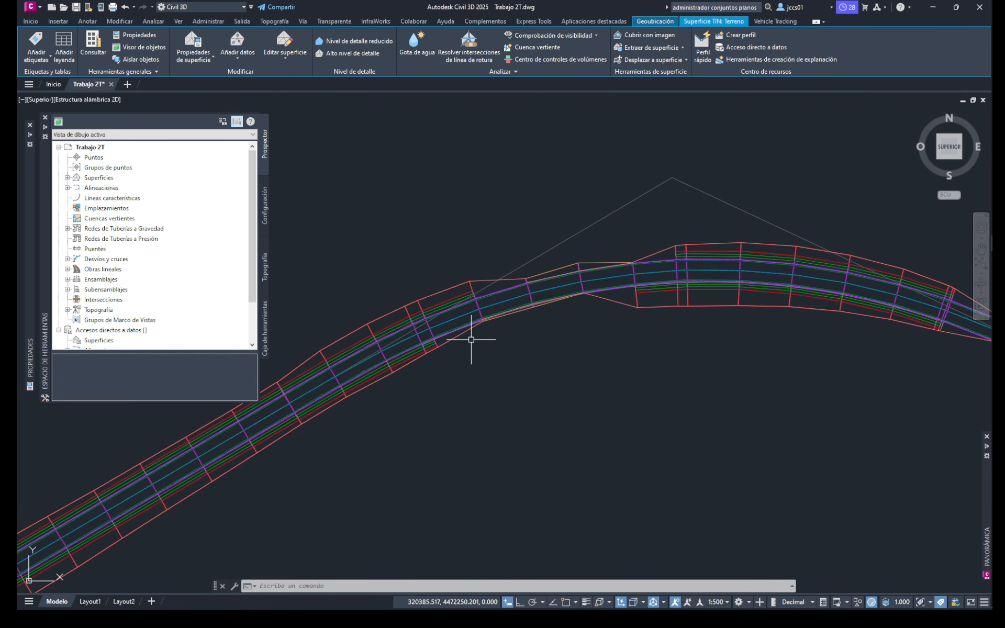
{"action": "middle_click_drag", "start_coordinate": [615, 350], "coordinate": [593, 383]}
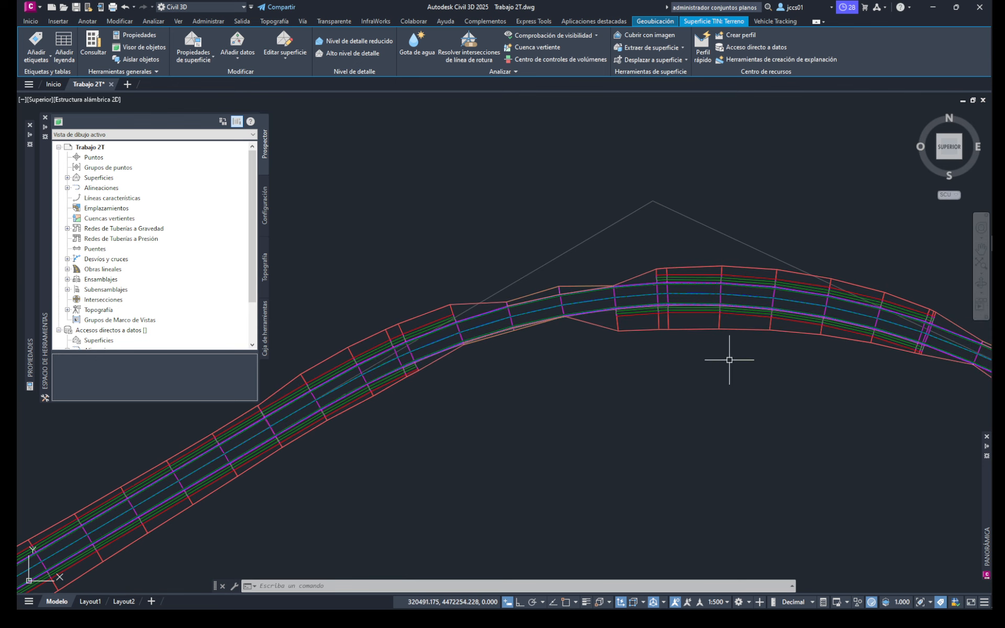
{"action": "left_click", "coordinate": [73, 437]}
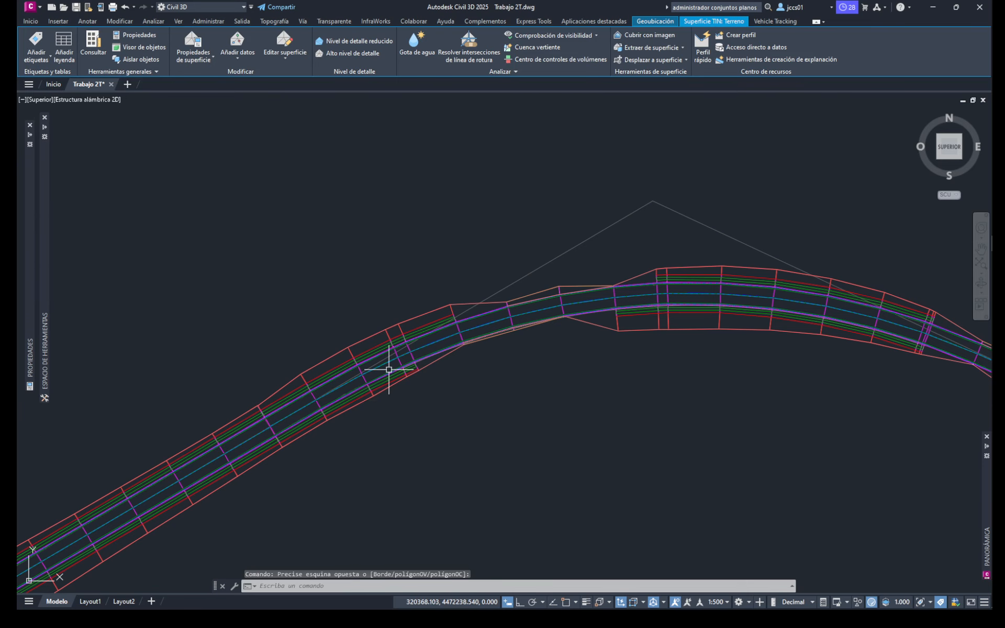
{"action": "middle_click_drag", "start_coordinate": [608, 369], "coordinate": [534, 325]}
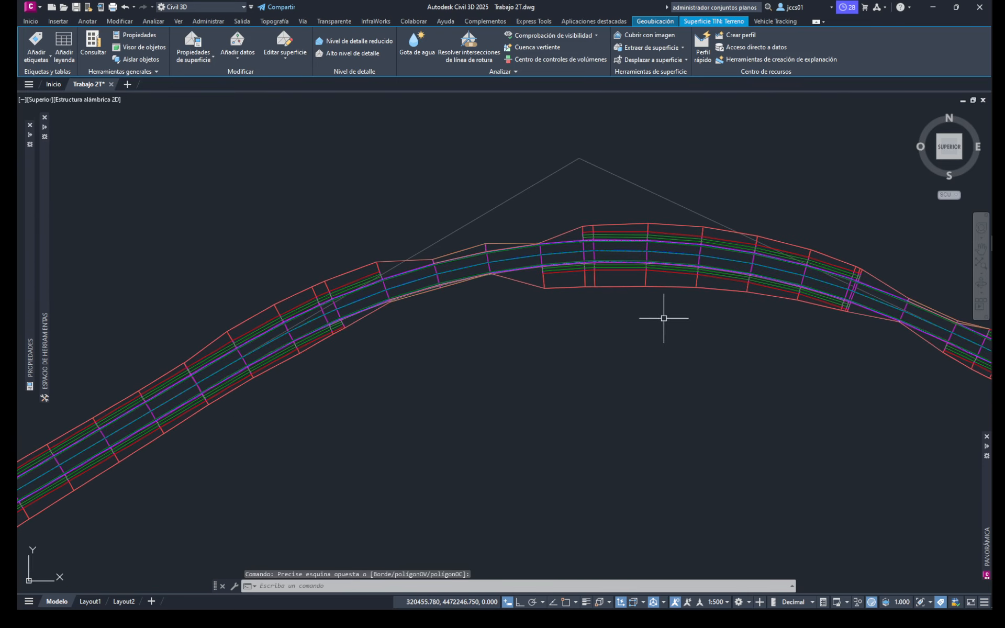
{"action": "scroll", "coordinate": [656, 323], "scroll_direction": "down", "scroll_amount": 2}
{"action": "scroll", "coordinate": [592, 337], "scroll_direction": "up", "scroll_amount": 2}
{"action": "middle_click_drag", "start_coordinate": [633, 331], "coordinate": [576, 340]}
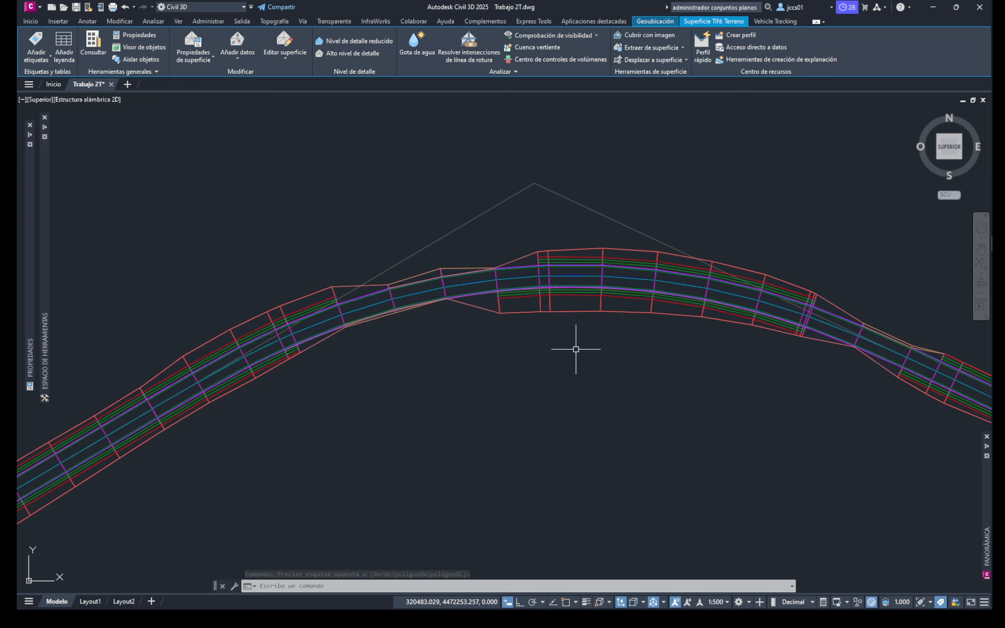
{"action": "left_click", "coordinate": [646, 315]}
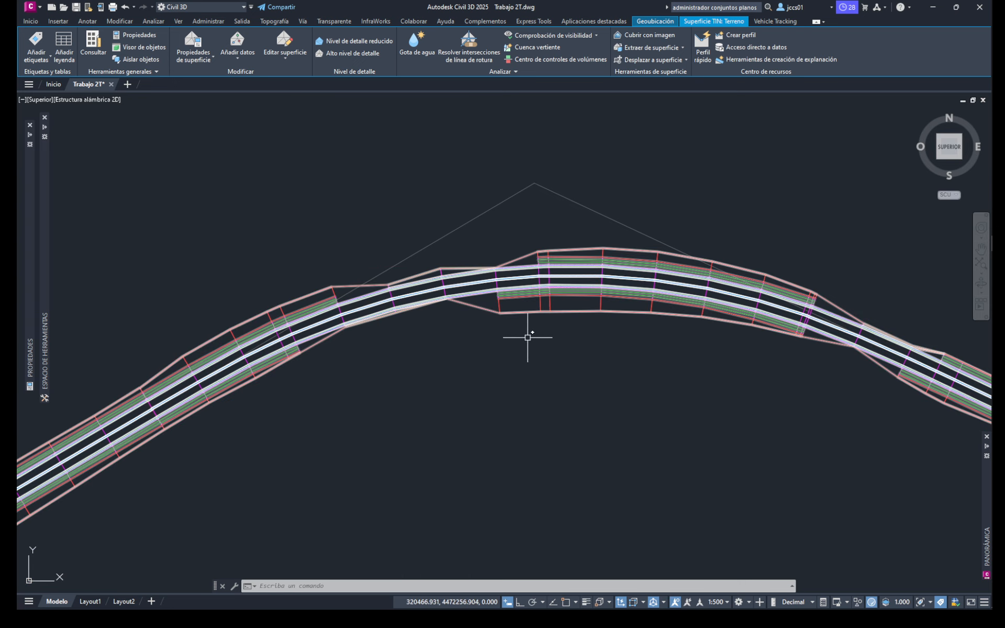
{"action": "key", "text": "Escape"}
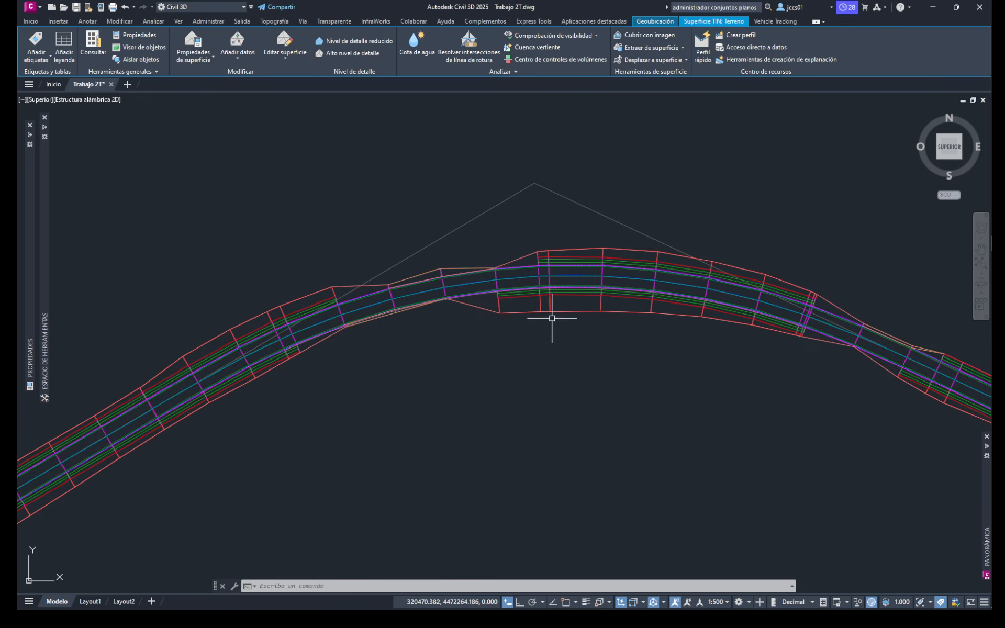
{"action": "scroll", "coordinate": [874, 333], "scroll_direction": "up", "scroll_amount": 2}
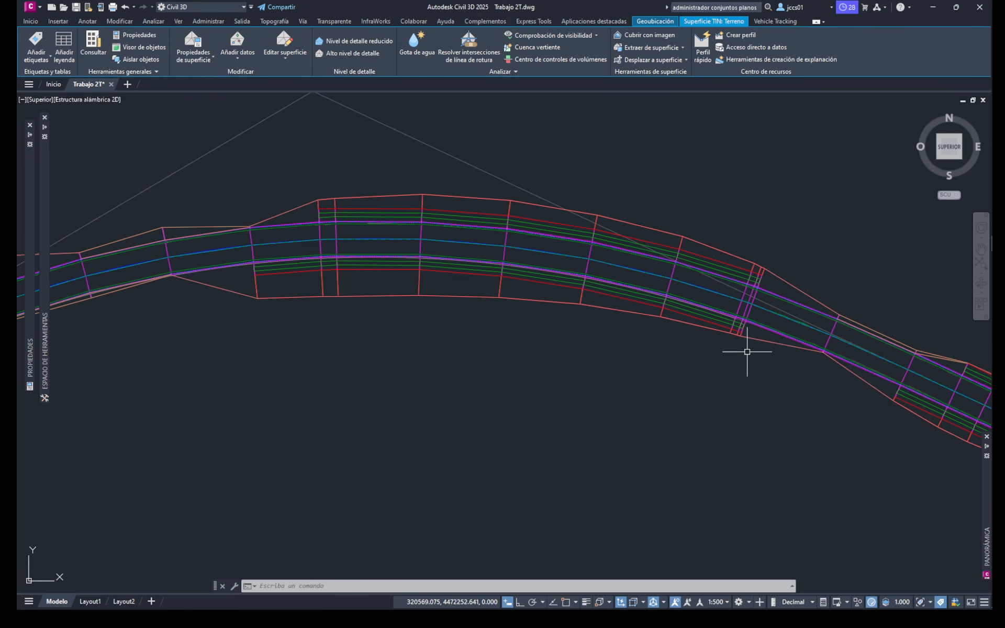
{"action": "left_click", "coordinate": [735, 335]}
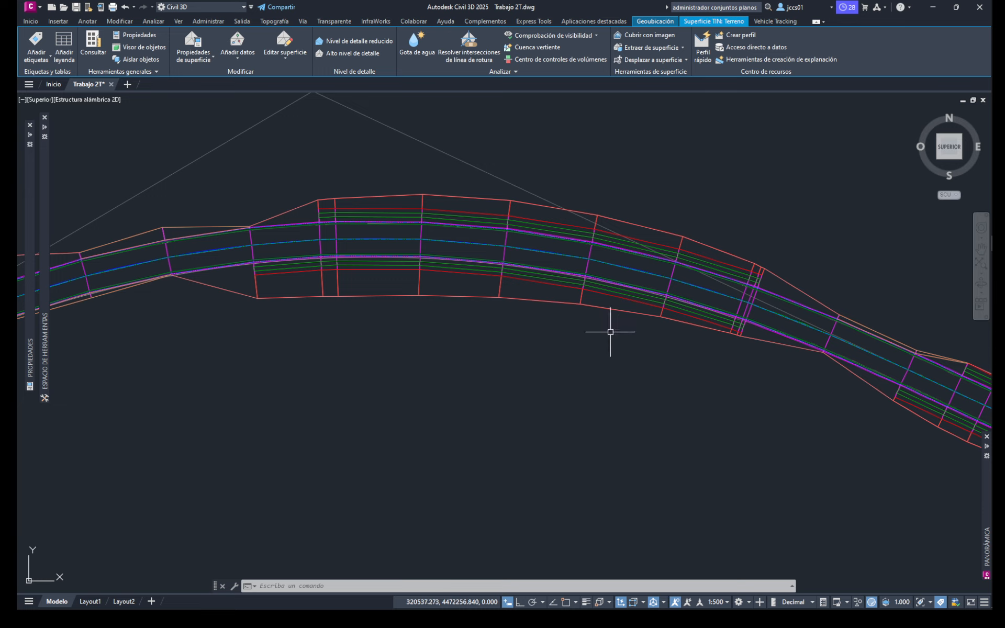
{"action": "left_click", "coordinate": [596, 308]}
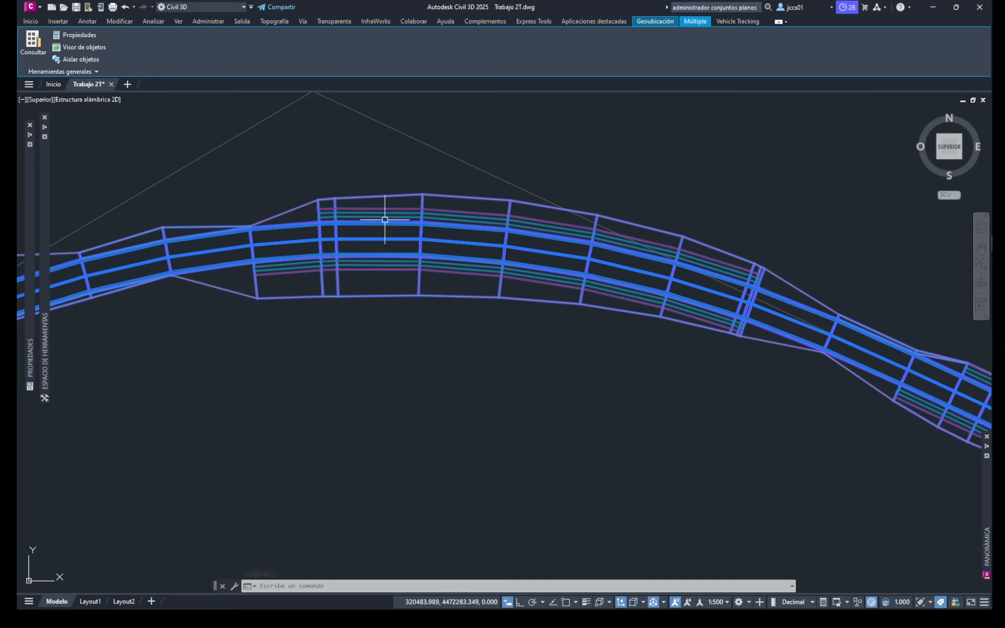
{"action": "right_click", "coordinate": [387, 220]}
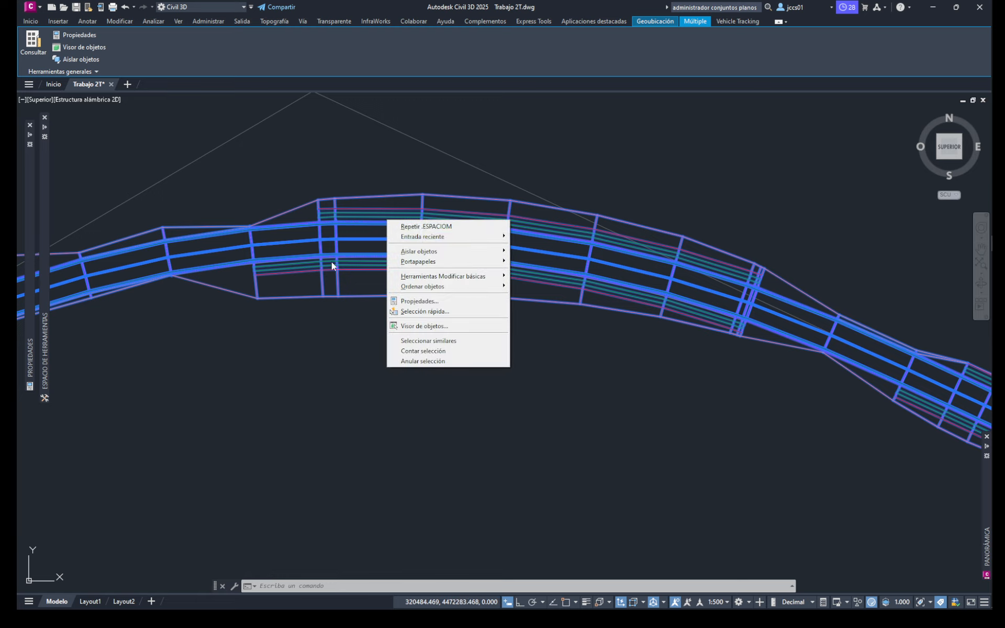
{"action": "key", "text": "Escape"}
{"action": "key", "text": "Escape"}
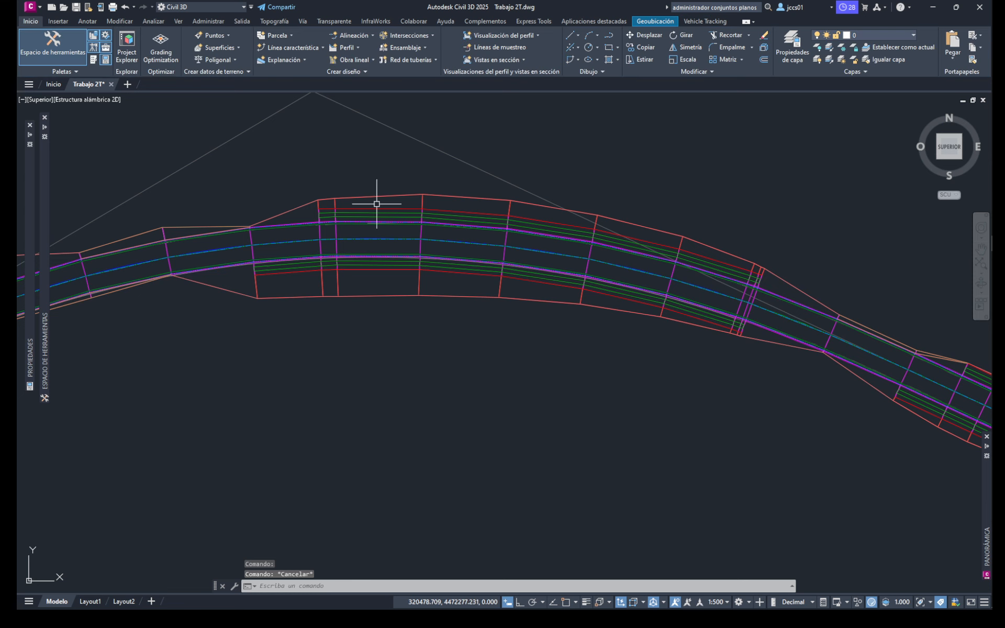
Step: Open the corridor's properties and bring up the assembly frequency settings for all its regions
{"action": "left_click", "coordinate": [382, 197]}
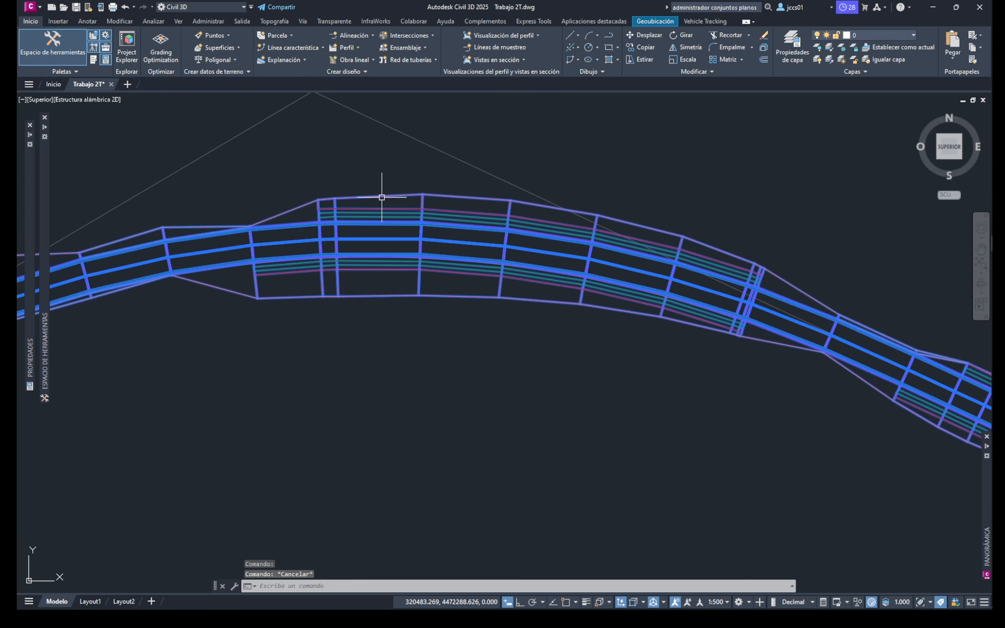
{"action": "right_click", "coordinate": [382, 198]}
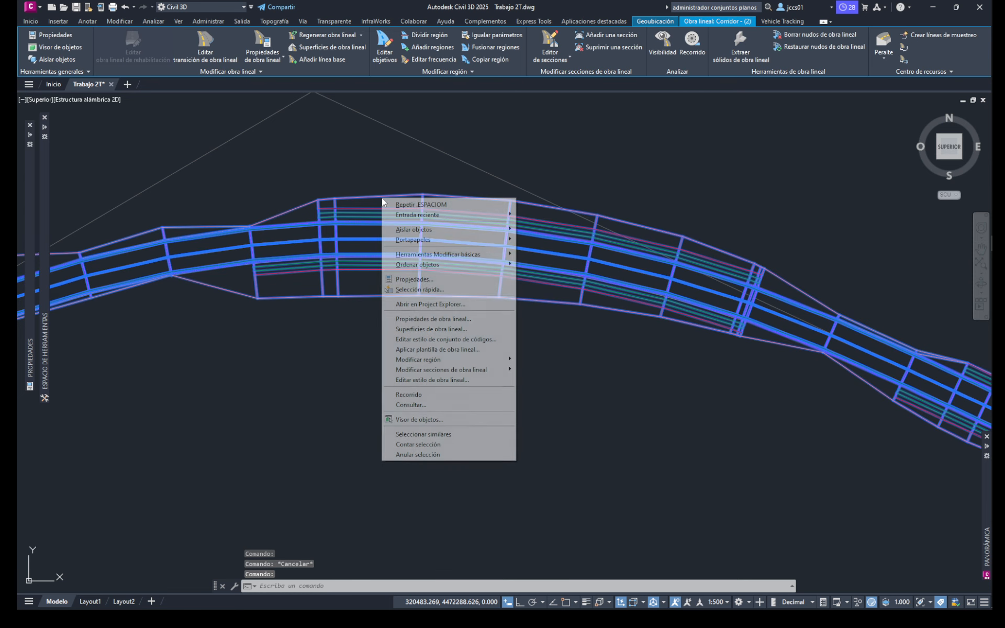
{"action": "left_click", "coordinate": [454, 320]}
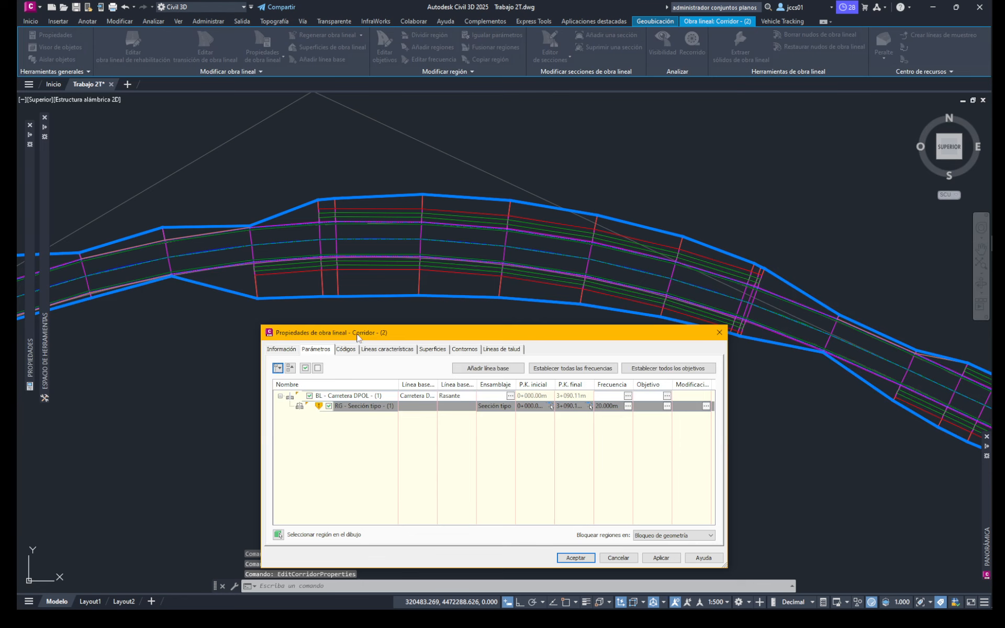
{"action": "left_click_drag", "start_coordinate": [340, 279], "coordinate": [340, 275]}
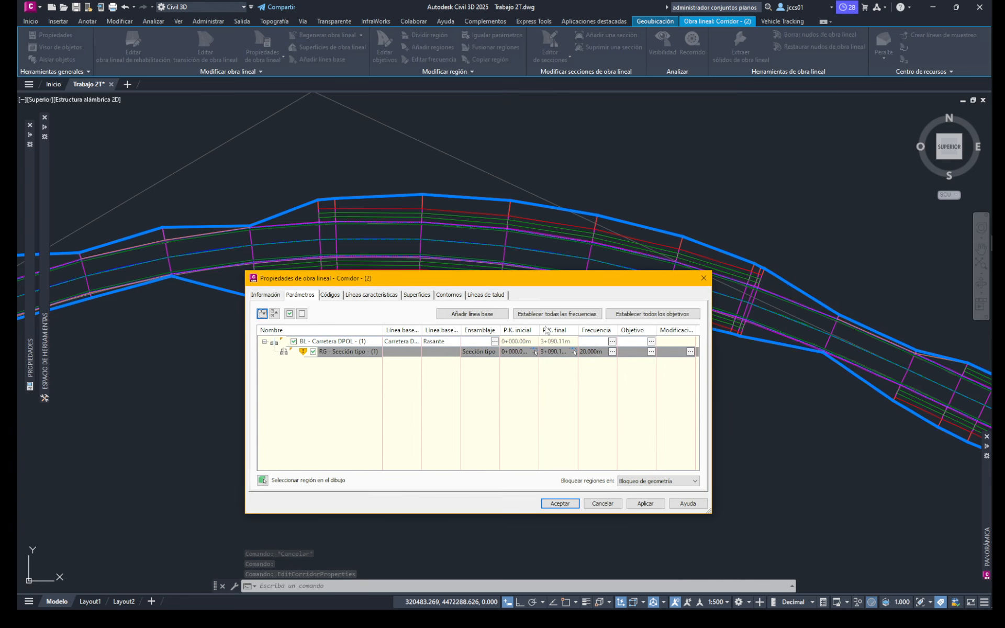
{"action": "left_click", "coordinate": [569, 316]}
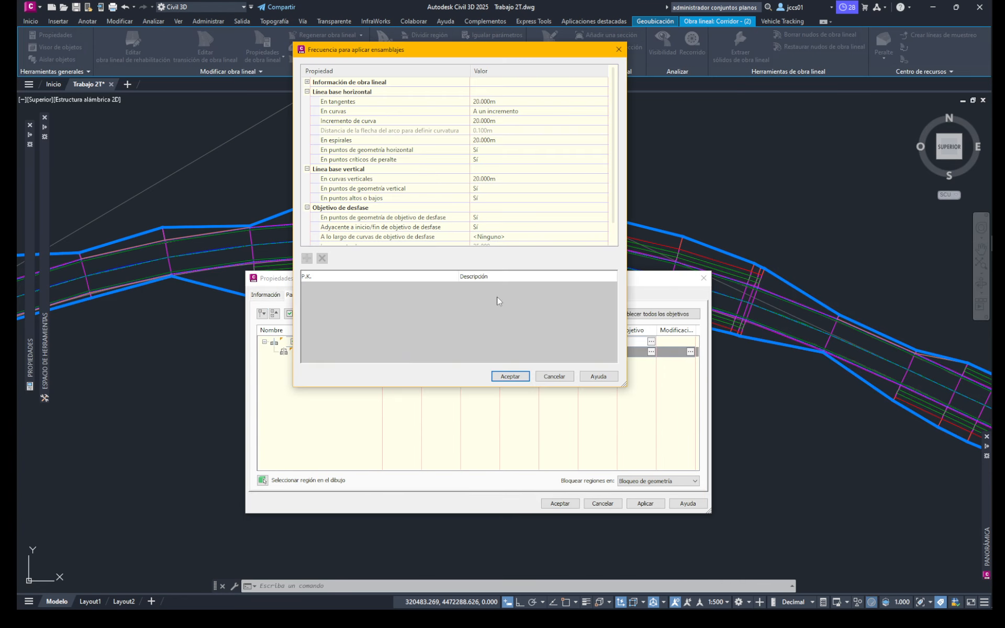
Step: Set the assembly frequency along tangents, the curve increment and the spirals to 10 m each
{"action": "left_click", "coordinate": [516, 101]}
{"action": "type", "text": "10"}
{"action": "key", "text": "Return"}
{"action": "left_click", "coordinate": [504, 120]}
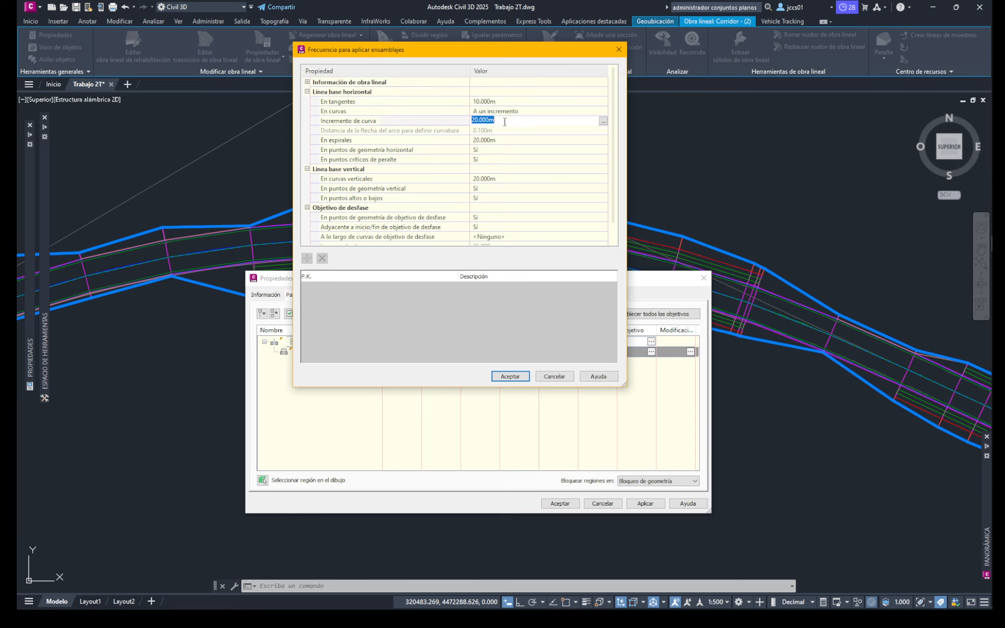
{"action": "key", "text": "Return"}
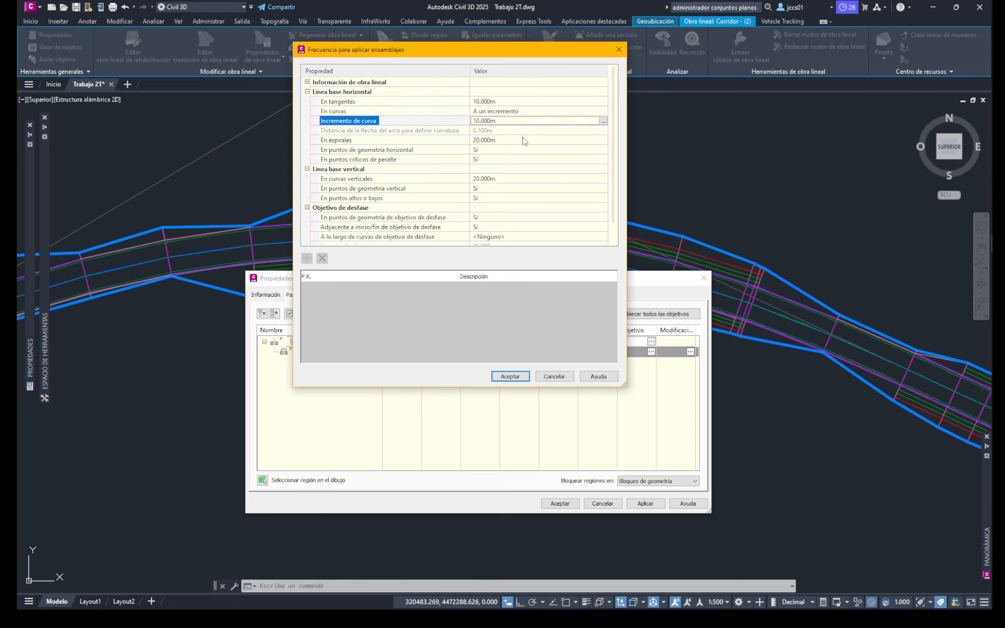
{"action": "left_click", "coordinate": [507, 140]}
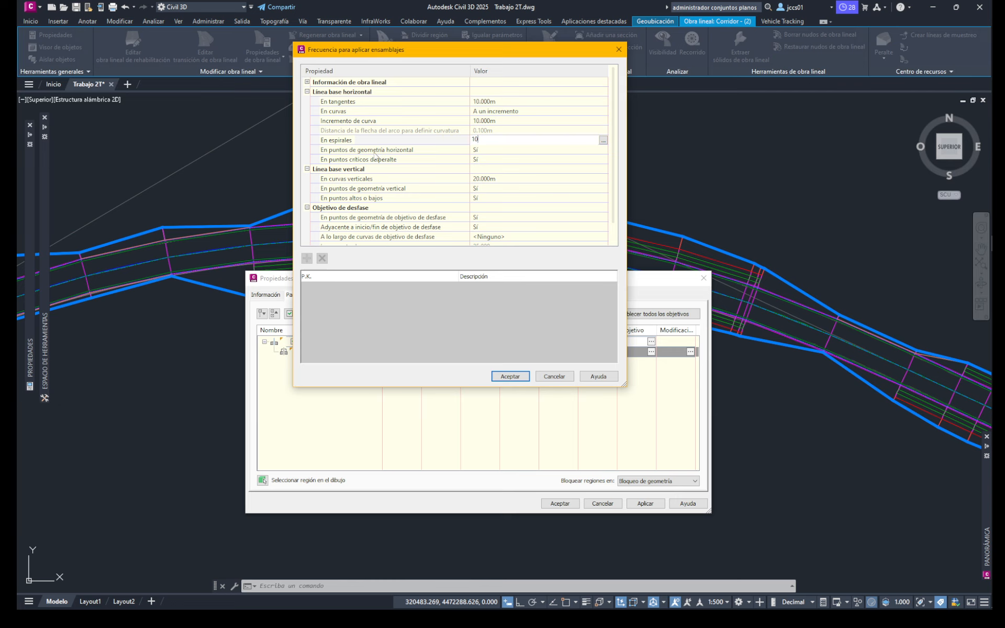
{"action": "key", "text": "Return"}
Step: Set assembly insertion at horizontal geometry points and at superelevation critical points to No
{"action": "left_click", "coordinate": [491, 150]}
{"action": "left_click", "coordinate": [490, 150]}
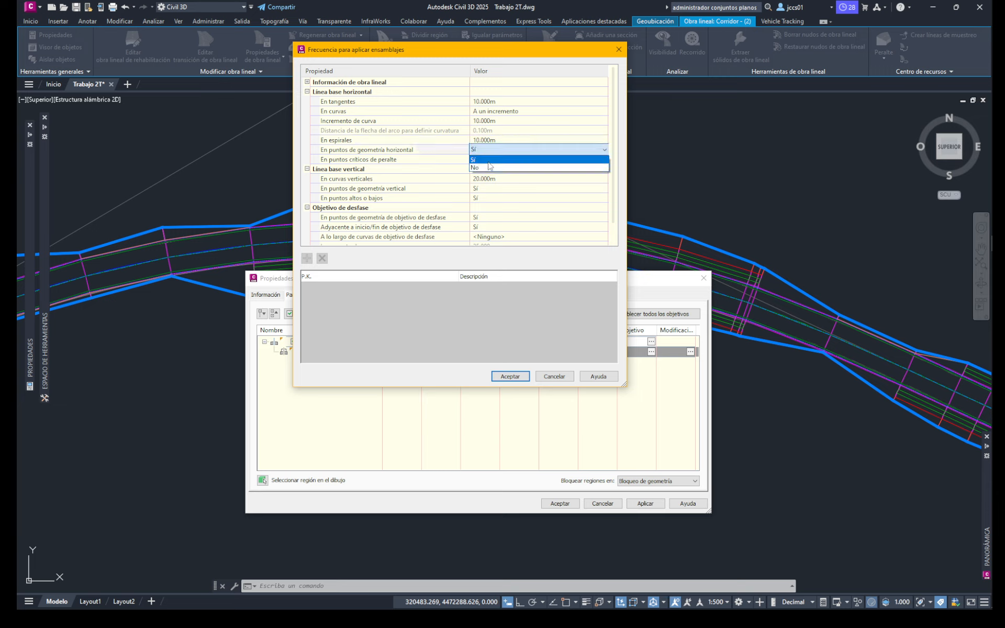
{"action": "left_click", "coordinate": [489, 167]}
{"action": "left_click", "coordinate": [491, 159]}
{"action": "left_click", "coordinate": [490, 159]}
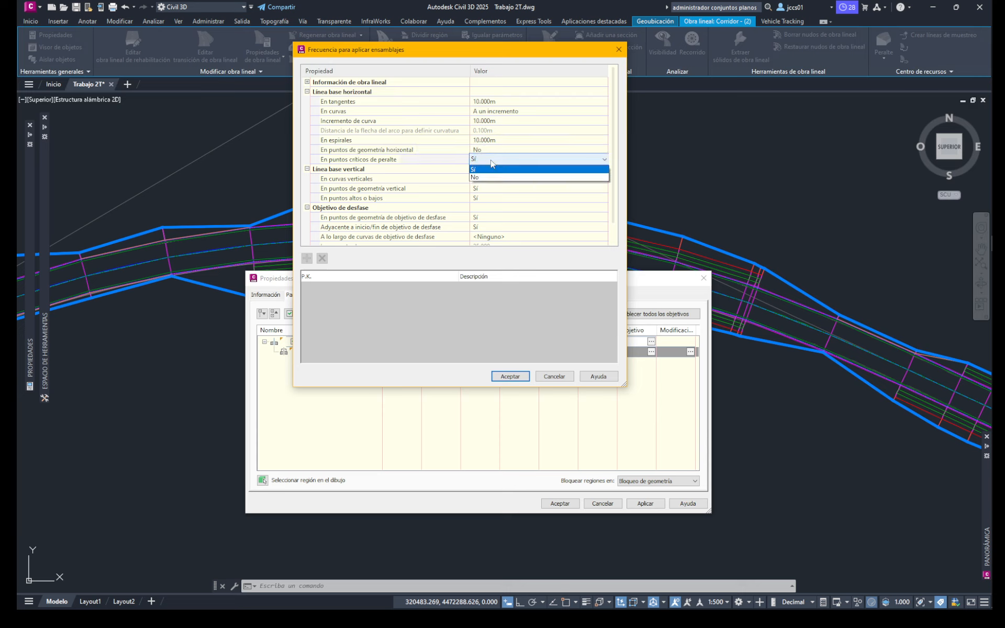
{"action": "left_click", "coordinate": [490, 176]}
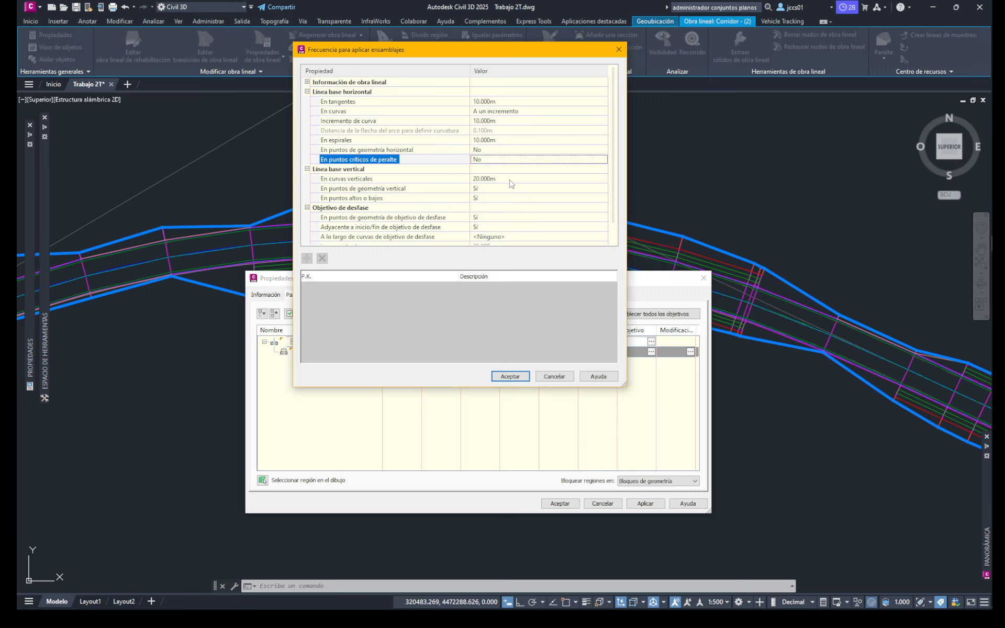
Step: Set assembly insertion at vertical geometry points and at high or low points to No
{"action": "left_click", "coordinate": [481, 189]}
{"action": "left_click", "coordinate": [482, 189]}
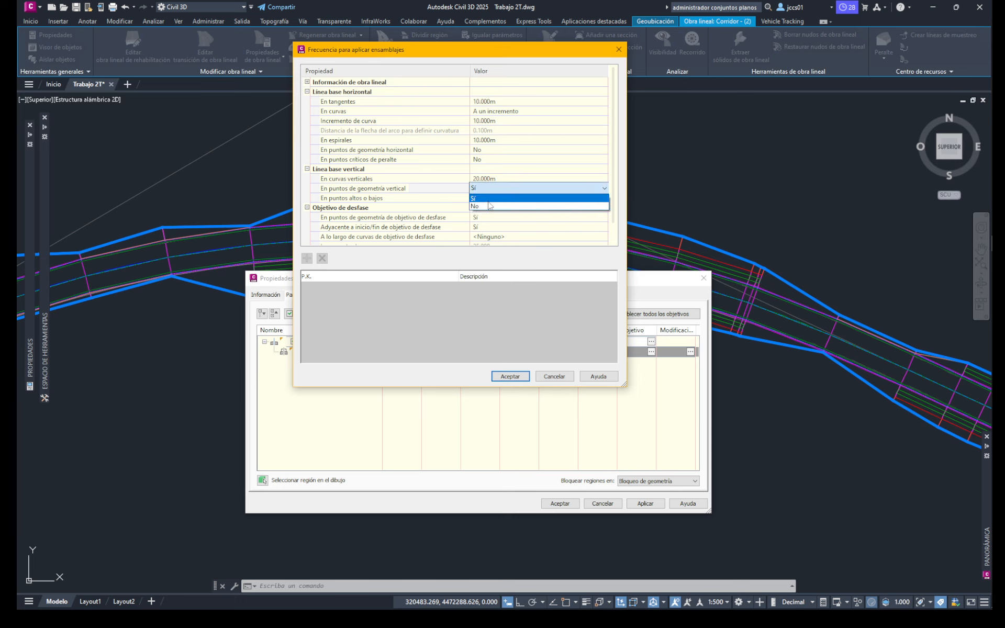
{"action": "left_click", "coordinate": [487, 206]}
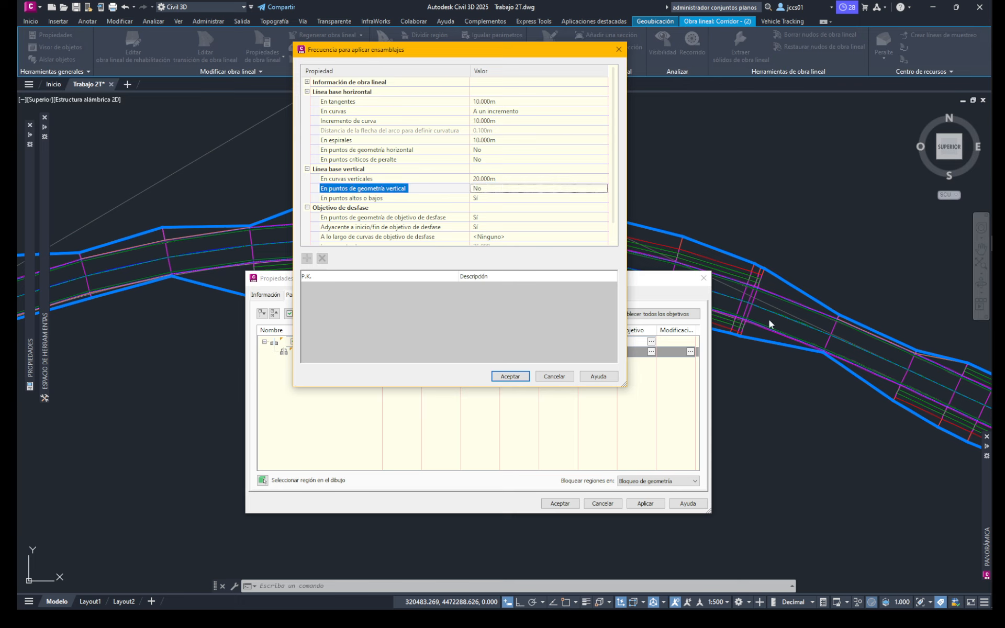
{"action": "left_click", "coordinate": [483, 197]}
{"action": "left_click", "coordinate": [483, 197]}
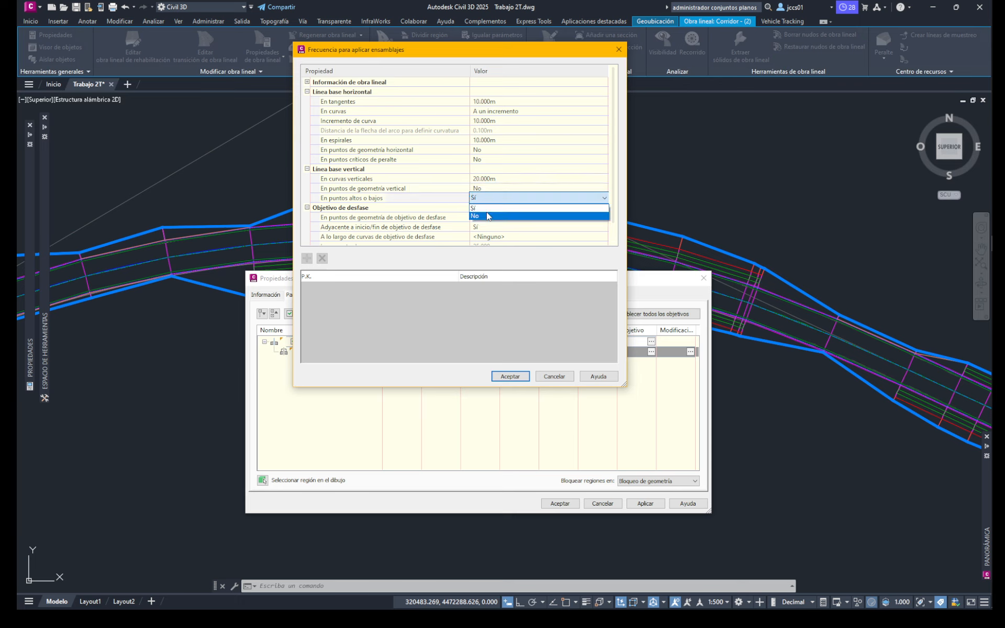
{"action": "left_click", "coordinate": [488, 207]}
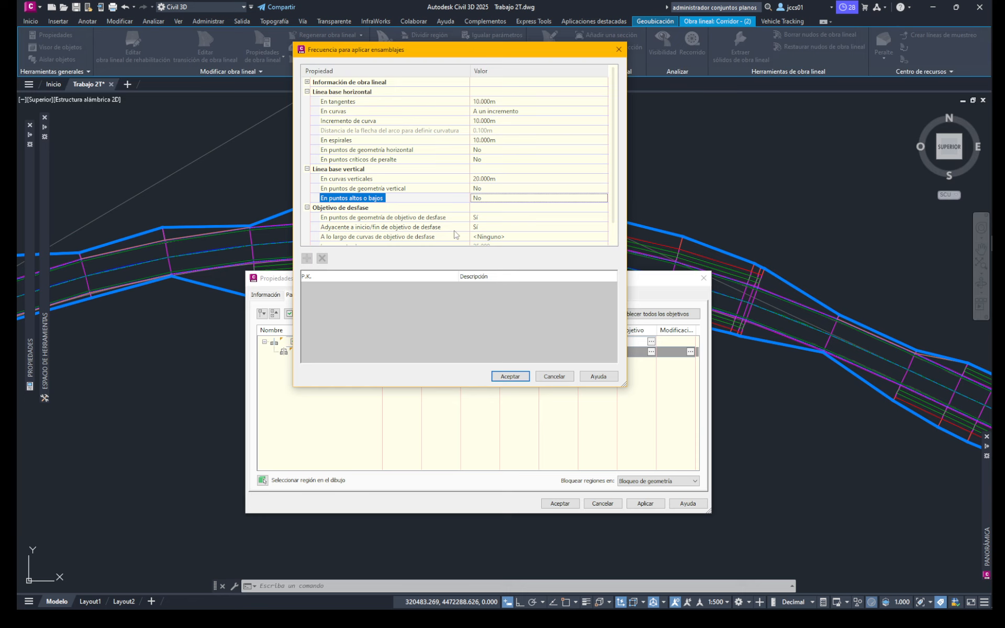
Step: Set assembly insertion at offset target geometry points and adjacent to offset target start/end to No
{"action": "scroll", "coordinate": [494, 226], "scroll_direction": "down", "scroll_amount": 1}
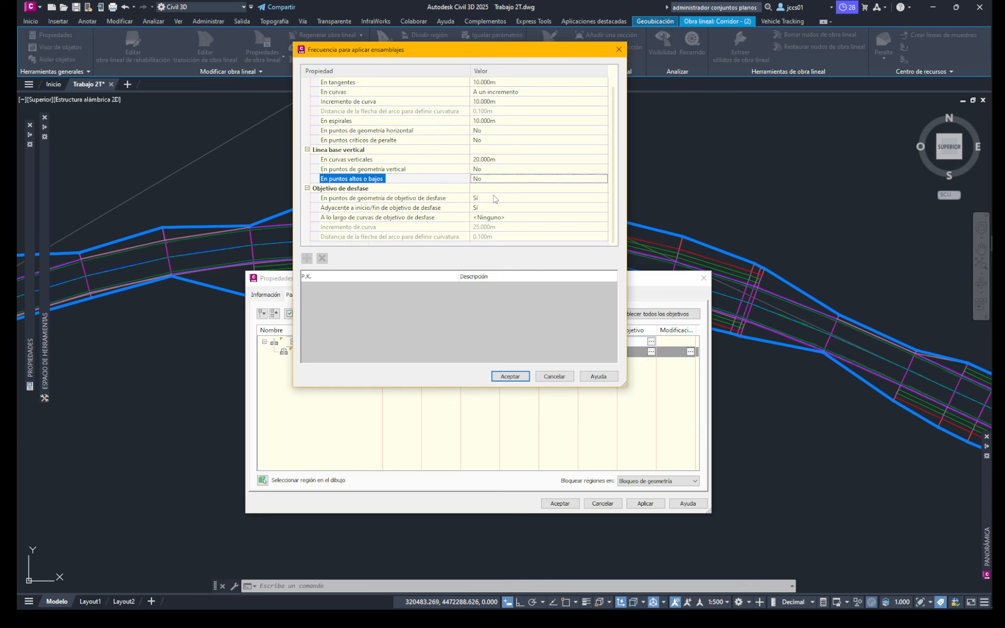
{"action": "left_click", "coordinate": [491, 200]}
{"action": "left_click", "coordinate": [497, 198]}
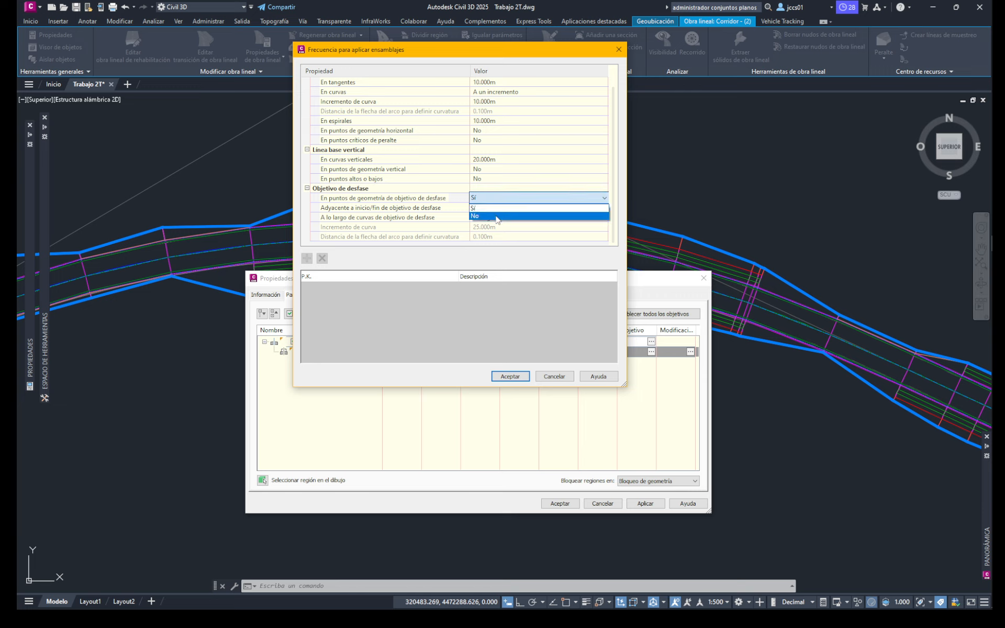
{"action": "left_click", "coordinate": [490, 212]}
{"action": "left_click", "coordinate": [490, 212]}
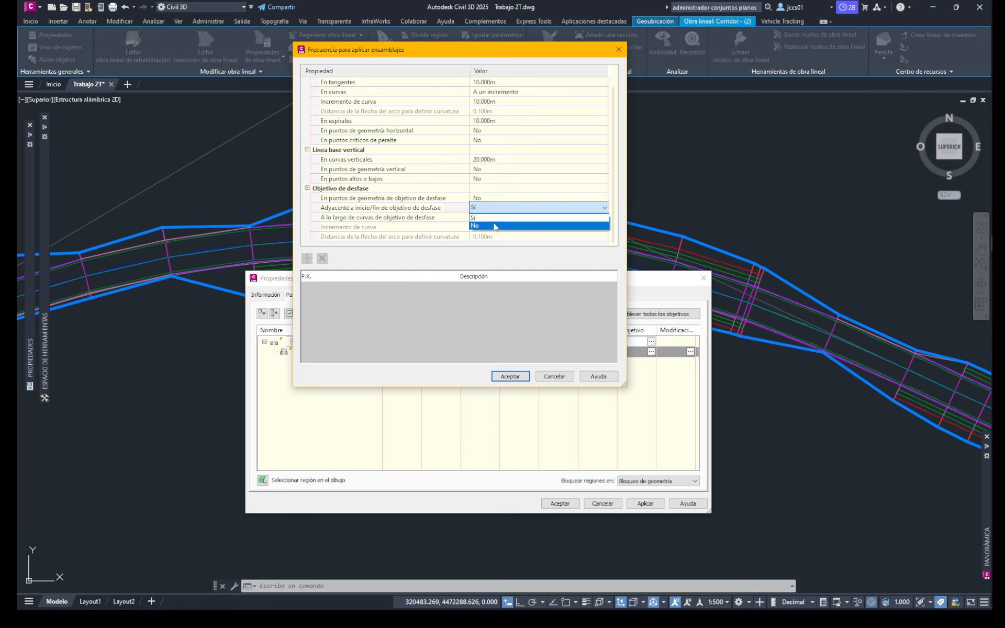
{"action": "left_click", "coordinate": [496, 227]}
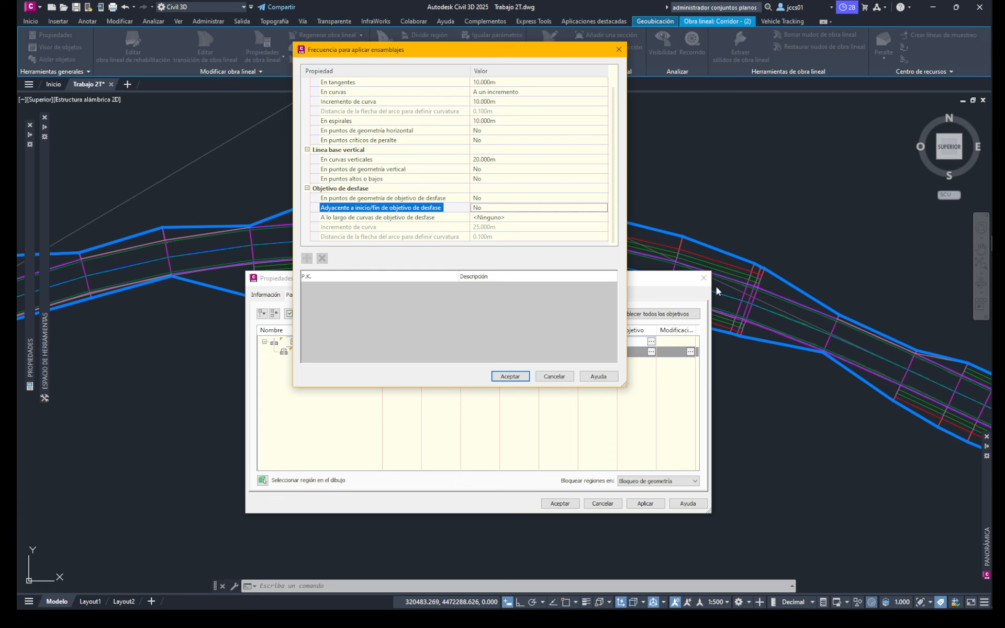
Step: Accept the frequency settings and corridor properties, and regenerate the corridor with the changes
{"action": "left_click", "coordinate": [510, 376]}
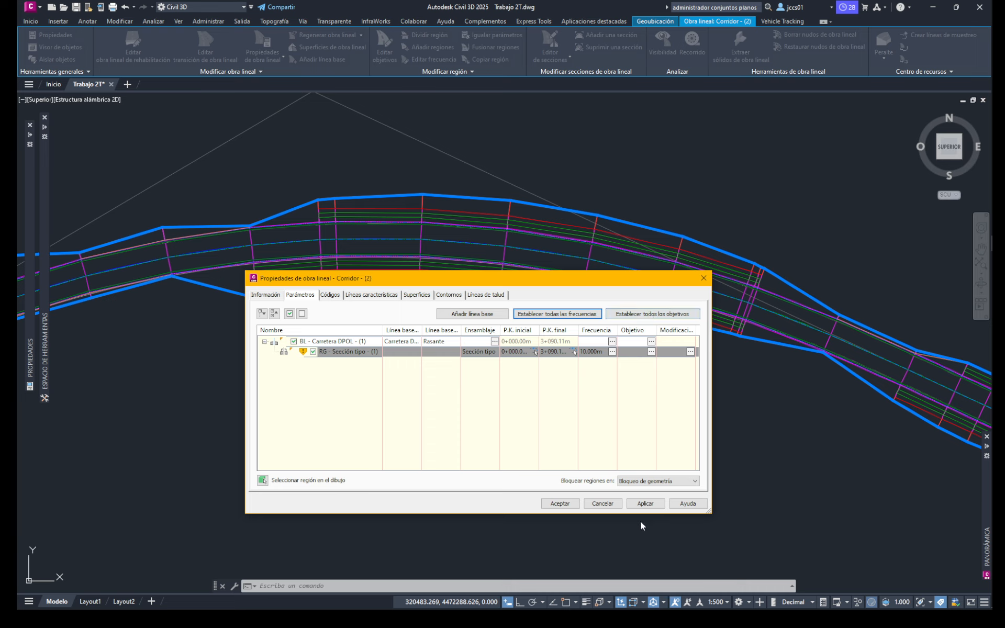
{"action": "left_click", "coordinate": [559, 503]}
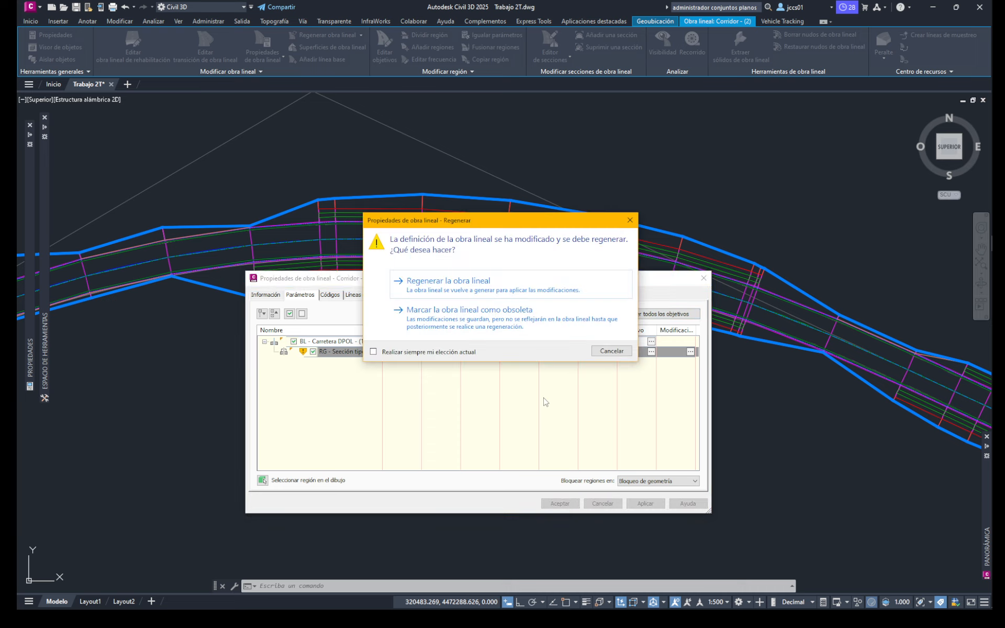
{"action": "left_click", "coordinate": [453, 283]}
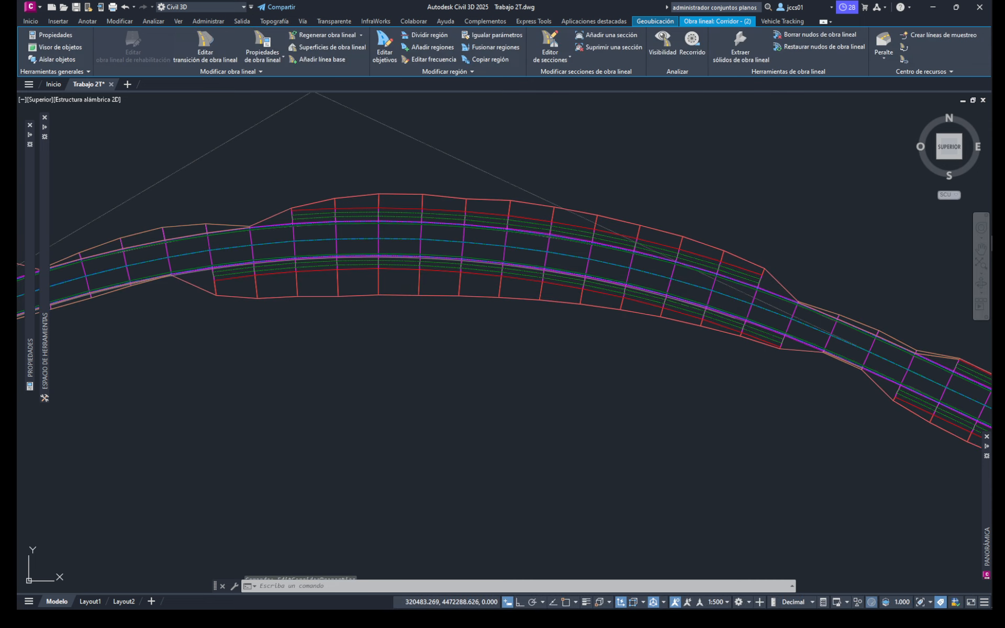
Step: Examine the regenerated corridor in plan along the curve and both straights, checking the regular spacing of its cross sections
{"action": "mouse_move", "coordinate": [681, 377]}
{"action": "middle_mouse_down"}
{"action": "mouse_move", "coordinate": [556, 338]}
{"action": "mouse_move", "coordinate": [478, 285]}
{"action": "middle_mouse_up"}
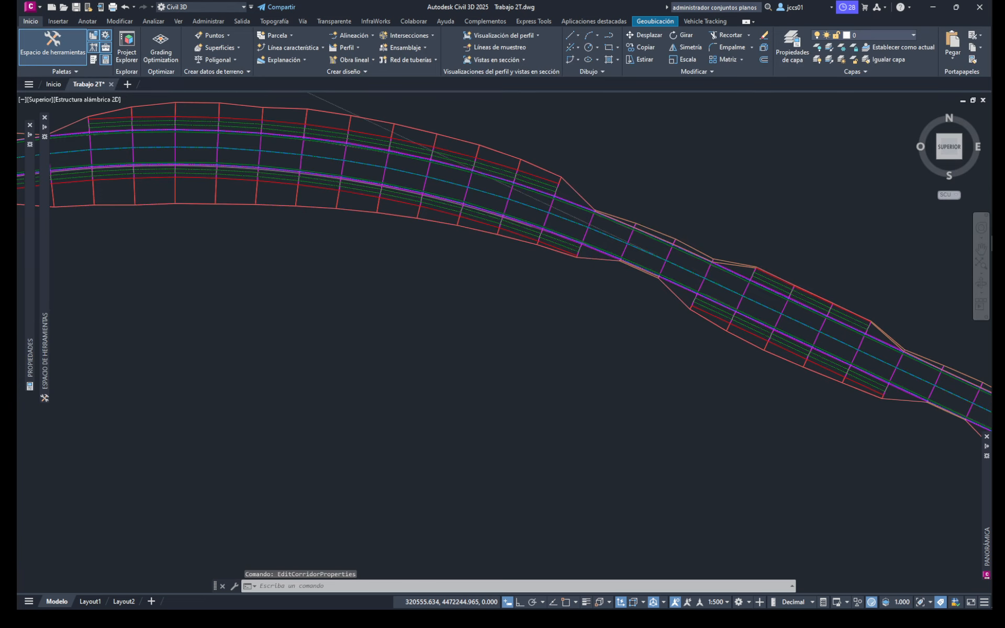
{"action": "middle_click_drag", "start_coordinate": [712, 398], "coordinate": [495, 319]}
{"action": "middle_click_drag", "start_coordinate": [653, 366], "coordinate": [477, 318]}
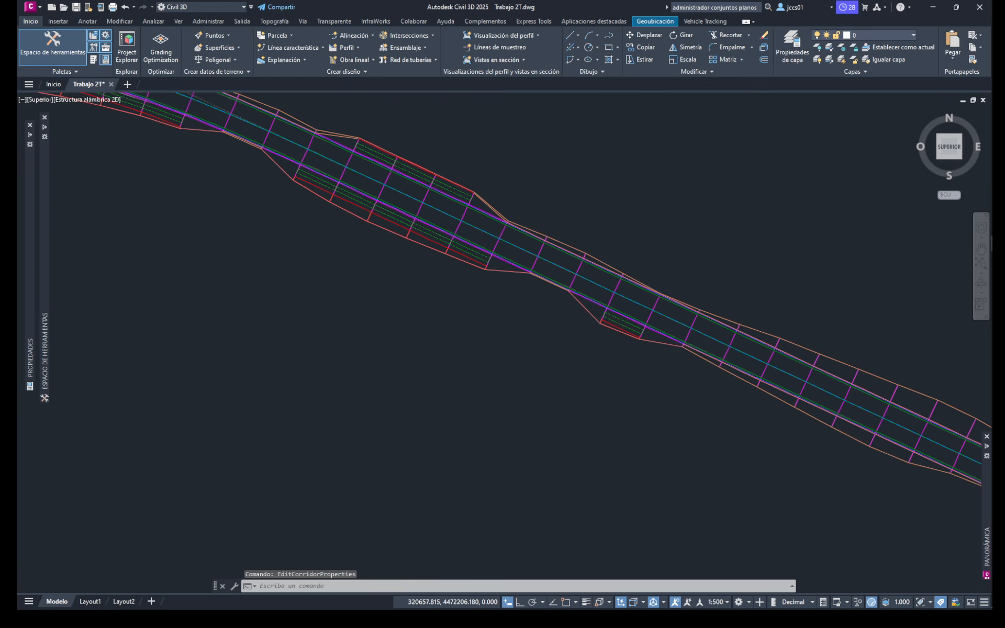
{"action": "middle_click_drag", "start_coordinate": [691, 385], "coordinate": [543, 321]}
{"action": "scroll", "coordinate": [560, 334], "scroll_direction": "down", "scroll_amount": 3}
{"action": "middle_click_drag", "start_coordinate": [402, 341], "coordinate": [629, 330]}
{"action": "middle_click_drag", "start_coordinate": [389, 336], "coordinate": [574, 320]}
{"action": "middle_click_drag", "start_coordinate": [341, 335], "coordinate": [502, 318]}
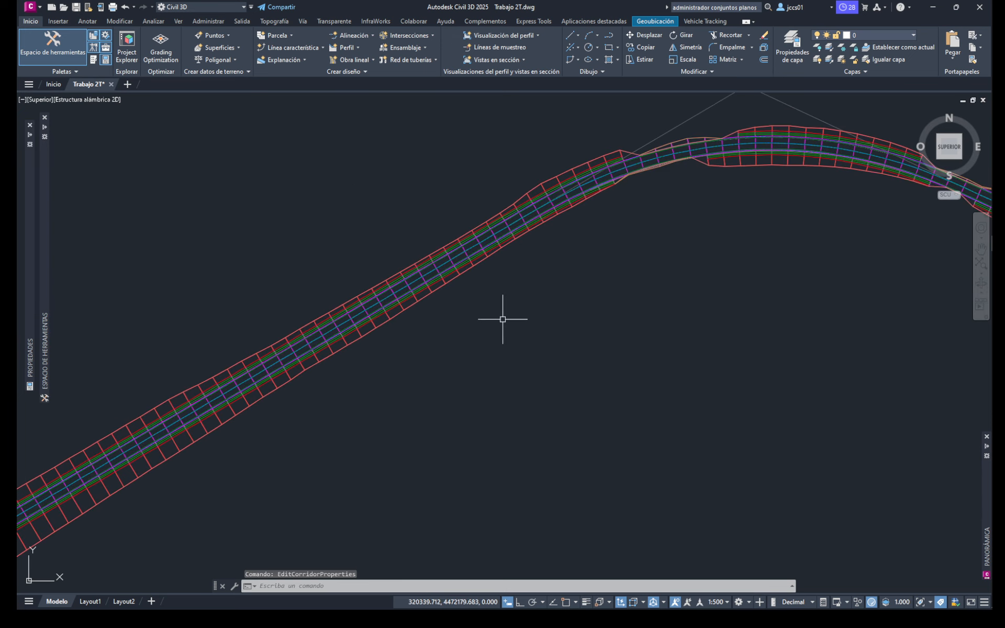
{"action": "scroll", "coordinate": [420, 342], "scroll_direction": "up", "scroll_amount": 2}
{"action": "mouse_move", "coordinate": [424, 342]}
{"action": "middle_mouse_down"}
{"action": "mouse_move", "coordinate": [457, 425]}
{"action": "mouse_move", "coordinate": [488, 384]}
{"action": "middle_mouse_up"}
{"action": "scroll", "coordinate": [475, 389], "scroll_direction": "down", "scroll_amount": 2}
{"action": "middle_click_drag", "start_coordinate": [394, 413], "coordinate": [459, 342]}
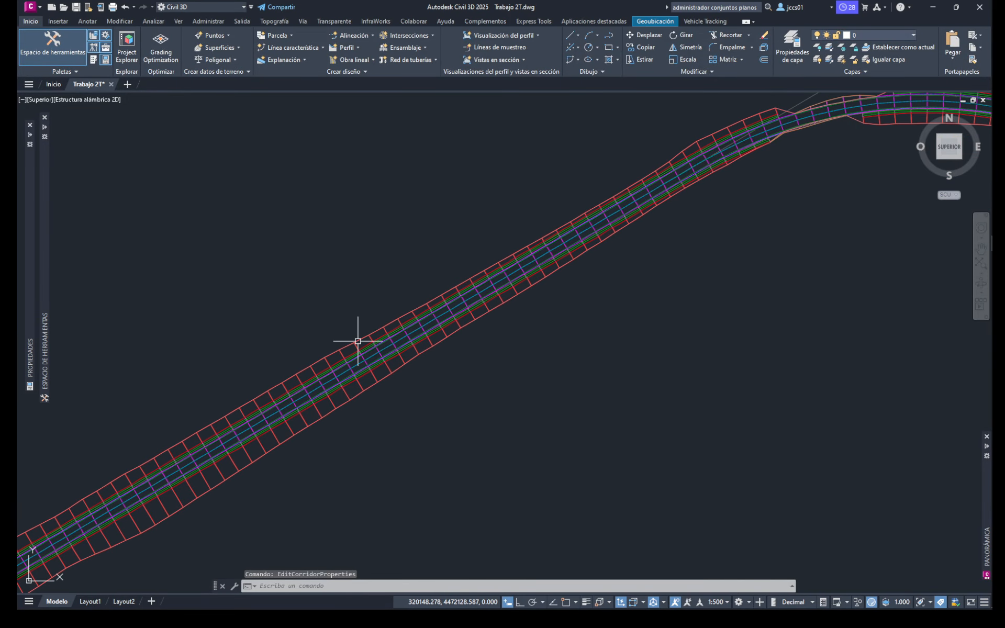
{"action": "middle_click_drag", "start_coordinate": [387, 413], "coordinate": [494, 342]}
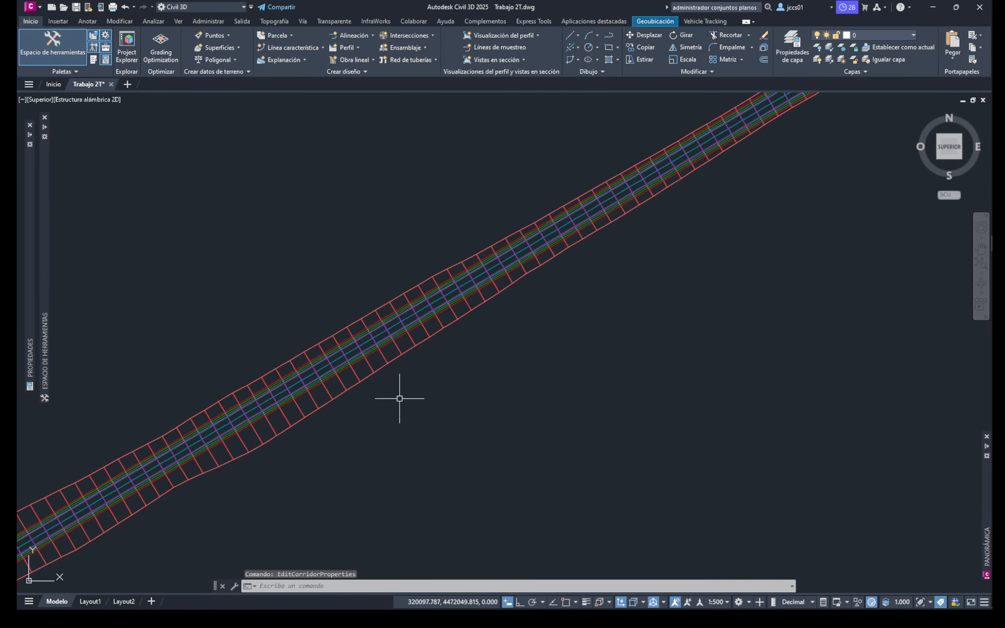
{"action": "middle_click_drag", "start_coordinate": [401, 398], "coordinate": [439, 350]}
{"action": "scroll", "coordinate": [445, 328], "scroll_direction": "down", "scroll_amount": 2}
{"action": "mouse_move", "coordinate": [494, 309]}
{"action": "middle_mouse_down"}
{"action": "mouse_move", "coordinate": [448, 375]}
{"action": "mouse_move", "coordinate": [415, 380]}
{"action": "middle_mouse_up"}
{"action": "scroll", "coordinate": [494, 335], "scroll_direction": "up", "scroll_amount": 2}
{"action": "scroll", "coordinate": [482, 321], "scroll_direction": "up", "scroll_amount": 2}
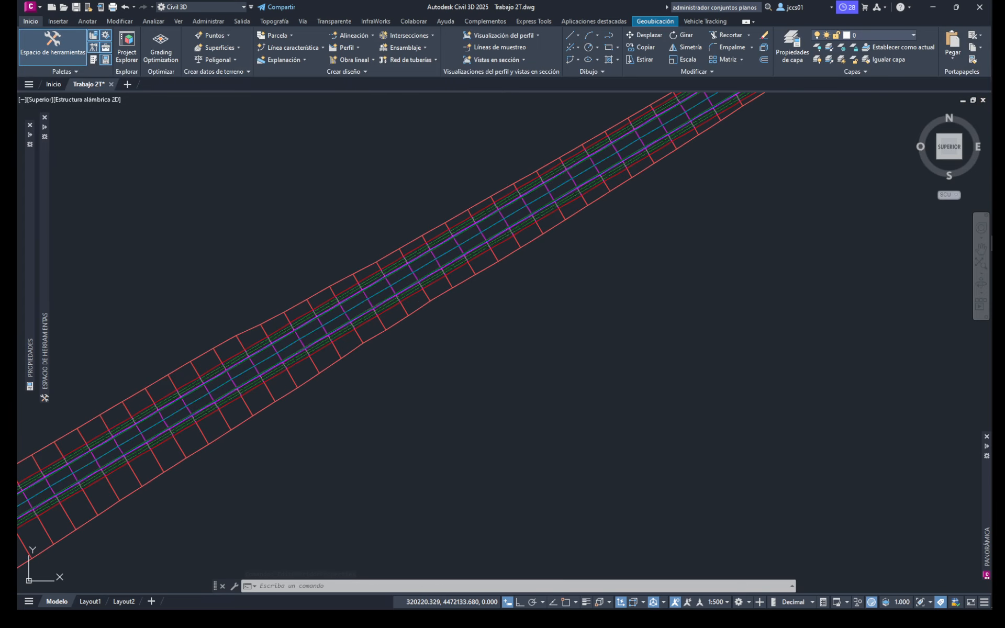
{"action": "mouse_move", "coordinate": [487, 360]}
{"action": "middle_mouse_down"}
{"action": "mouse_move", "coordinate": [466, 440]}
{"action": "mouse_move", "coordinate": [422, 448]}
{"action": "mouse_move", "coordinate": [382, 485]}
{"action": "middle_mouse_up"}
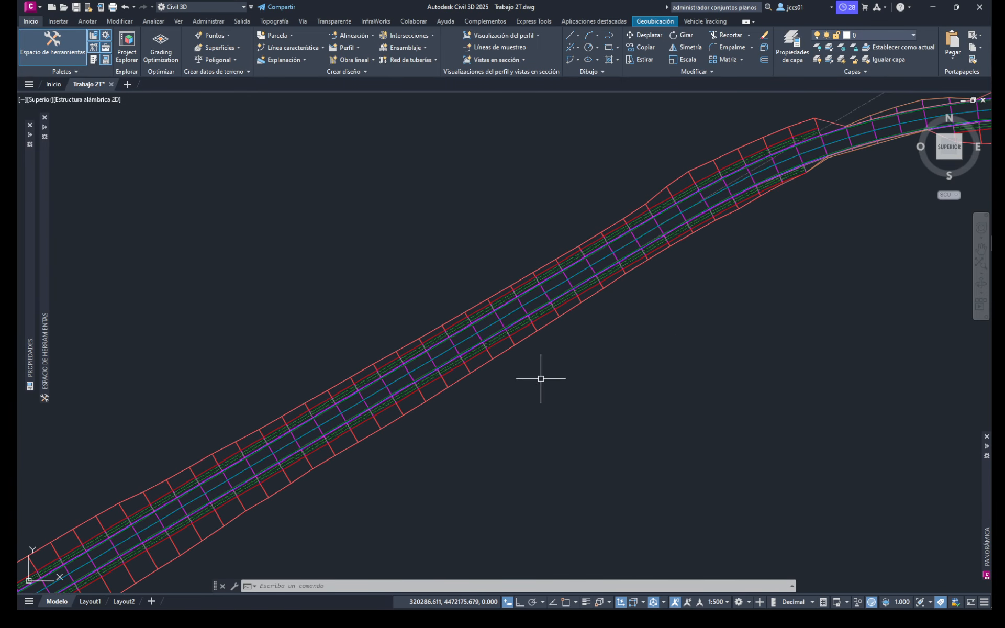
Step: Examine the slope limits and cross sections where the long straight enters the upper curve
{"action": "middle_click_drag", "start_coordinate": [657, 346], "coordinate": [540, 406]}
{"action": "middle_click_drag", "start_coordinate": [674, 341], "coordinate": [550, 406]}
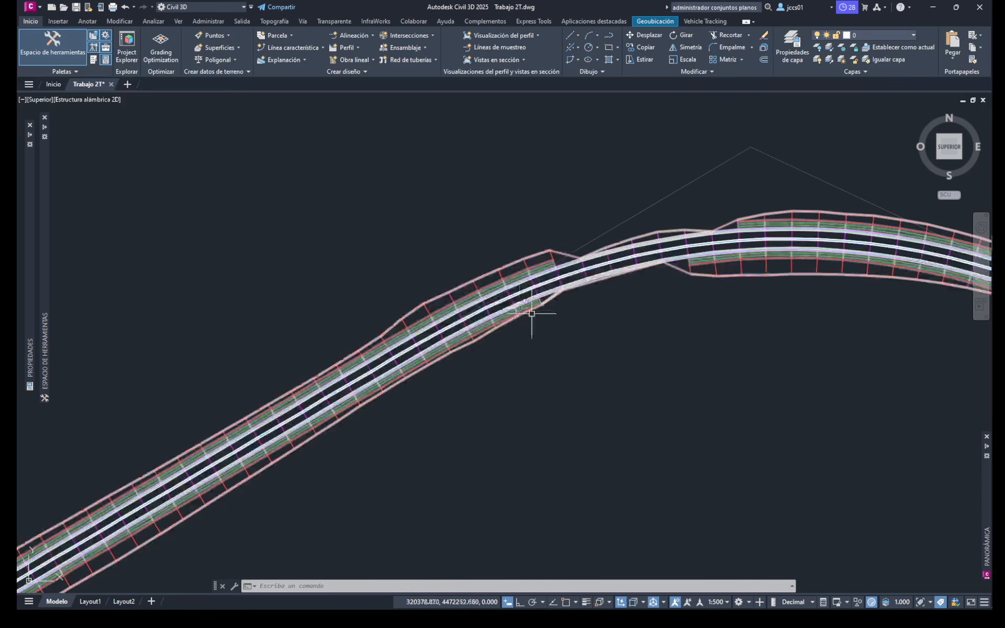
{"action": "scroll", "coordinate": [533, 321], "scroll_direction": "up", "scroll_amount": 2}
{"action": "mouse_move", "coordinate": [624, 352]}
{"action": "middle_mouse_down"}
{"action": "mouse_move", "coordinate": [563, 391]}
{"action": "mouse_move", "coordinate": [463, 406]}
{"action": "middle_mouse_up"}
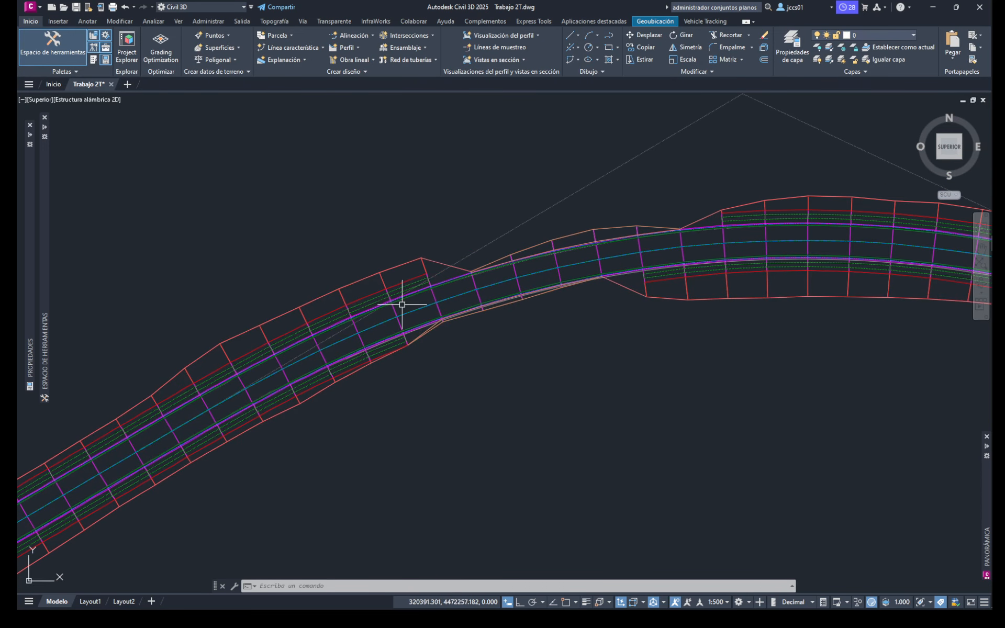
{"action": "scroll", "coordinate": [404, 298], "scroll_direction": "up", "scroll_amount": 4}
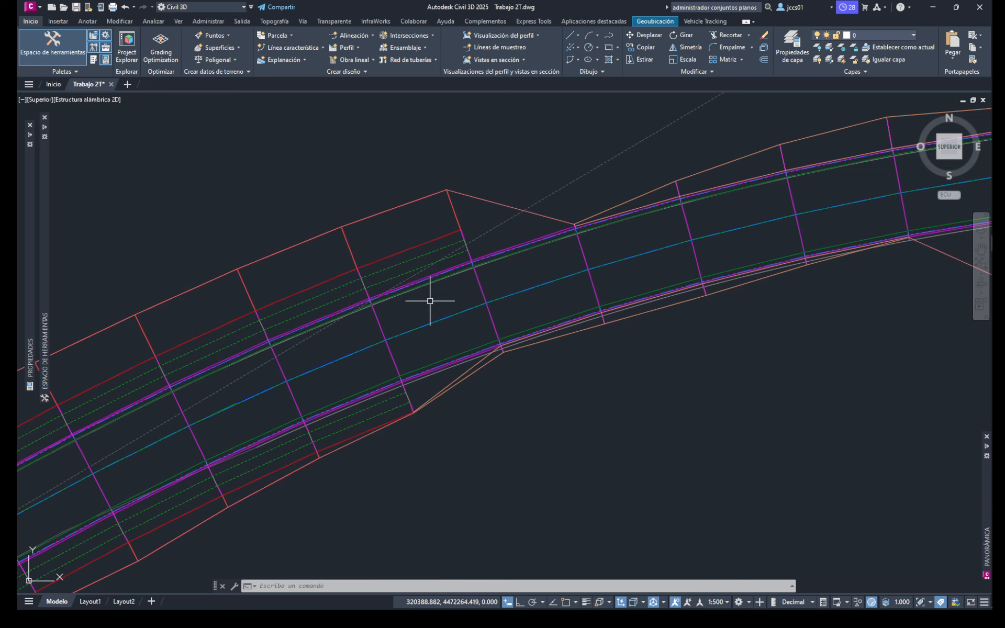
{"action": "scroll", "coordinate": [430, 314], "scroll_direction": "down", "scroll_amount": 5}
{"action": "middle_click_drag", "start_coordinate": [496, 395], "coordinate": [418, 360]}
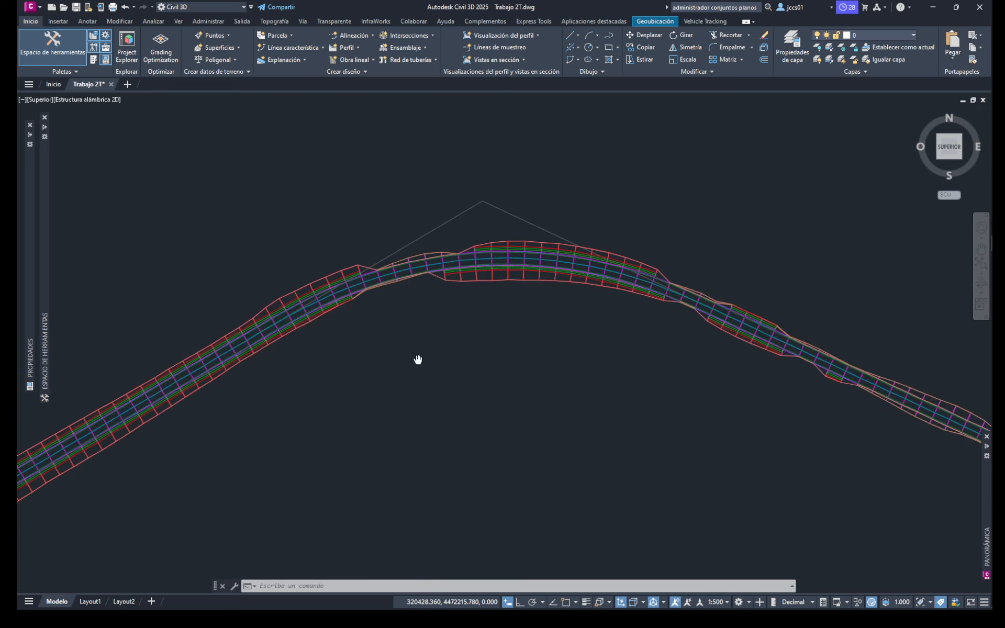
Step: Measure the lane width on the typical section assembly, from the carriageway edge marker to the central axis, with endpoint snapping on
{"action": "scroll", "coordinate": [449, 399], "scroll_direction": "down", "scroll_amount": 4}
{"action": "scroll", "coordinate": [331, 354], "scroll_direction": "down", "scroll_amount": 3}
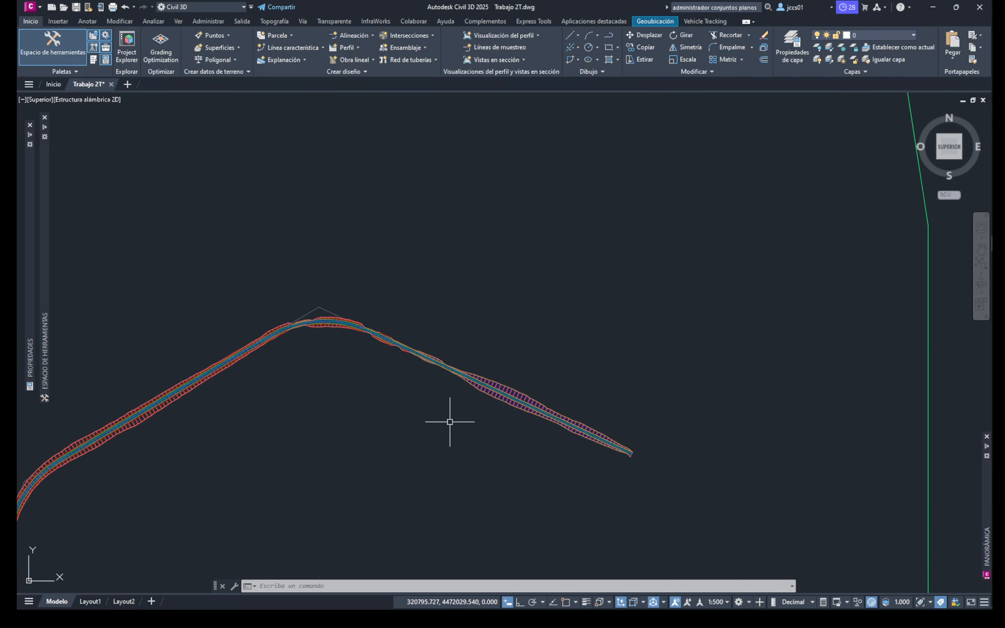
{"action": "middle_click_drag", "start_coordinate": [450, 421], "coordinate": [343, 437]}
{"action": "scroll", "coordinate": [516, 332], "scroll_direction": "down", "scroll_amount": 2}
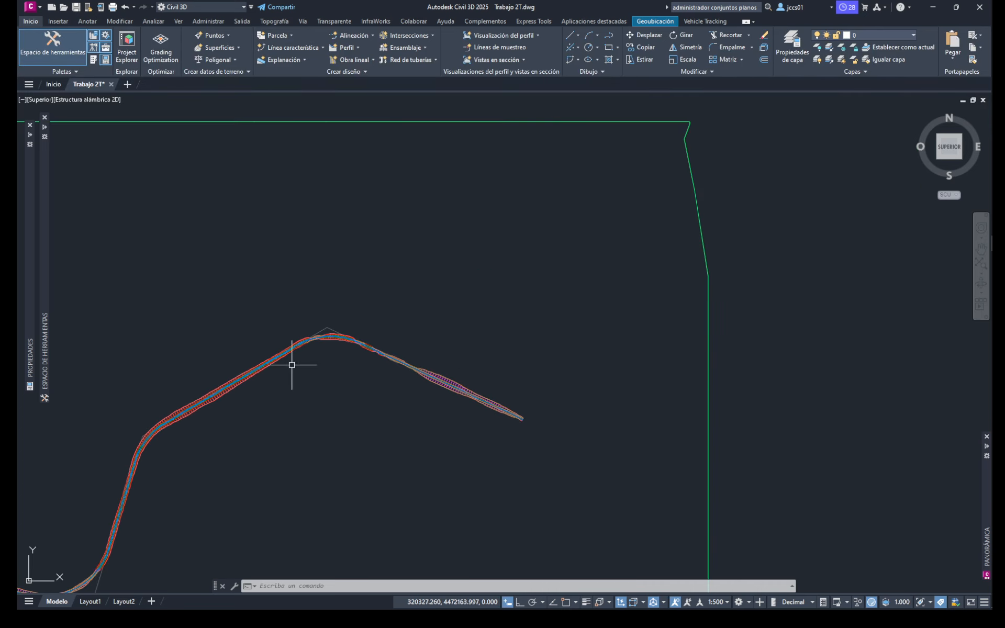
{"action": "mouse_move", "coordinate": [440, 314]}
{"action": "middle_mouse_down"}
{"action": "mouse_move", "coordinate": [406, 319]}
{"action": "mouse_move", "coordinate": [334, 361]}
{"action": "mouse_move", "coordinate": [358, 393]}
{"action": "middle_mouse_up"}
{"action": "scroll", "coordinate": [347, 351], "scroll_direction": "down", "scroll_amount": 4}
{"action": "scroll", "coordinate": [435, 217], "scroll_direction": "up", "scroll_amount": 2}
{"action": "scroll", "coordinate": [458, 316], "scroll_direction": "up", "scroll_amount": 2}
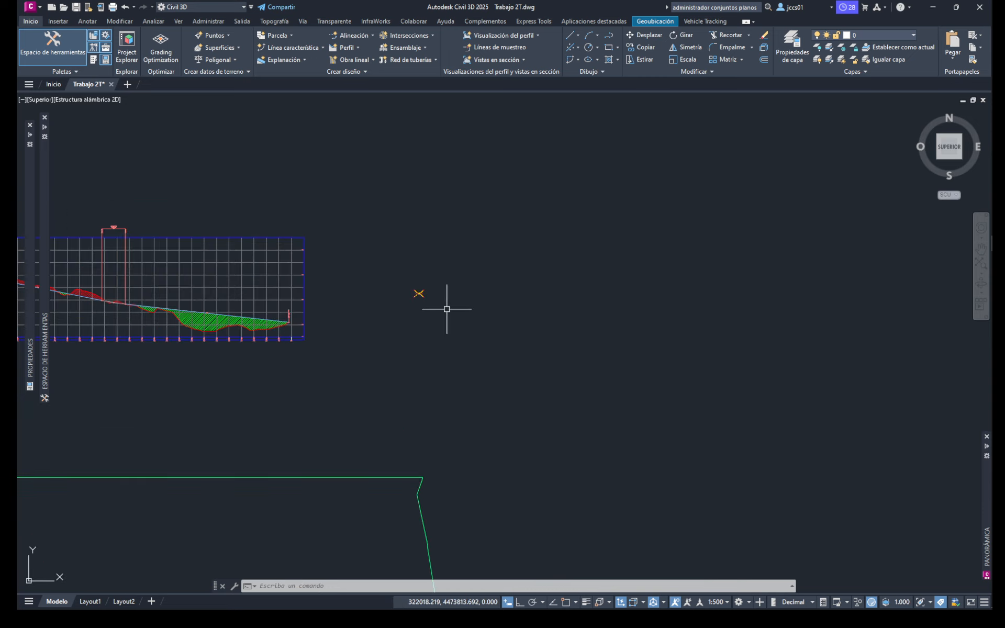
{"action": "scroll", "coordinate": [406, 301], "scroll_direction": "up", "scroll_amount": 4}
{"action": "middle_click_drag", "start_coordinate": [449, 276], "coordinate": [422, 282]}
{"action": "scroll", "coordinate": [387, 301], "scroll_direction": "up", "scroll_amount": 5}
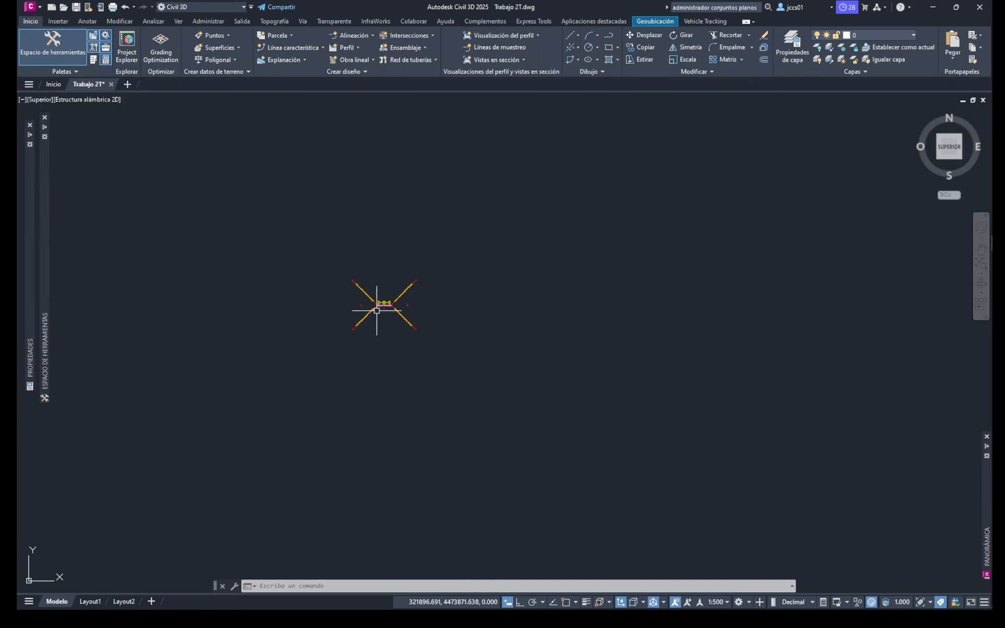
{"action": "scroll", "coordinate": [376, 308], "scroll_direction": "up", "scroll_amount": 2}
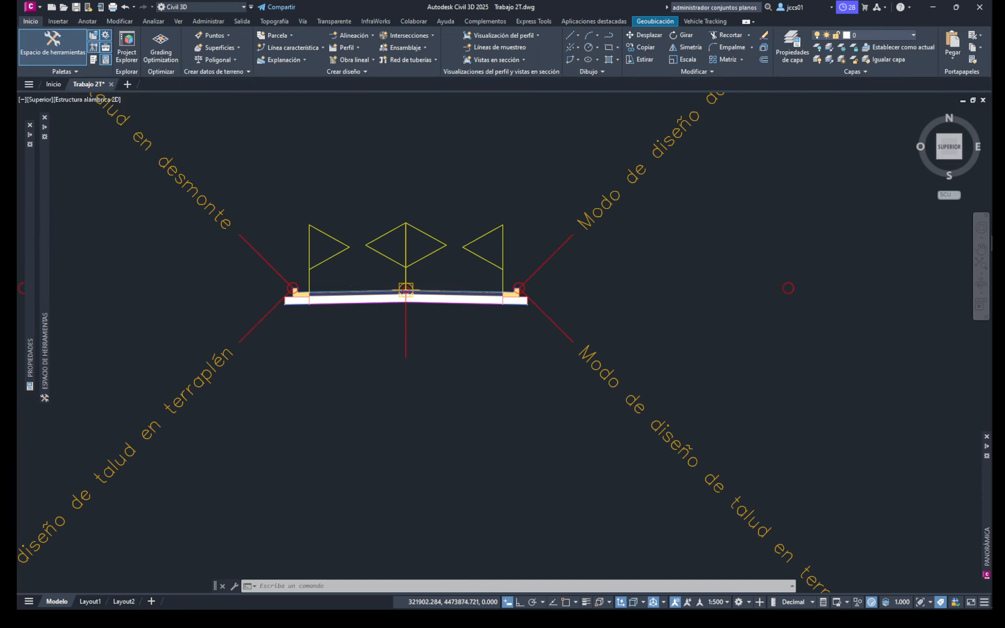
{"action": "scroll", "coordinate": [363, 352], "scroll_direction": "up", "scroll_amount": 2}
{"action": "middle_click_drag", "start_coordinate": [387, 279], "coordinate": [410, 323]}
{"action": "middle_click_drag", "start_coordinate": [415, 288], "coordinate": [413, 324]}
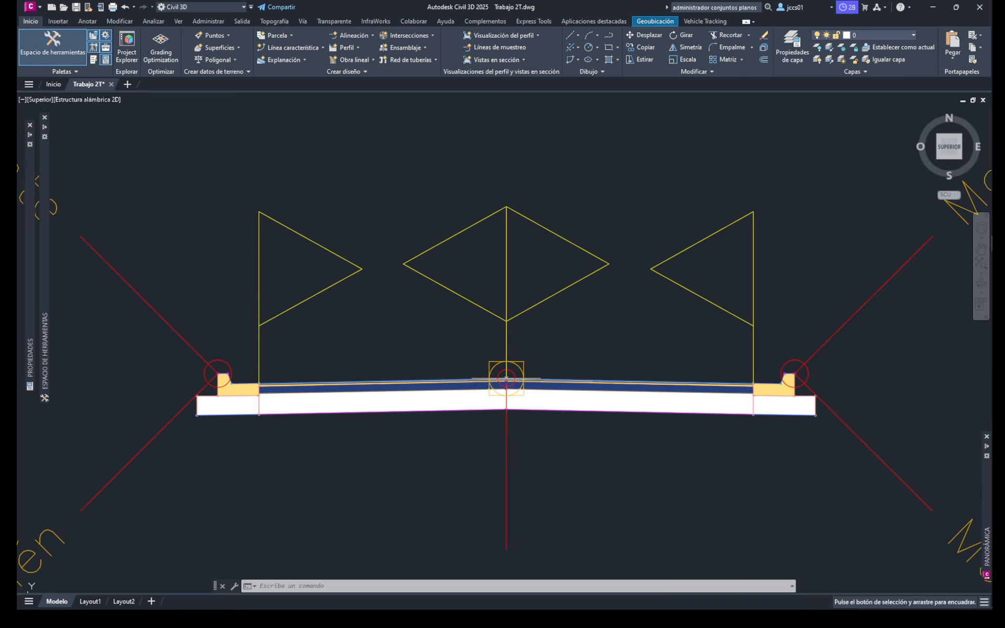
{"action": "key", "text": "Return"}
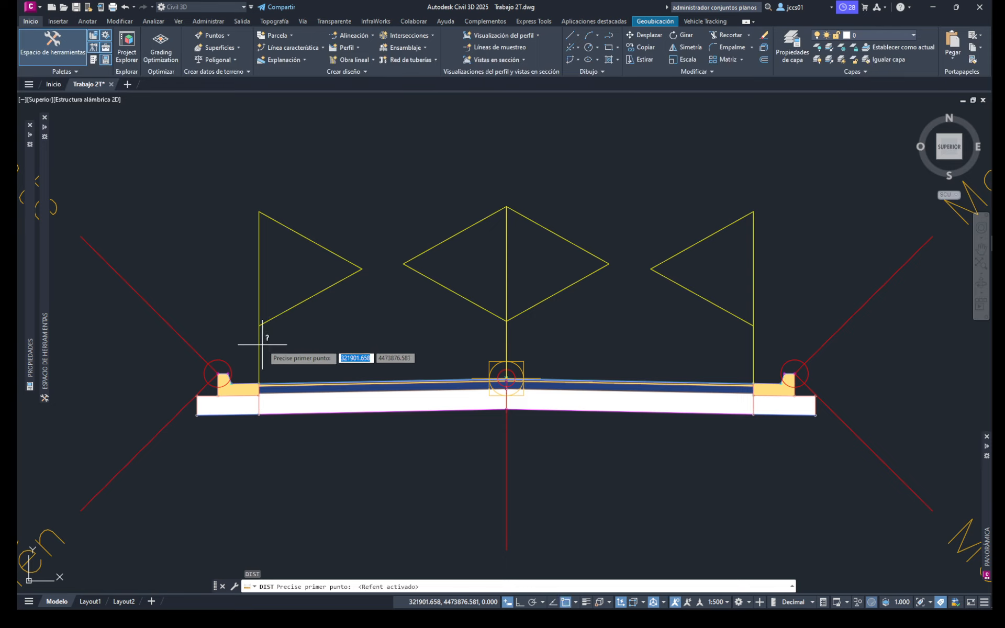
{"action": "key", "text": "F3"}
{"action": "left_click", "coordinate": [259, 326]}
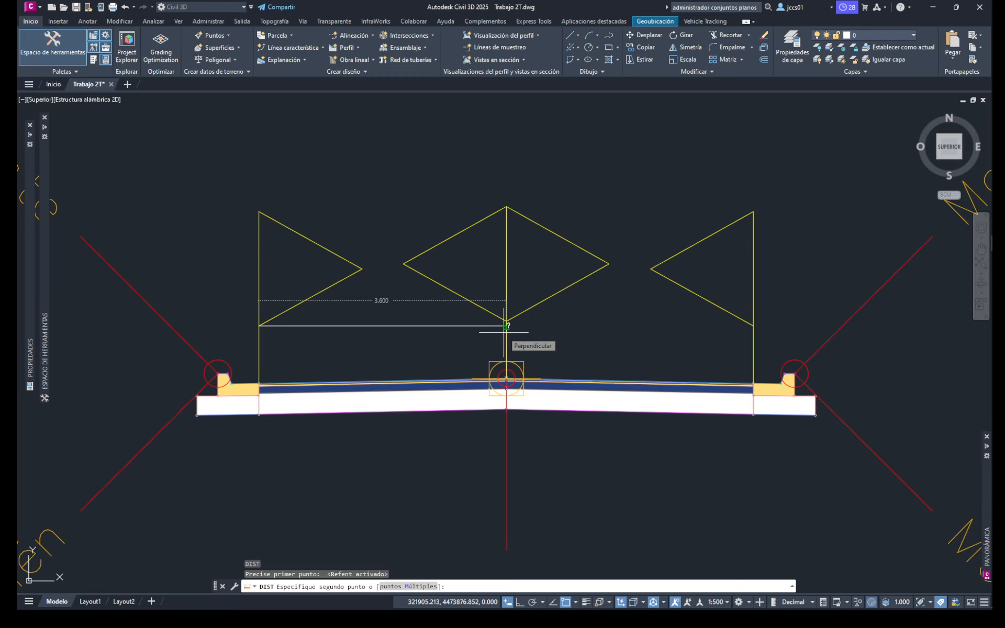
{"action": "key", "text": "Escape"}
Step: Return to the corridor in plan and examine the carriageway and cross sections in the bend between the two straights
{"action": "scroll", "coordinate": [424, 332], "scroll_direction": "down", "scroll_amount": 4}
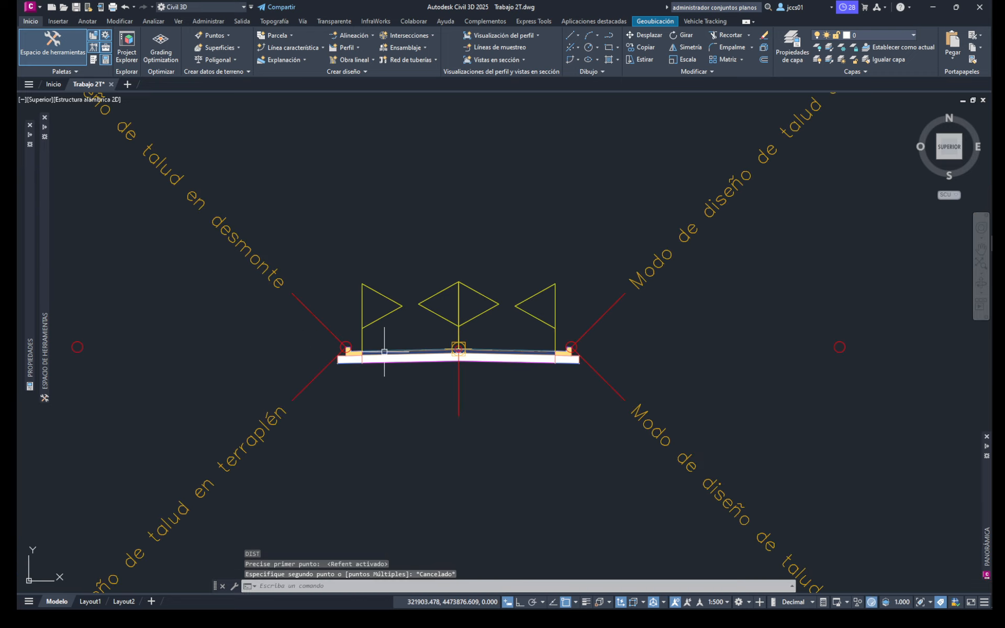
{"action": "scroll", "coordinate": [384, 352], "scroll_direction": "down", "scroll_amount": 4}
{"action": "middle_click_drag", "start_coordinate": [379, 432], "coordinate": [520, 278]}
{"action": "scroll", "coordinate": [448, 334], "scroll_direction": "down", "scroll_amount": 4}
{"action": "middle_click_drag", "start_coordinate": [397, 410], "coordinate": [535, 279]}
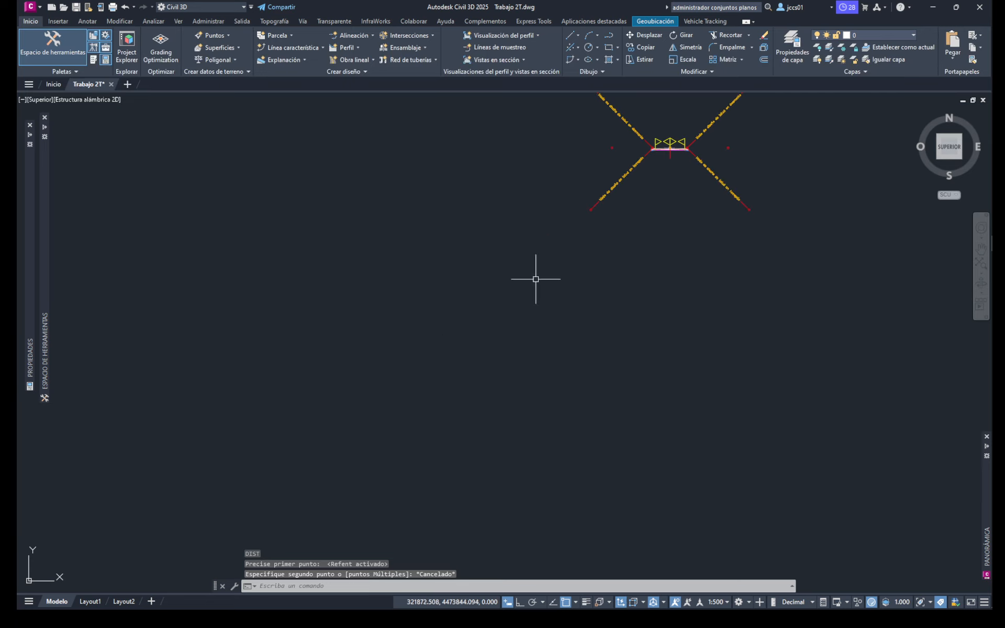
{"action": "scroll", "coordinate": [366, 347], "scroll_direction": "down", "scroll_amount": 5}
{"action": "mouse_move", "coordinate": [370, 343]}
{"action": "middle_mouse_down"}
{"action": "mouse_move", "coordinate": [515, 288]}
{"action": "mouse_move", "coordinate": [537, 362]}
{"action": "middle_mouse_up"}
{"action": "scroll", "coordinate": [508, 357], "scroll_direction": "down", "scroll_amount": 4}
{"action": "scroll", "coordinate": [450, 410], "scroll_direction": "down", "scroll_amount": 5}
{"action": "middle_click_drag", "start_coordinate": [451, 411], "coordinate": [478, 370]}
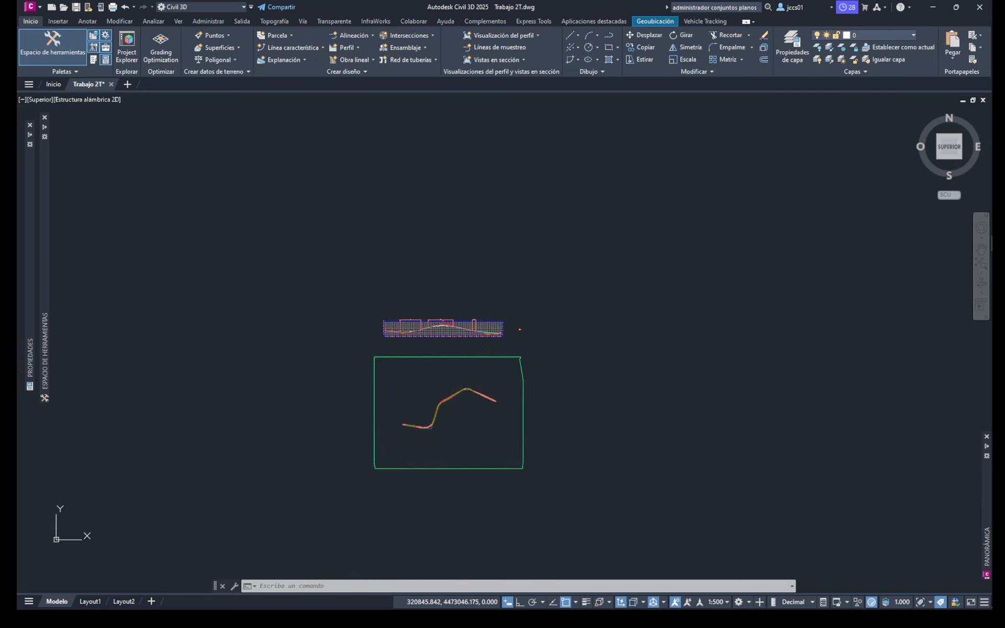
{"action": "scroll", "coordinate": [433, 417], "scroll_direction": "up", "scroll_amount": 10}
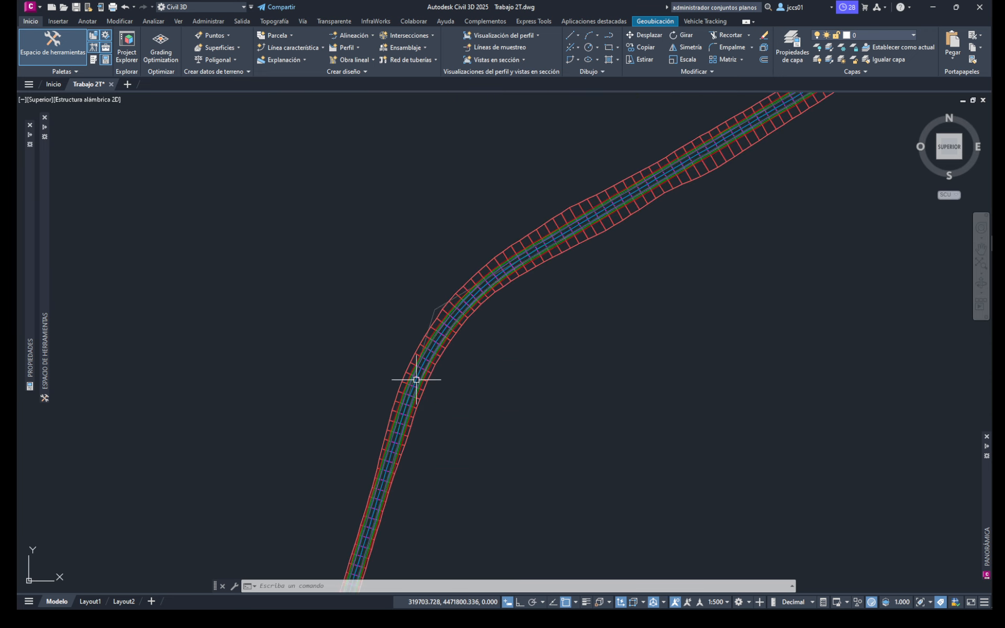
{"action": "scroll", "coordinate": [416, 380], "scroll_direction": "up", "scroll_amount": 3}
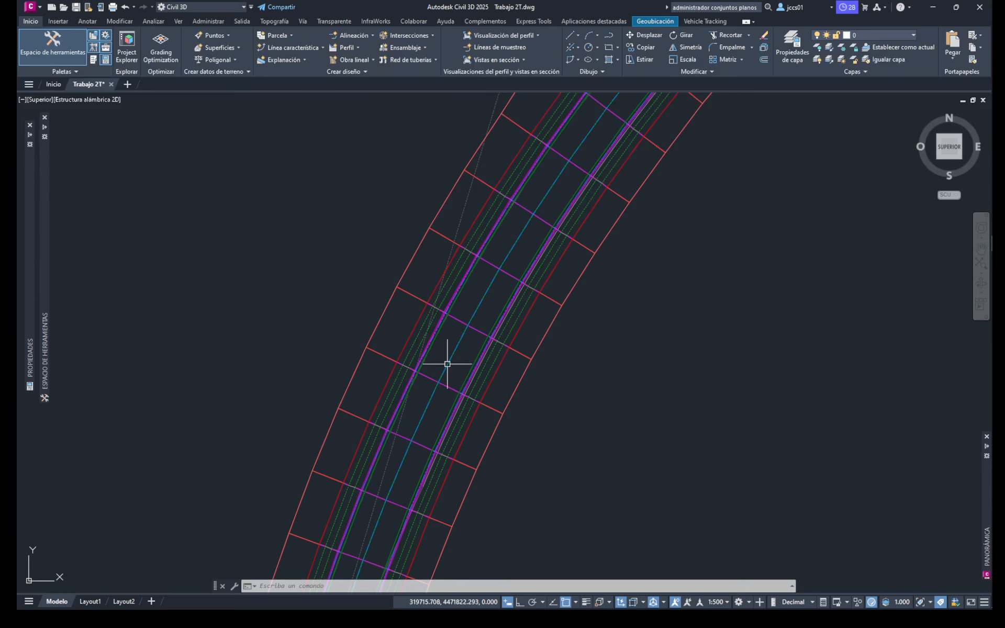
Step: Examine the carriageway edges at close range on the straight below the bend, comparing them with the adjacent offset alignment lines
{"action": "scroll", "coordinate": [446, 364], "scroll_direction": "up", "scroll_amount": 2}
{"action": "scroll", "coordinate": [457, 386], "scroll_direction": "up", "scroll_amount": 1}
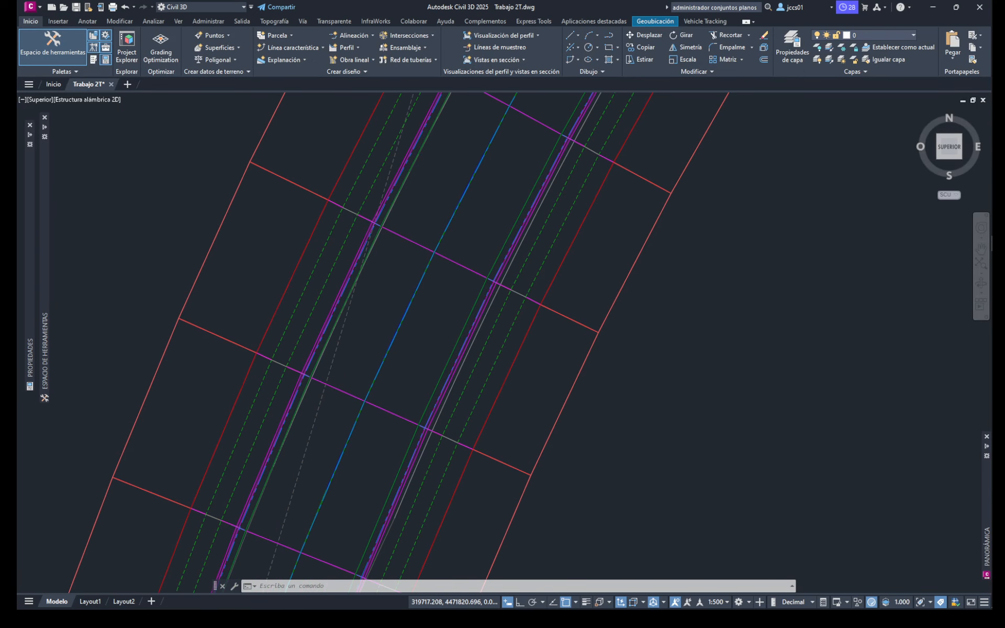
{"action": "scroll", "coordinate": [435, 314], "scroll_direction": "down", "scroll_amount": 4}
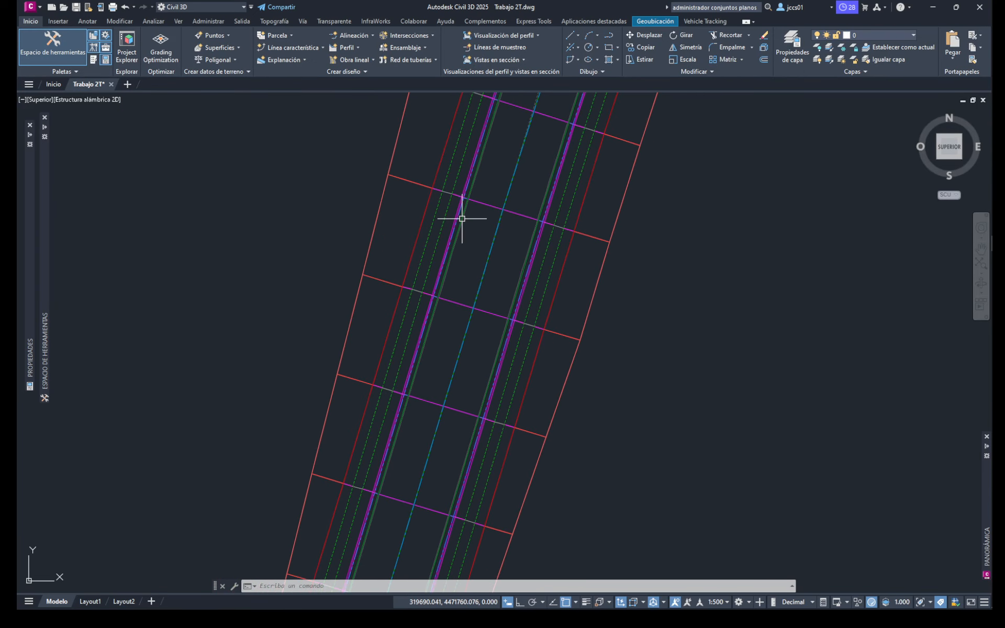
{"action": "scroll", "coordinate": [448, 335], "scroll_direction": "up", "scroll_amount": 3}
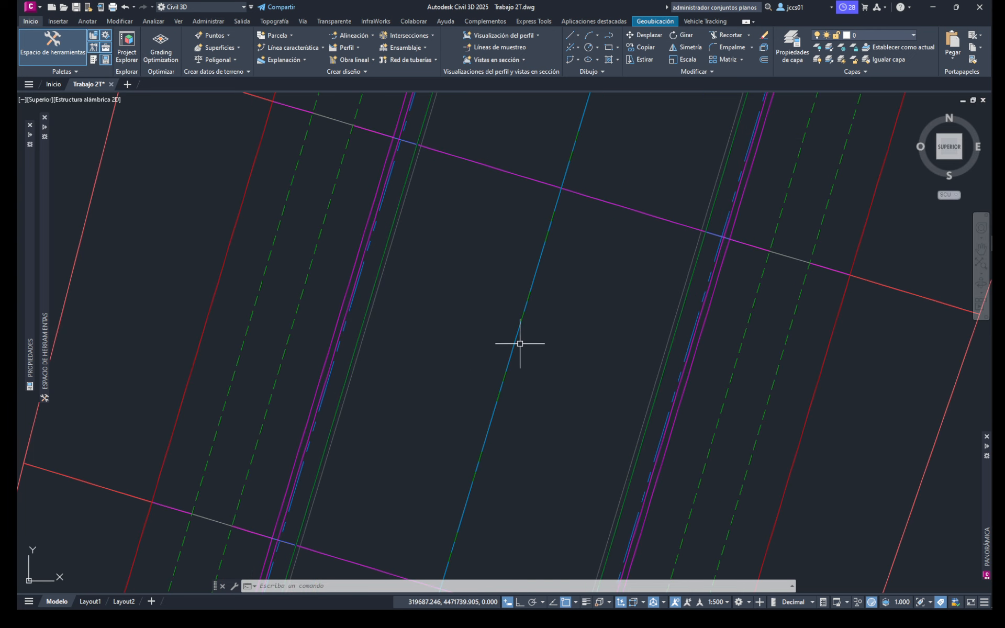
{"action": "mouse_move", "coordinate": [520, 338]}
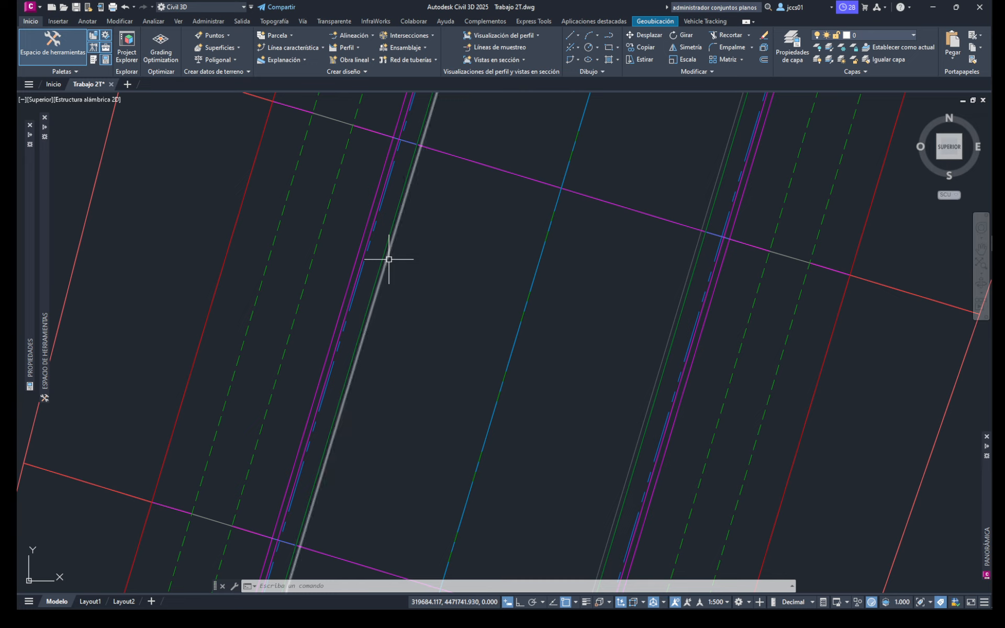
{"action": "mouse_move", "coordinate": [389, 259]}
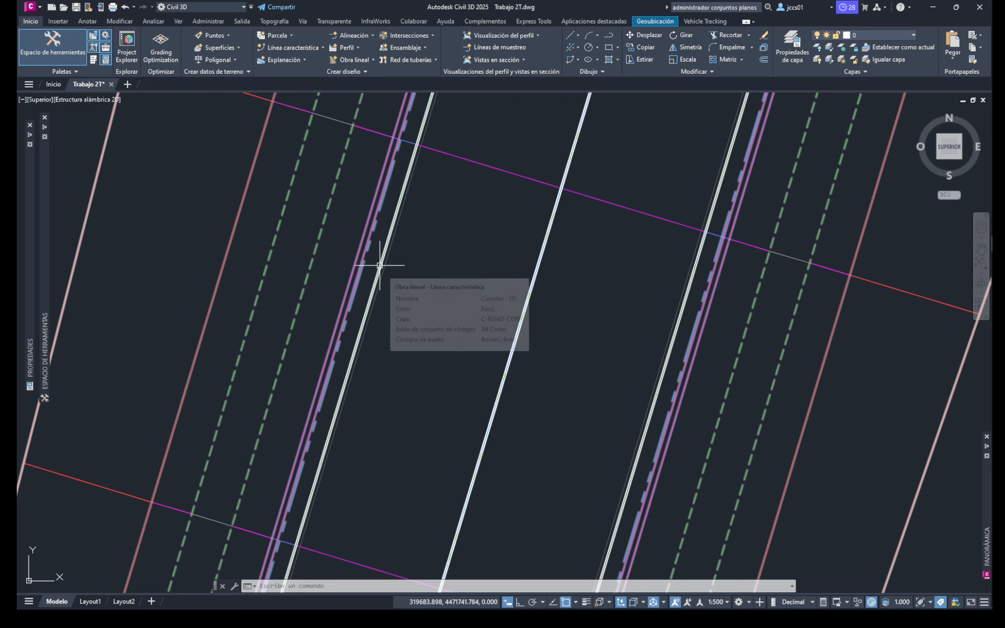
{"action": "scroll", "coordinate": [421, 327], "scroll_direction": "down", "scroll_amount": 4}
{"action": "scroll", "coordinate": [421, 327], "scroll_direction": "down", "scroll_amount": 3}
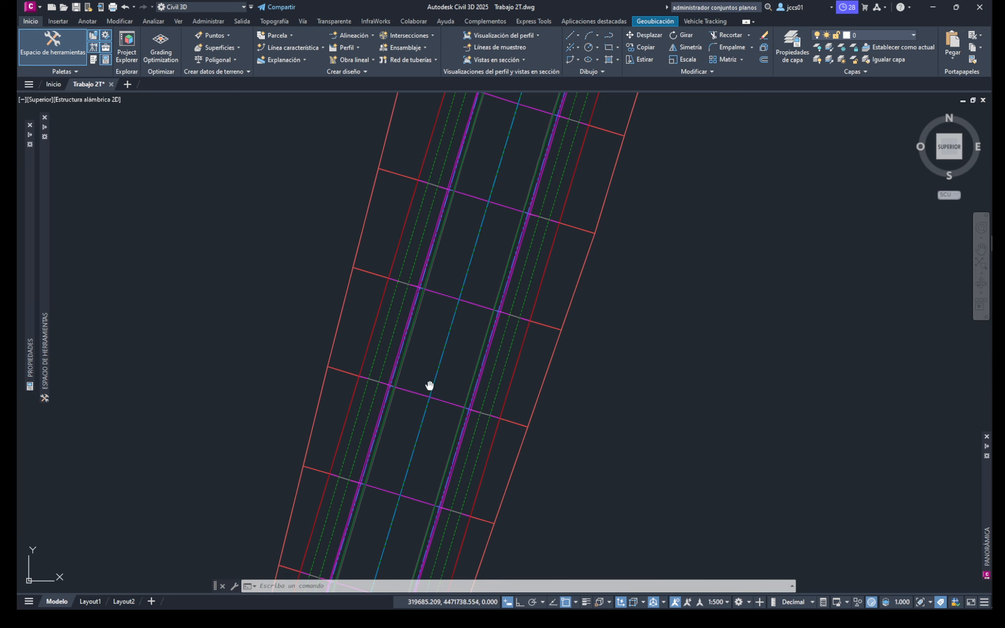
Step: Examine the transition from the straight into the curve, comparing the corridor's lane edges with the offset alignments on both sides
{"action": "scroll", "coordinate": [413, 400], "scroll_direction": "up", "scroll_amount": 1}
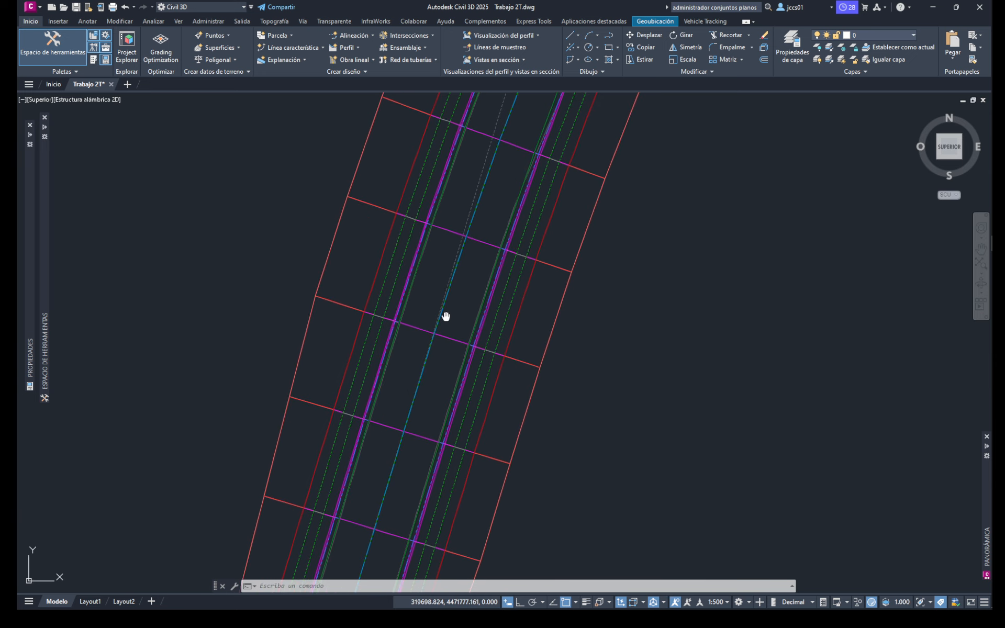
{"action": "middle_click_drag", "start_coordinate": [444, 316], "coordinate": [425, 417]}
{"action": "mouse_move", "coordinate": [493, 285]}
{"action": "middle_mouse_down"}
{"action": "mouse_move", "coordinate": [417, 363]}
{"action": "mouse_move", "coordinate": [413, 389]}
{"action": "middle_mouse_up"}
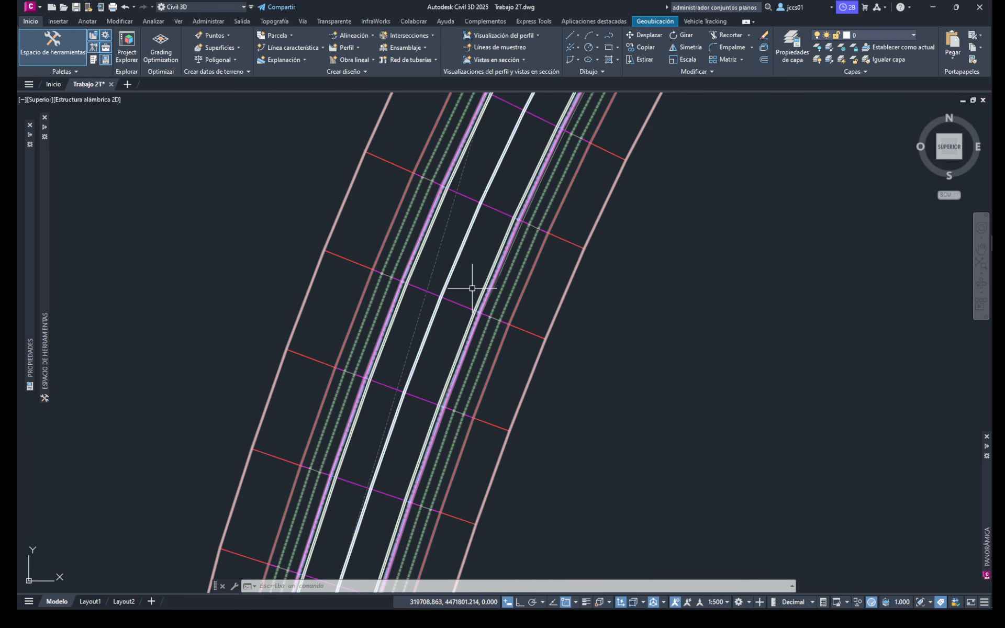
{"action": "scroll", "coordinate": [505, 266], "scroll_direction": "up", "scroll_amount": 2}
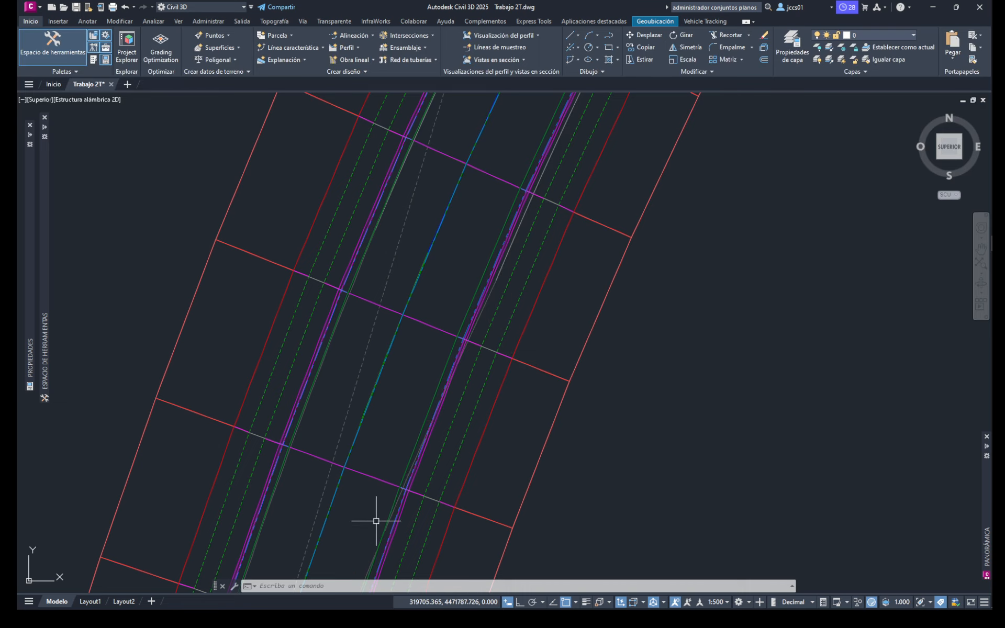
{"action": "mouse_move", "coordinate": [376, 515]}
{"action": "middle_mouse_down"}
{"action": "mouse_move", "coordinate": [390, 469]}
{"action": "mouse_move", "coordinate": [407, 457]}
{"action": "middle_mouse_up"}
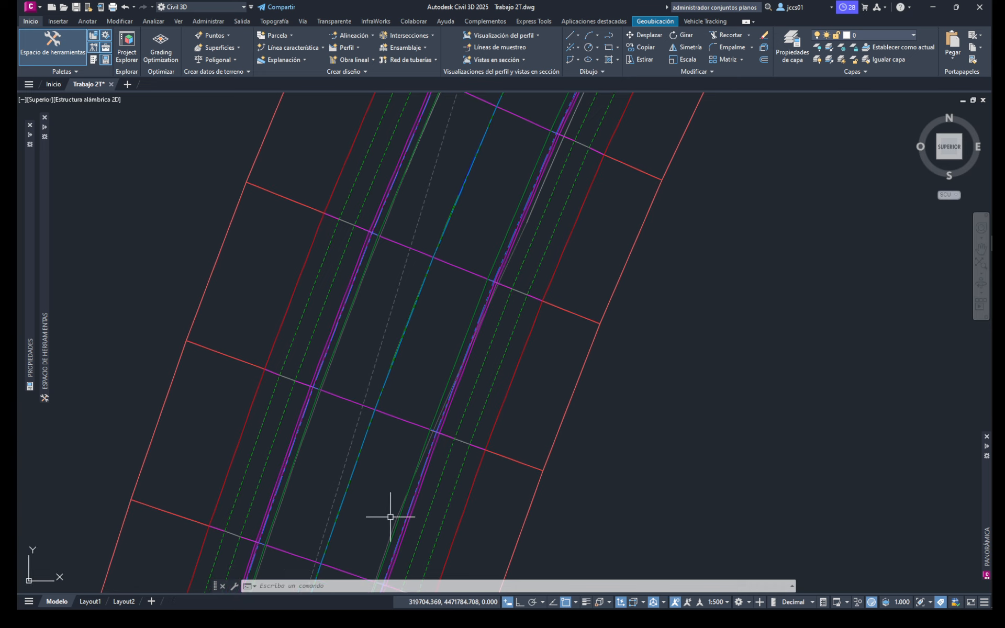
{"action": "middle_click_drag", "start_coordinate": [480, 358], "coordinate": [440, 451]}
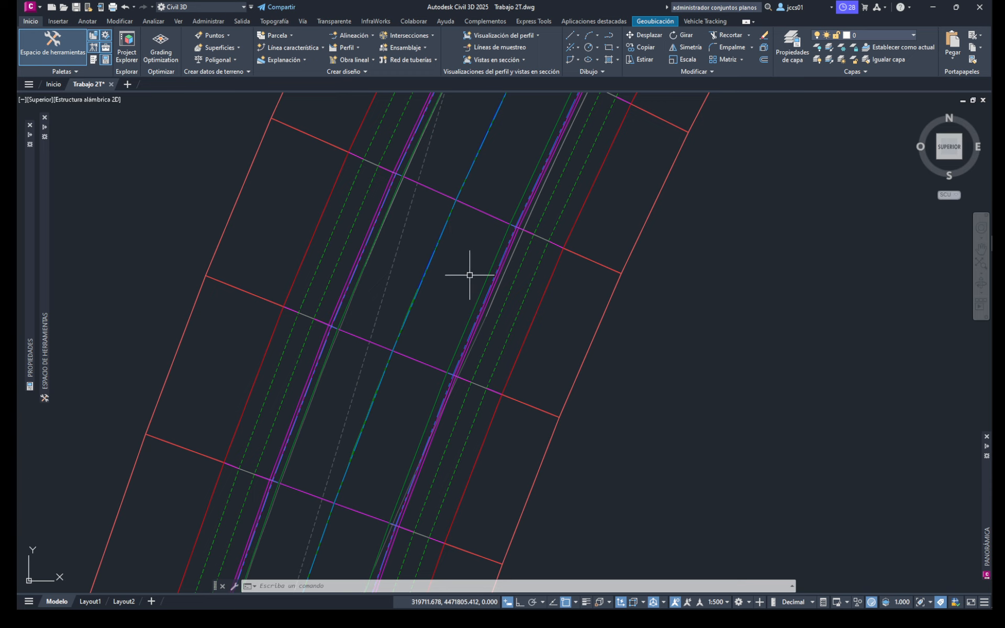
{"action": "scroll", "coordinate": [460, 274], "scroll_direction": "down", "scroll_amount": 2}
{"action": "mouse_move", "coordinate": [461, 273]}
{"action": "middle_mouse_down"}
{"action": "mouse_move", "coordinate": [425, 341]}
{"action": "mouse_move", "coordinate": [426, 375]}
{"action": "mouse_move", "coordinate": [471, 401]}
{"action": "middle_mouse_up"}
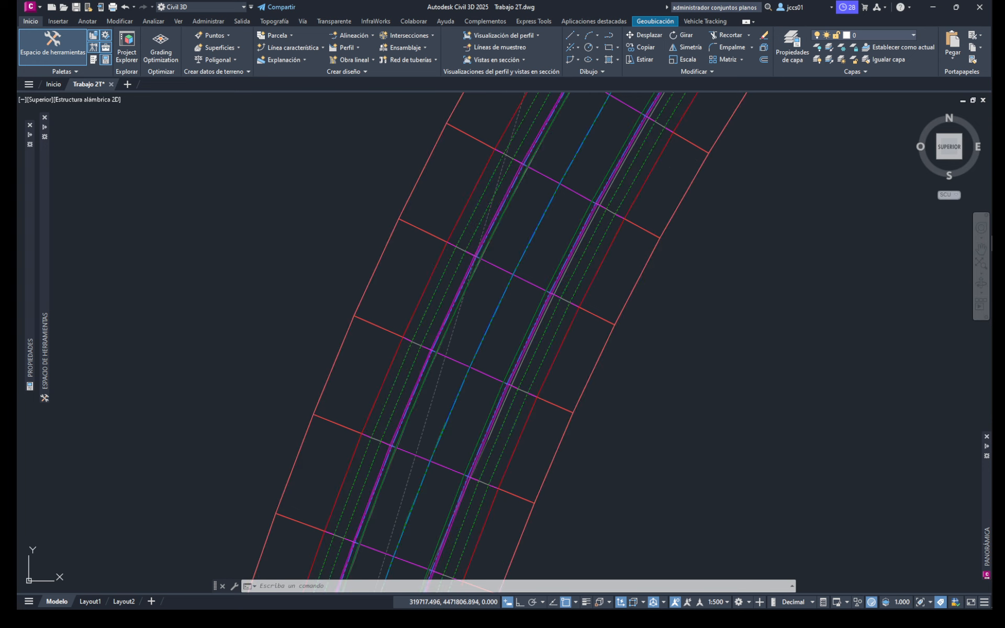
Step: In the corridor's target mapping, assign the Camino-Izquierda-3.500 alignment as the width target of the left LaneSuperelevationAOR lane
{"action": "left_click", "coordinate": [535, 397]}
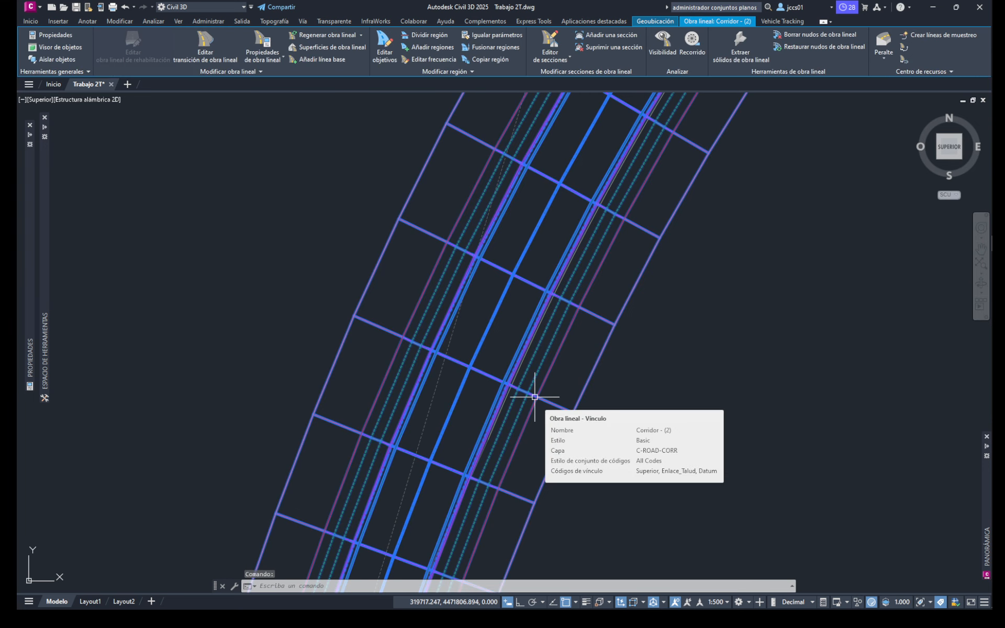
{"action": "right_click", "coordinate": [534, 396]}
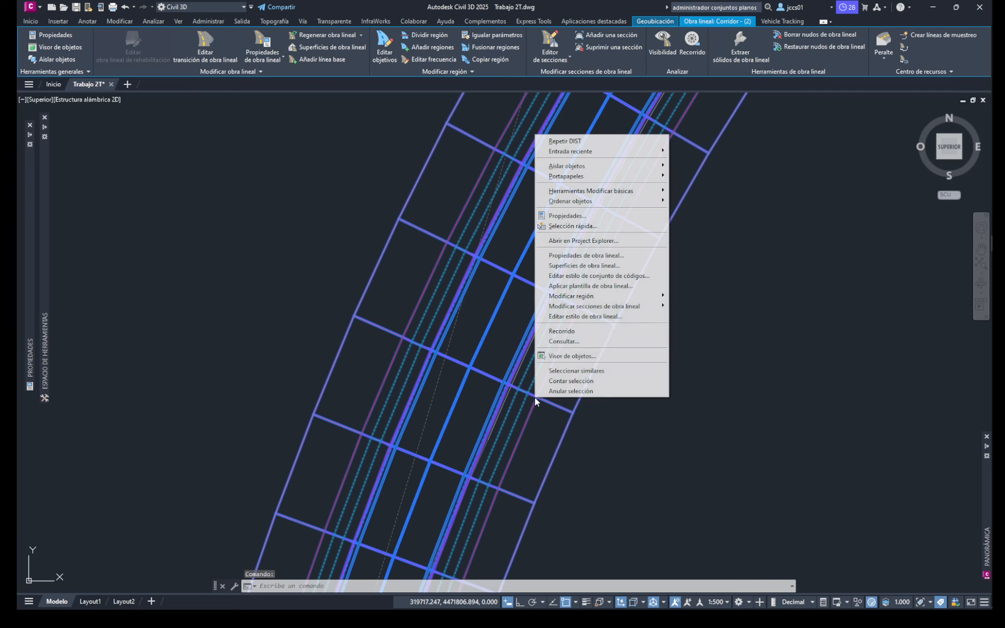
{"action": "left_click", "coordinate": [567, 256]}
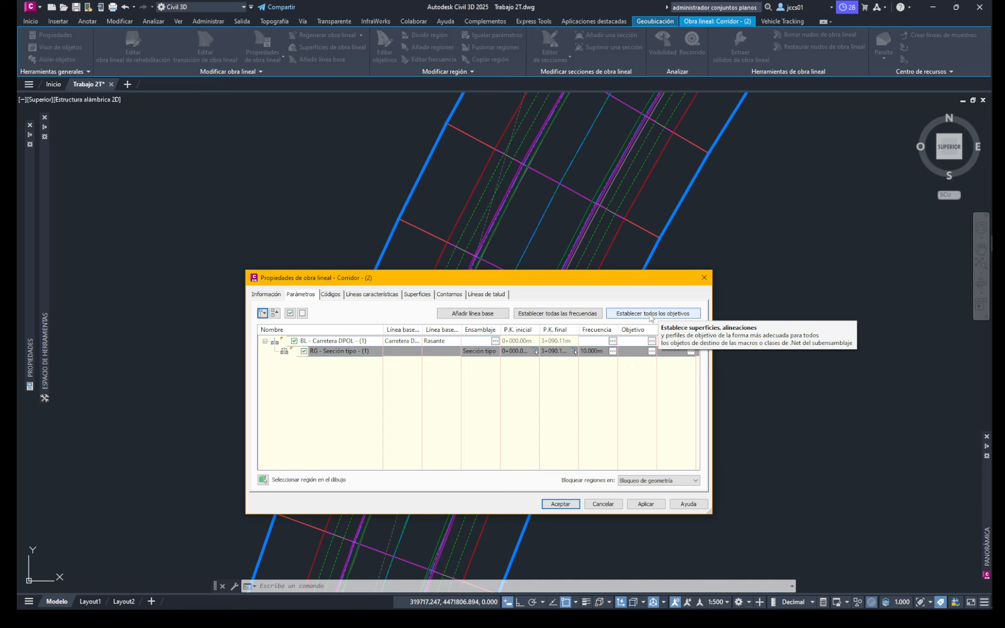
{"action": "left_click", "coordinate": [651, 314]}
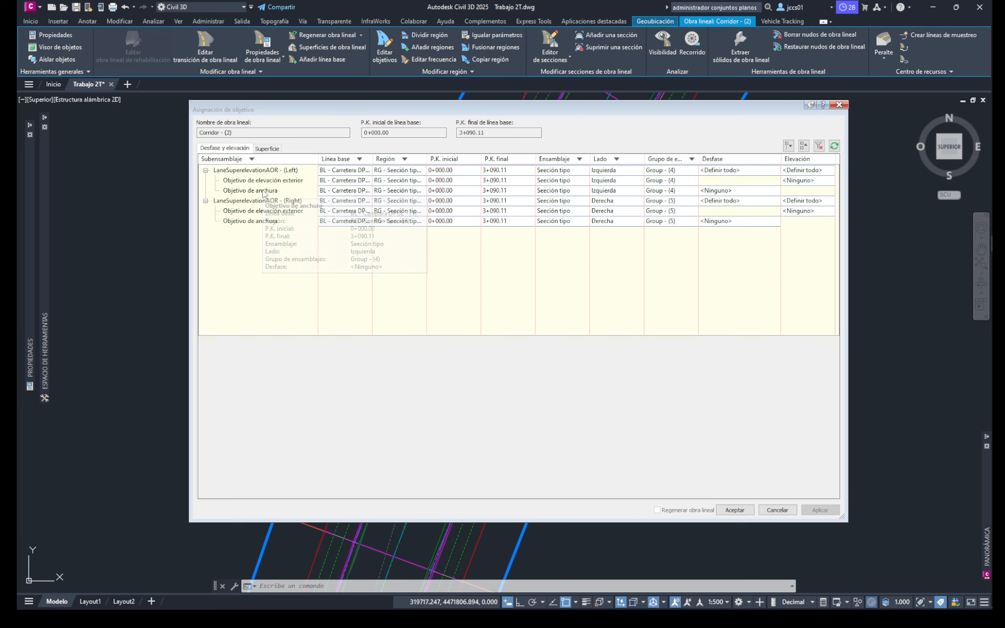
{"action": "left_click", "coordinate": [264, 192]}
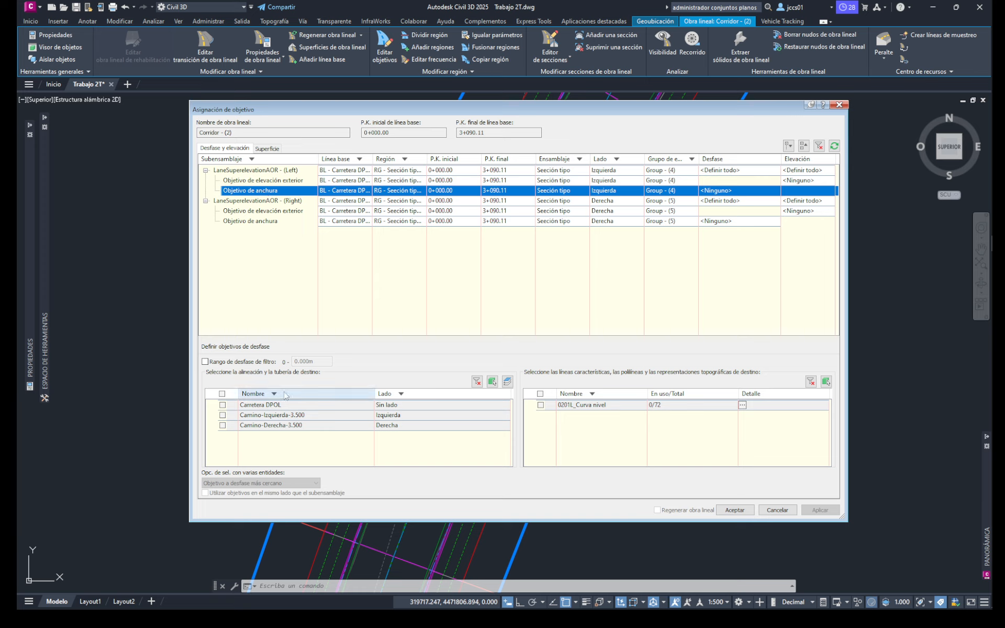
{"action": "left_click", "coordinate": [222, 425]}
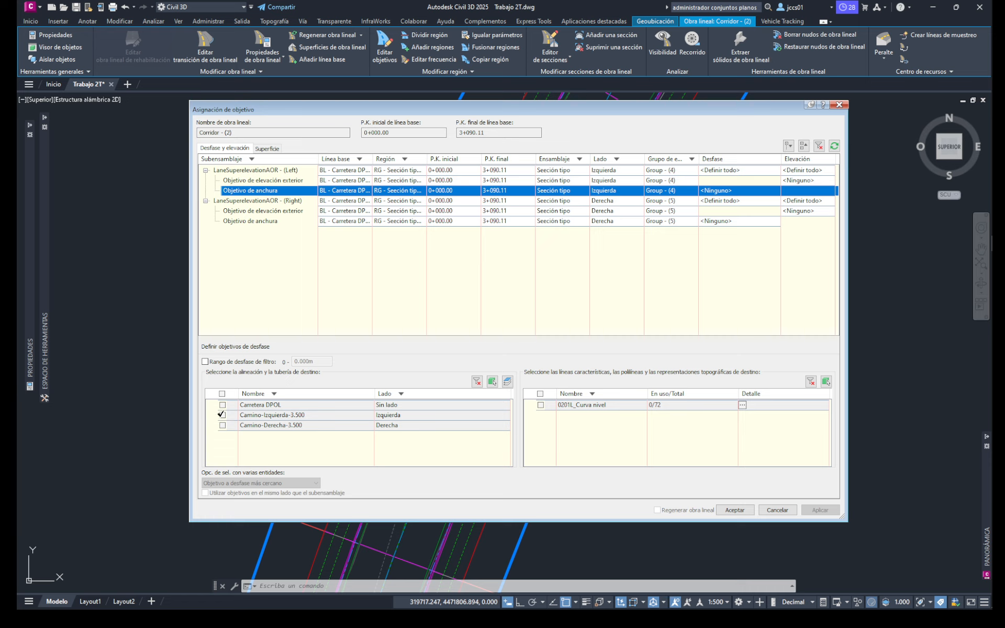
{"action": "left_click", "coordinate": [222, 415]}
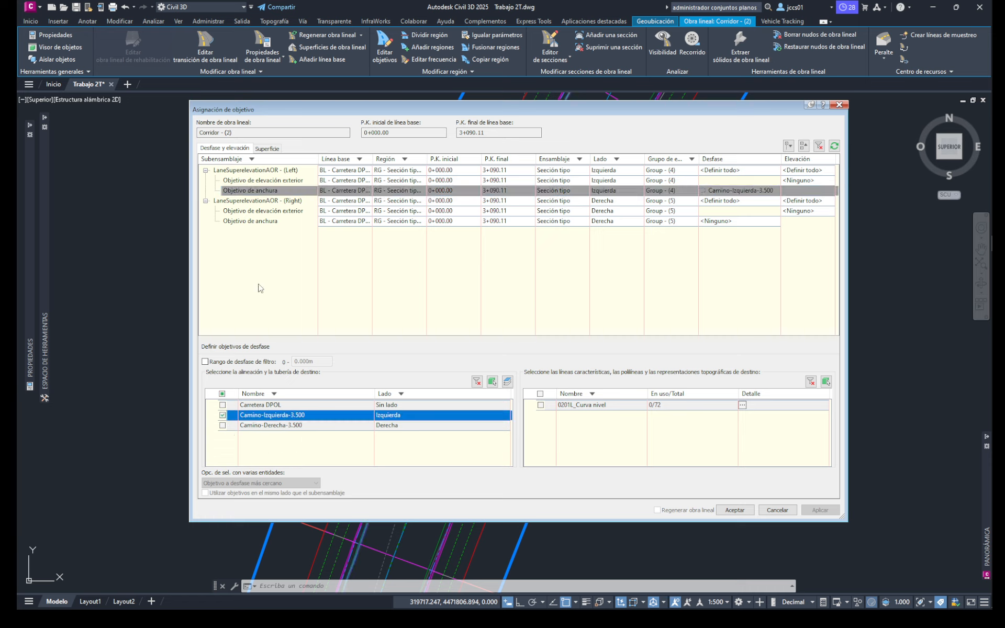
Step: Assign the Camino-Derecha-3.500 alignment as the right lane's width target and regenerate the corridor with the new targets
{"action": "left_click", "coordinate": [256, 226]}
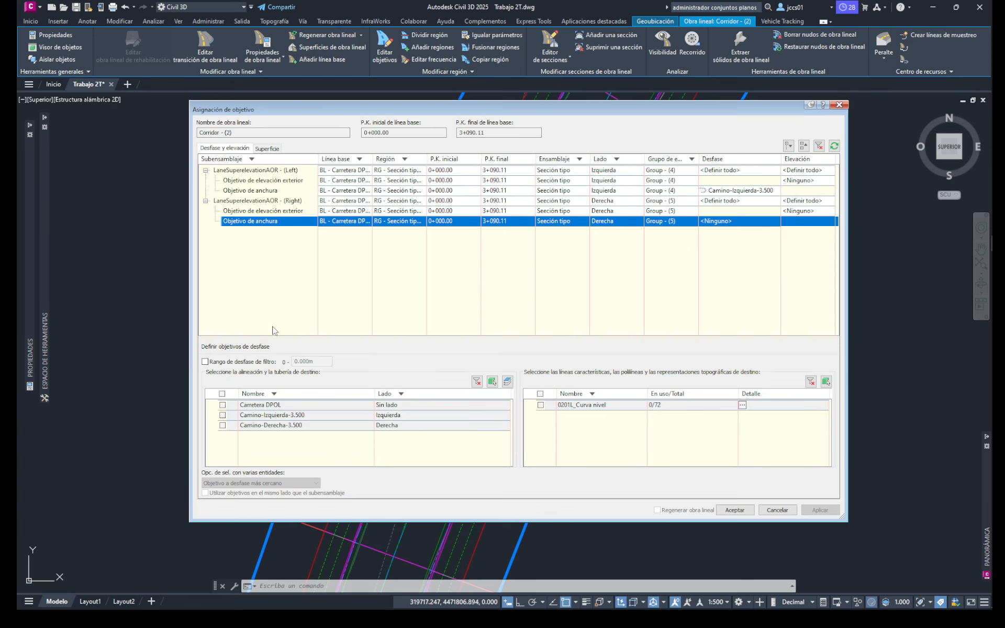
{"action": "left_click", "coordinate": [223, 425]}
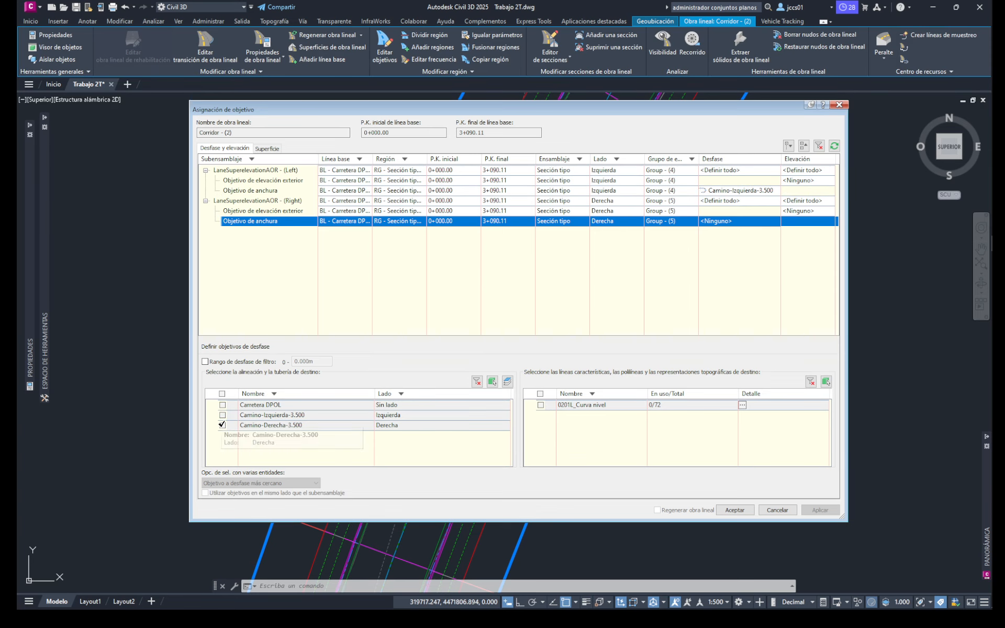
{"action": "left_click", "coordinate": [735, 507]}
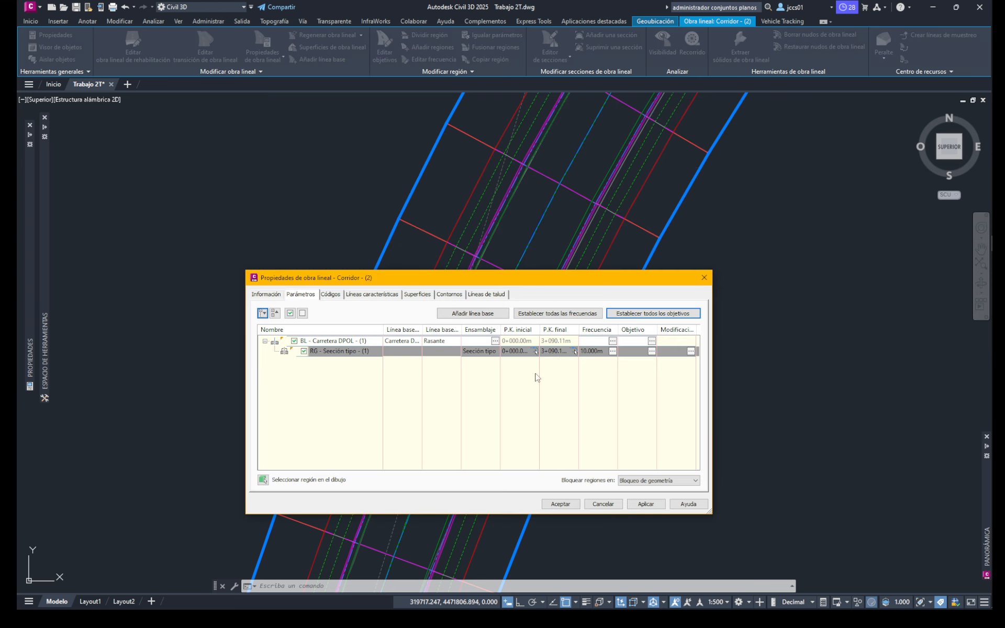
{"action": "left_click", "coordinate": [565, 506]}
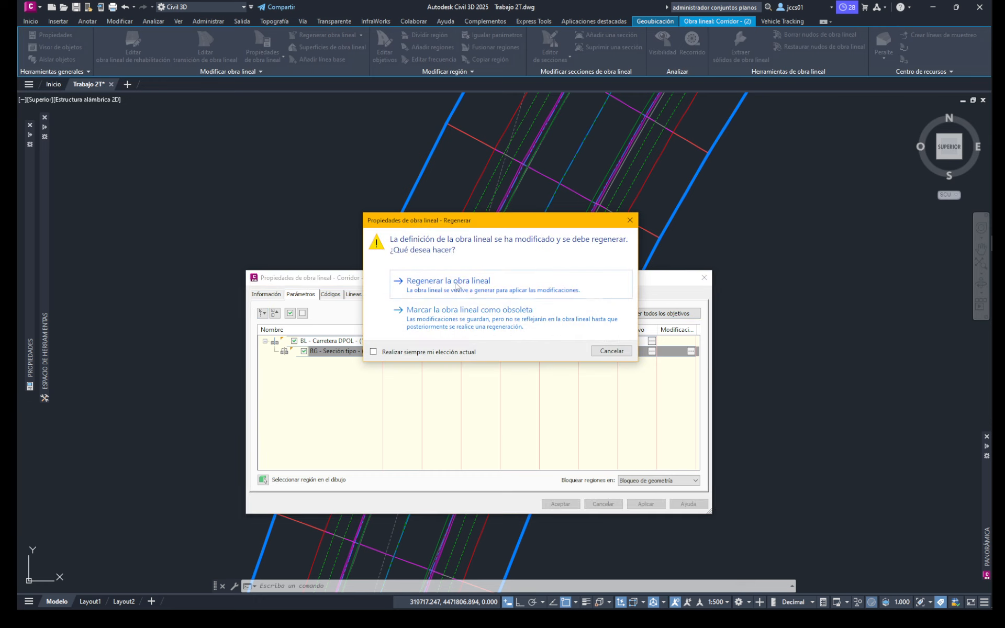
{"action": "left_click", "coordinate": [455, 283]}
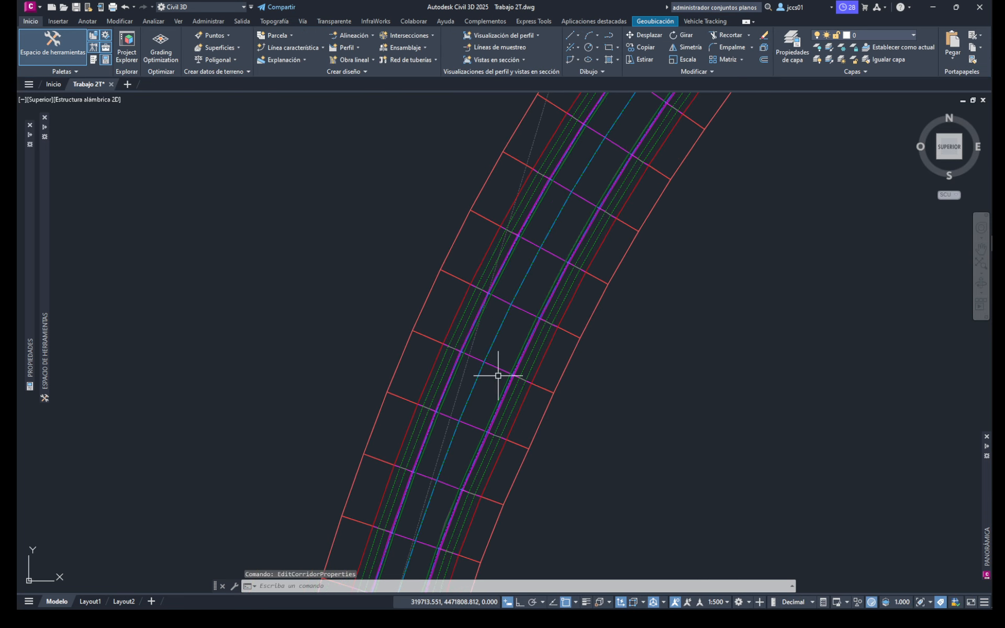
Step: Examine the regenerated corridor around the curve, checking that its lane edges follow the offset alignments
{"action": "middle_click_drag", "start_coordinate": [497, 370], "coordinate": [516, 314]}
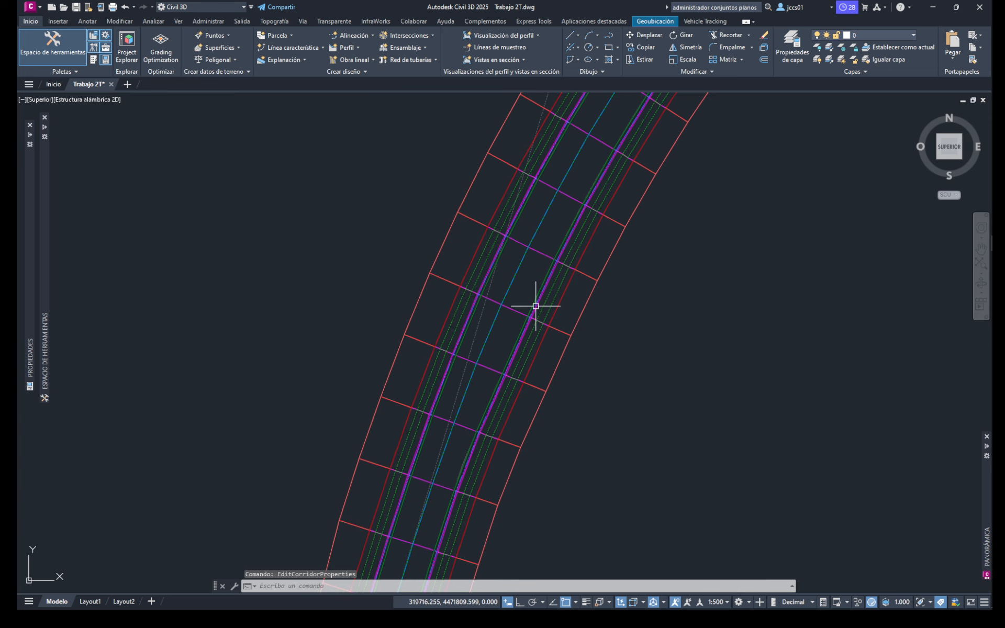
{"action": "scroll", "coordinate": [534, 298], "scroll_direction": "down", "scroll_amount": 2}
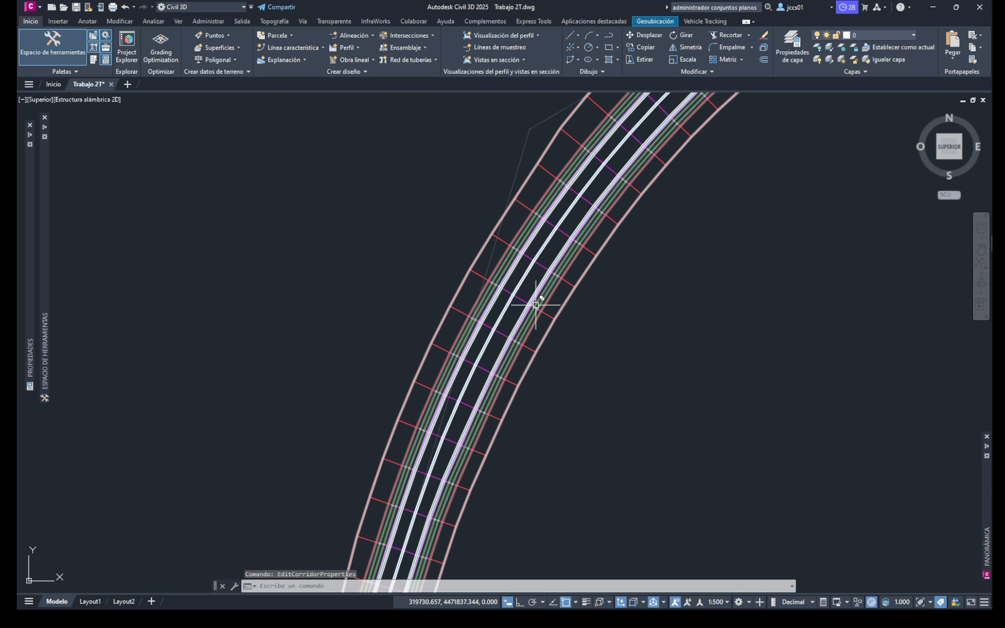
{"action": "scroll", "coordinate": [498, 405], "scroll_direction": "up", "scroll_amount": 2}
{"action": "middle_click_drag", "start_coordinate": [630, 341], "coordinate": [569, 433]}
{"action": "middle_click_drag", "start_coordinate": [619, 339], "coordinate": [609, 371]}
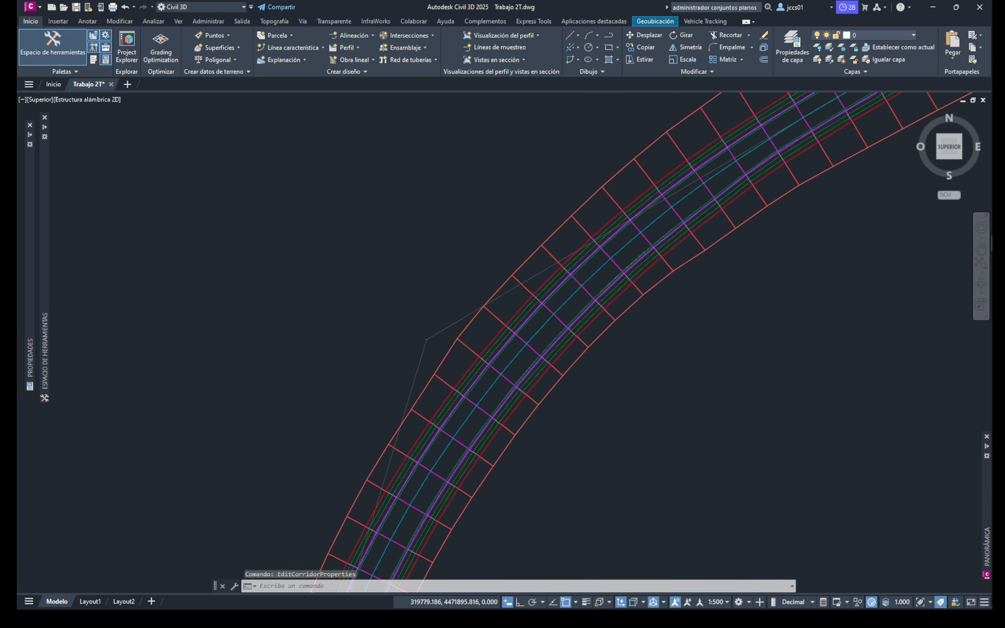
{"action": "scroll", "coordinate": [615, 282], "scroll_direction": "down", "scroll_amount": 2}
{"action": "middle_click_drag", "start_coordinate": [603, 377], "coordinate": [607, 266]}
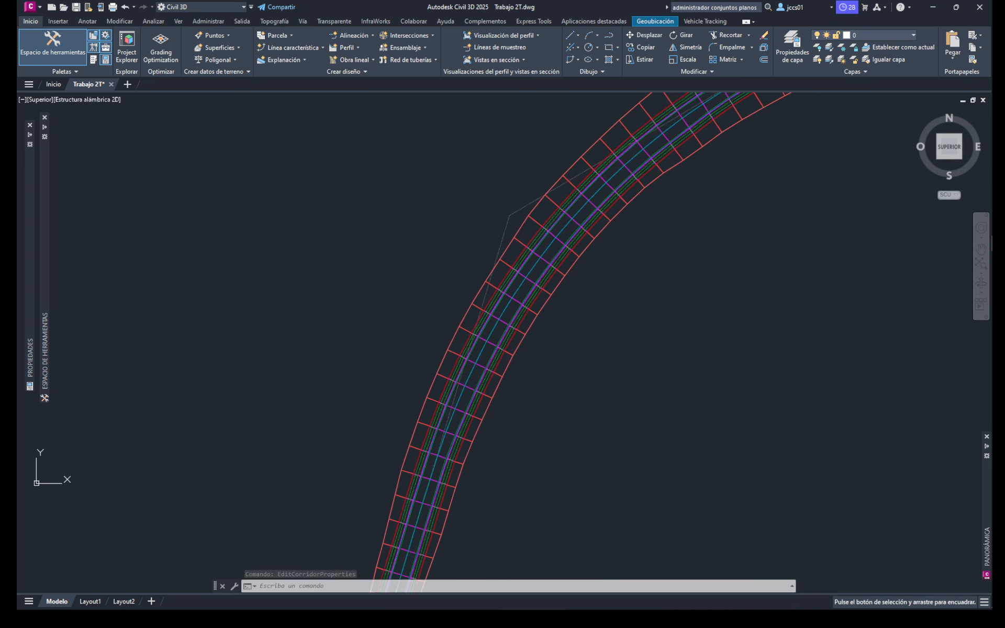
{"action": "middle_click_drag", "start_coordinate": [546, 350], "coordinate": [605, 212]}
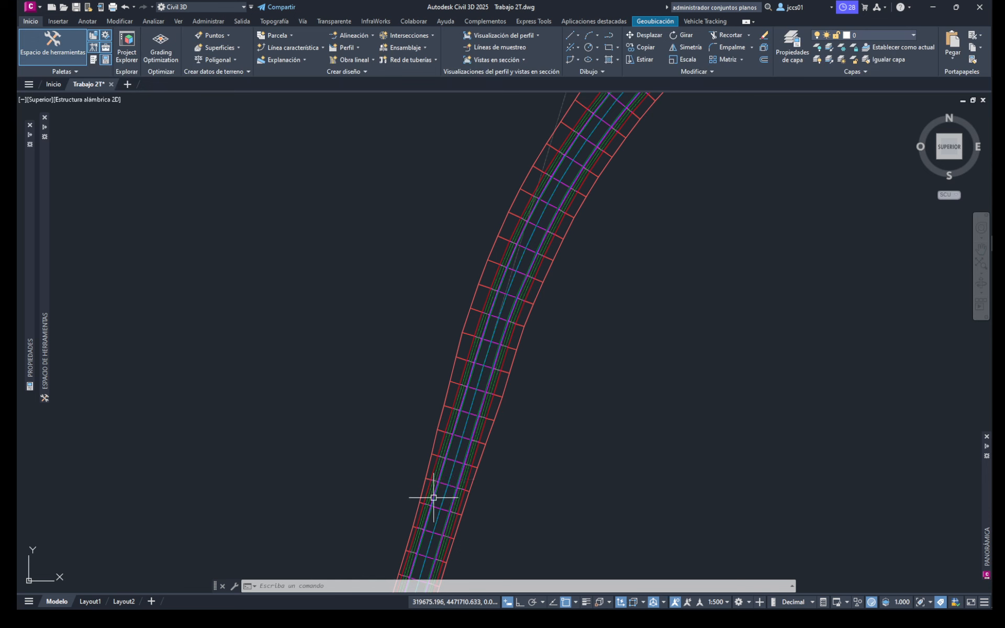
Step: Examine the regenerated lane edges and slope limits along the straight and back up into the bend
{"action": "scroll", "coordinate": [433, 497], "scroll_direction": "up", "scroll_amount": 3}
{"action": "mouse_move", "coordinate": [451, 509]}
{"action": "middle_mouse_down"}
{"action": "mouse_move", "coordinate": [465, 413]}
{"action": "mouse_move", "coordinate": [610, 458]}
{"action": "middle_mouse_up"}
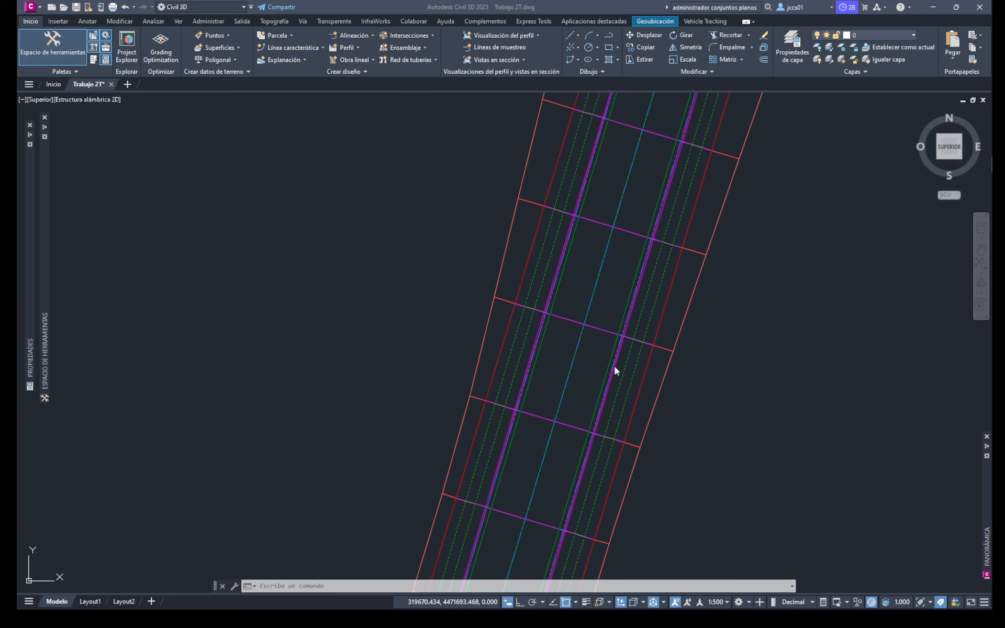
{"action": "scroll", "coordinate": [583, 365], "scroll_direction": "down", "scroll_amount": 3}
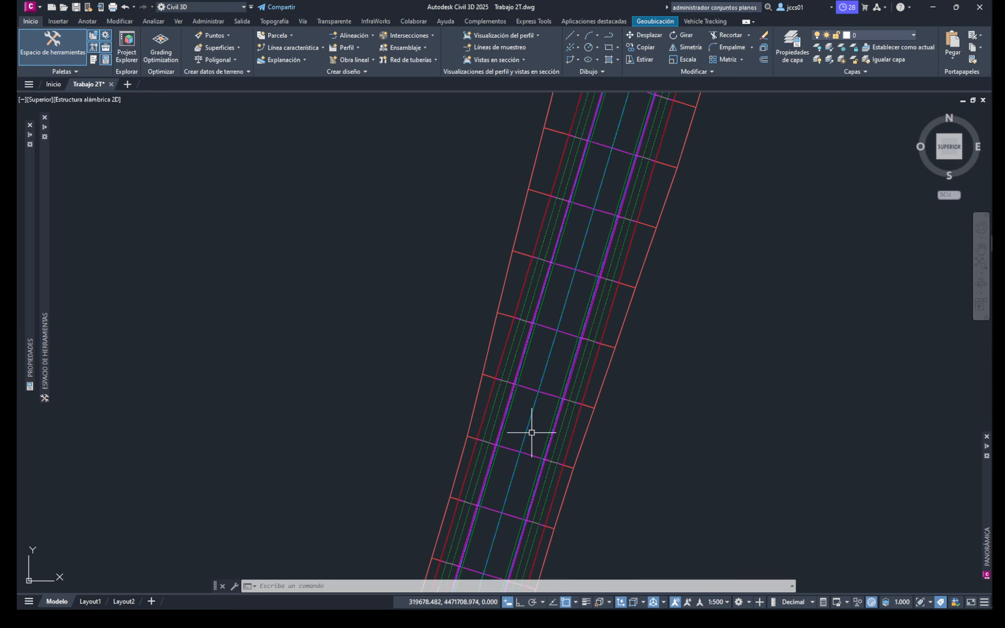
{"action": "middle_click_drag", "start_coordinate": [620, 404], "coordinate": [564, 457]}
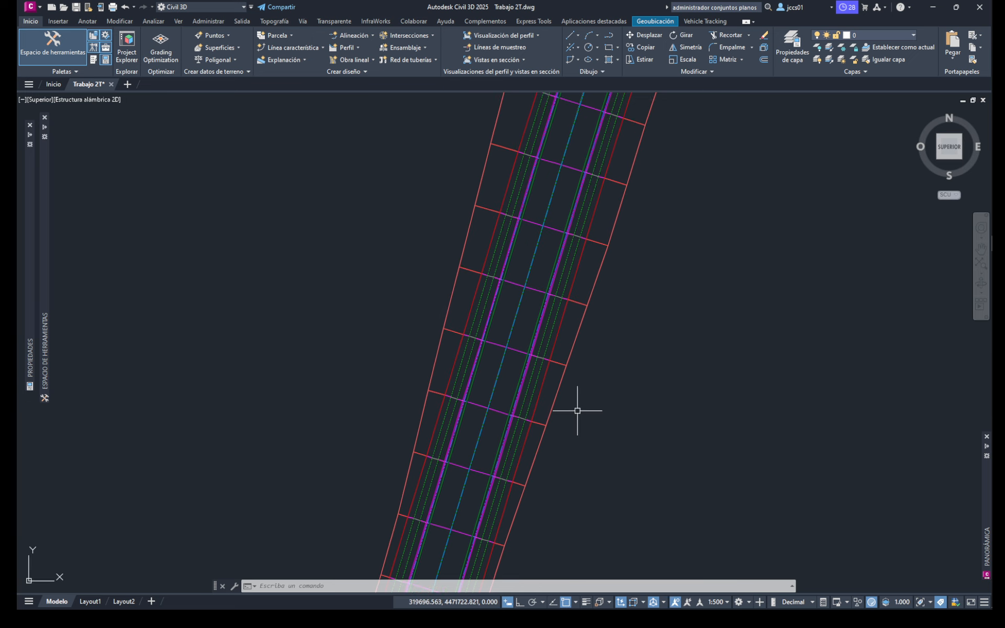
{"action": "middle_click_drag", "start_coordinate": [580, 412], "coordinate": [546, 528]}
{"action": "middle_click_drag", "start_coordinate": [572, 433], "coordinate": [563, 460]}
{"action": "middle_click_drag", "start_coordinate": [612, 418], "coordinate": [568, 470]}
{"action": "scroll", "coordinate": [579, 377], "scroll_direction": "down", "scroll_amount": 2}
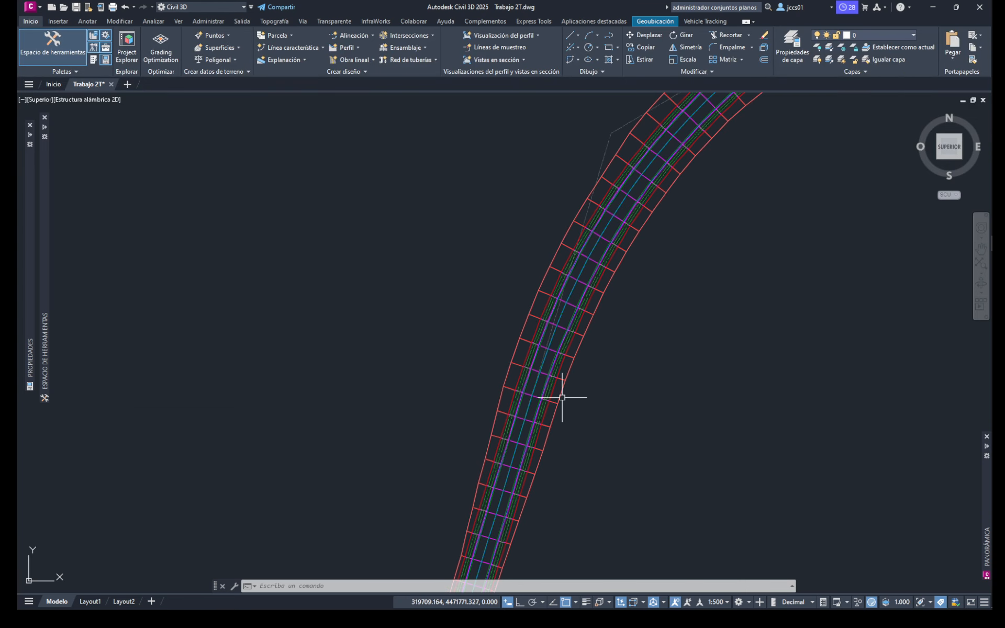
Step: Create a new corridor surface in the properties of Corridor - (2), keeping its default name and contour style
{"action": "left_click", "coordinate": [562, 394]}
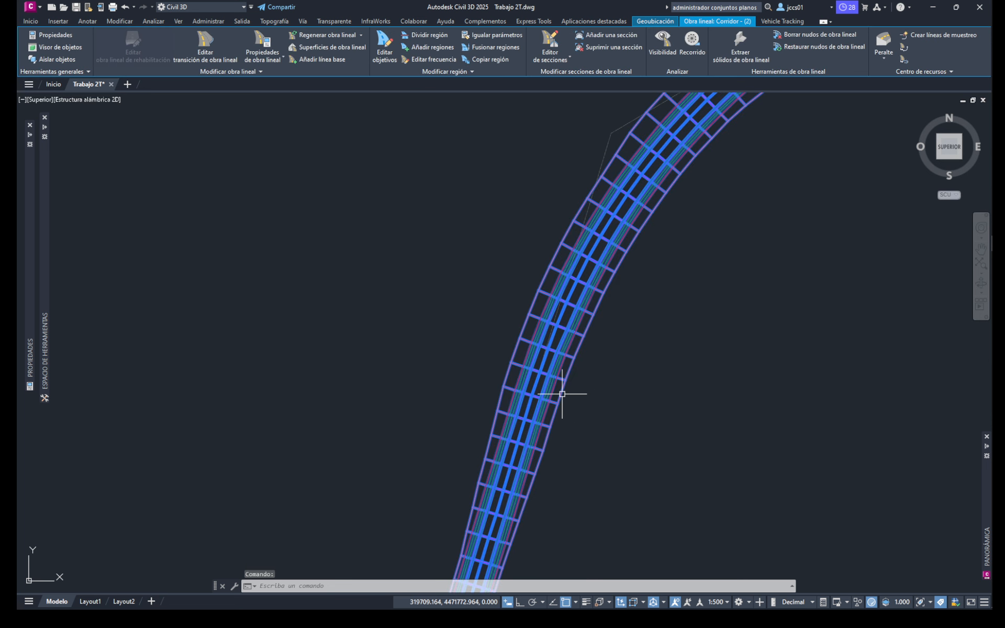
{"action": "right_click", "coordinate": [562, 394]}
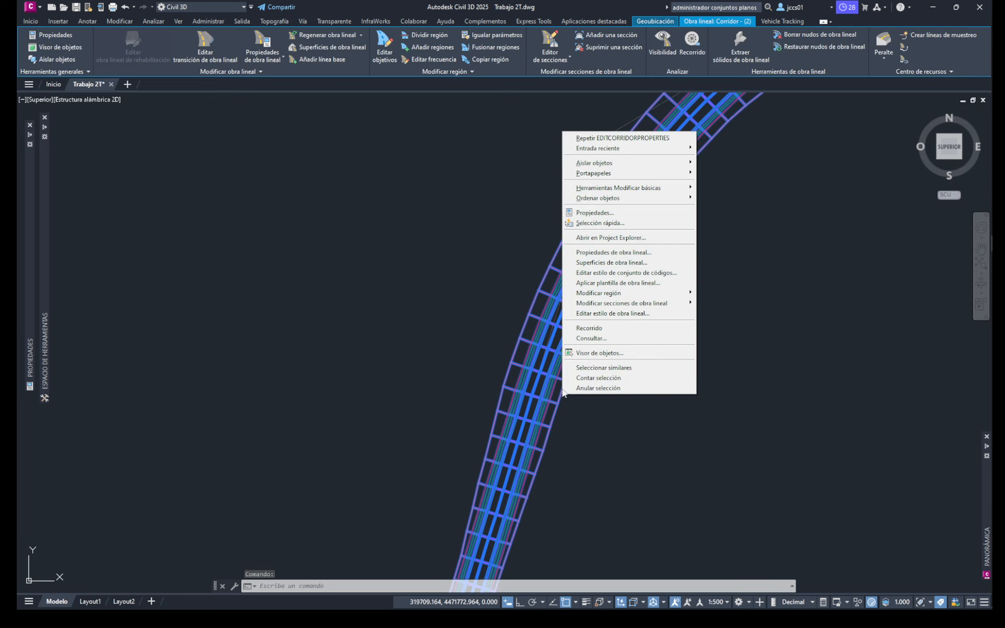
{"action": "left_click", "coordinate": [603, 252]}
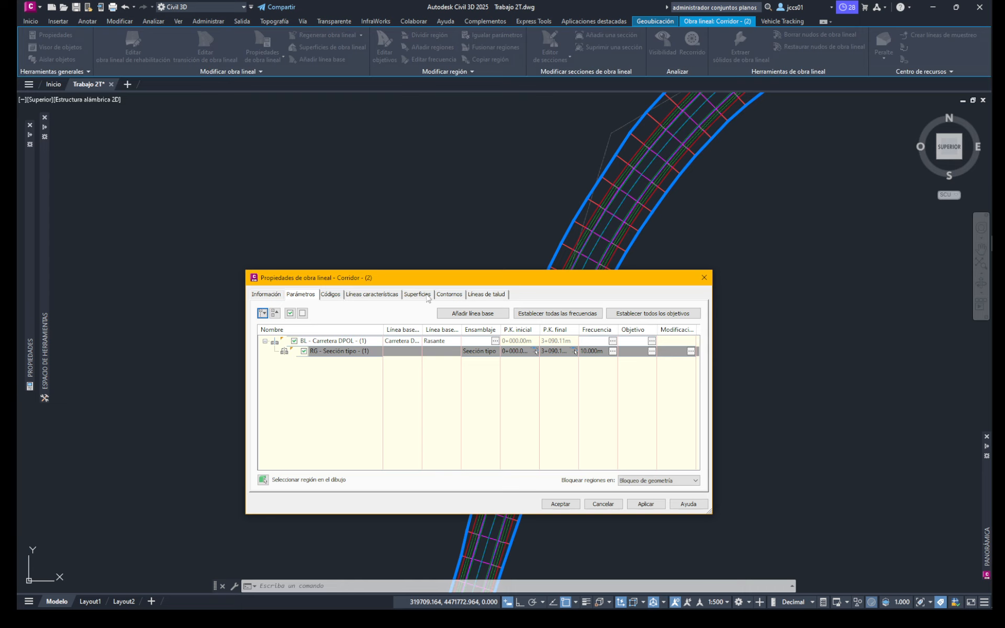
{"action": "left_click", "coordinate": [424, 296]}
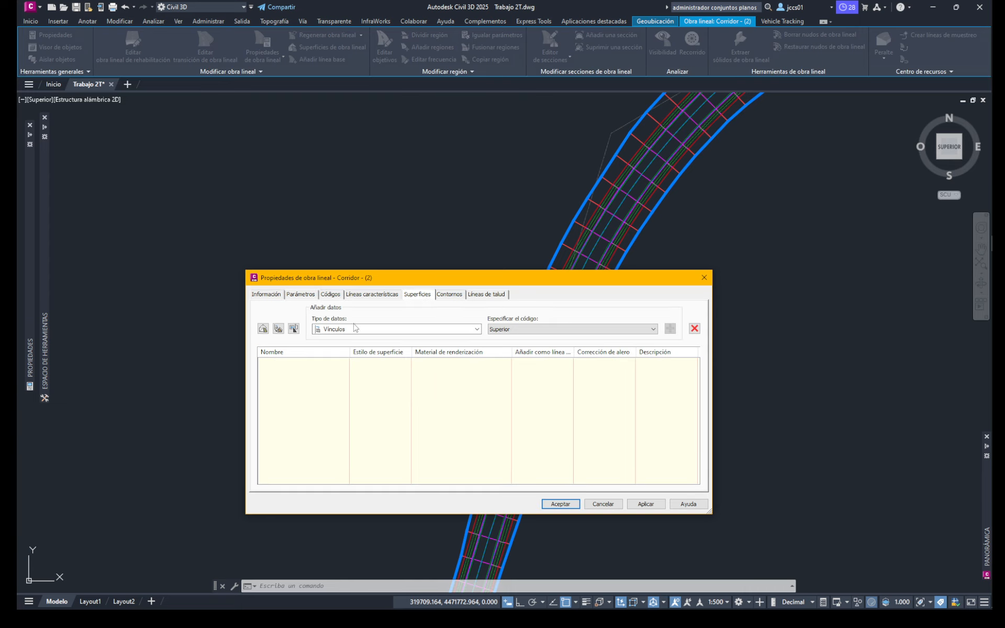
{"action": "left_click", "coordinate": [263, 328]}
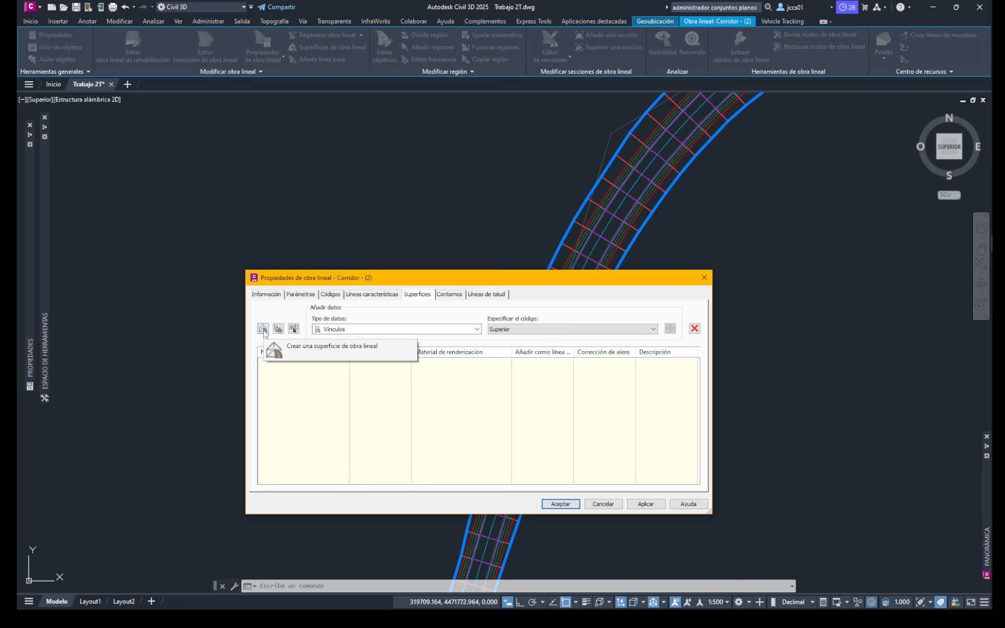
{"action": "left_click", "coordinate": [262, 328]}
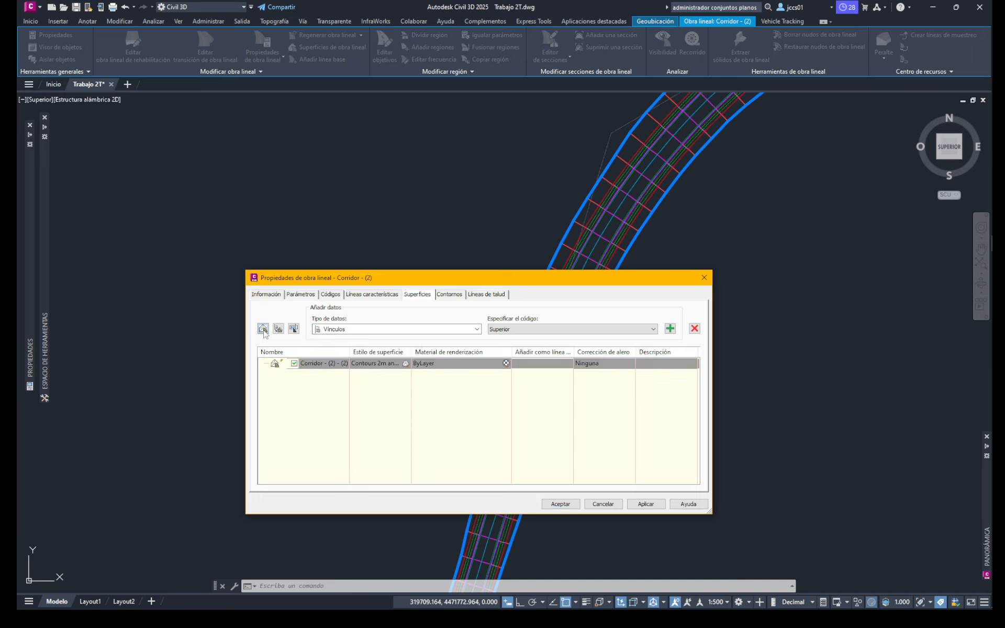
{"action": "left_click", "coordinate": [324, 364]}
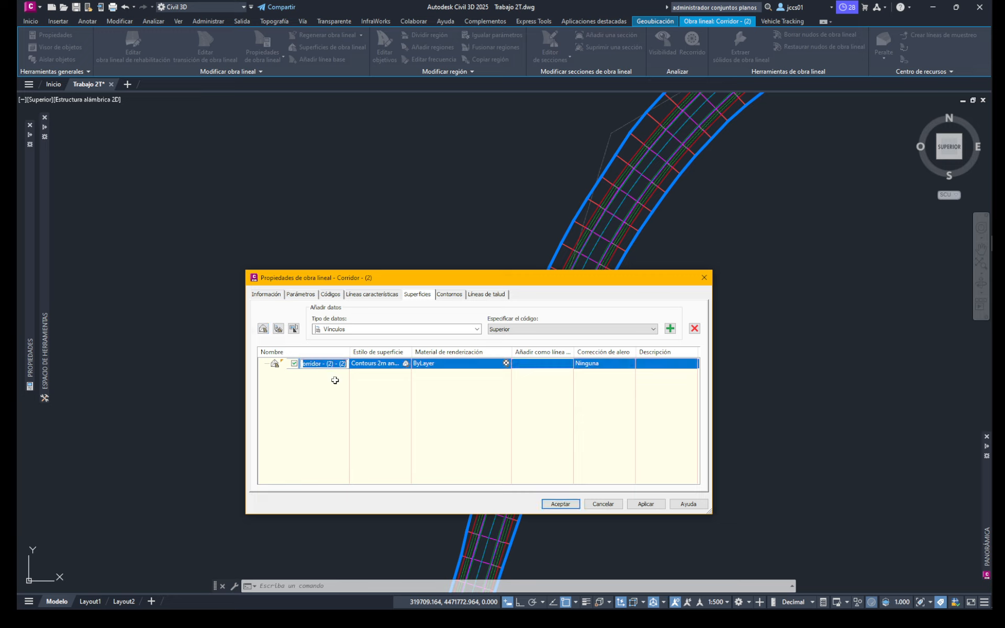
{"action": "left_click", "coordinate": [324, 421]}
{"action": "left_click_drag", "start_coordinate": [424, 284], "coordinate": [456, 292]}
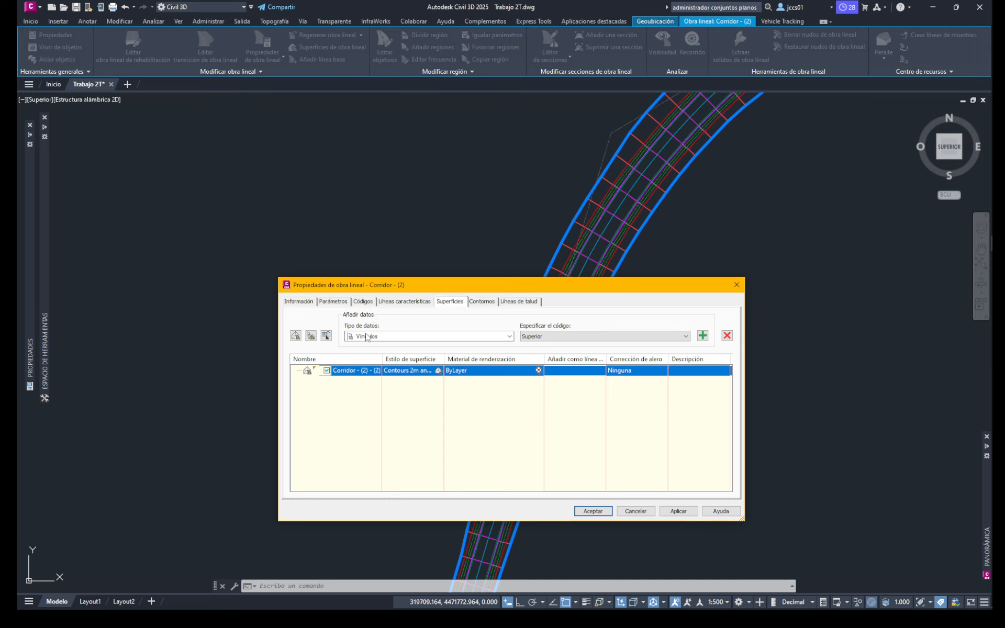
Step: Add the Datum link code to the corridor surface as data and include it as breaklines
{"action": "left_click", "coordinate": [409, 337]}
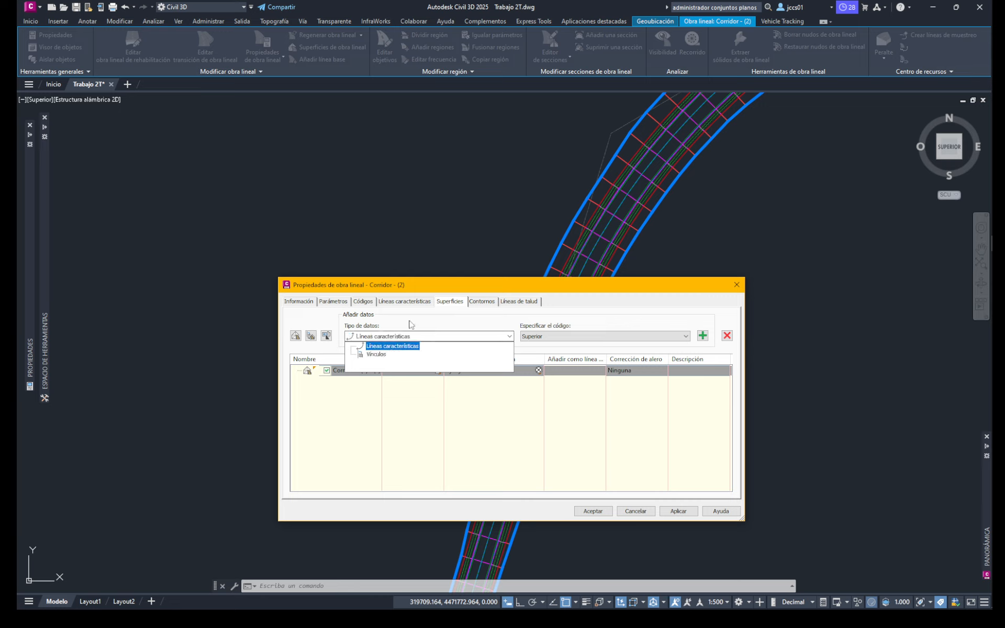
{"action": "left_click", "coordinate": [380, 355]}
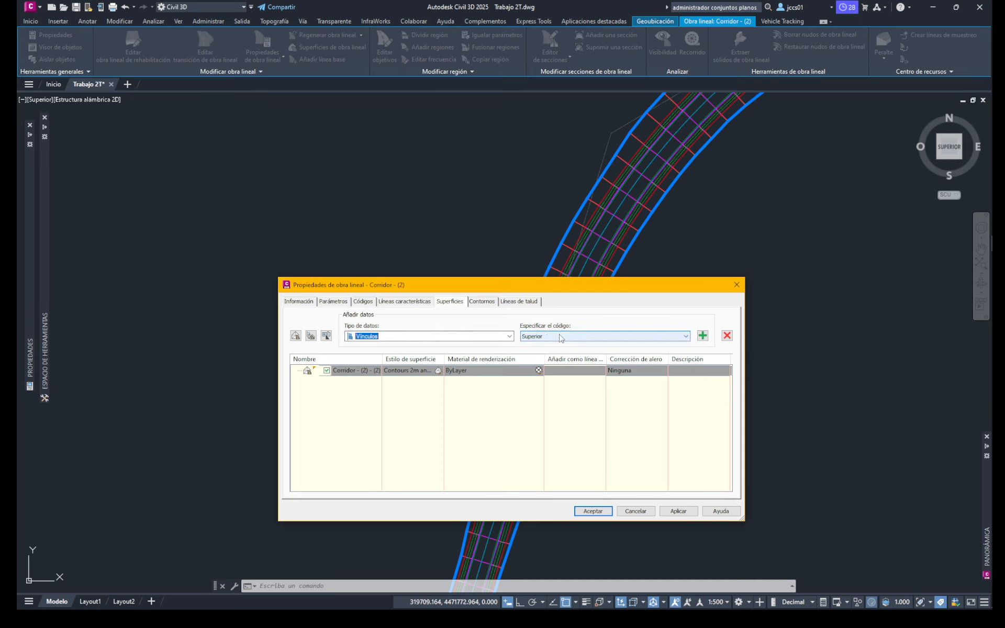
{"action": "left_click", "coordinate": [575, 338]}
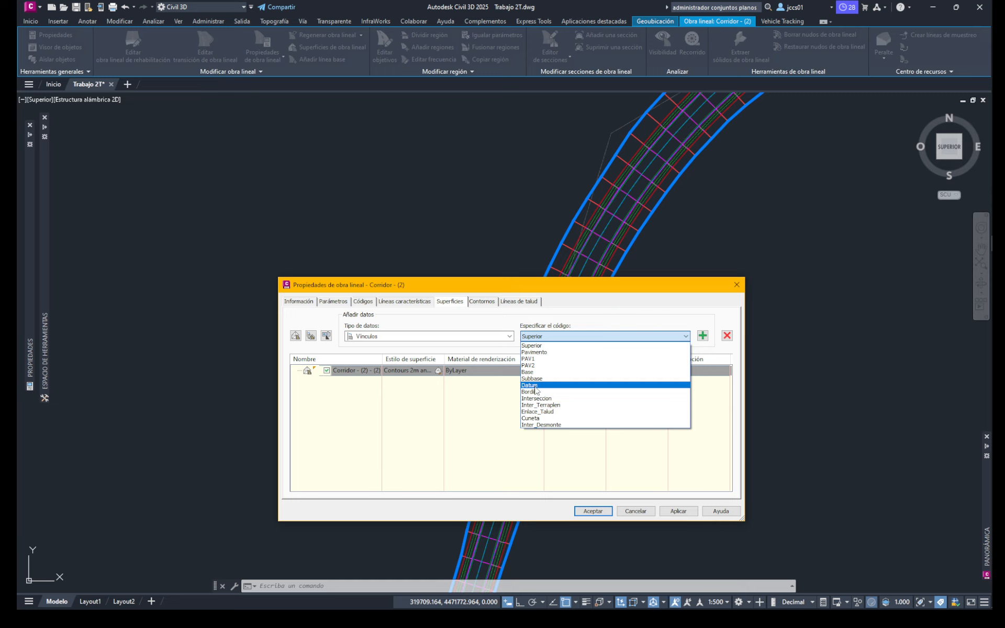
{"action": "left_click", "coordinate": [534, 386]}
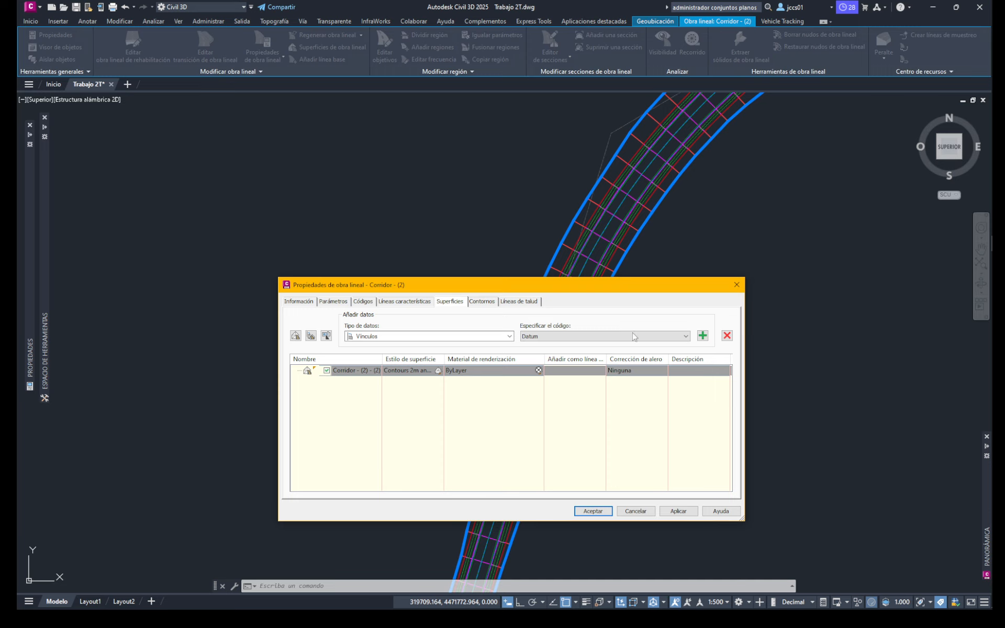
{"action": "left_click", "coordinate": [702, 336]}
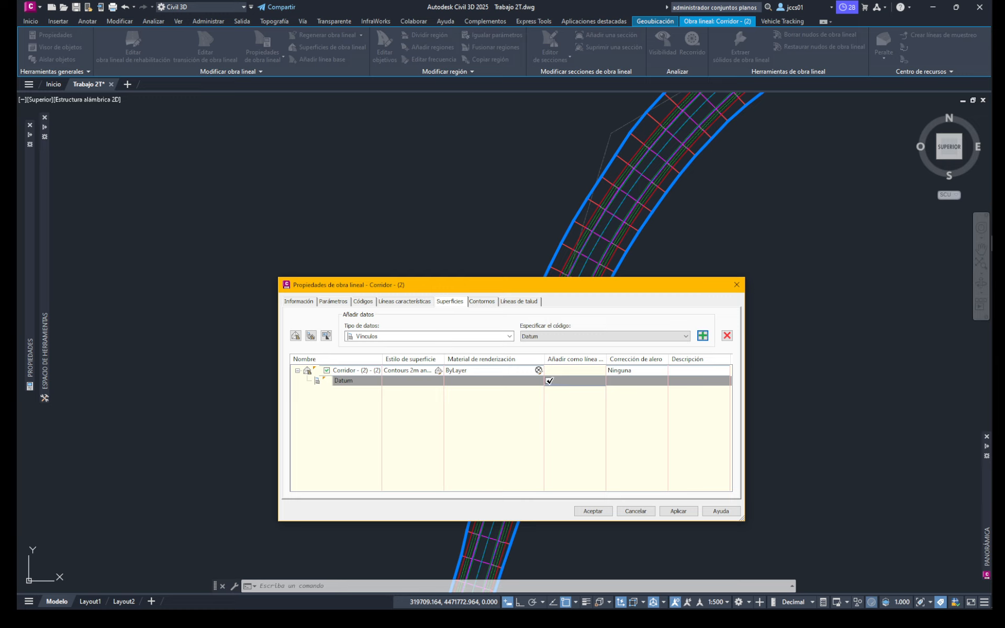
{"action": "left_click", "coordinate": [549, 381]}
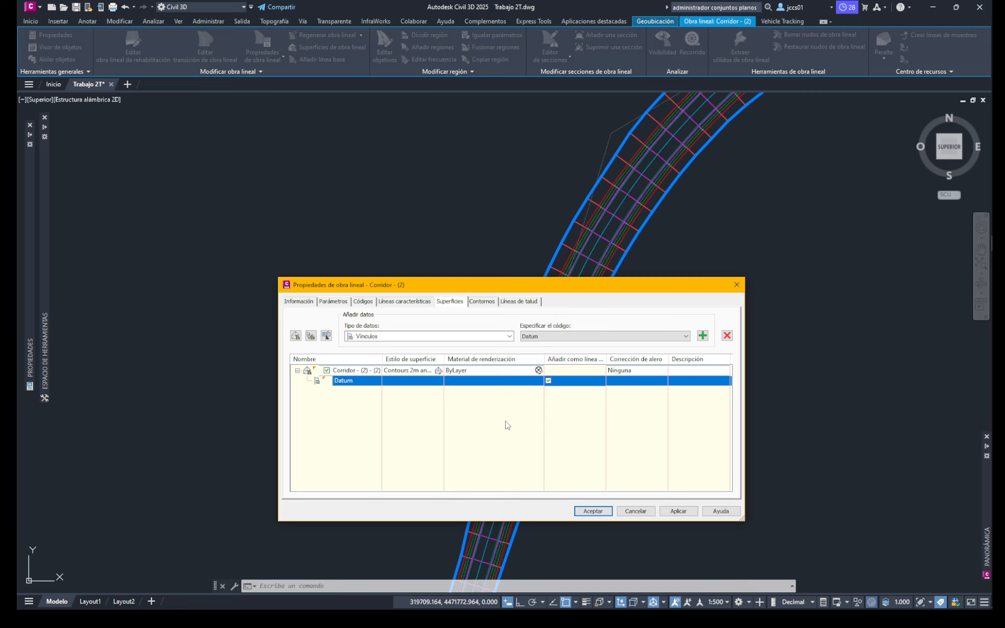
Step: Give the corridor surface an outer boundary from the corridor extents and regenerate the corridor
{"action": "left_click", "coordinate": [480, 303]}
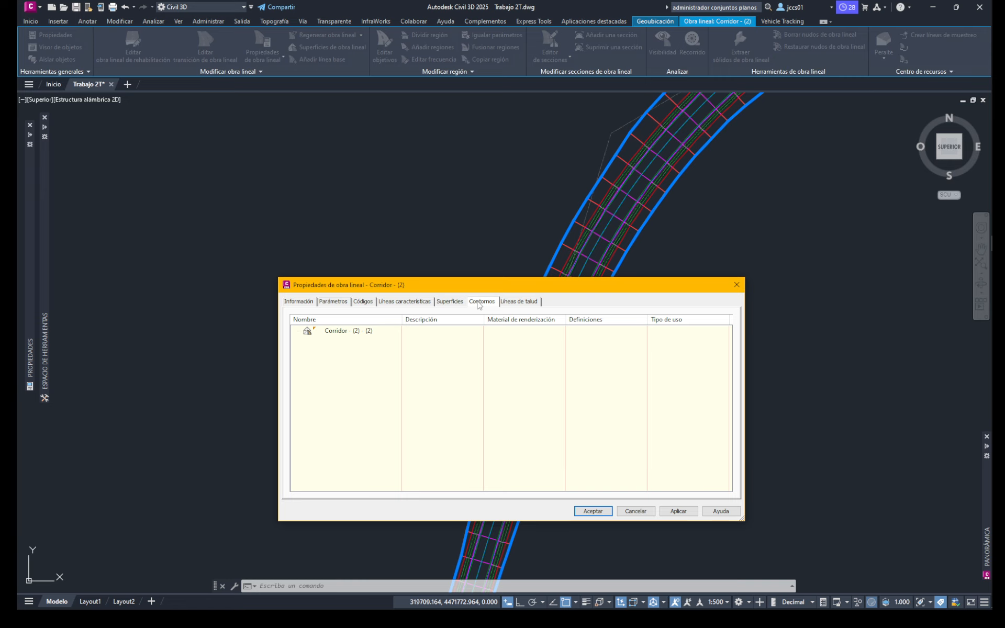
{"action": "right_click", "coordinate": [343, 336]}
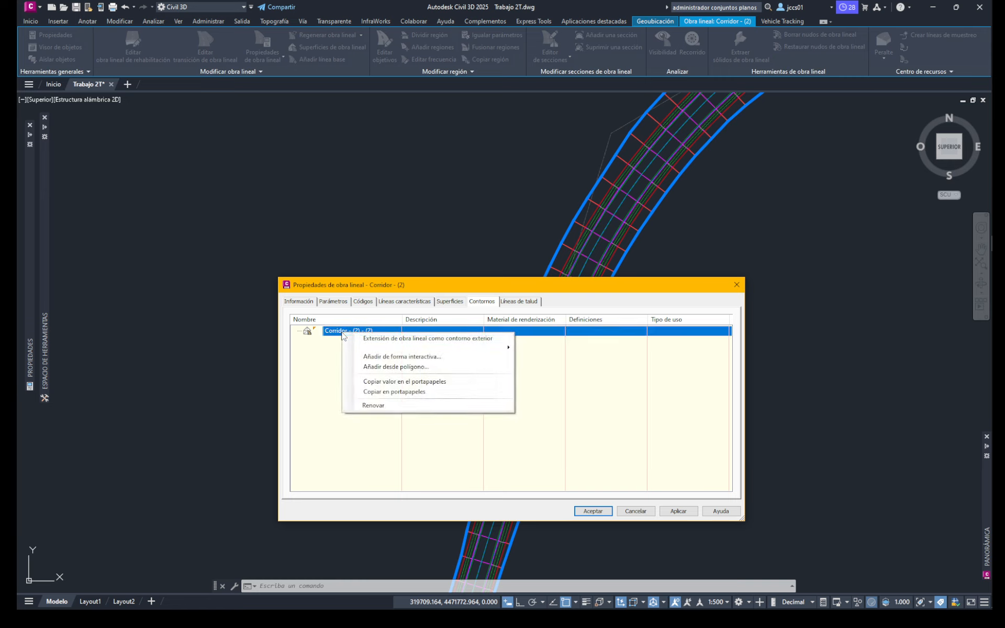
{"action": "left_click", "coordinate": [400, 339]}
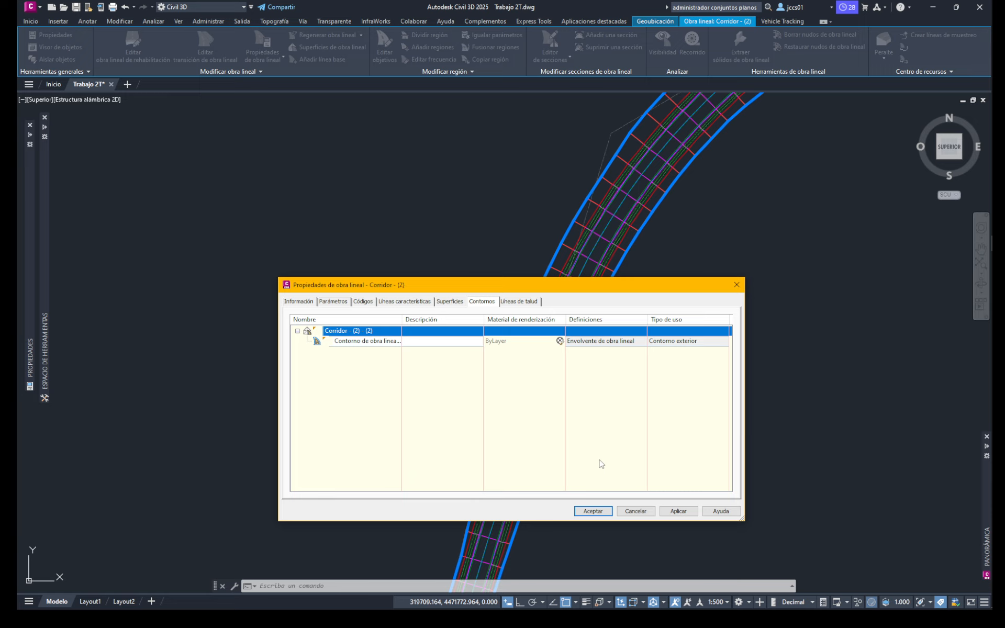
{"action": "left_click", "coordinate": [595, 512]}
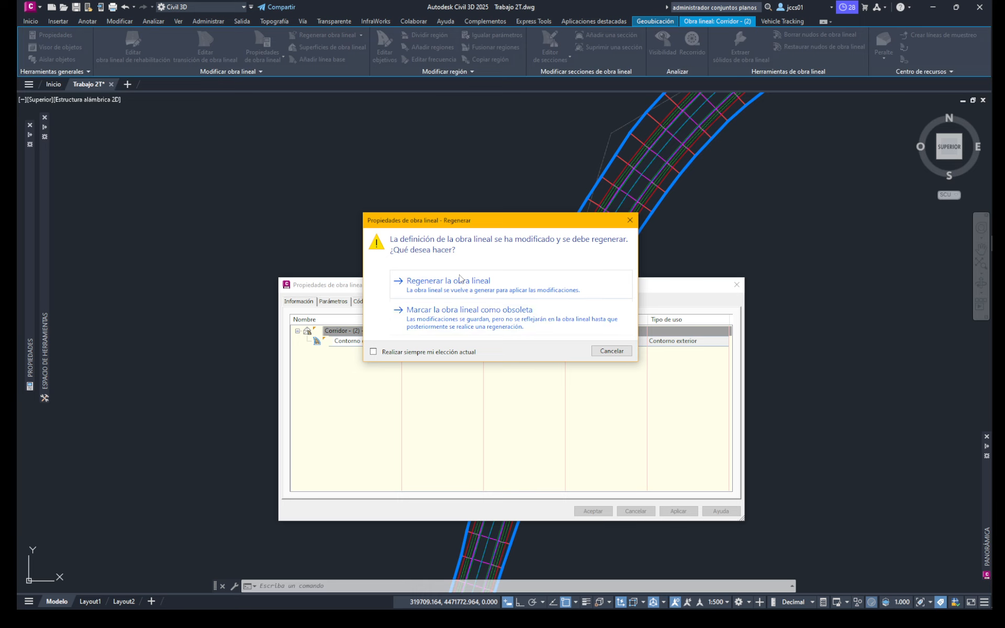
{"action": "left_click", "coordinate": [477, 290]}
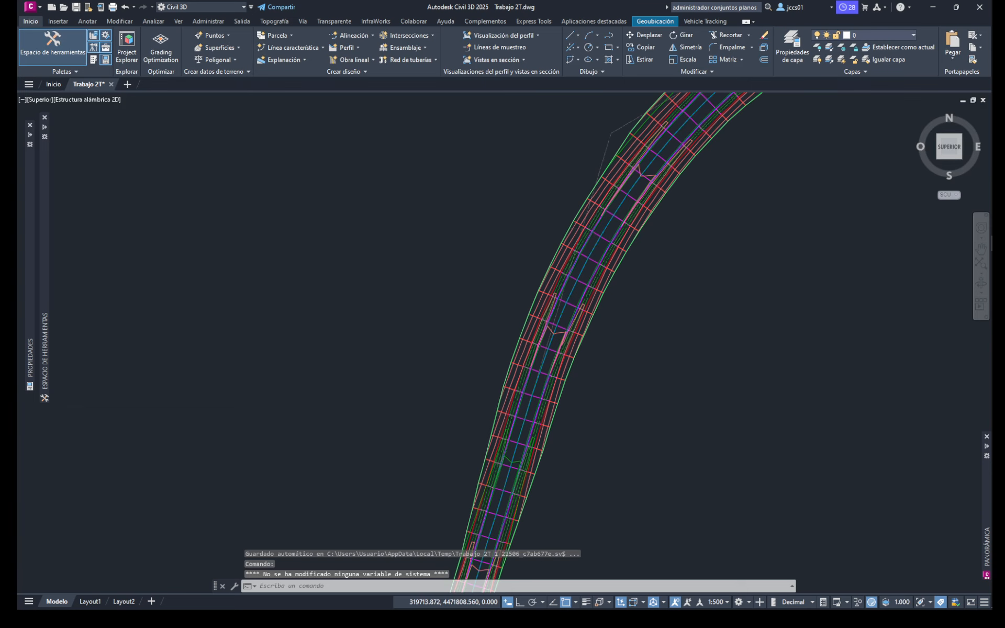
Step: Examine the contours and outer boundary of the new corridor surface along the bend, the straight and the whole route
{"action": "scroll", "coordinate": [574, 305], "scroll_direction": "up", "scroll_amount": 2}
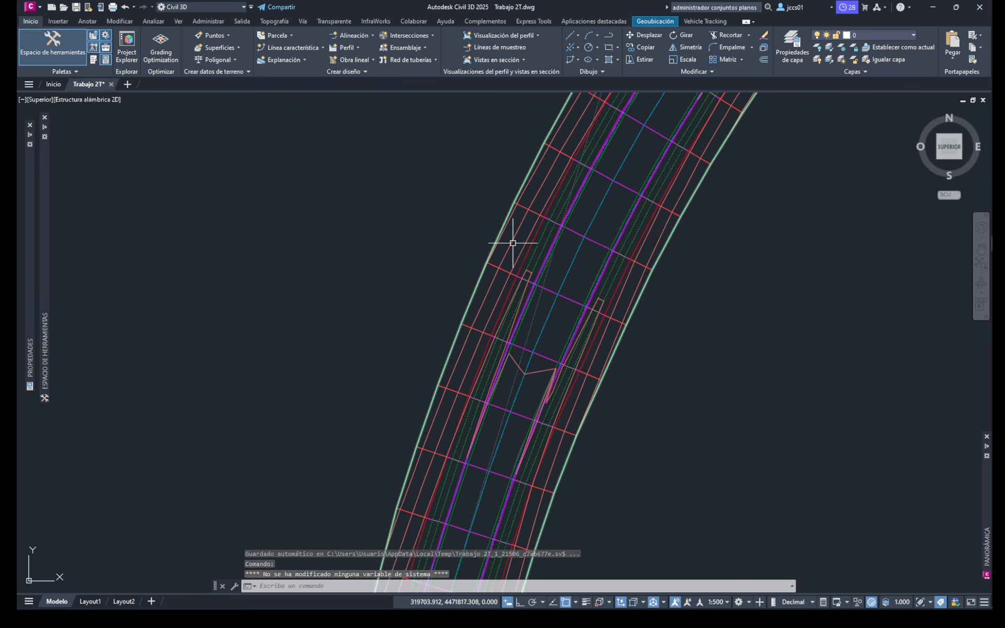
{"action": "scroll", "coordinate": [518, 246], "scroll_direction": "down", "scroll_amount": 4}
{"action": "middle_click_drag", "start_coordinate": [571, 244], "coordinate": [552, 369]}
{"action": "scroll", "coordinate": [663, 312], "scroll_direction": "down", "scroll_amount": 3}
{"action": "middle_click_drag", "start_coordinate": [665, 310], "coordinate": [558, 369]}
{"action": "scroll", "coordinate": [571, 341], "scroll_direction": "up", "scroll_amount": 4}
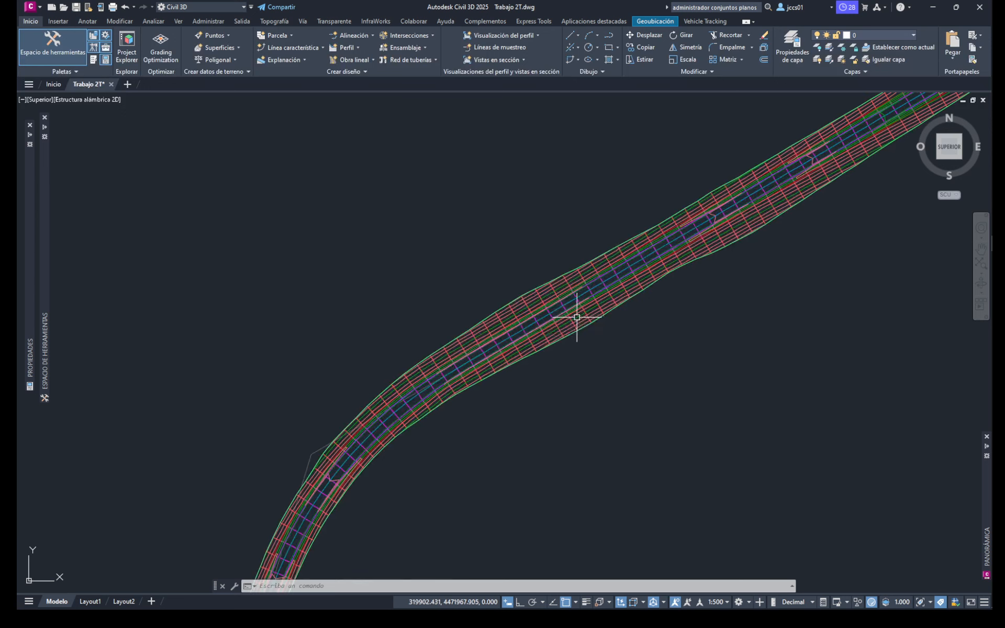
{"action": "scroll", "coordinate": [566, 342], "scroll_direction": "down", "scroll_amount": 3}
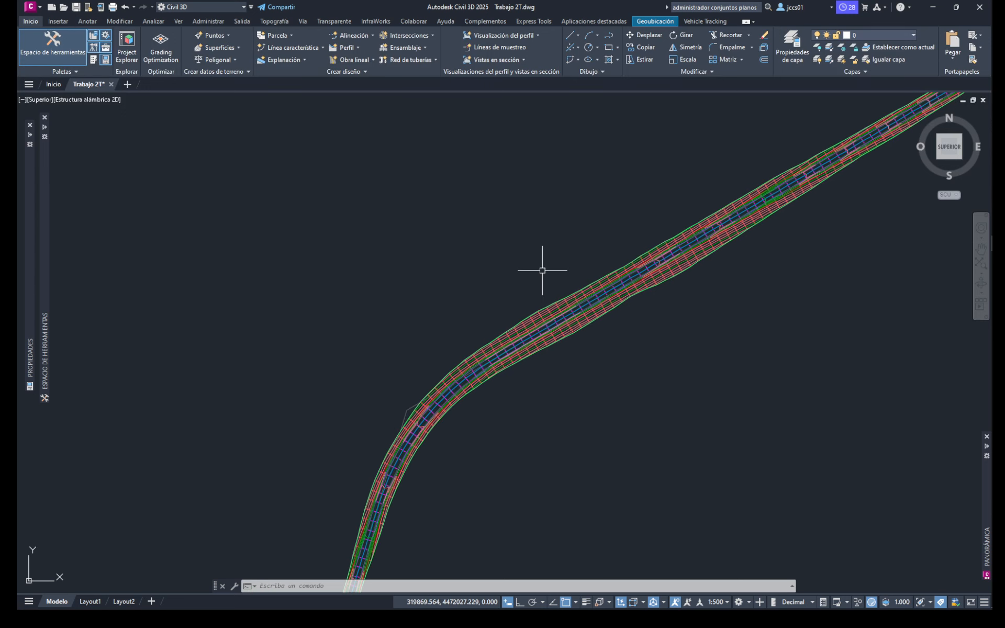
{"action": "scroll", "coordinate": [541, 271], "scroll_direction": "down", "scroll_amount": 4}
{"action": "middle_click_drag", "start_coordinate": [540, 274], "coordinate": [533, 330]}
{"action": "scroll", "coordinate": [533, 329], "scroll_direction": "down", "scroll_amount": 5}
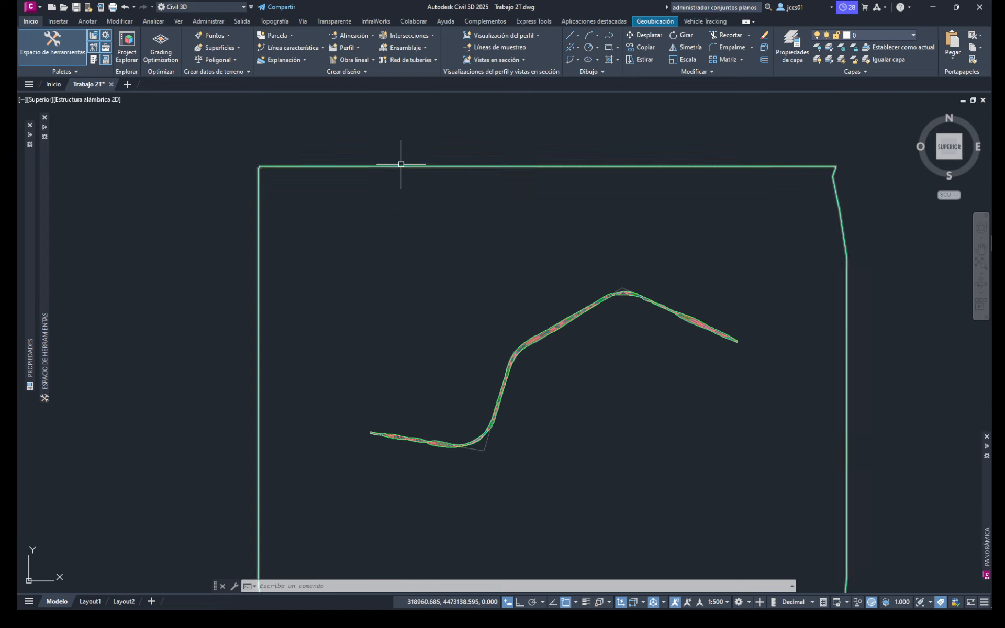
Step: Set the style of the Terreno TIN surface to Contours 2m and 10m (Design)
{"action": "left_click", "coordinate": [401, 166]}
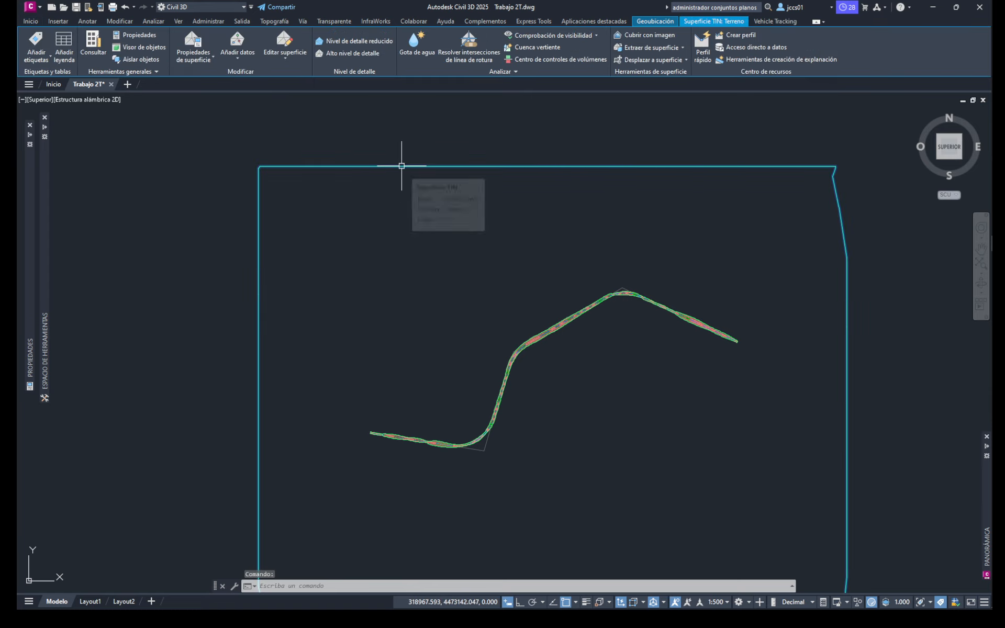
{"action": "left_click", "coordinate": [402, 166]}
{"action": "left_click", "coordinate": [397, 166]}
{"action": "key", "text": "Escape"}
{"action": "key", "text": "Escape"}
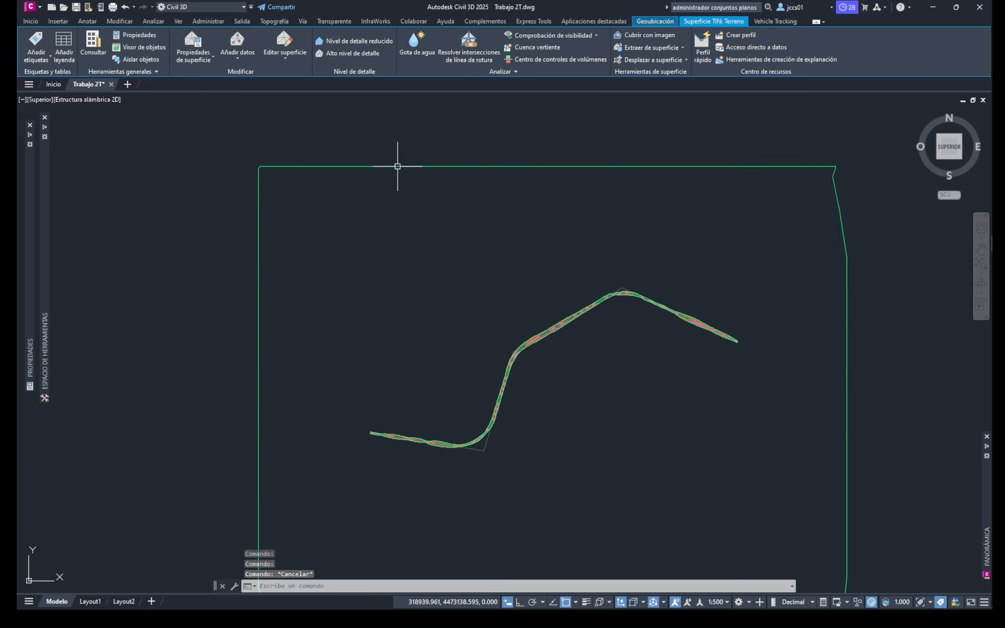
{"action": "left_click", "coordinate": [397, 167]}
{"action": "right_click", "coordinate": [397, 166]}
{"action": "left_click", "coordinate": [389, 167]}
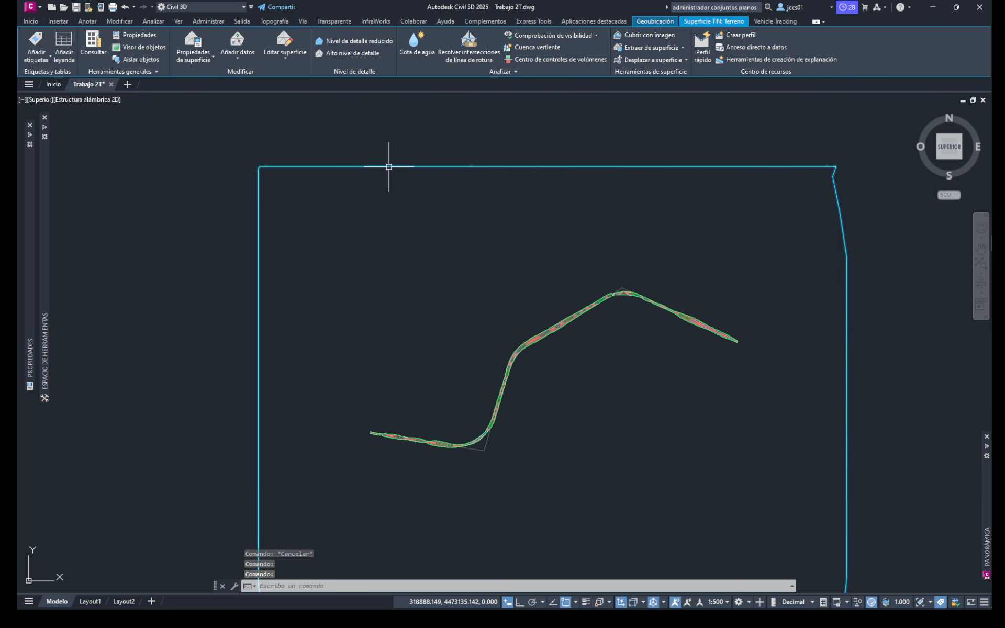
{"action": "left_click", "coordinate": [388, 166]}
{"action": "right_click", "coordinate": [388, 167]}
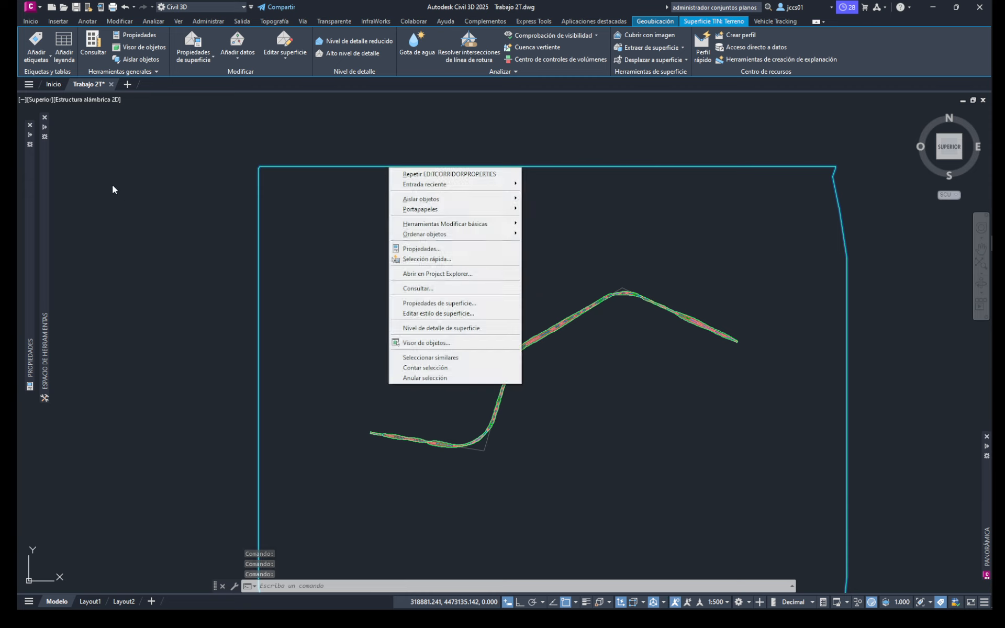
{"action": "left_click", "coordinate": [29, 188]}
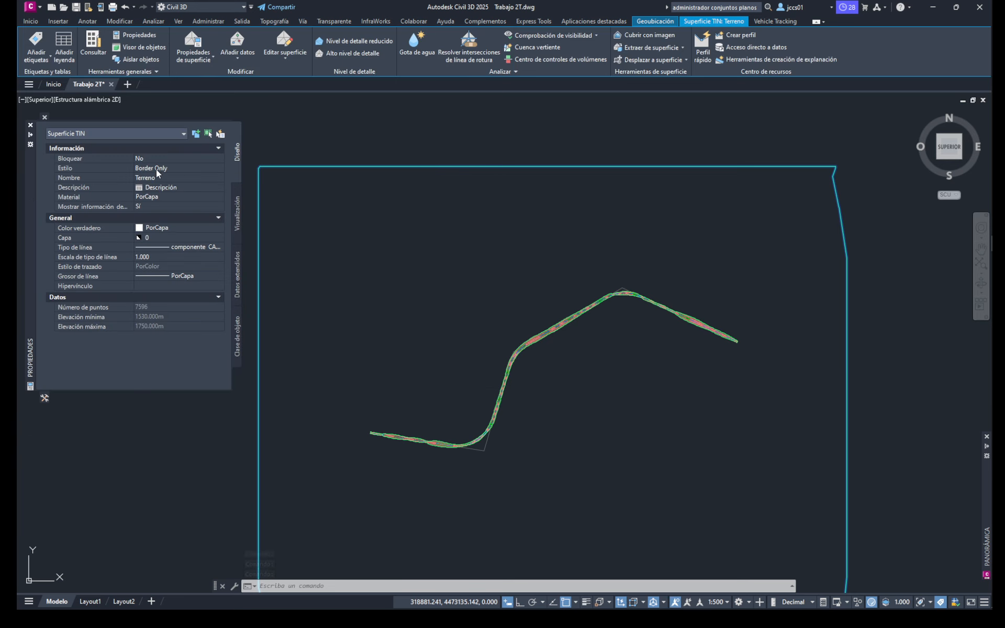
{"action": "left_click", "coordinate": [156, 169]}
{"action": "left_click", "coordinate": [162, 170]}
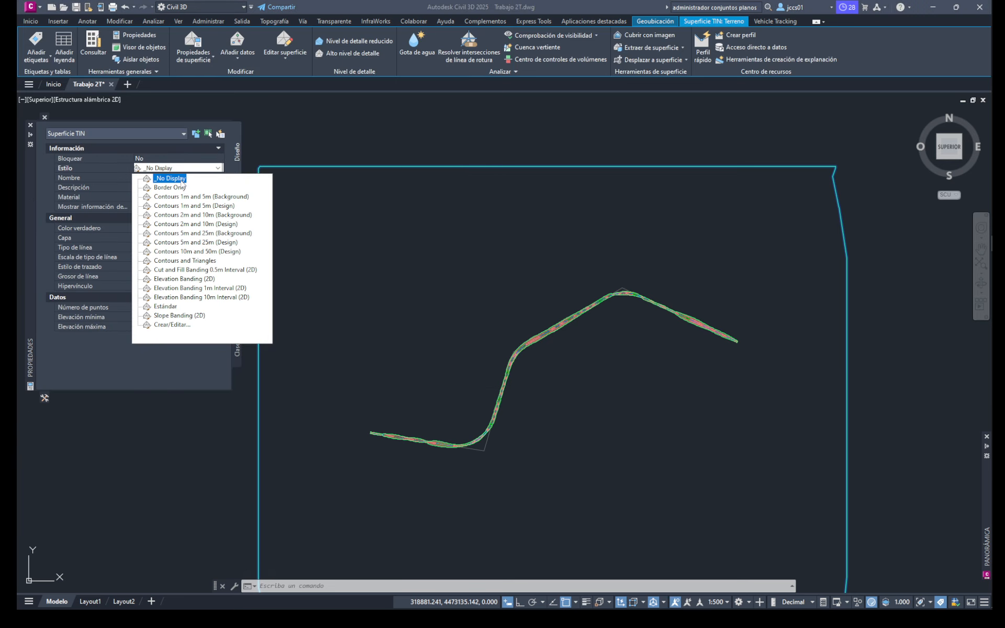
{"action": "left_click", "coordinate": [190, 225]}
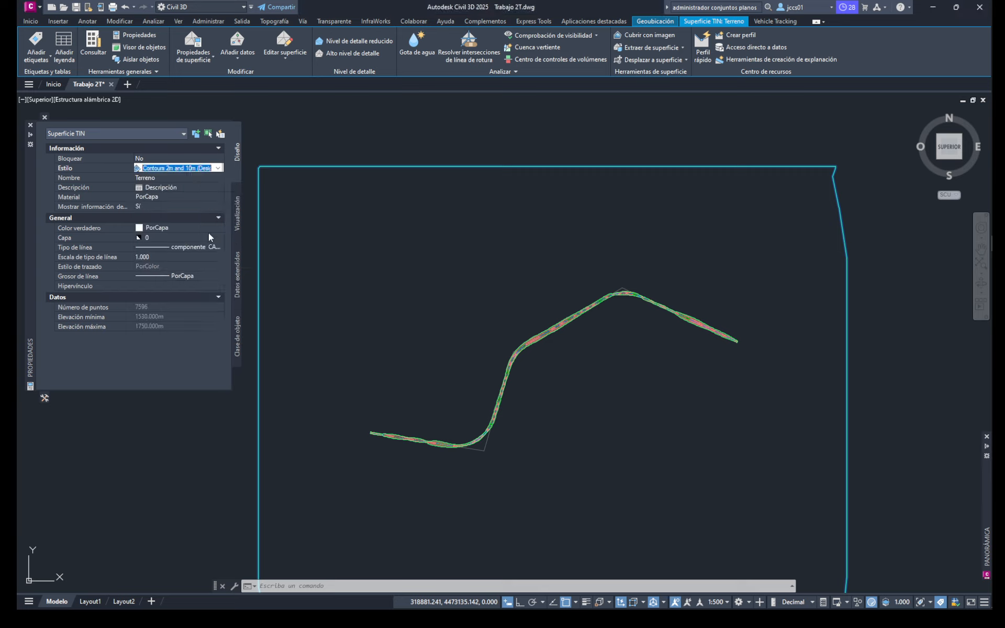
Step: Check the terrain contours around the corridor and change the Terreno surface style to Contours 1m and 5m (Design)
{"action": "scroll", "coordinate": [527, 341], "scroll_direction": "up", "scroll_amount": 8}
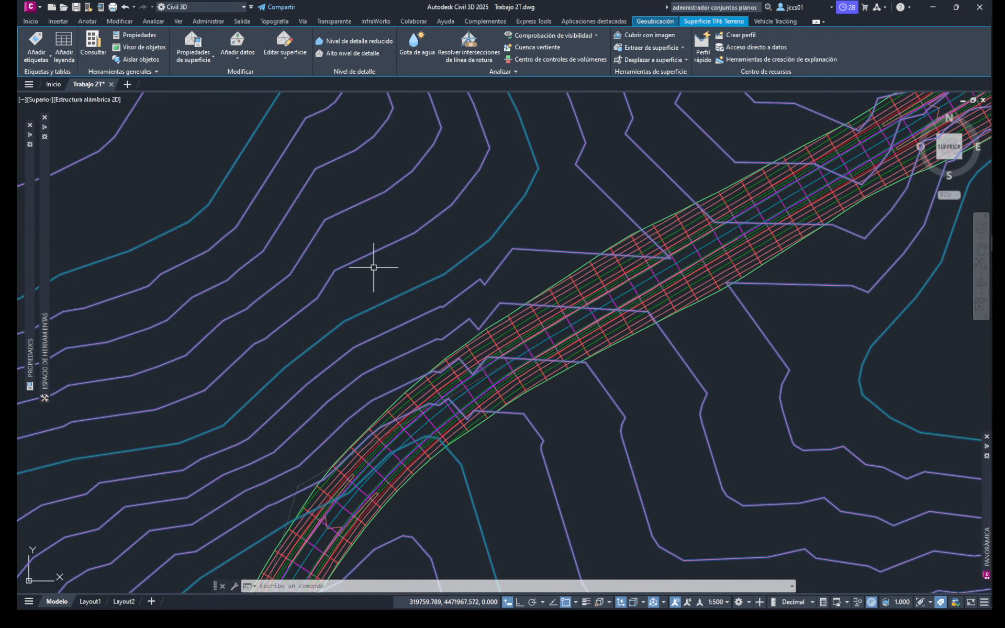
{"action": "scroll", "coordinate": [374, 267], "scroll_direction": "down", "scroll_amount": 10}
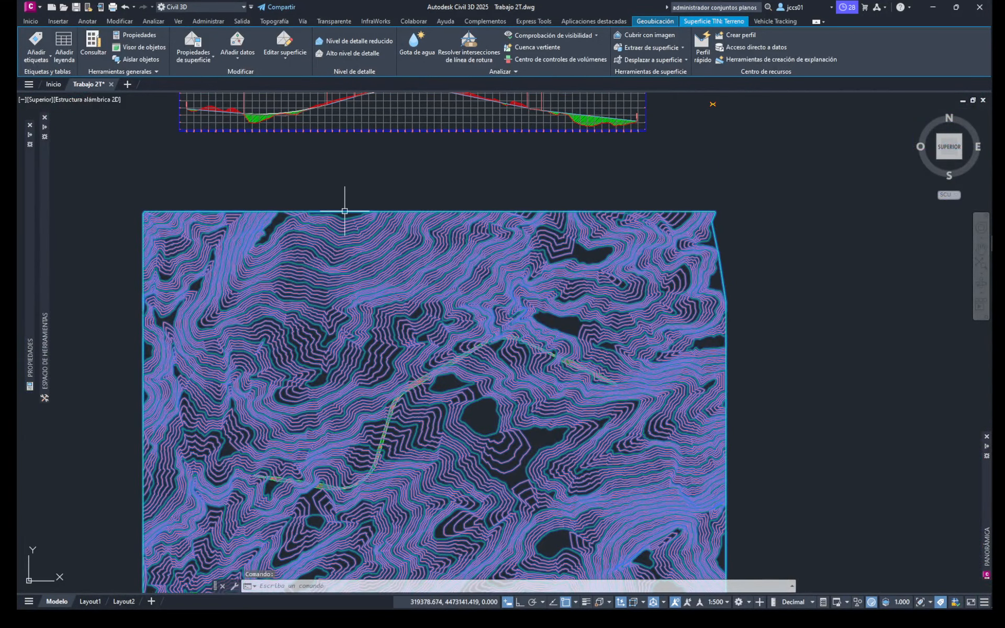
{"action": "right_click", "coordinate": [344, 211]}
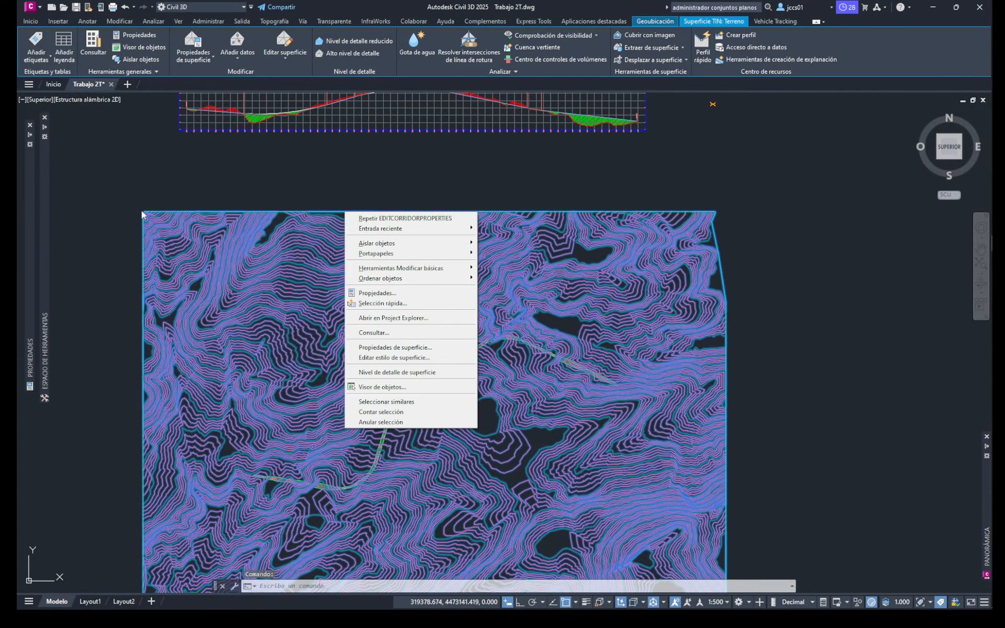
{"action": "left_click", "coordinate": [31, 198]}
{"action": "left_click", "coordinate": [188, 168]}
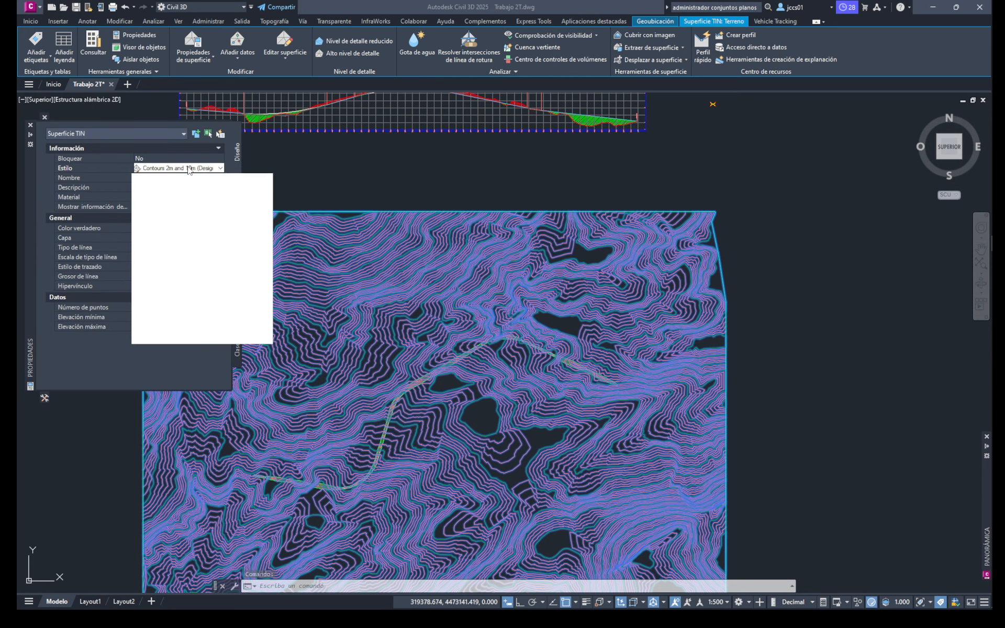
{"action": "left_click", "coordinate": [204, 205]}
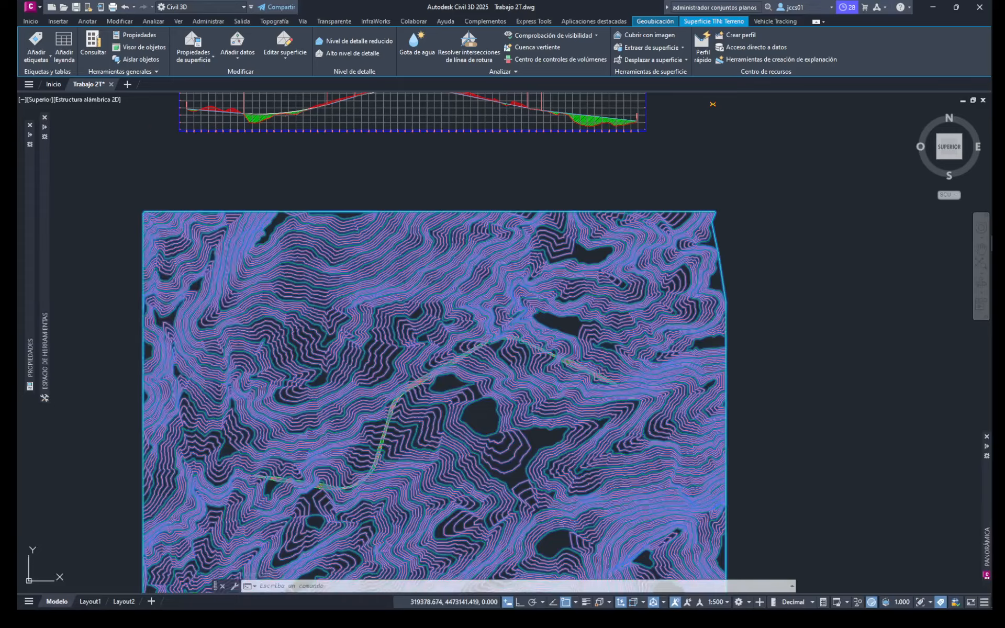
Step: Inspect the corridor and terrain surfaces together on the straight stretch, check their shared properties and clear the selection
{"action": "scroll", "coordinate": [502, 409], "scroll_direction": "up", "scroll_amount": 10}
{"action": "left_click", "coordinate": [492, 348]}
{"action": "key", "text": "Escape"}
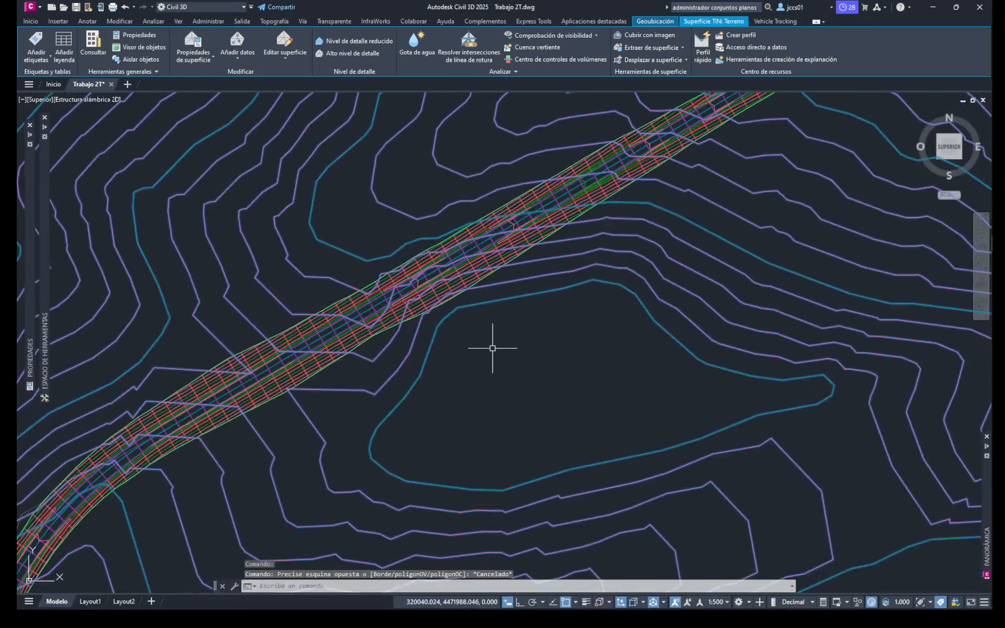
{"action": "scroll", "coordinate": [471, 288], "scroll_direction": "up", "scroll_amount": 6}
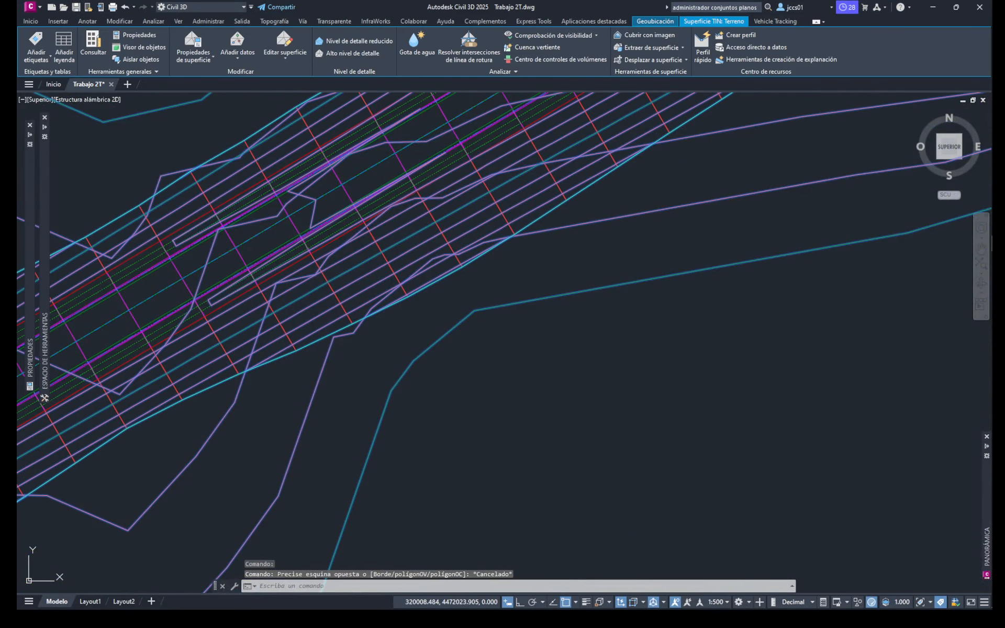
{"action": "key", "text": "Escape"}
{"action": "mouse_move", "coordinate": [30, 187]}
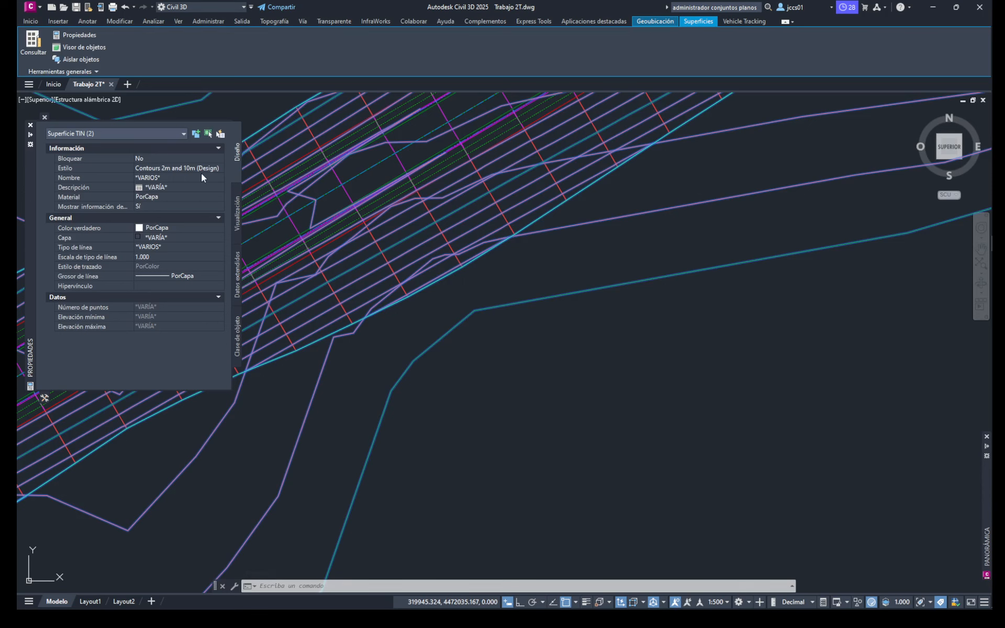
{"action": "left_click", "coordinate": [376, 352]}
{"action": "key", "text": "Escape"}
{"action": "key", "text": "Escape"}
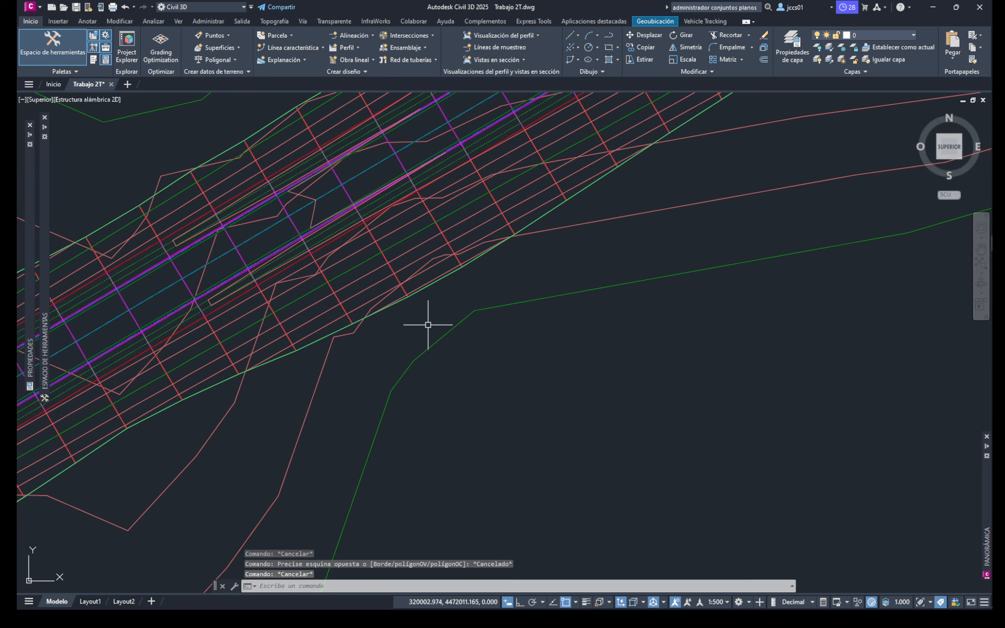
Step: Examine how the terrain contours meet the corridor surface's contours and edges along the straight stretch
{"action": "scroll", "coordinate": [445, 323], "scroll_direction": "down", "scroll_amount": 5}
{"action": "scroll", "coordinate": [471, 291], "scroll_direction": "up", "scroll_amount": 3}
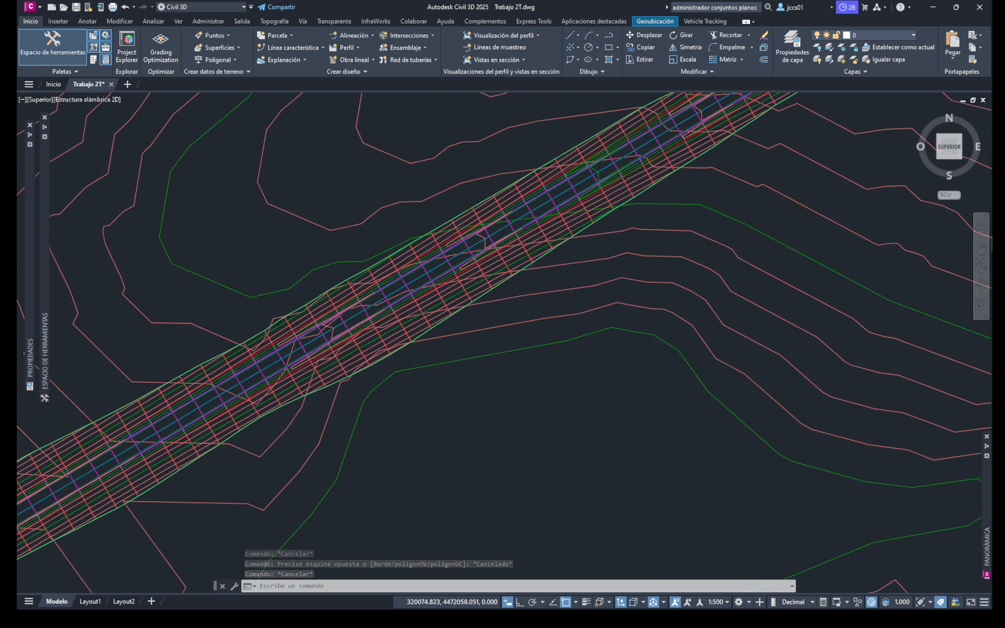
{"action": "scroll", "coordinate": [524, 277], "scroll_direction": "up", "scroll_amount": 3}
{"action": "scroll", "coordinate": [293, 337], "scroll_direction": "down", "scroll_amount": 2}
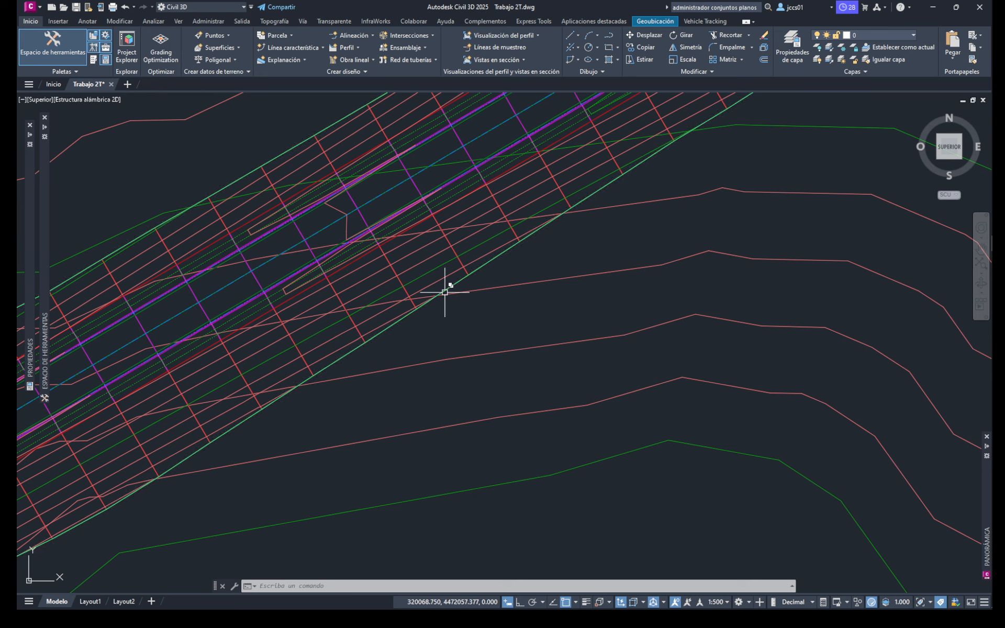
{"action": "middle_click_drag", "start_coordinate": [511, 303], "coordinate": [443, 366]}
{"action": "mouse_move", "coordinate": [495, 275]}
{"action": "middle_mouse_down"}
{"action": "mouse_move", "coordinate": [464, 343]}
{"action": "mouse_move", "coordinate": [453, 315]}
{"action": "middle_mouse_up"}
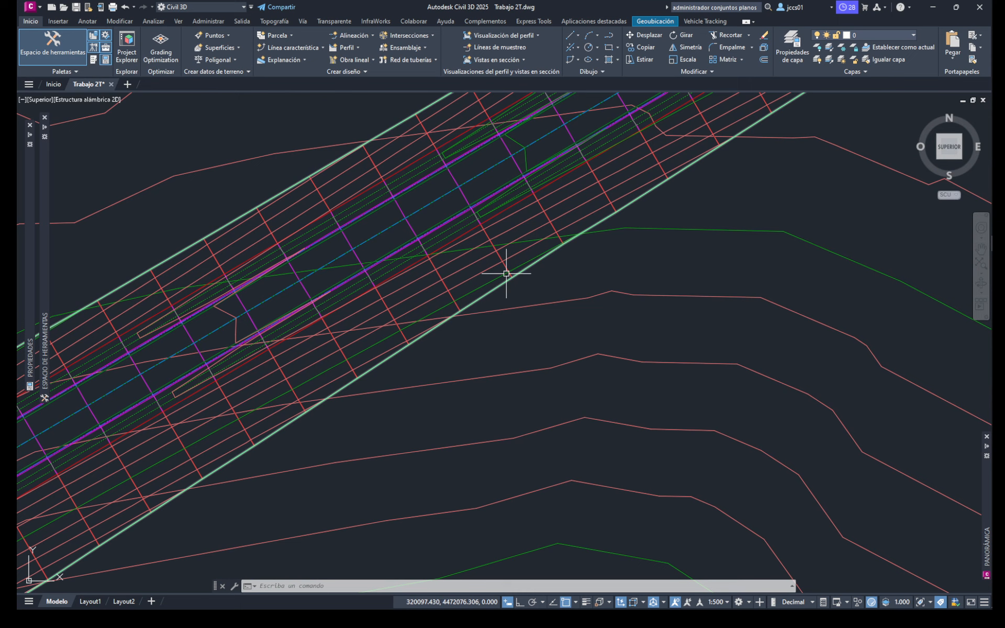
{"action": "scroll", "coordinate": [612, 241], "scroll_direction": "down", "scroll_amount": 2}
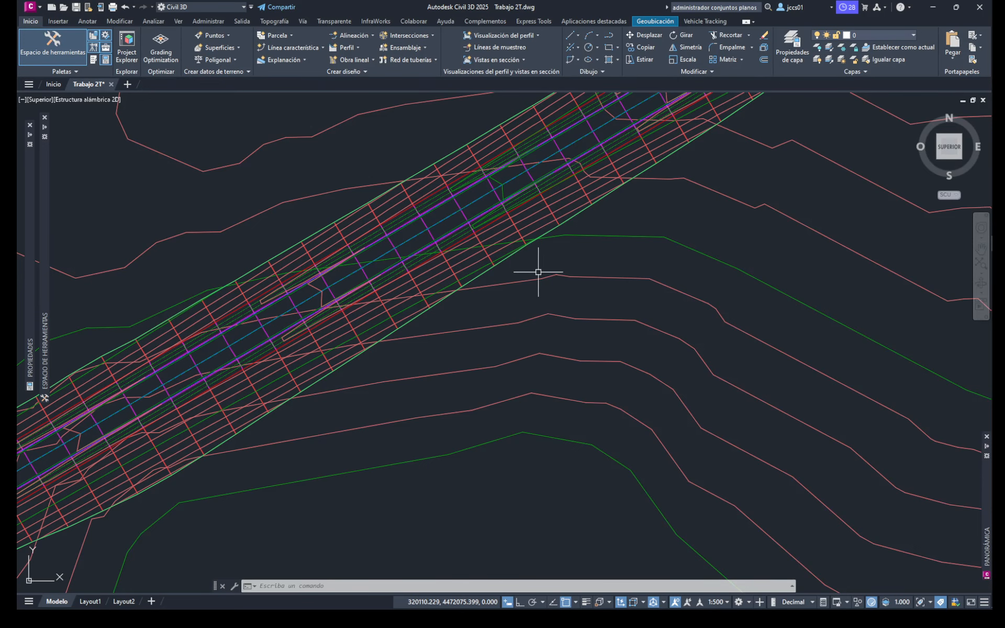
{"action": "middle_click_drag", "start_coordinate": [544, 286], "coordinate": [550, 307]}
{"action": "scroll", "coordinate": [422, 325], "scroll_direction": "up", "scroll_amount": 1}
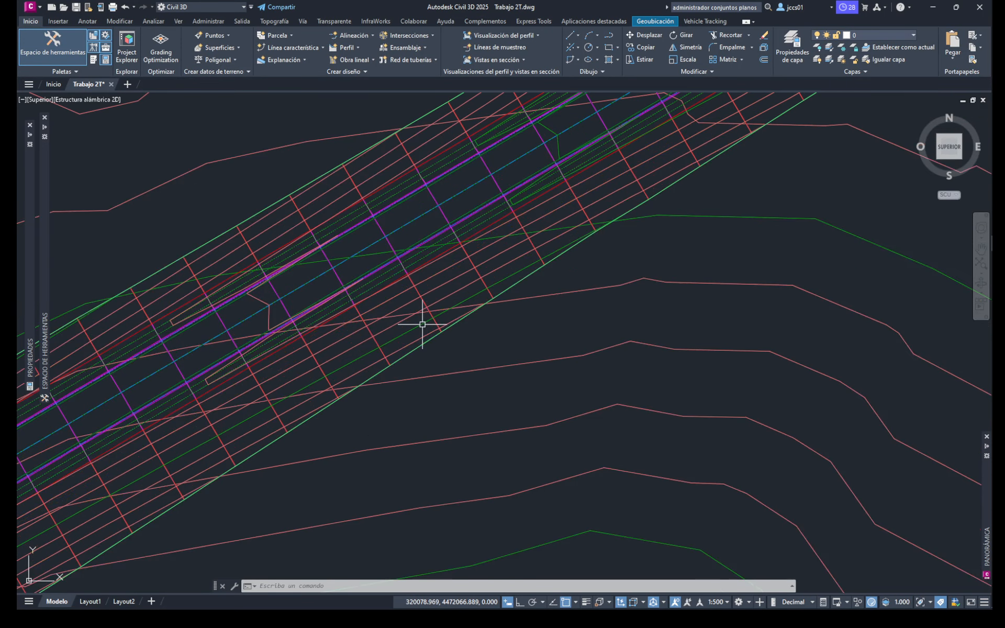
{"action": "scroll", "coordinate": [422, 325], "scroll_direction": "down", "scroll_amount": 5}
{"action": "scroll", "coordinate": [422, 325], "scroll_direction": "down", "scroll_amount": 6}
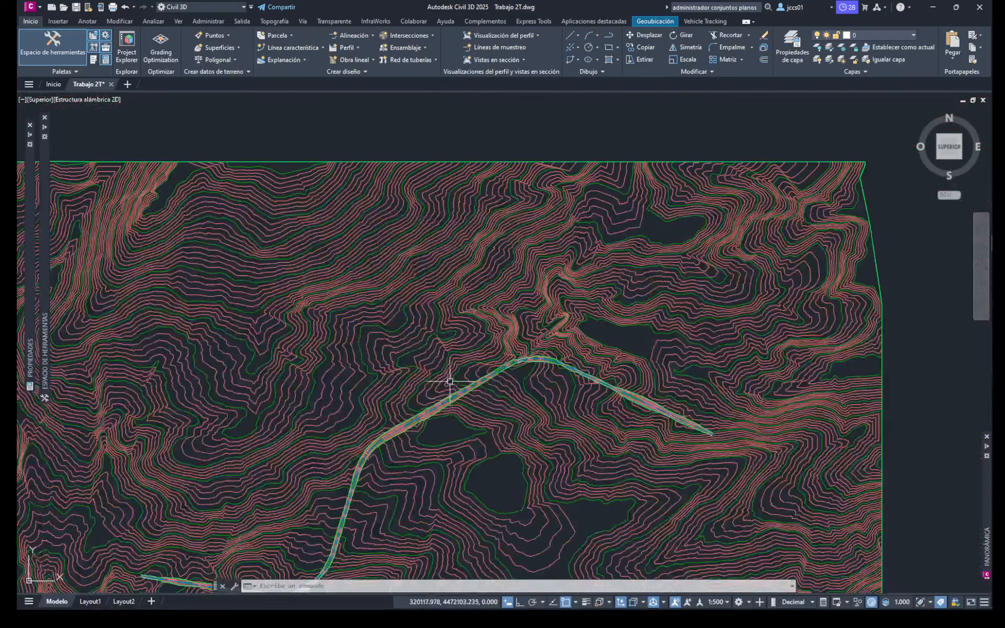
Step: Set the style of the Terreno TIN surface to Border Only
{"action": "mouse_move", "coordinate": [446, 381]}
{"action": "middle_mouse_down"}
{"action": "mouse_move", "coordinate": [467, 312]}
{"action": "mouse_move", "coordinate": [498, 268]}
{"action": "middle_mouse_up"}
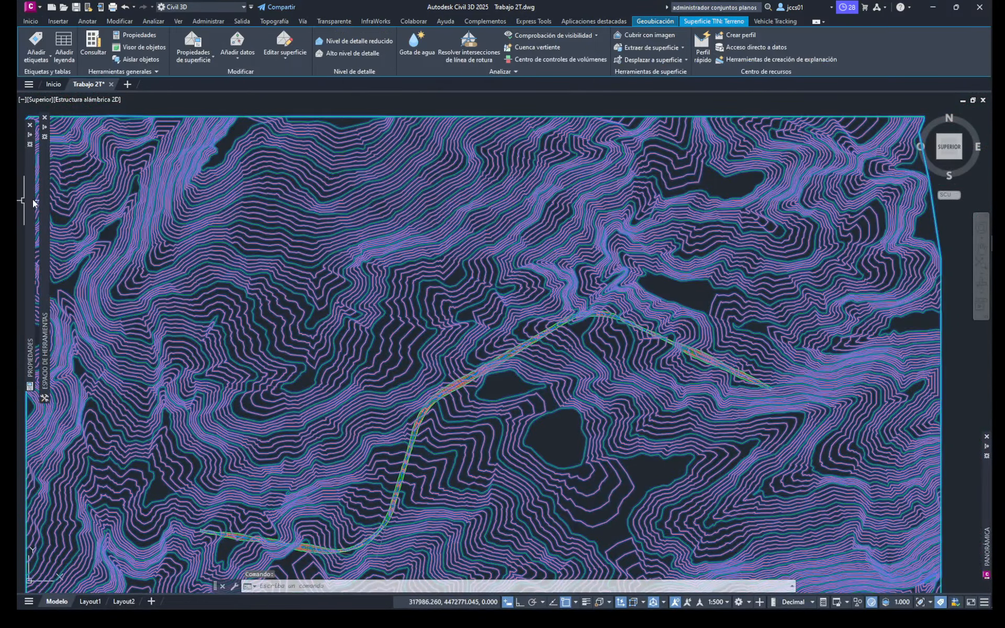
{"action": "left_click", "coordinate": [32, 199]}
{"action": "mouse_move", "coordinate": [31, 199]}
{"action": "left_click", "coordinate": [168, 169]}
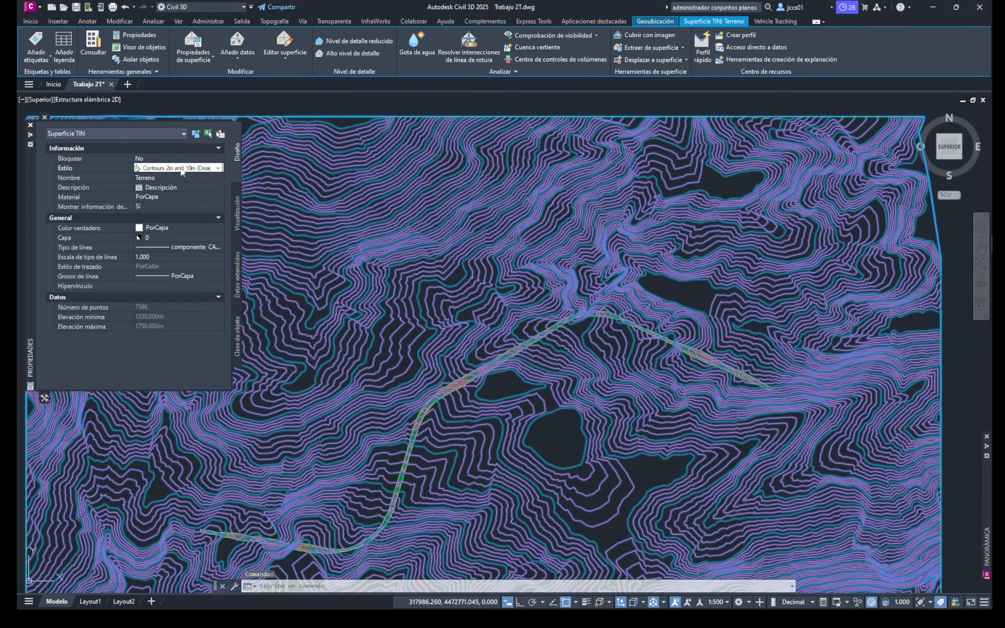
{"action": "left_click", "coordinate": [169, 168]}
{"action": "left_click", "coordinate": [170, 179]}
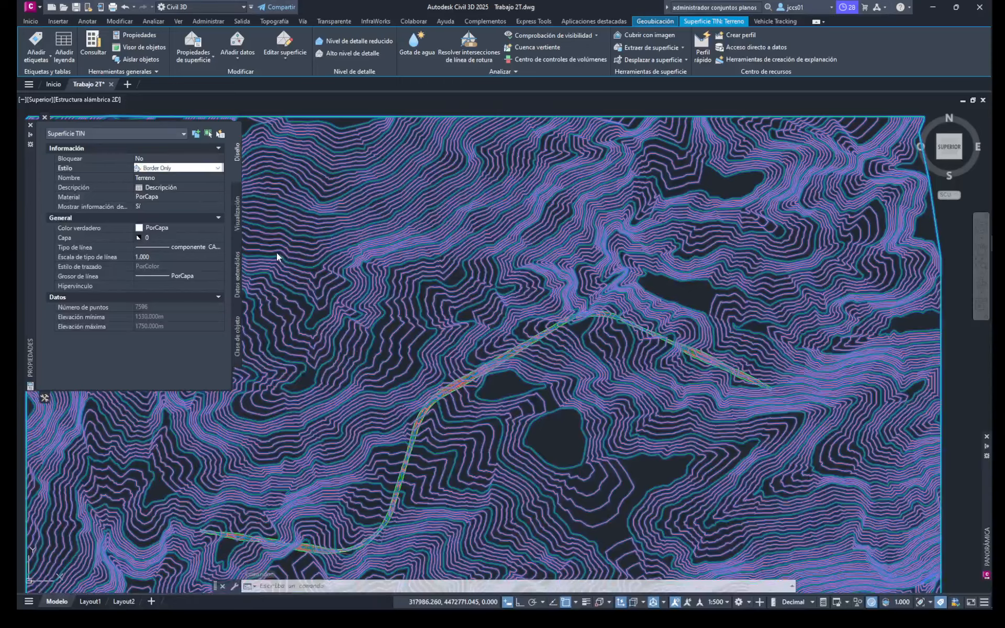
Step: Clear the combined surface selection, select only the corridor TIN surface and set its style to _No Display
{"action": "scroll", "coordinate": [497, 381], "scroll_direction": "up", "scroll_amount": 6}
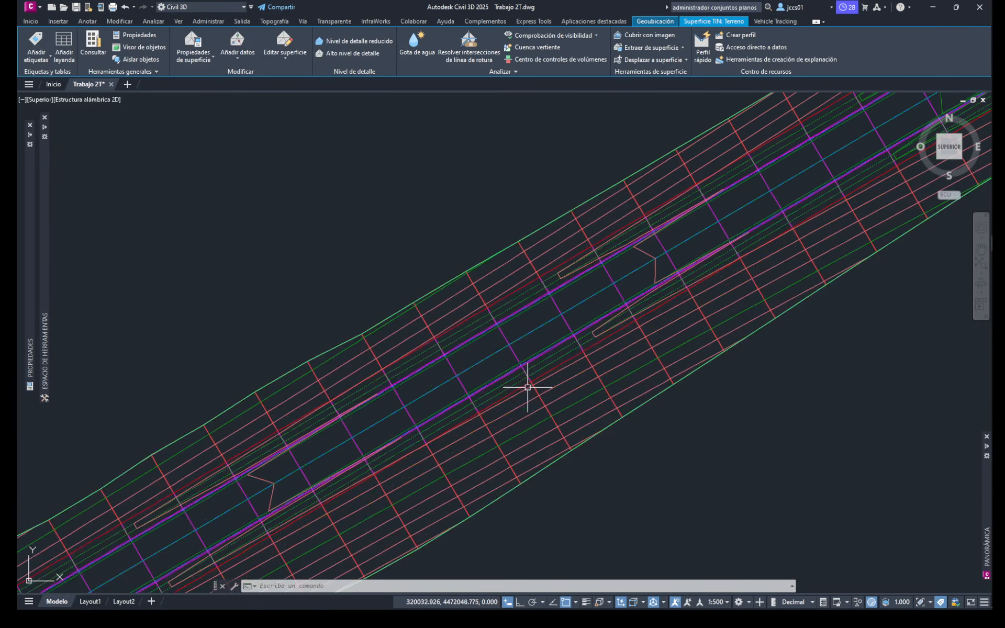
{"action": "left_click", "coordinate": [452, 349]}
{"action": "mouse_move", "coordinate": [32, 180]}
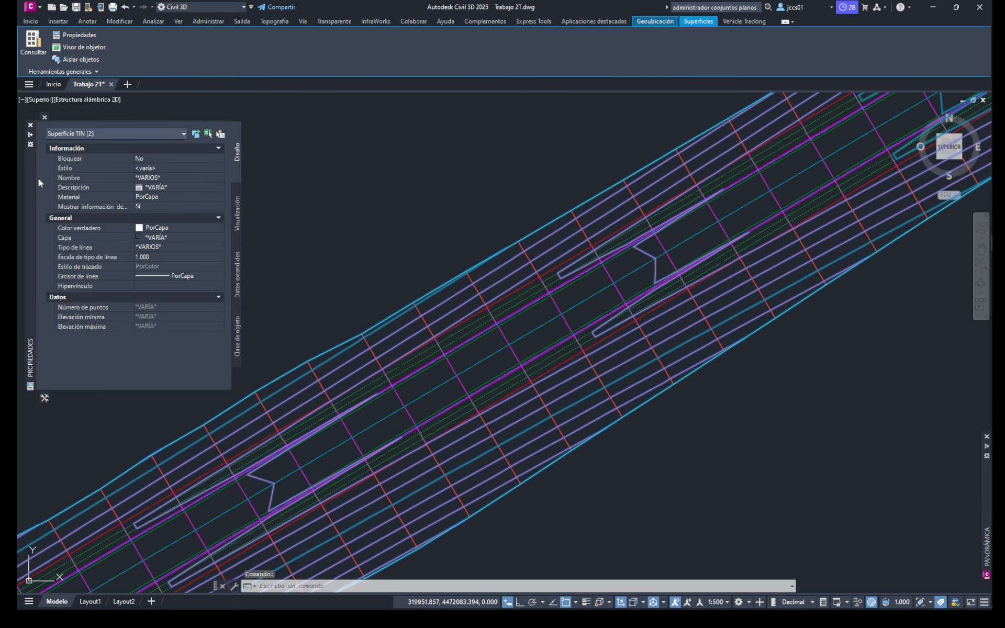
{"action": "key", "text": "Escape"}
{"action": "key", "text": "Escape"}
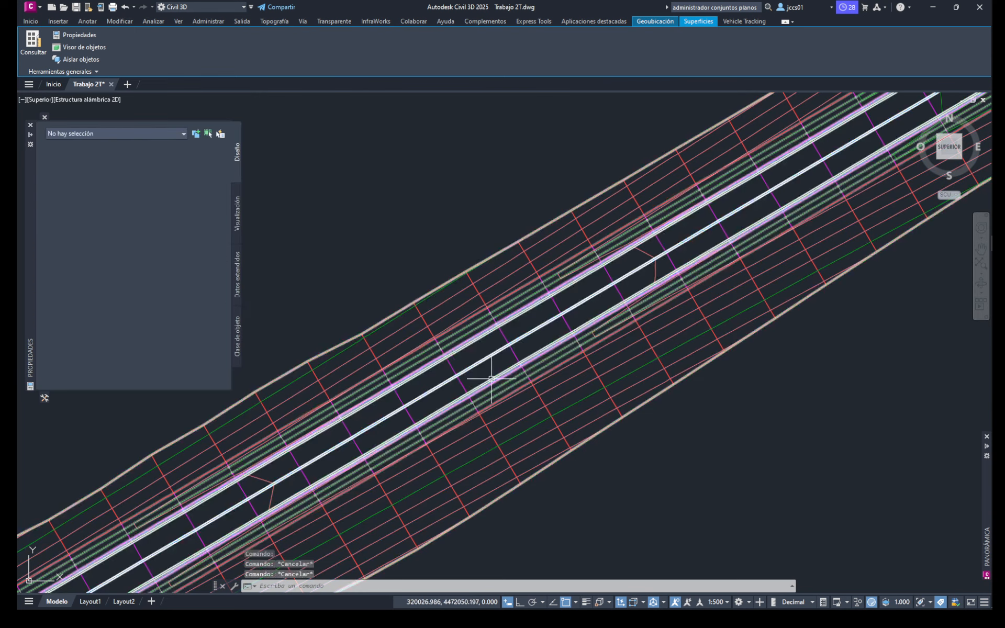
{"action": "left_click", "coordinate": [461, 301]}
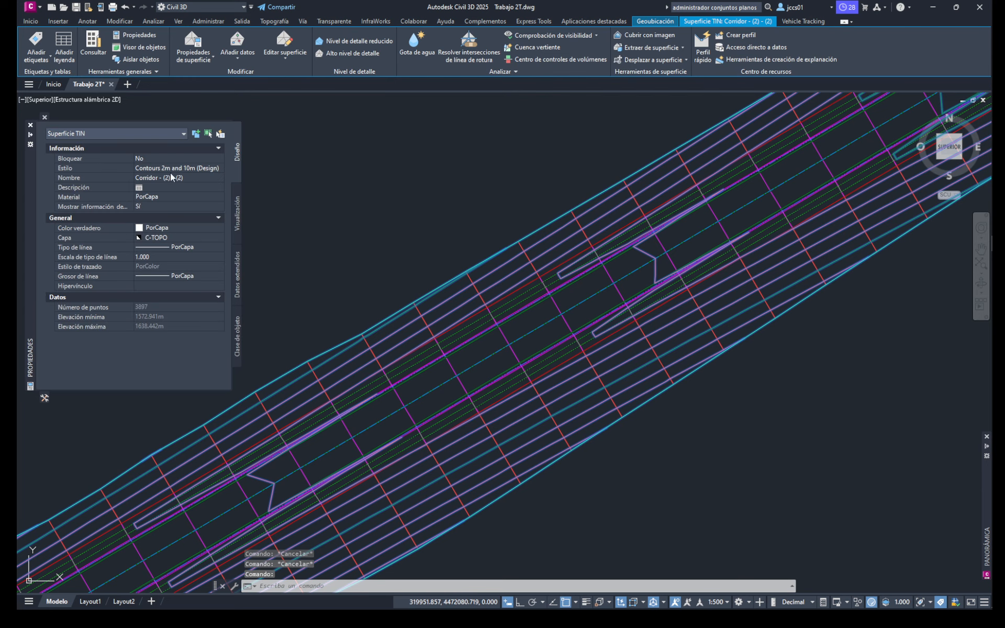
{"action": "left_click", "coordinate": [190, 175]}
{"action": "left_click", "coordinate": [191, 171]}
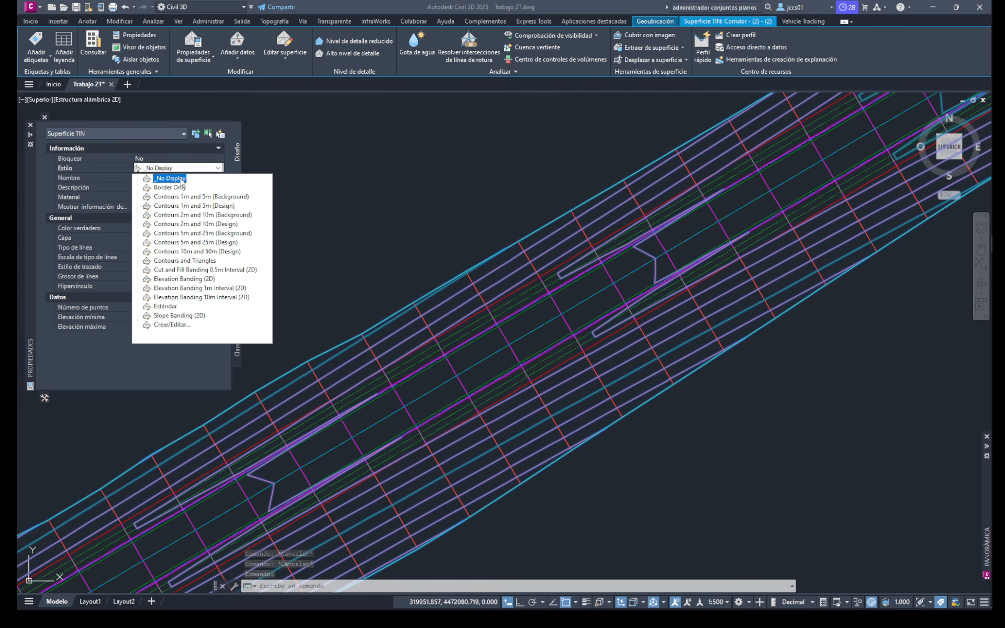
{"action": "left_click", "coordinate": [183, 181]}
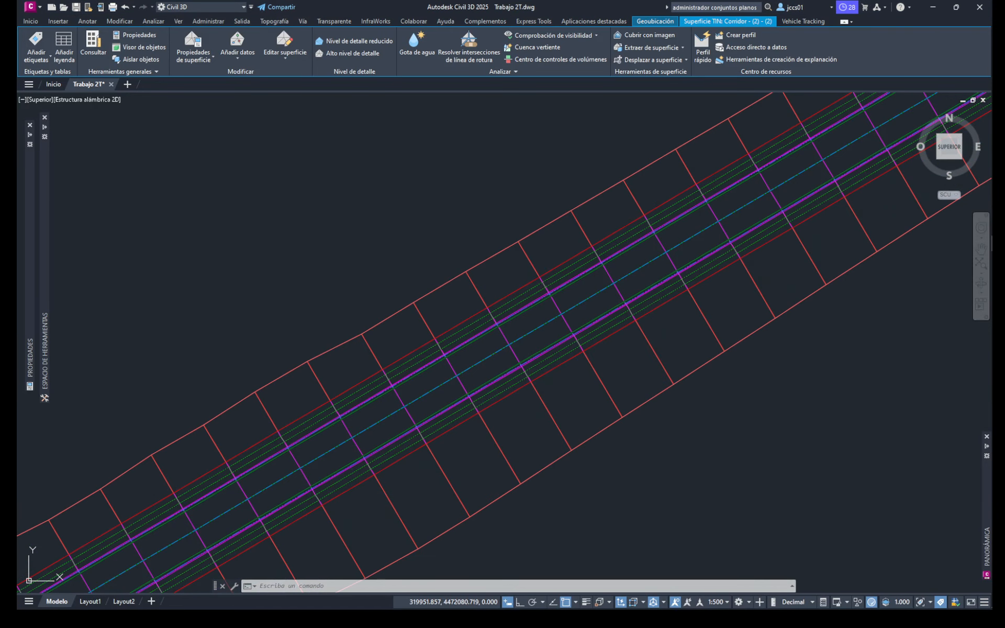
{"action": "key", "text": "Escape"}
{"action": "key", "text": "Escape"}
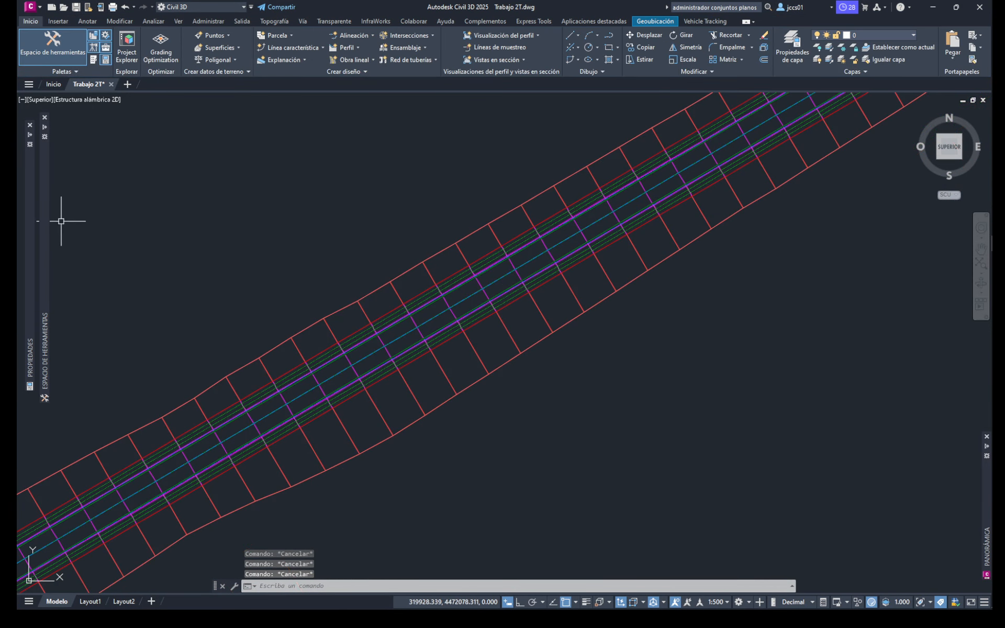
Step: Rename the corridor surface as Superficie OL in its surface properties
{"action": "mouse_move", "coordinate": [47, 220]}
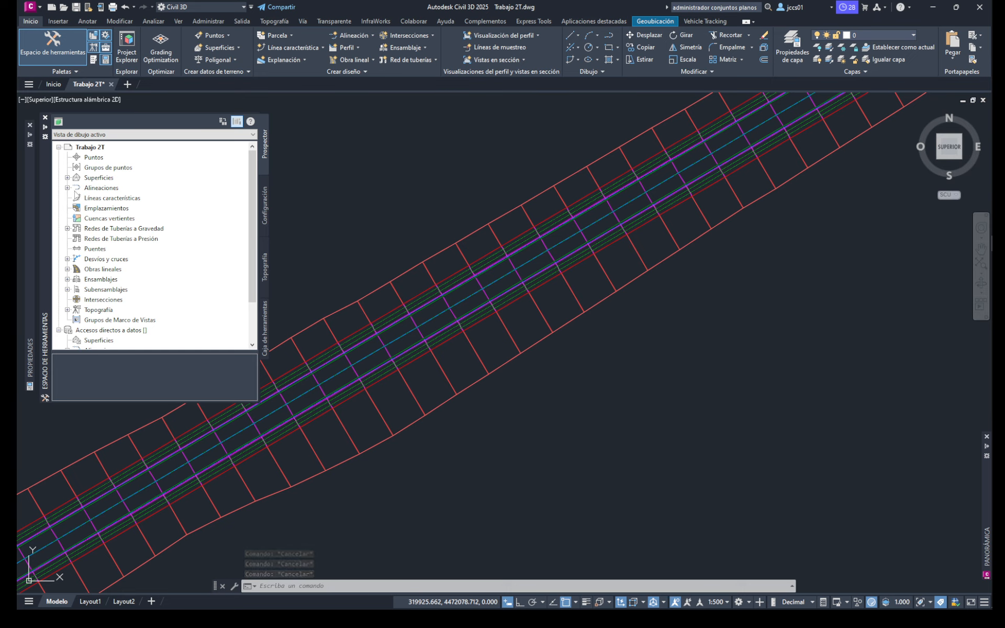
{"action": "left_click", "coordinate": [67, 177]}
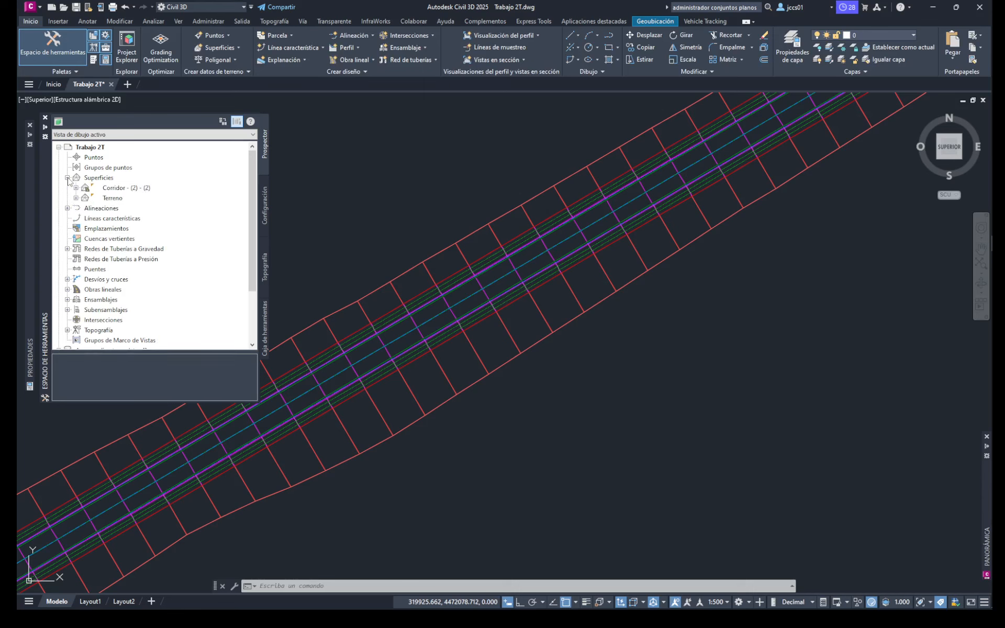
{"action": "left_click", "coordinate": [115, 189]}
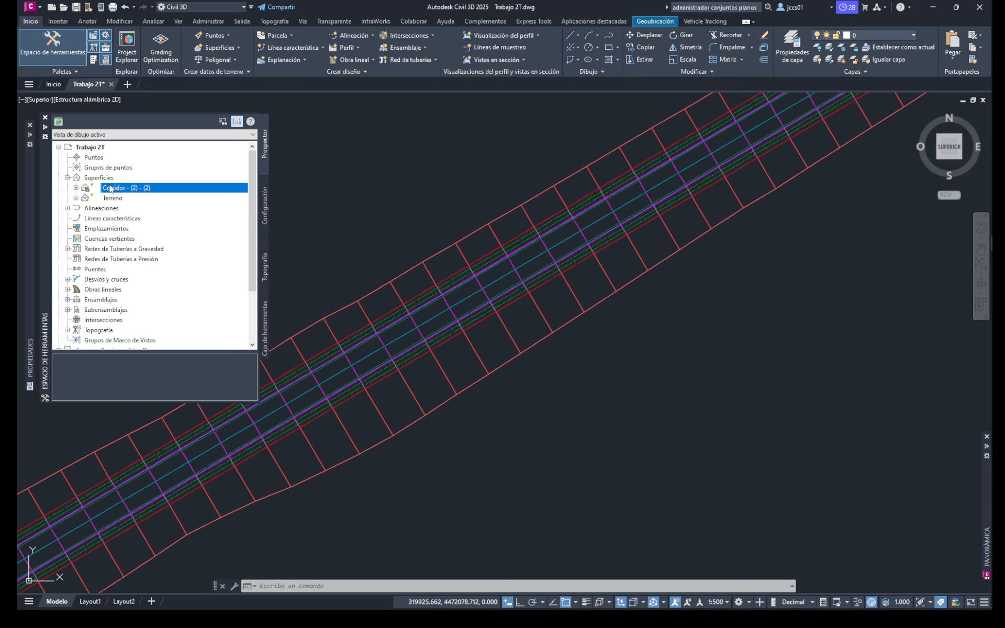
{"action": "right_click", "coordinate": [110, 189]}
{"action": "key", "text": "Escape"}
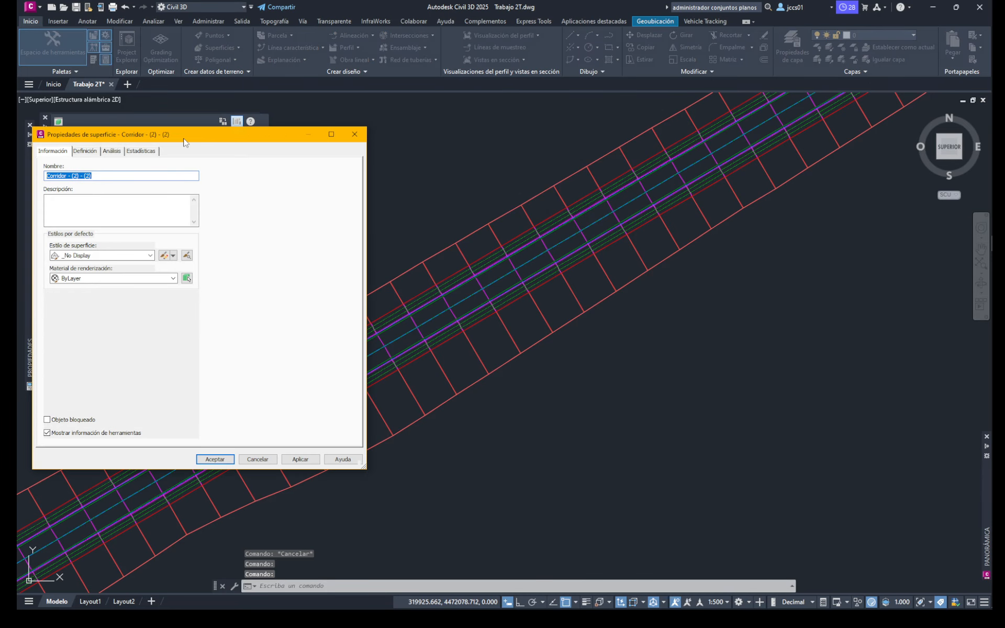
{"action": "left_click_drag", "start_coordinate": [184, 144], "coordinate": [514, 169]}
{"action": "left_click_drag", "start_coordinate": [430, 204], "coordinate": [327, 200]}
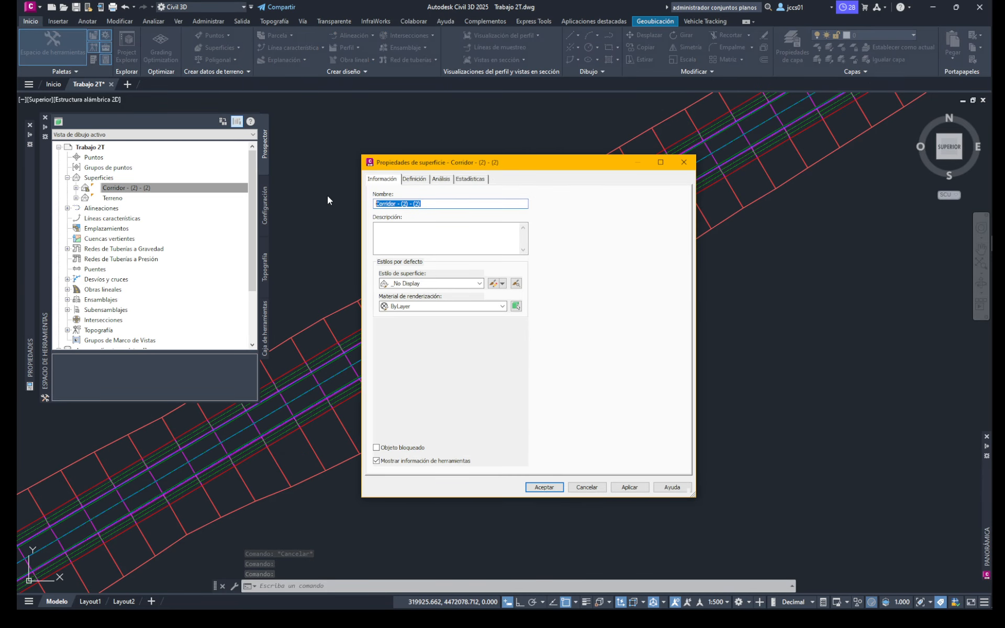
{"action": "type", "text": "Superficie OL"}
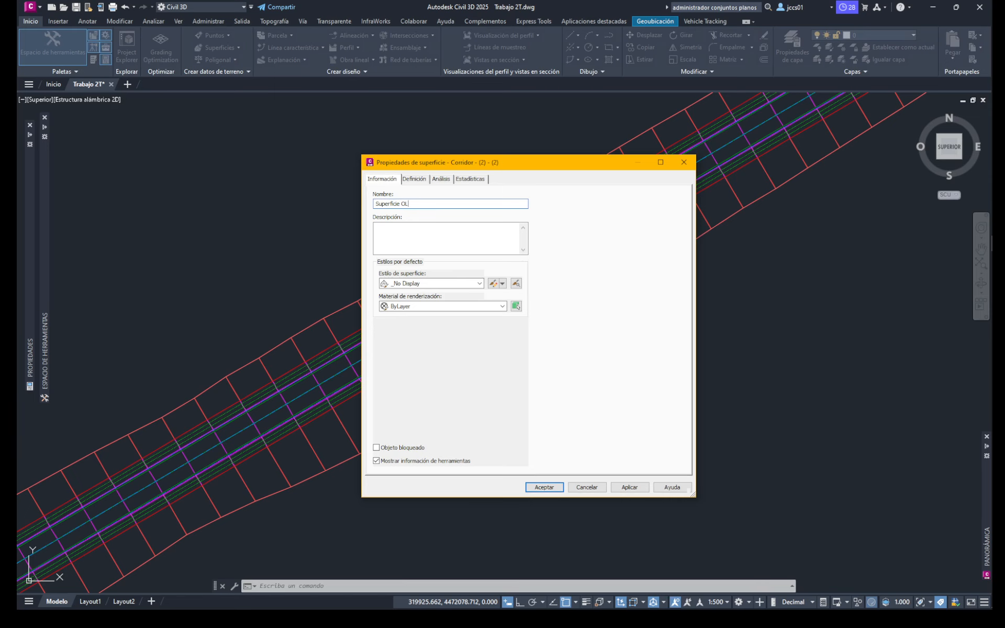
{"action": "left_click", "coordinate": [542, 487]}
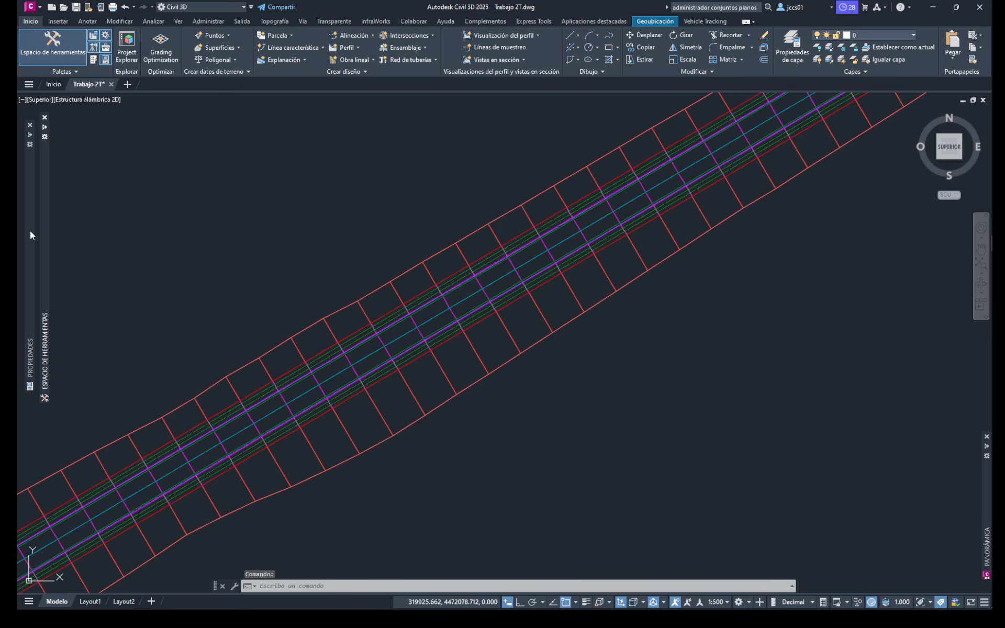
Step: Review the Carretera DPOL centreline alignment's profiles and profile views in the project tree
{"action": "mouse_move", "coordinate": [30, 231]}
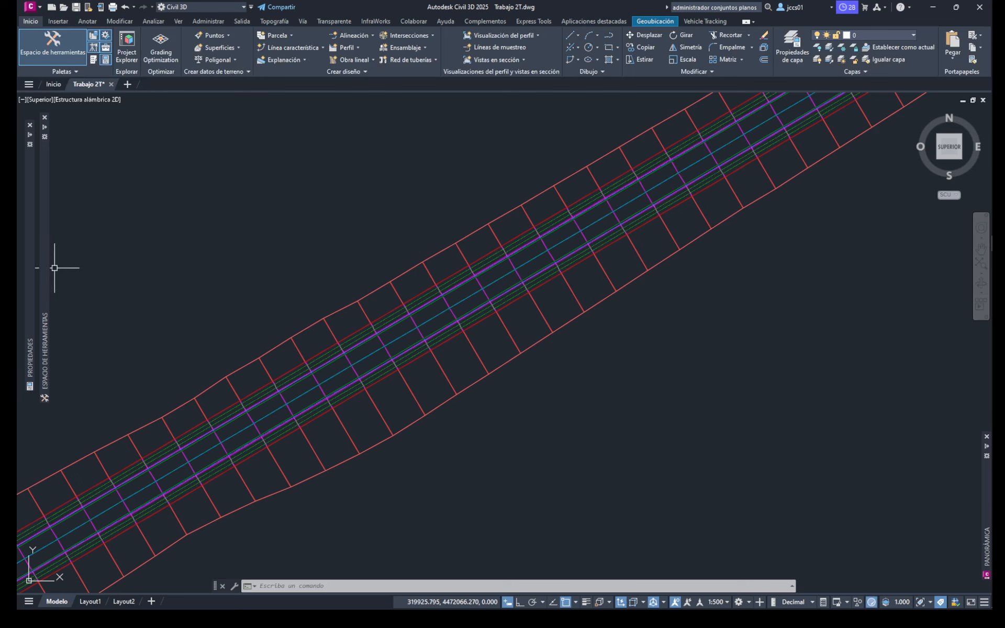
{"action": "mouse_move", "coordinate": [48, 277]}
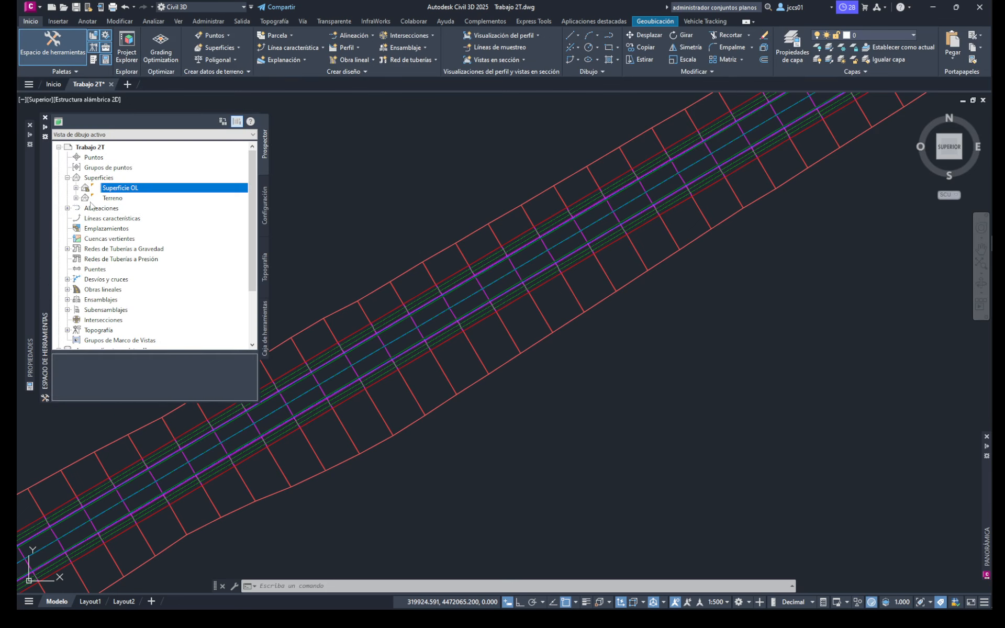
{"action": "left_click", "coordinate": [67, 209]}
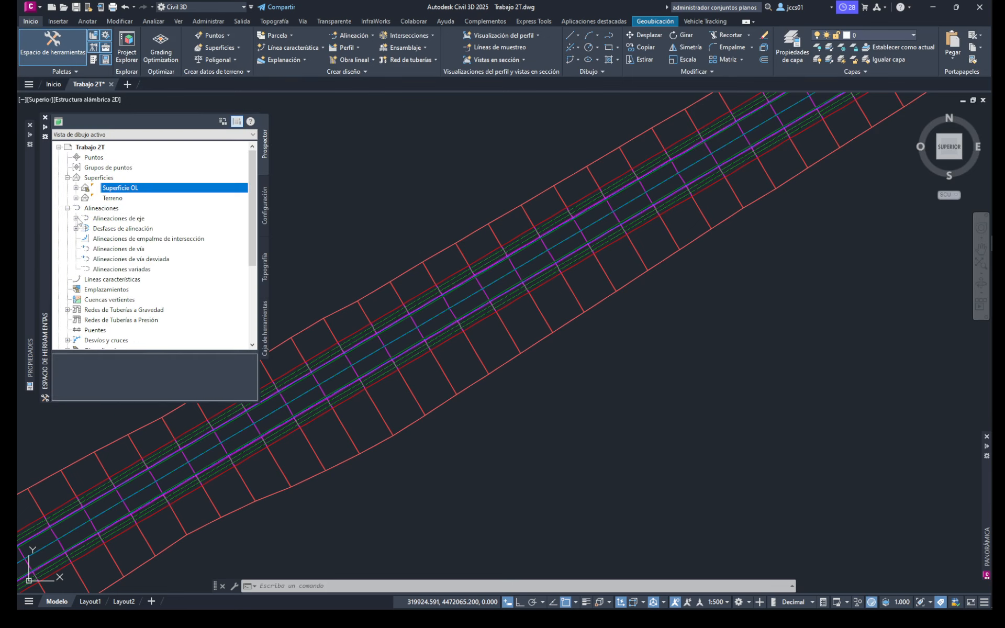
{"action": "left_click", "coordinate": [76, 219]}
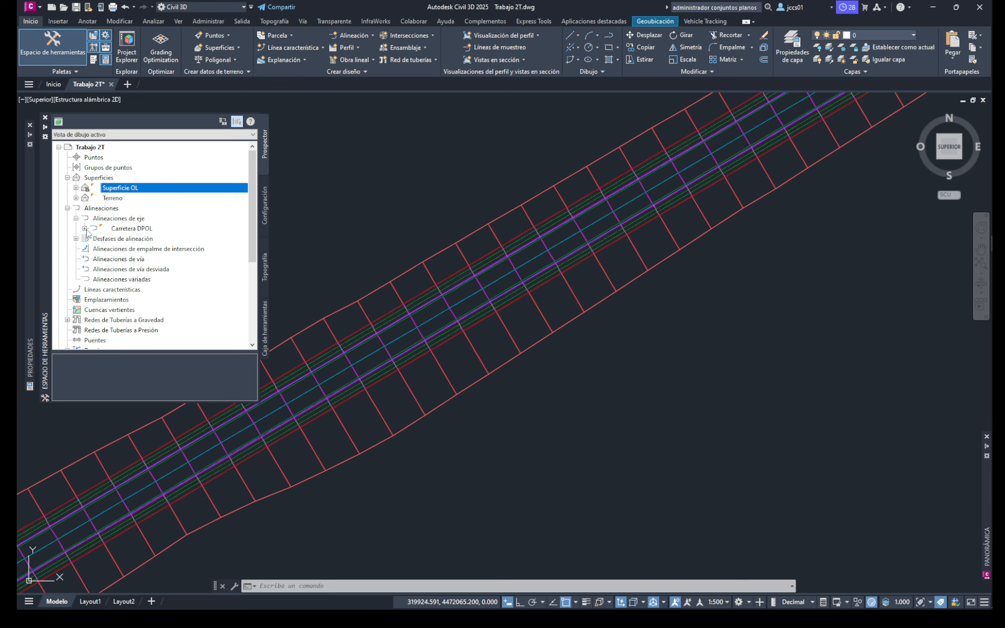
{"action": "left_click", "coordinate": [85, 229]}
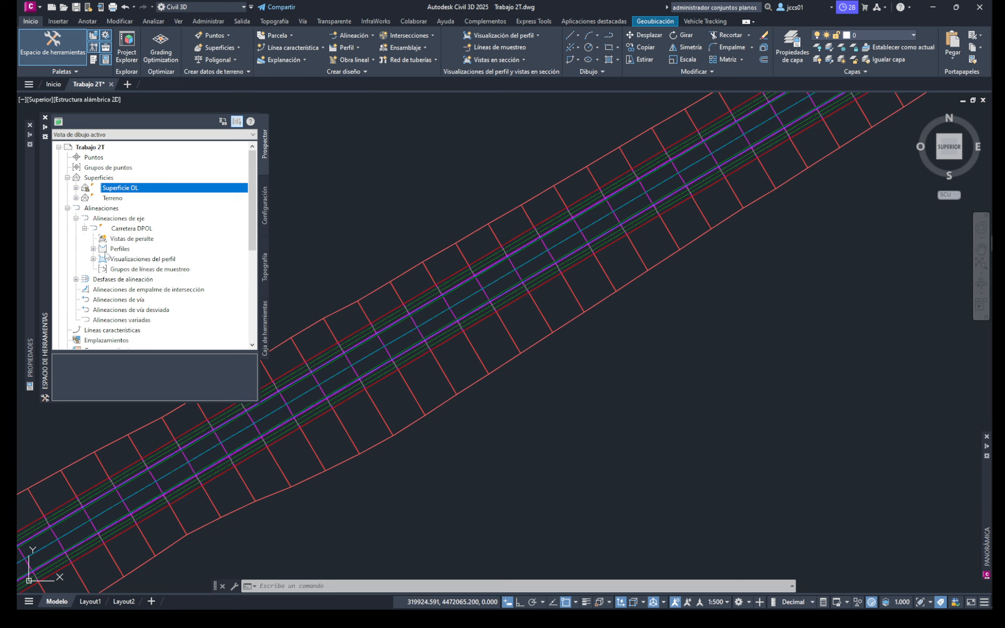
{"action": "left_click", "coordinate": [93, 249]}
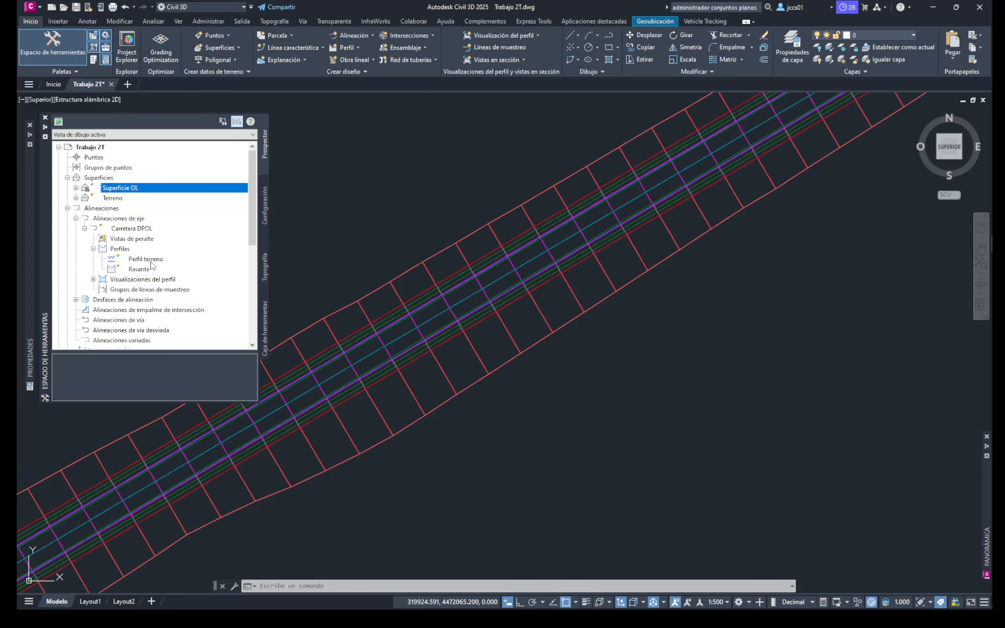
{"action": "scroll", "coordinate": [151, 266], "scroll_direction": "down", "scroll_amount": 3}
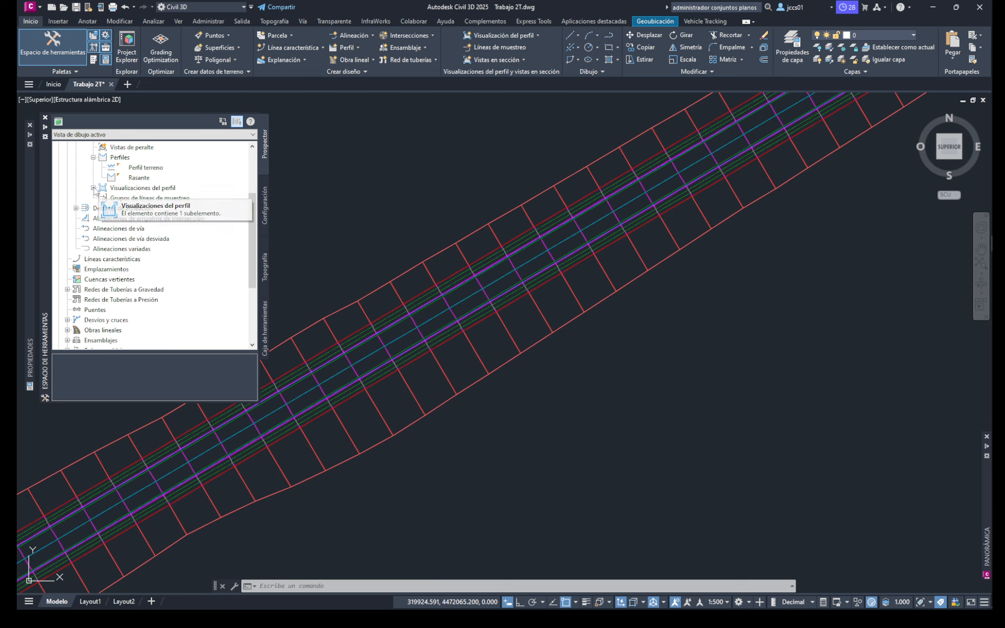
{"action": "left_click", "coordinate": [93, 188]}
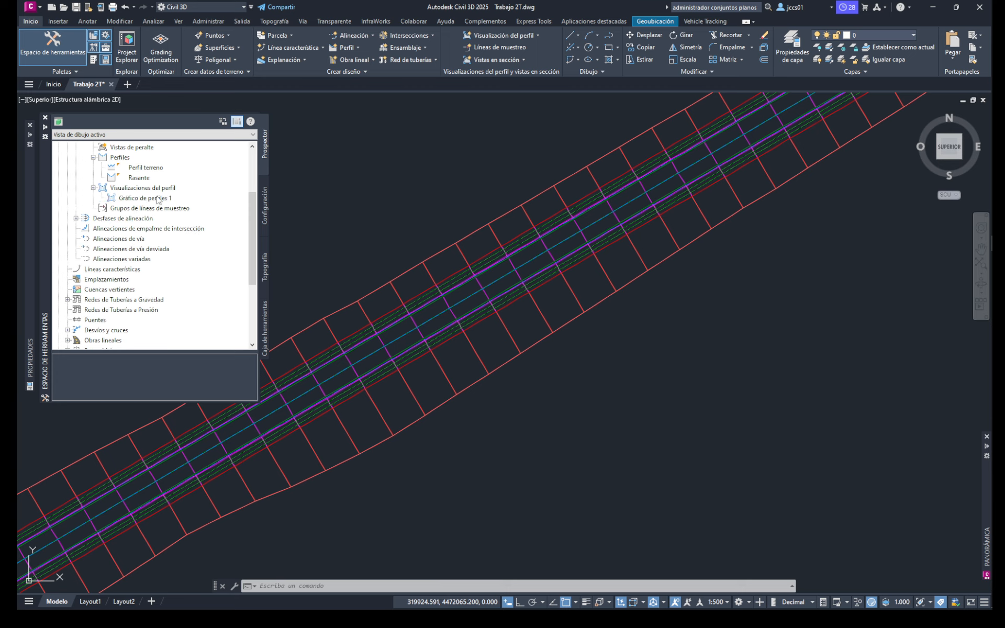
Step: Review the assemblies in the project tree, expanding the Sección tipo assembly down to its baseline
{"action": "scroll", "coordinate": [140, 264], "scroll_direction": "down", "scroll_amount": 3}
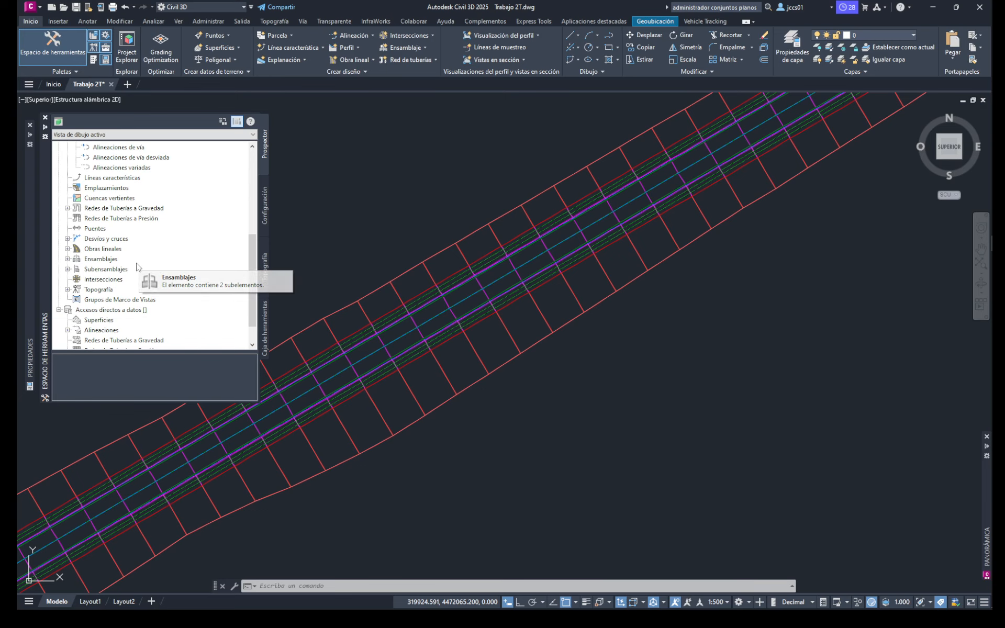
{"action": "left_click", "coordinate": [68, 259]}
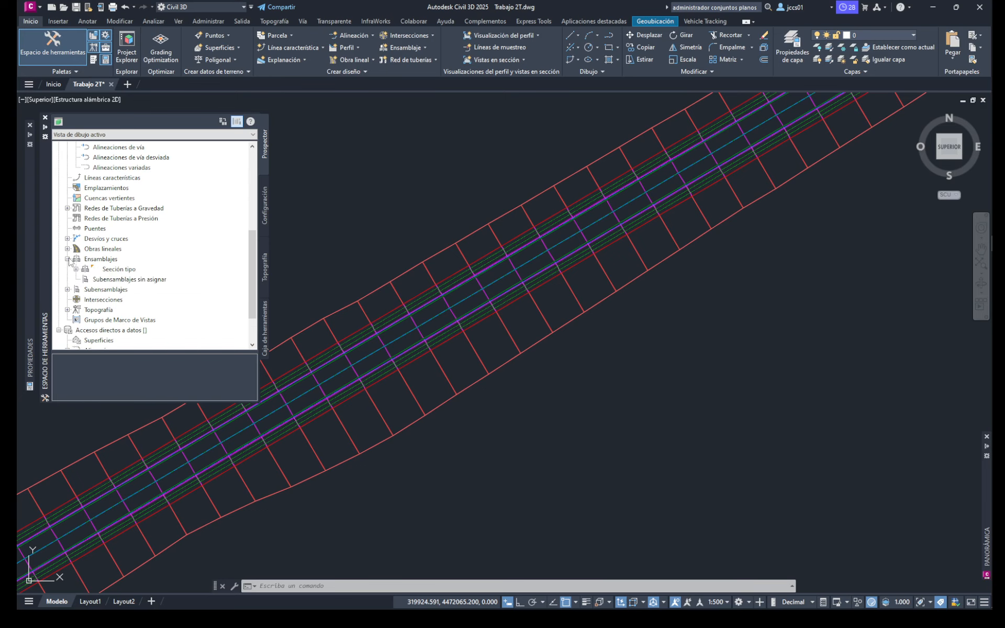
{"action": "left_click", "coordinate": [76, 269]}
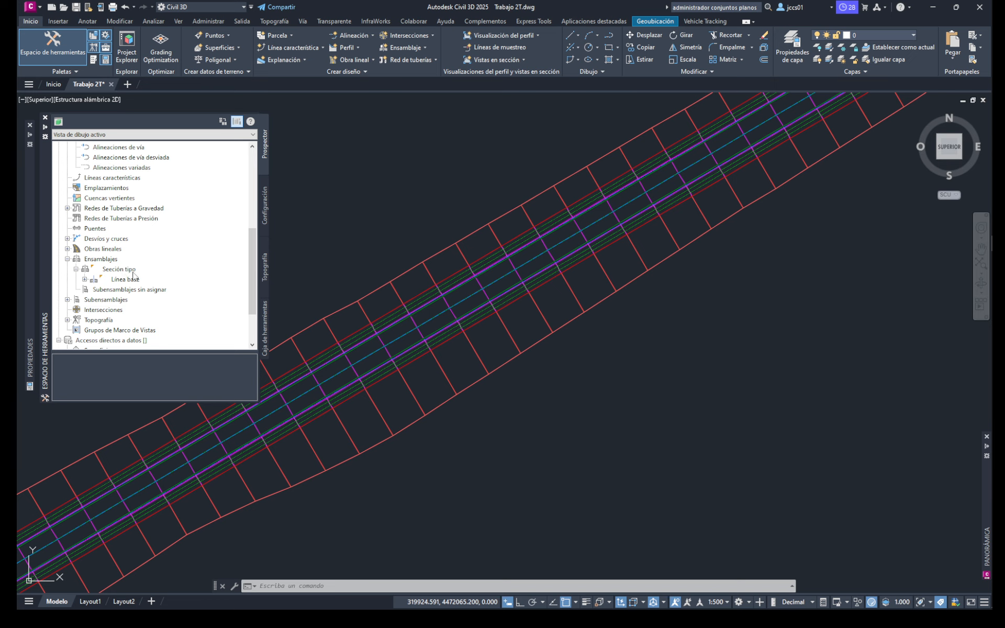
{"action": "scroll", "coordinate": [134, 275], "scroll_direction": "down", "scroll_amount": 1}
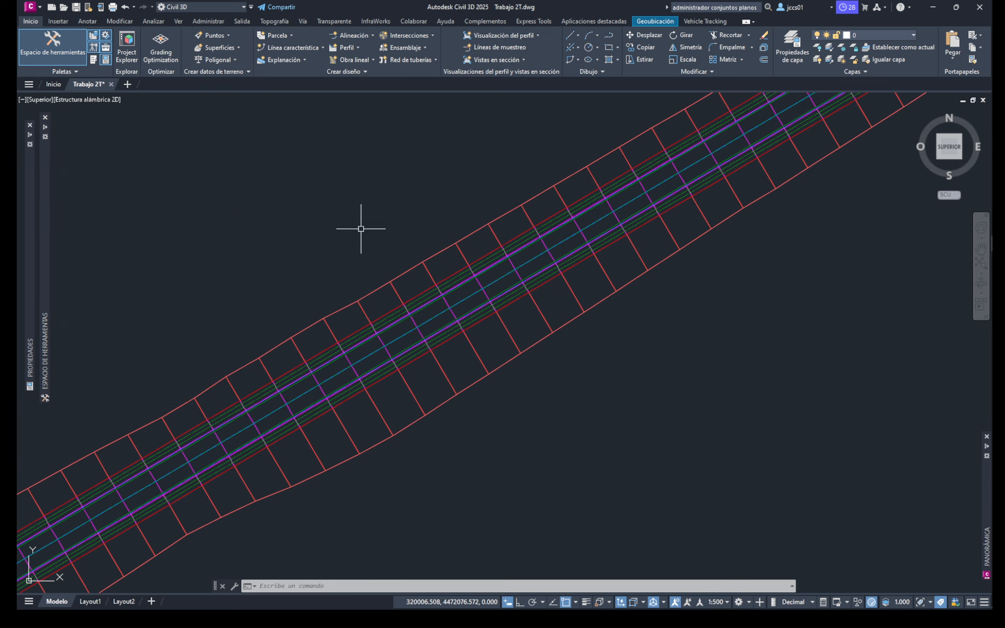
Step: Examine the corridor in plan along its full length, together with the terrain border and the profile view
{"action": "scroll", "coordinate": [377, 233], "scroll_direction": "down", "scroll_amount": 2}
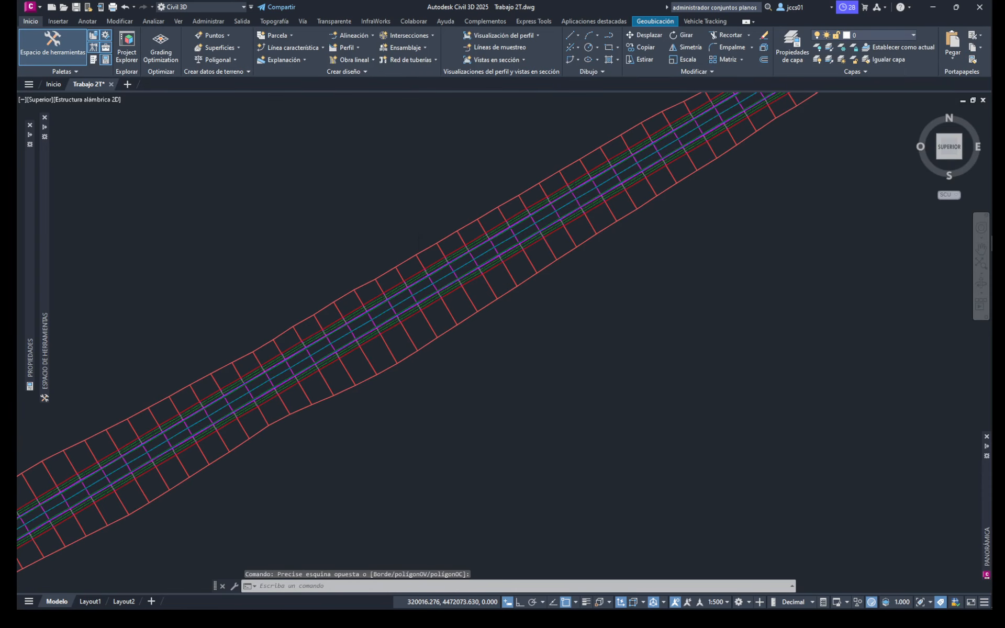
{"action": "scroll", "coordinate": [400, 240], "scroll_direction": "down", "scroll_amount": 2}
{"action": "scroll", "coordinate": [439, 291], "scroll_direction": "down", "scroll_amount": 2}
{"action": "scroll", "coordinate": [450, 330], "scroll_direction": "down", "scroll_amount": 4}
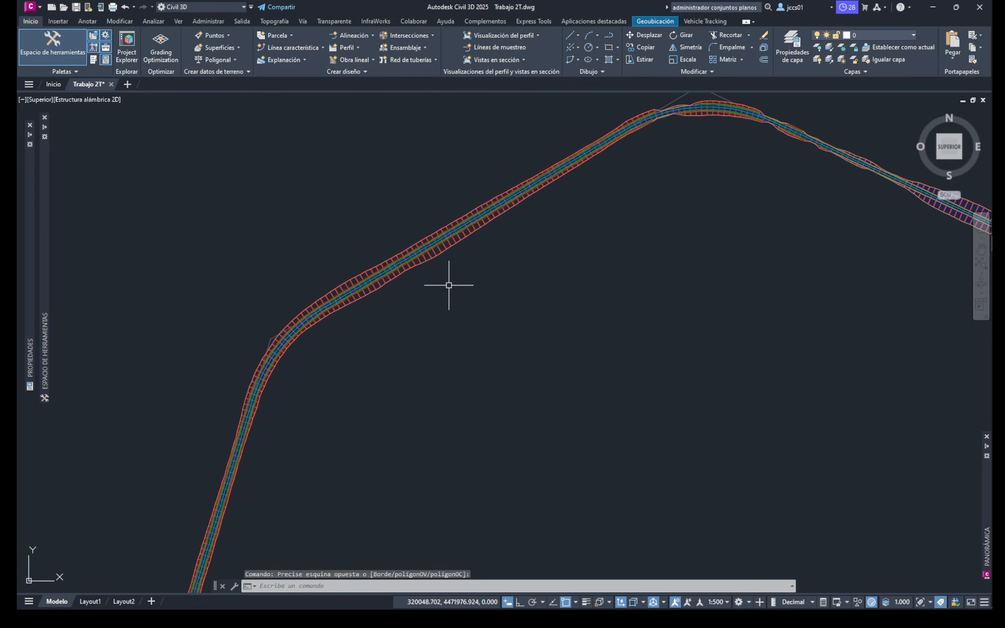
{"action": "middle_click_drag", "start_coordinate": [484, 317], "coordinate": [475, 292]}
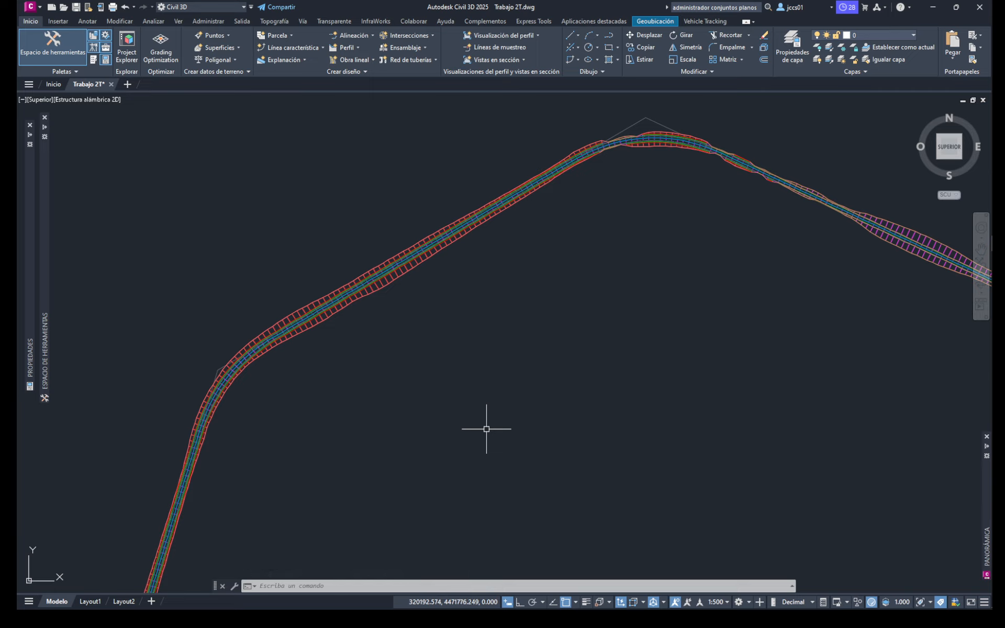
{"action": "scroll", "coordinate": [523, 332], "scroll_direction": "down", "scroll_amount": 3}
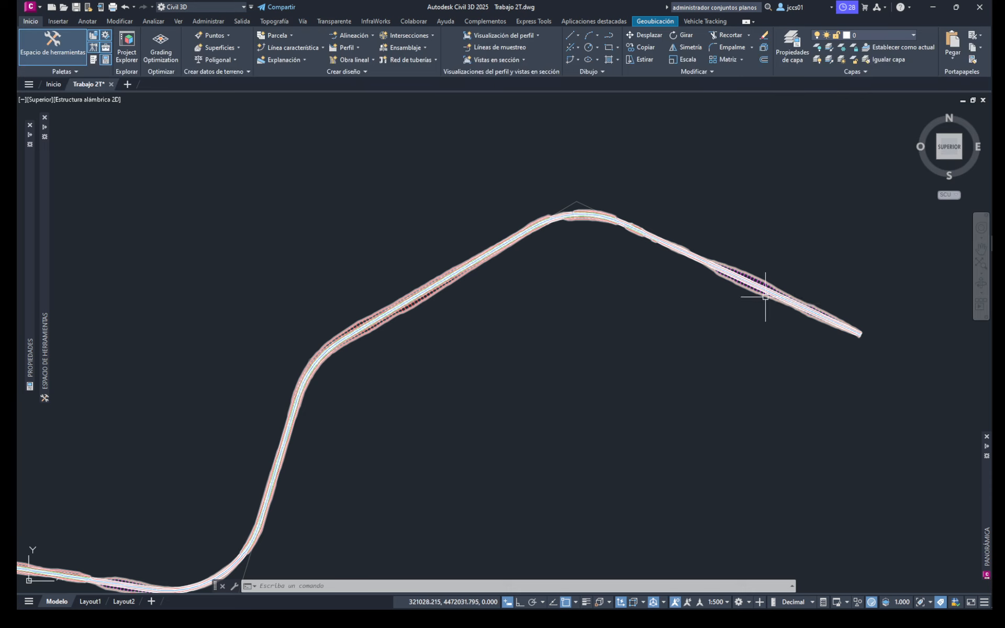
{"action": "mouse_move", "coordinate": [603, 323]}
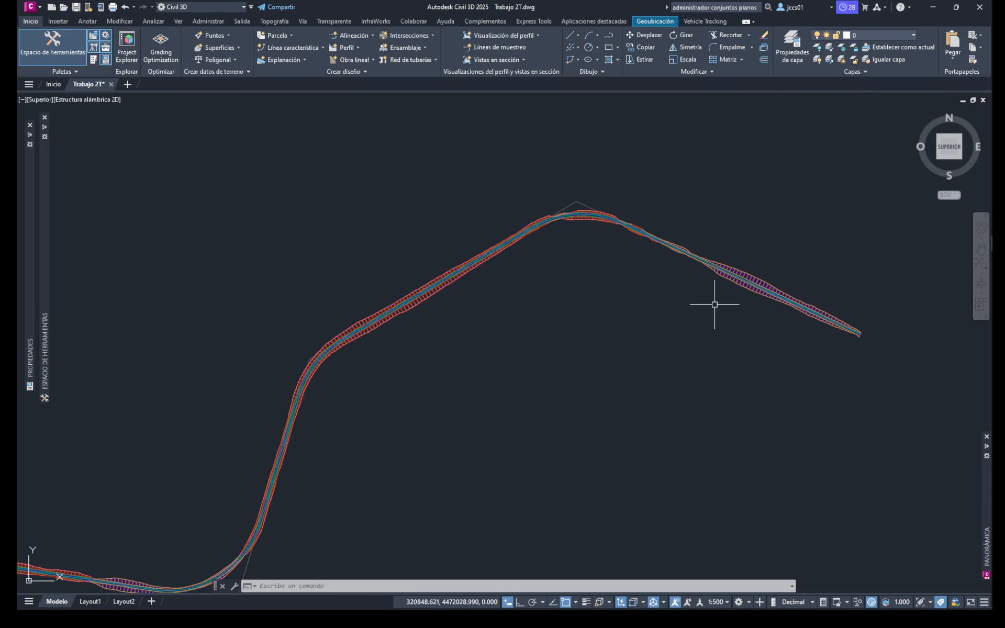
{"action": "mouse_move", "coordinate": [753, 307]}
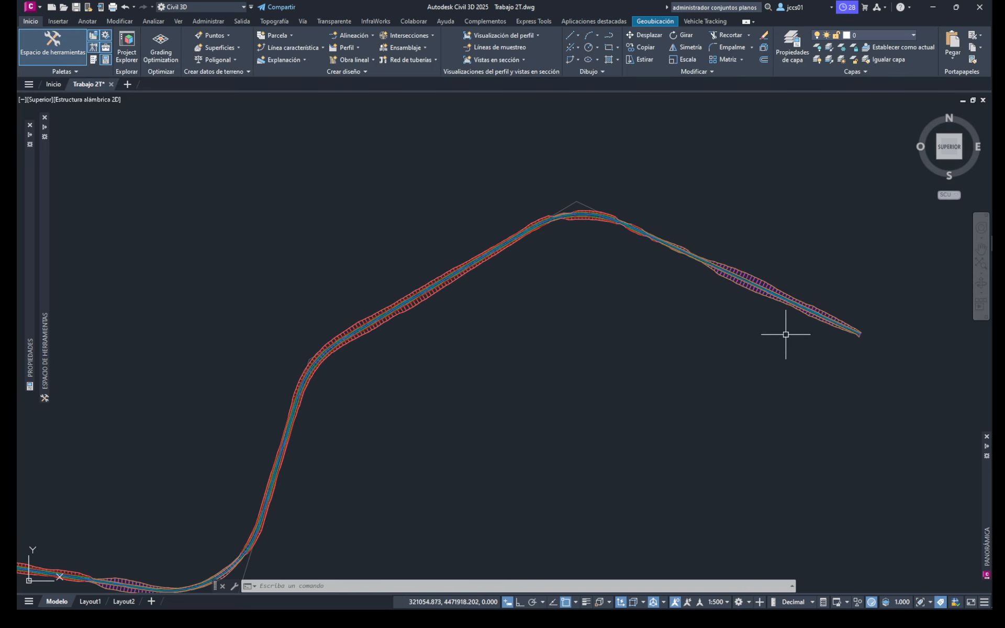
{"action": "scroll", "coordinate": [775, 246], "scroll_direction": "down", "scroll_amount": 2}
{"action": "middle_click_drag", "start_coordinate": [713, 269], "coordinate": [546, 364]}
{"action": "scroll", "coordinate": [546, 364], "scroll_direction": "down", "scroll_amount": 2}
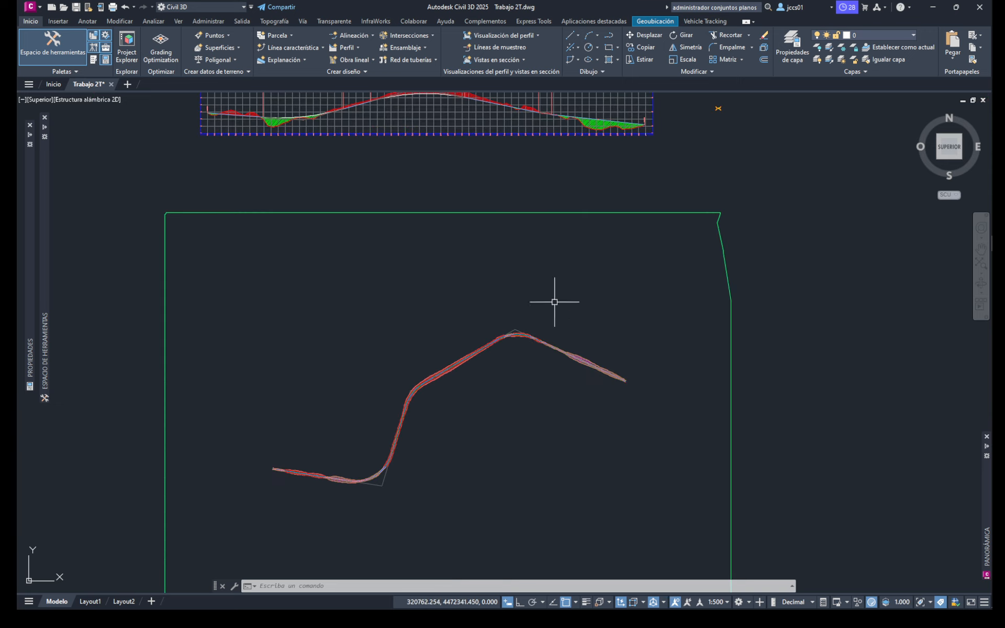
{"action": "middle_click_drag", "start_coordinate": [554, 299], "coordinate": [535, 278]}
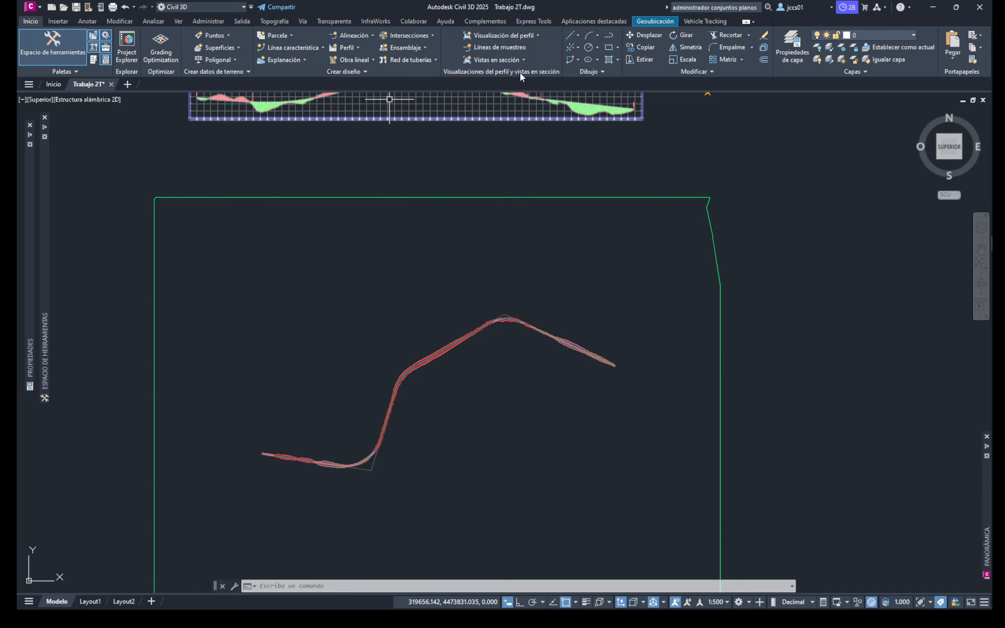
{"action": "left_click", "coordinate": [500, 48]}
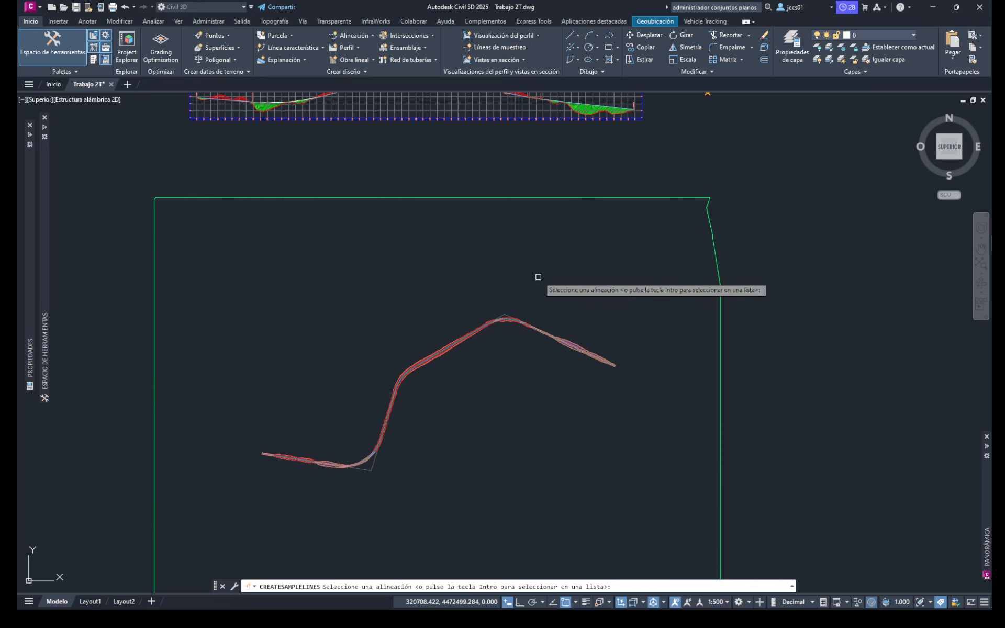
{"action": "scroll", "coordinate": [536, 340], "scroll_direction": "up", "scroll_amount": 8}
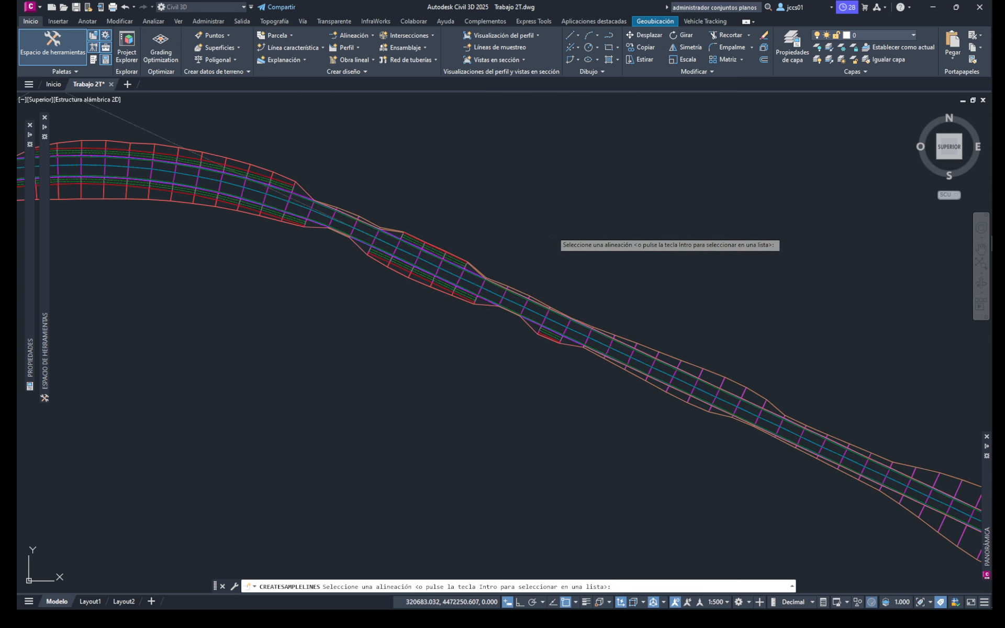
{"action": "key", "text": "Return"}
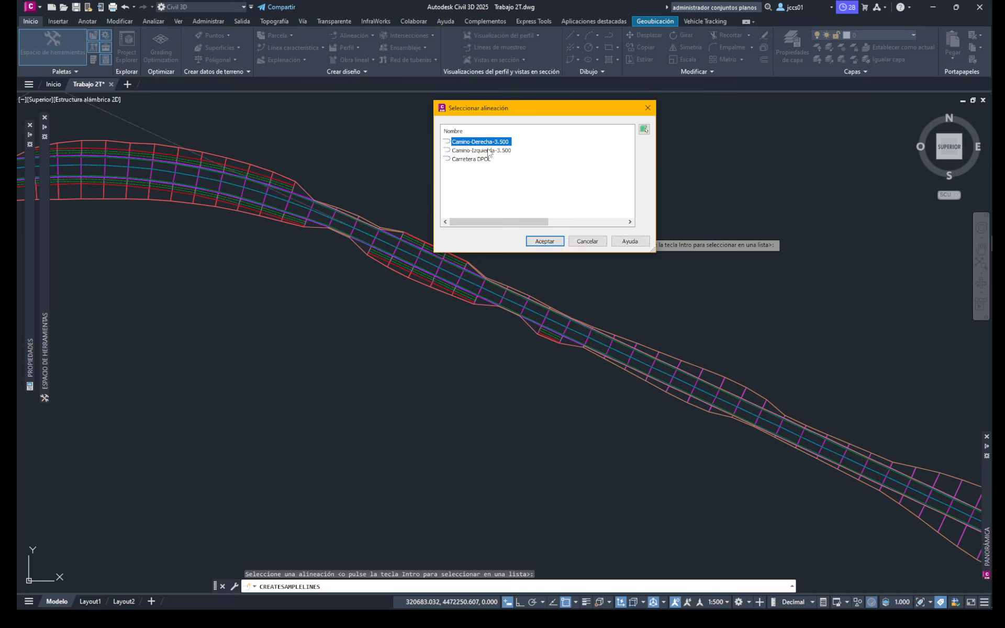
{"action": "left_click", "coordinate": [470, 159]}
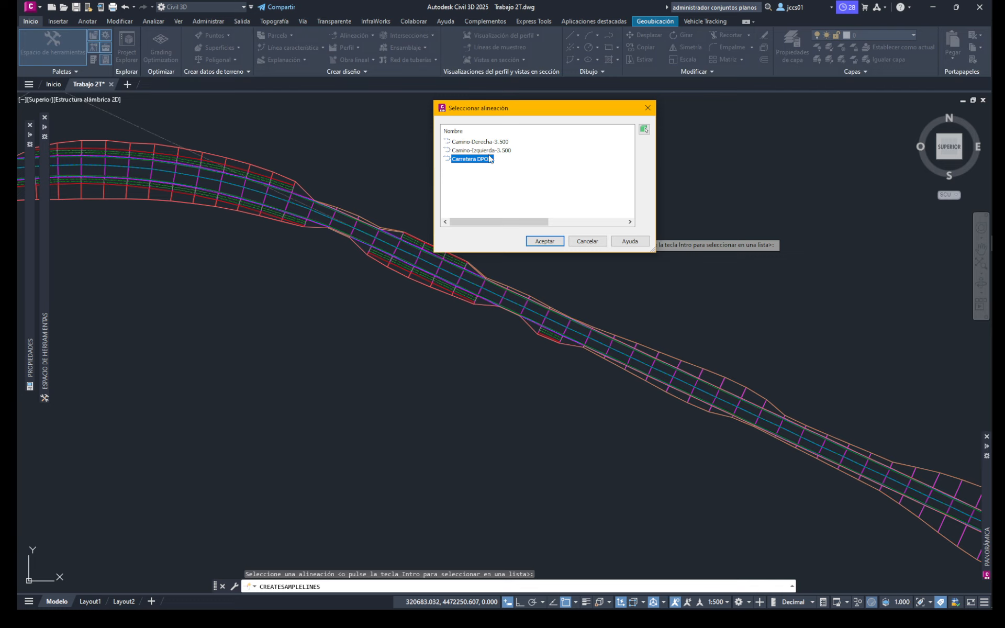
{"action": "left_click", "coordinate": [546, 242]}
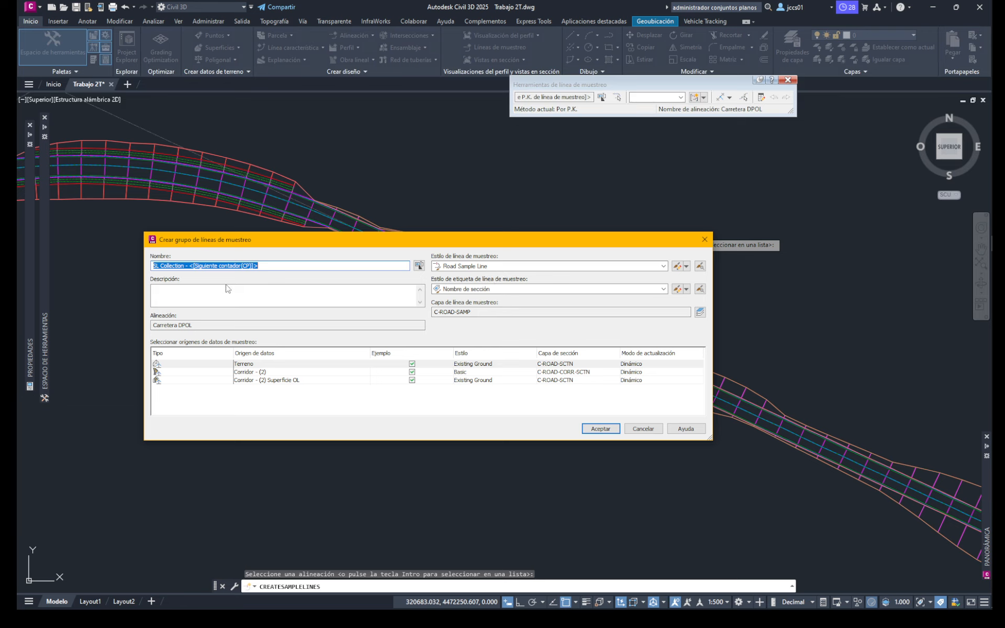
{"action": "type", "text": "Li"}
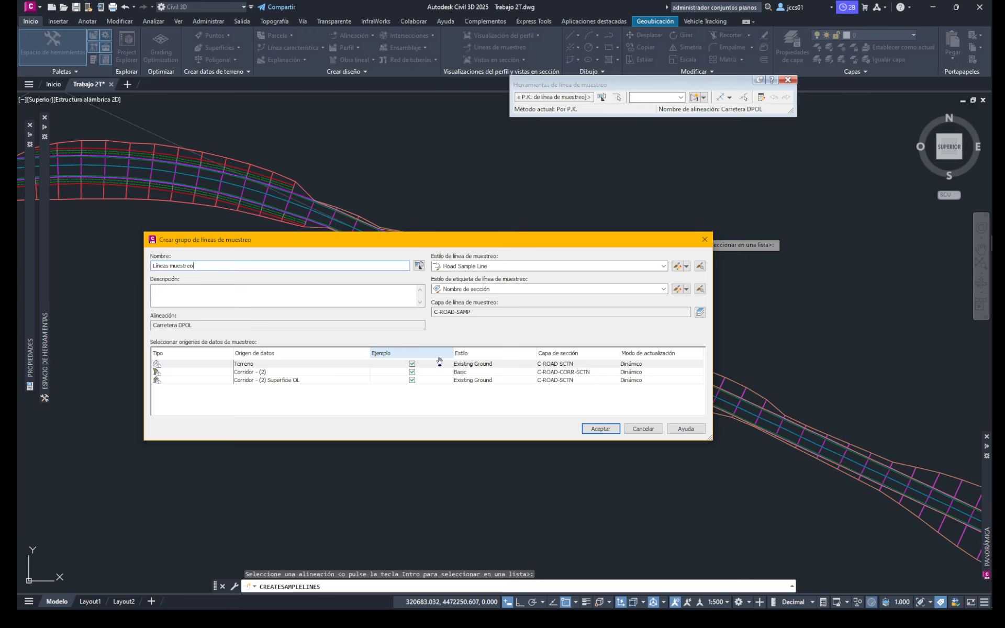
{"action": "left_click", "coordinate": [644, 429]}
{"action": "key", "text": "Escape"}
{"action": "left_click", "coordinate": [356, 310]}
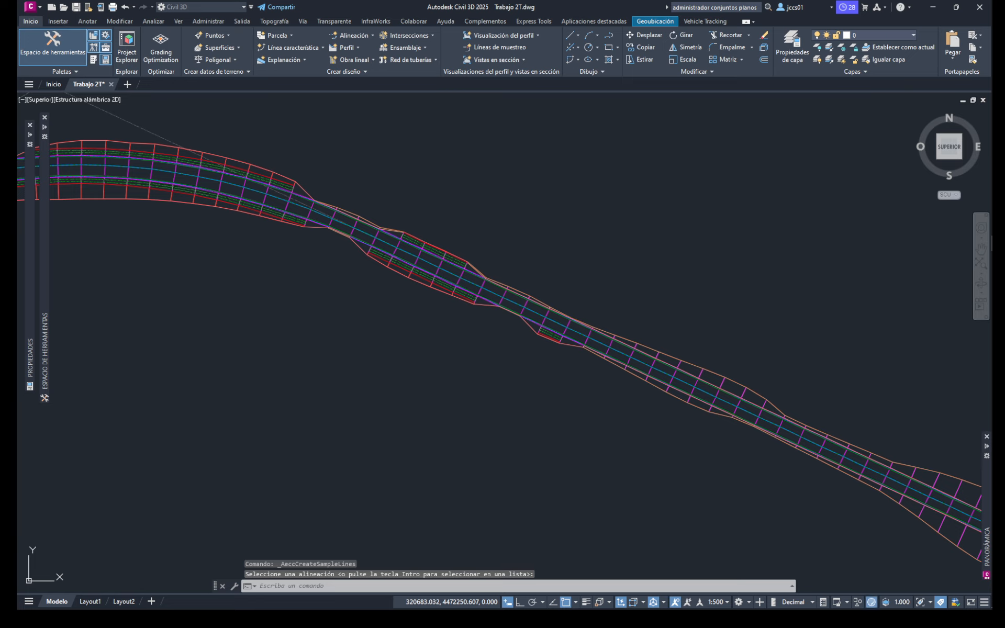
{"action": "key", "text": "Escape"}
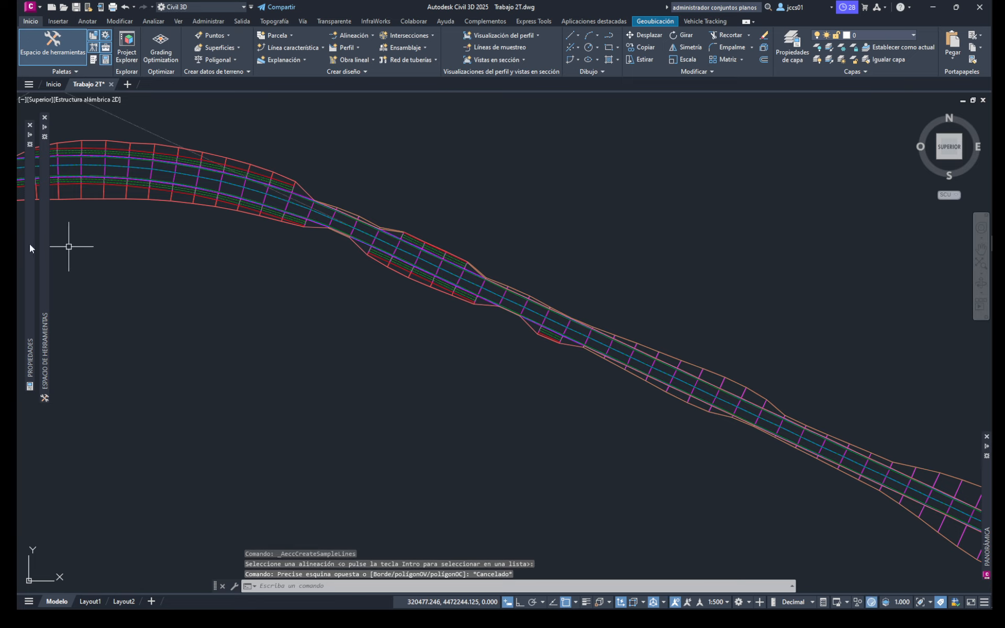
Step: Rename the corridor as Obra Lineal DPOL in its corridor properties
{"action": "mouse_move", "coordinate": [45, 246]}
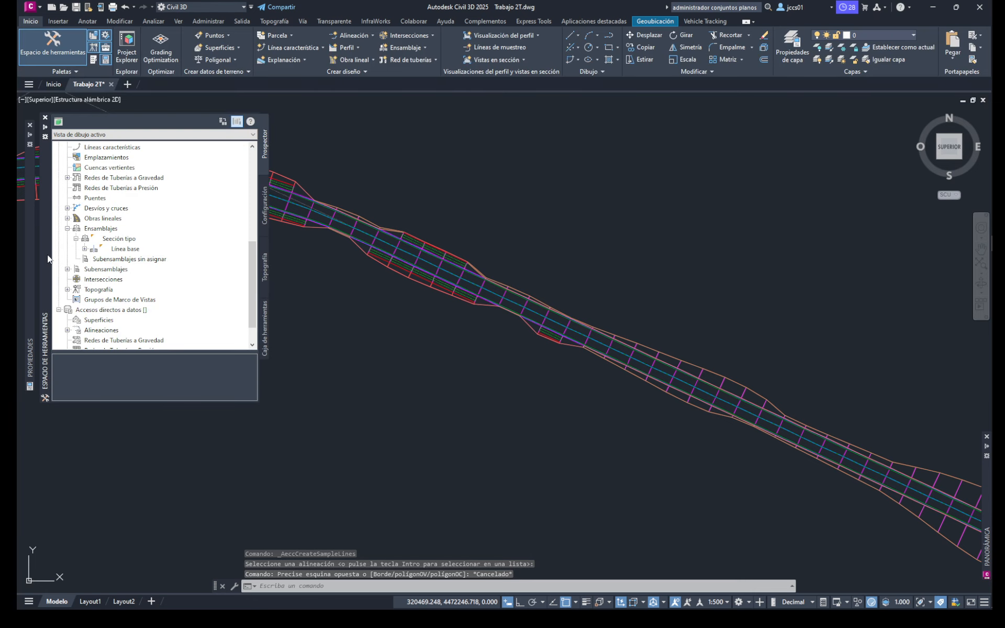
{"action": "left_click", "coordinate": [67, 218]}
{"action": "left_click", "coordinate": [123, 229]}
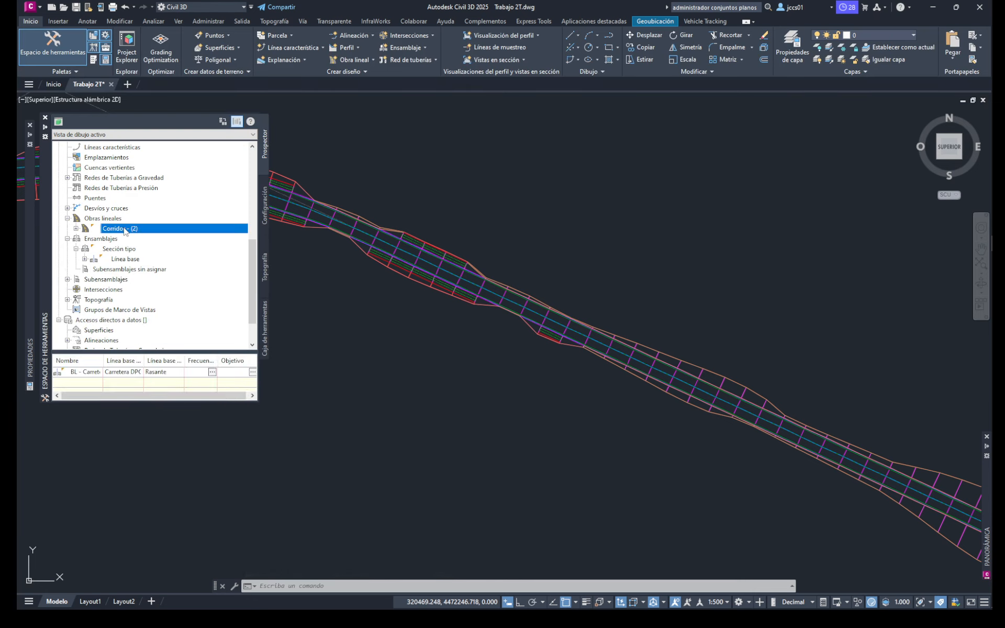
{"action": "right_click", "coordinate": [125, 230]}
{"action": "left_click", "coordinate": [149, 241]}
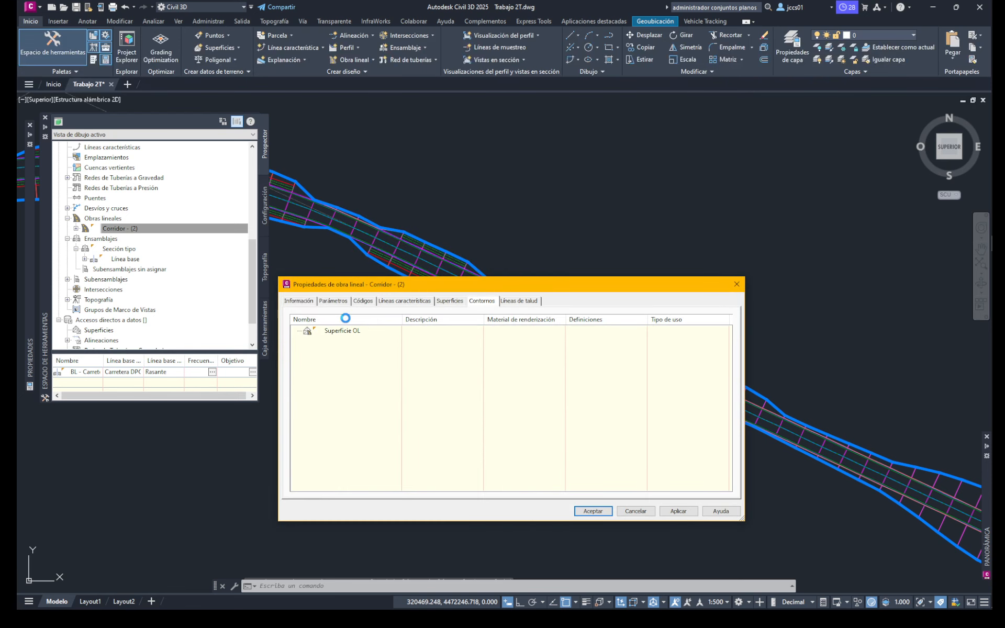
{"action": "left_click", "coordinate": [297, 301]}
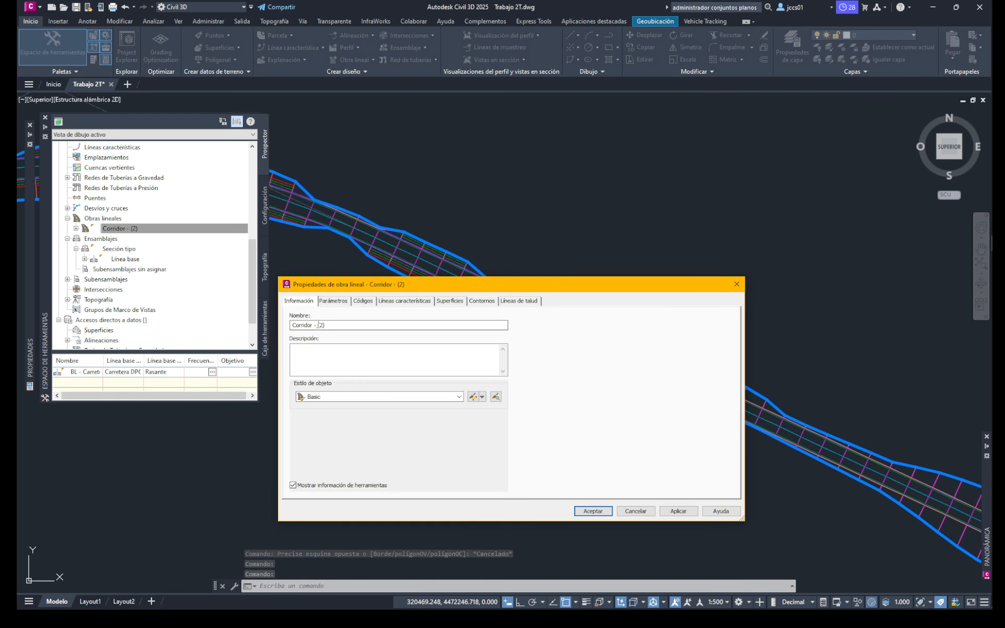
{"action": "left_click_drag", "start_coordinate": [335, 325], "coordinate": [289, 325]}
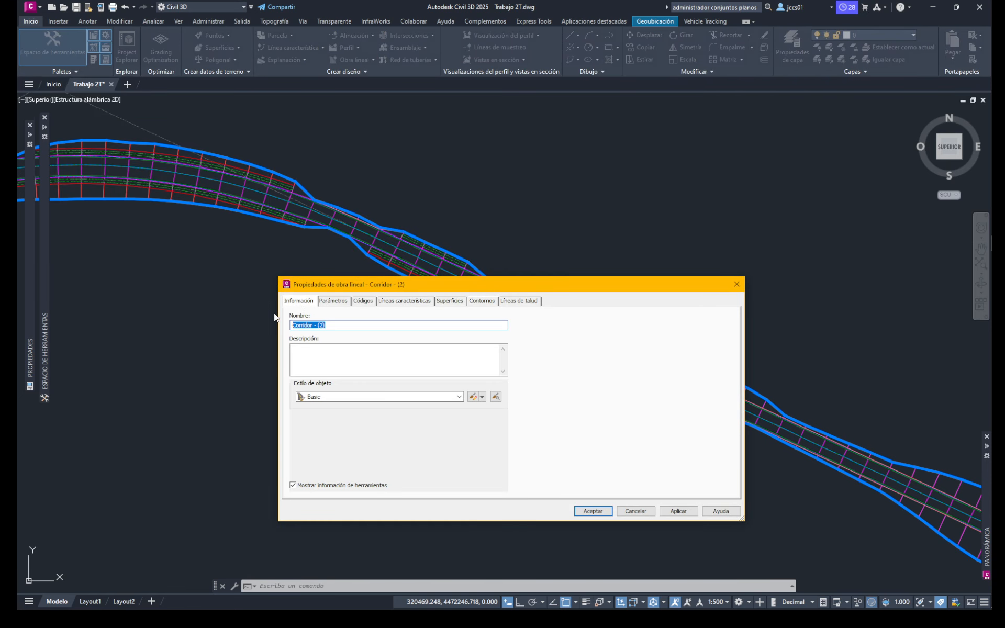
{"action": "type", "text": "Obra Lineal DPOL"}
{"action": "left_click", "coordinate": [586, 510]}
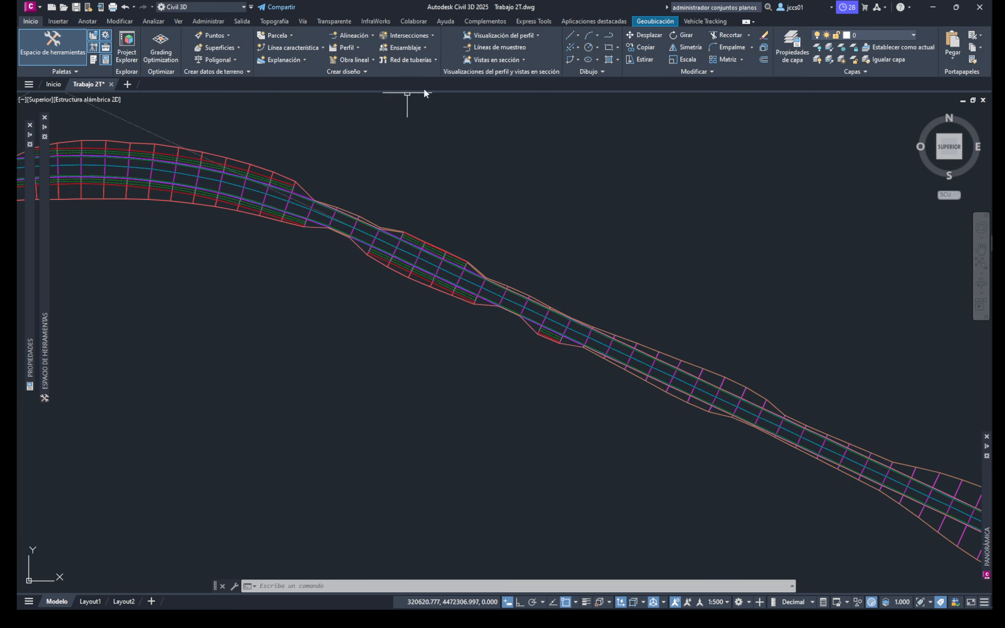
Step: Create a sample line group named Líneas muestreo 1 on the Carretera DPOL alignment, sampling the terrain, the corridor and its surface
{"action": "left_click", "coordinate": [480, 48]}
{"action": "key", "text": "Return"}
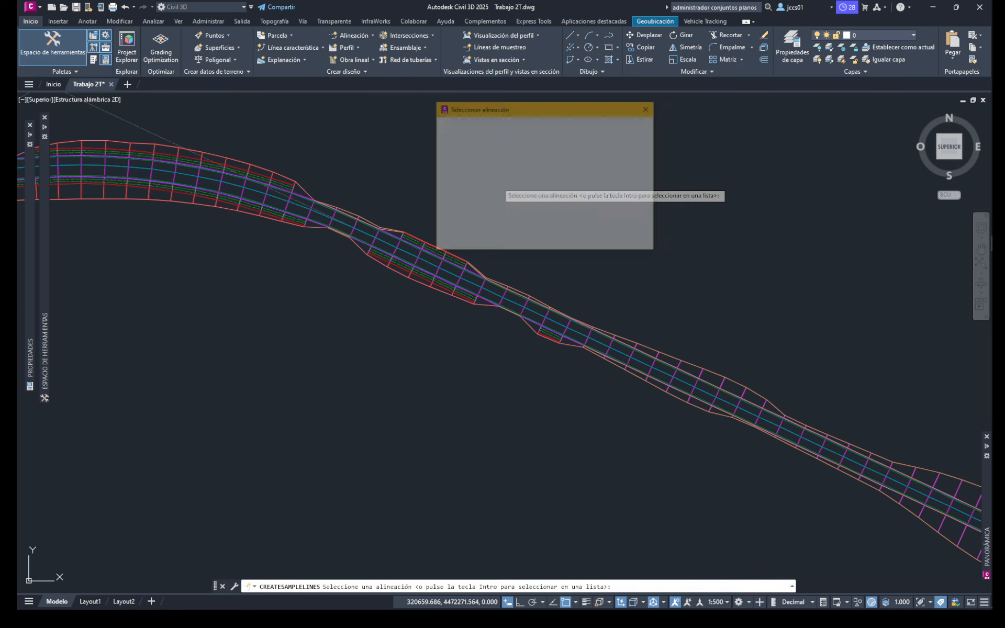
{"action": "left_click", "coordinate": [471, 159]}
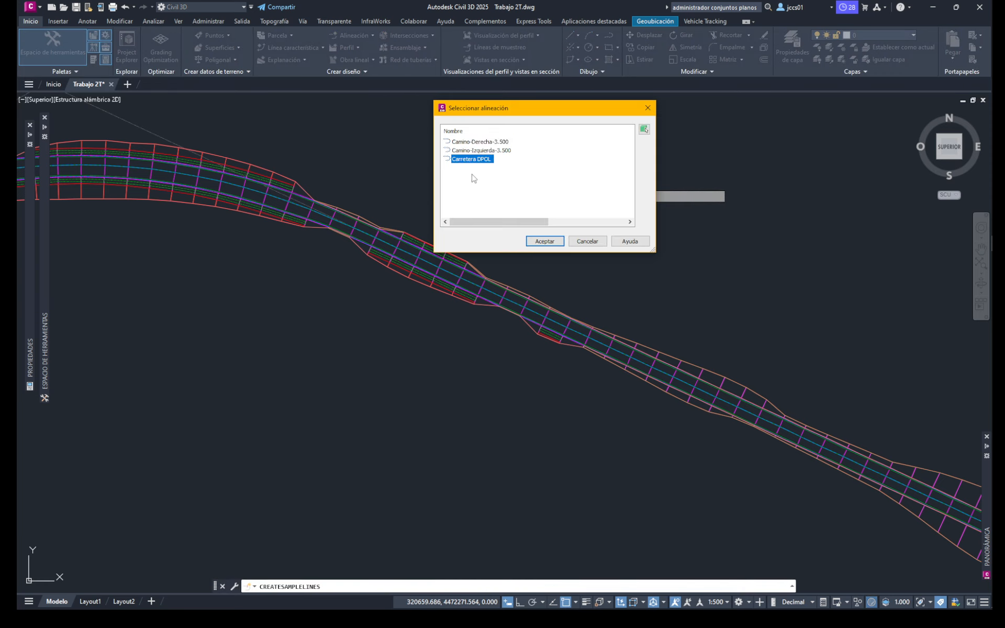
{"action": "left_click", "coordinate": [545, 241]}
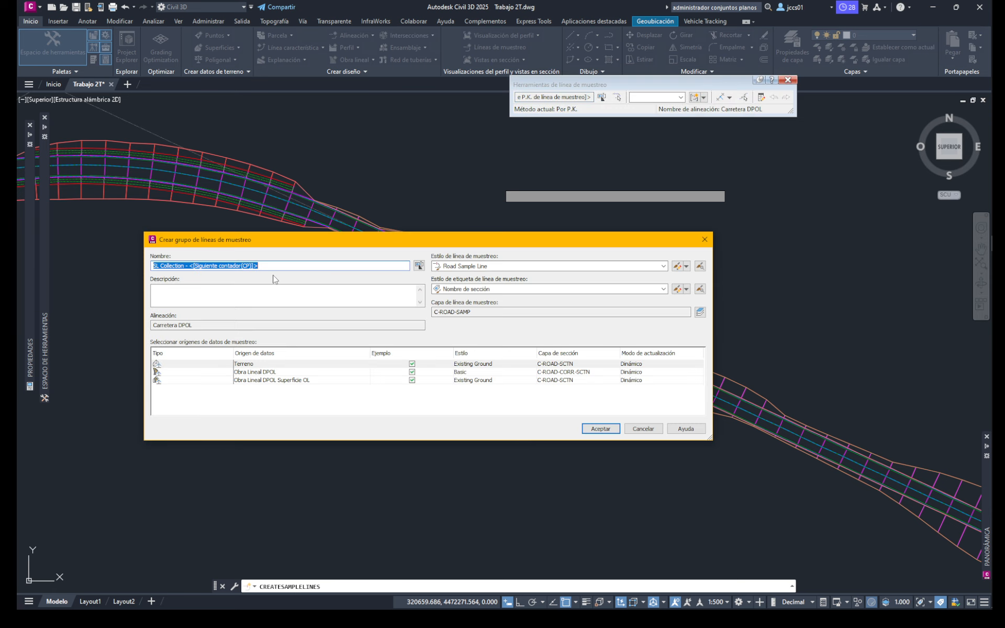
{"action": "type", "text": "Líneas muestreo"}
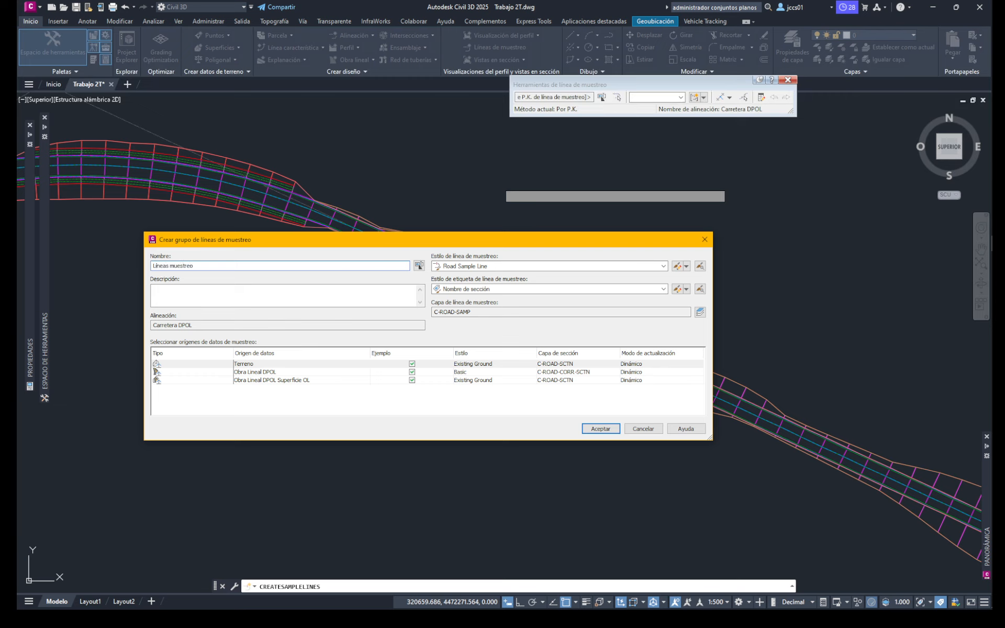
{"action": "type", "text": " 1"}
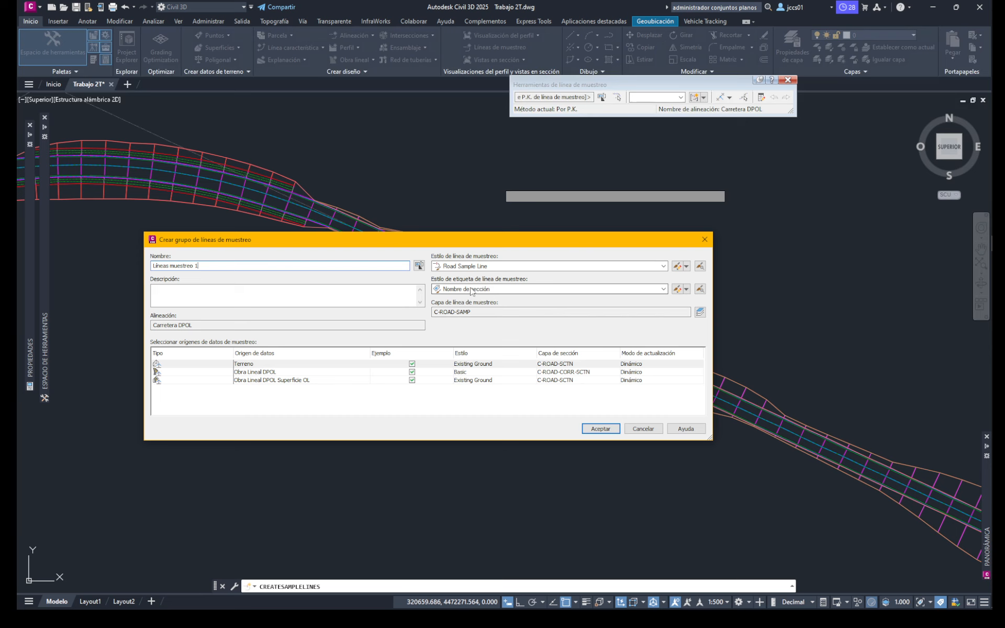
{"action": "left_click", "coordinate": [600, 429]}
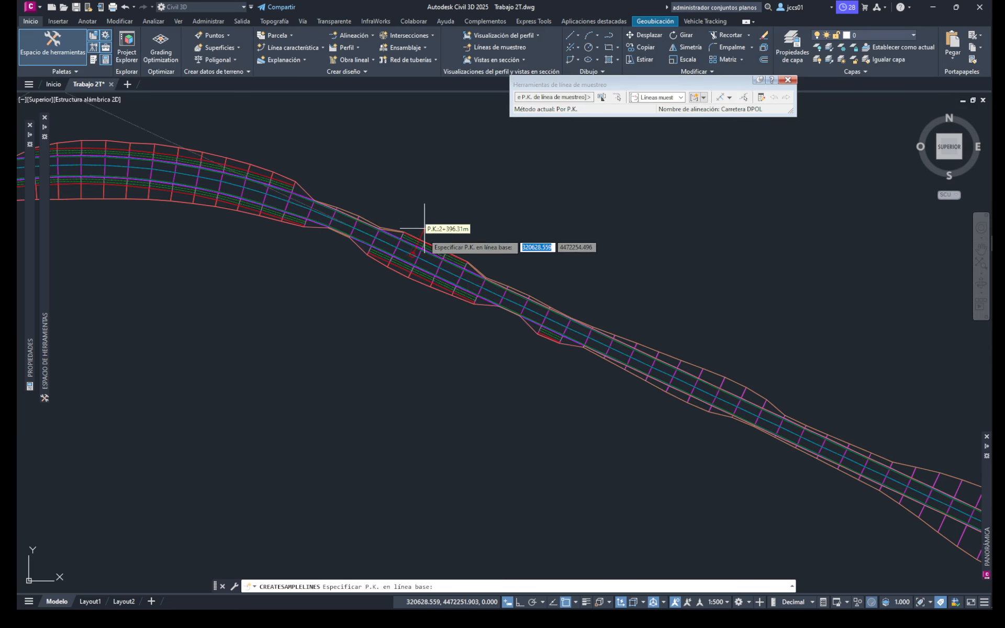
Step: Create sample lines by station range with increments of 50 m on tangents and 25 m on curves and spirals
{"action": "scroll", "coordinate": [422, 235], "scroll_direction": "down", "scroll_amount": 4}
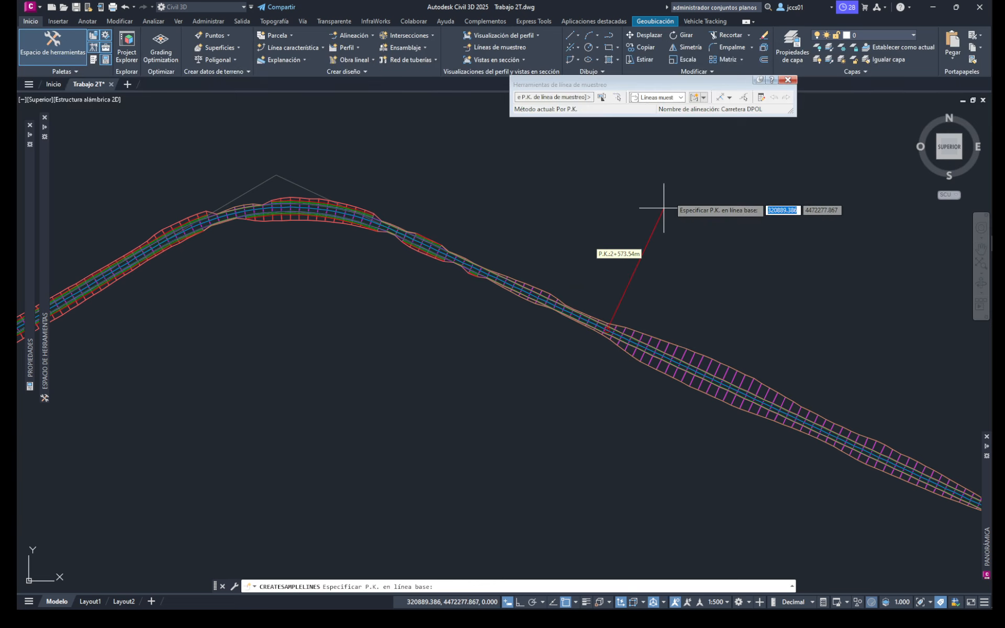
{"action": "left_click", "coordinate": [729, 97]}
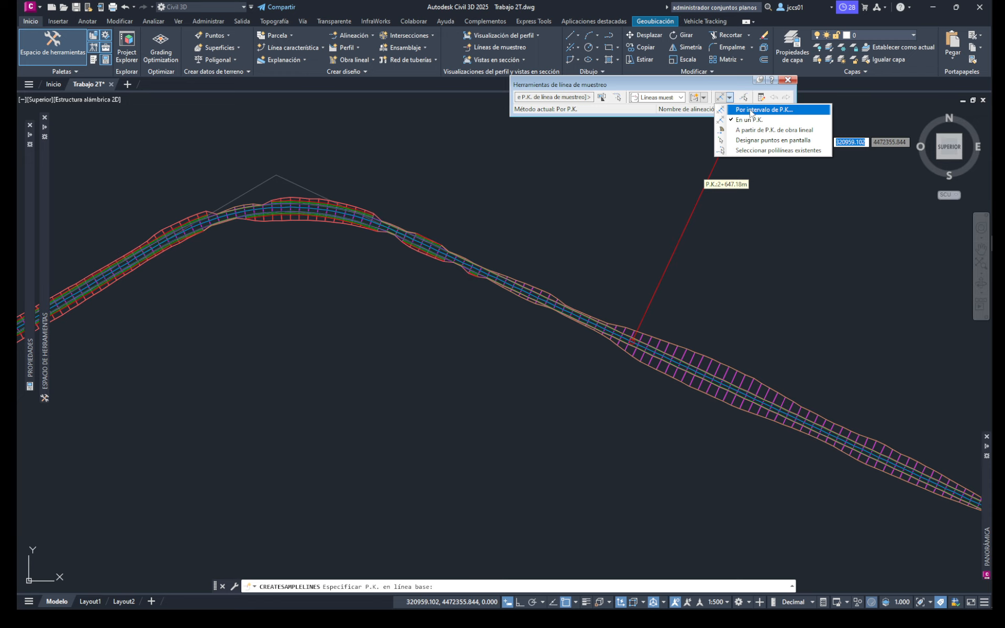
{"action": "left_click", "coordinate": [751, 111]}
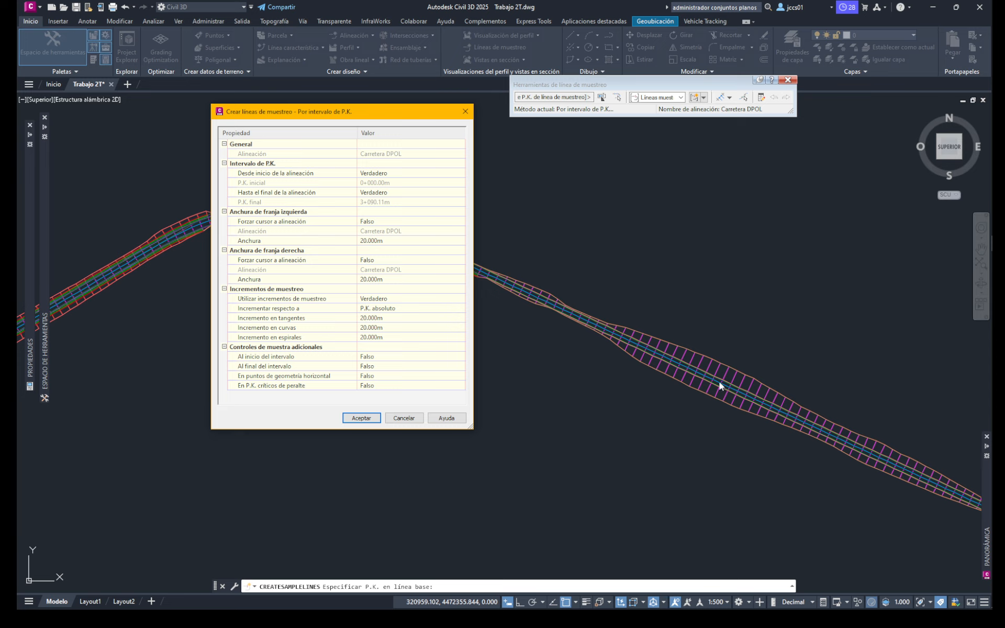
{"action": "left_click_drag", "start_coordinate": [332, 117], "coordinate": [261, 276]}
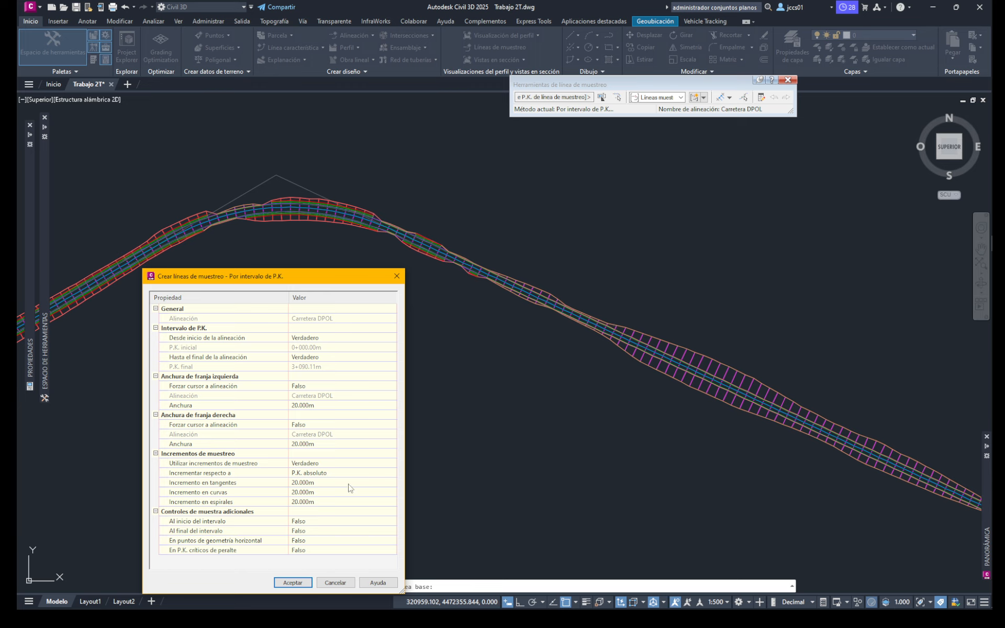
{"action": "left_click_drag", "start_coordinate": [369, 283], "coordinate": [341, 216]}
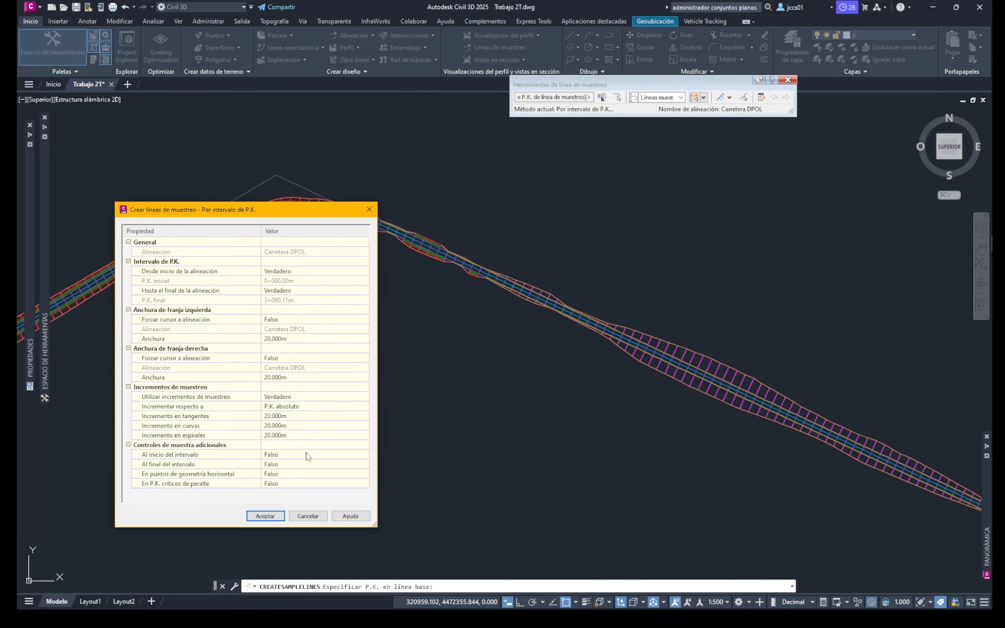
{"action": "left_click", "coordinate": [301, 416]}
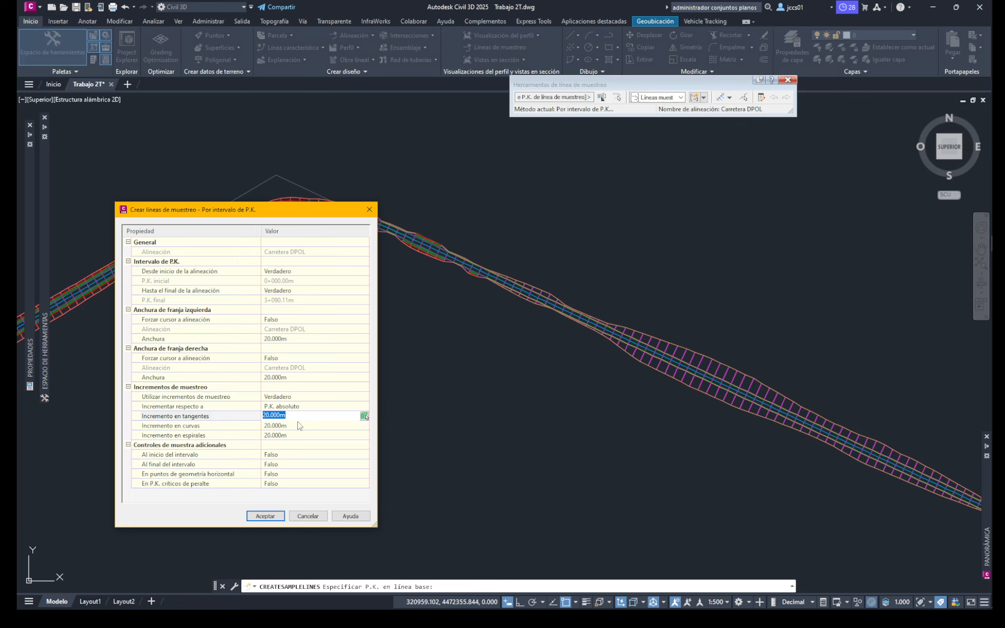
{"action": "type", "text": "50"}
{"action": "left_click", "coordinate": [301, 428]}
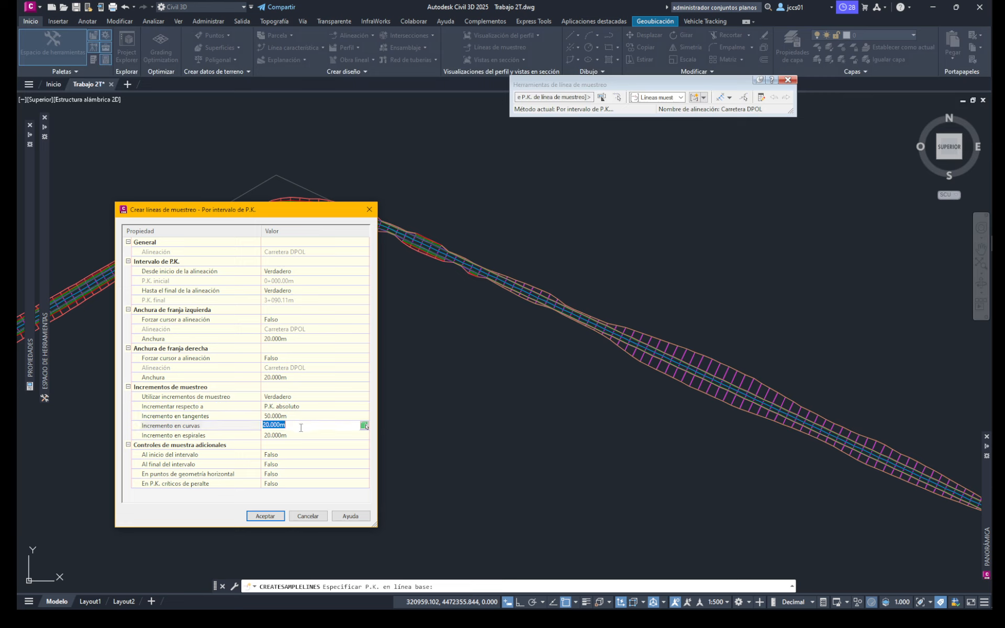
{"action": "type", "text": "25"}
{"action": "left_click", "coordinate": [302, 436]}
{"action": "type", "text": "2"}
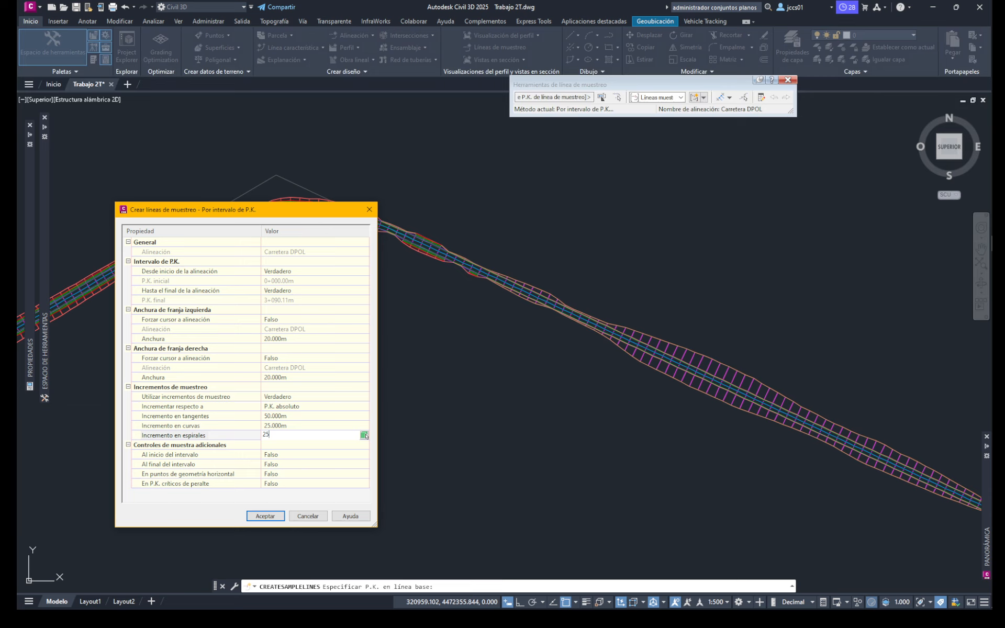
{"action": "type", "text": "5"}
{"action": "left_click", "coordinate": [303, 425]}
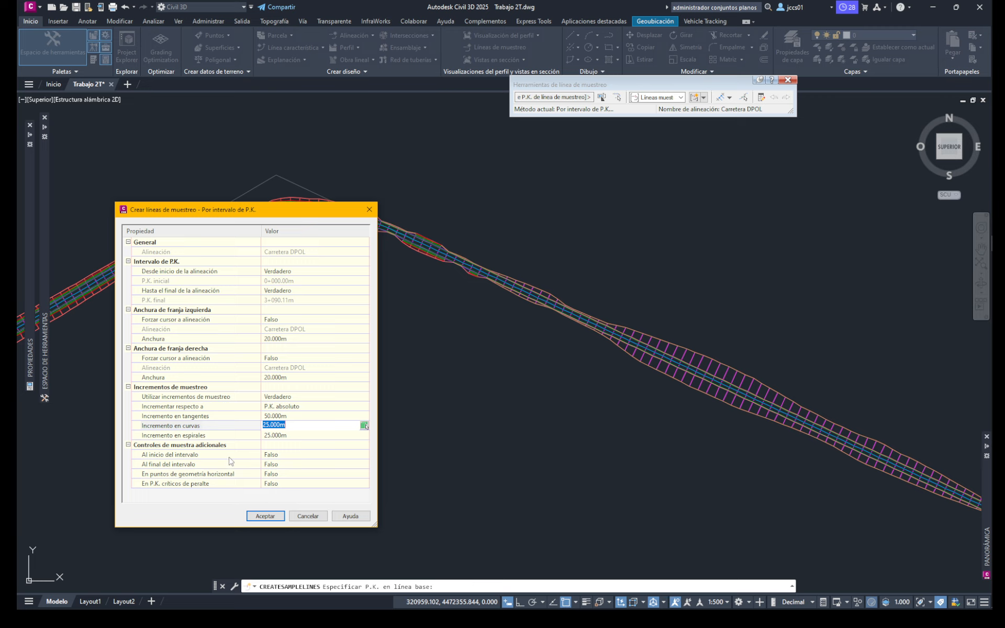
Step: Enable sampling at the start and end of the station range, create the sample lines and finish the command
{"action": "left_click", "coordinate": [289, 455]}
{"action": "left_click", "coordinate": [289, 455]}
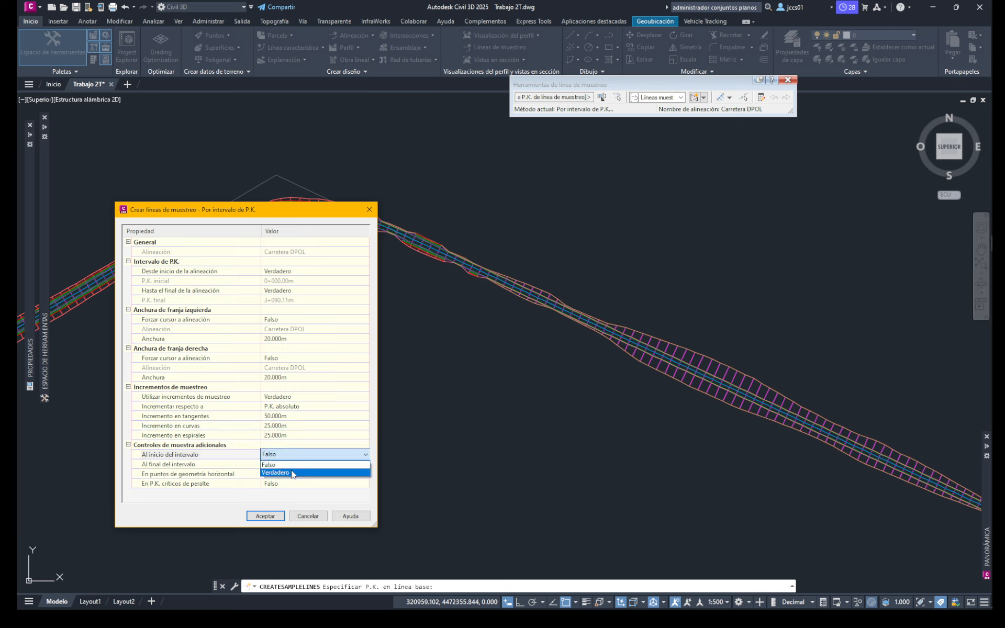
{"action": "left_click", "coordinate": [281, 470]}
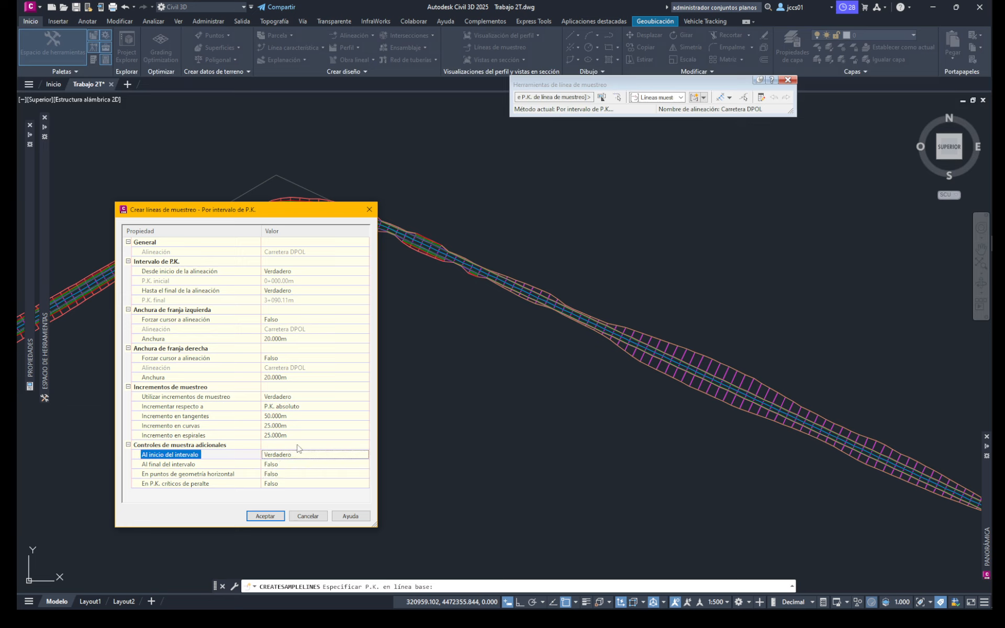
{"action": "left_click", "coordinate": [288, 464]}
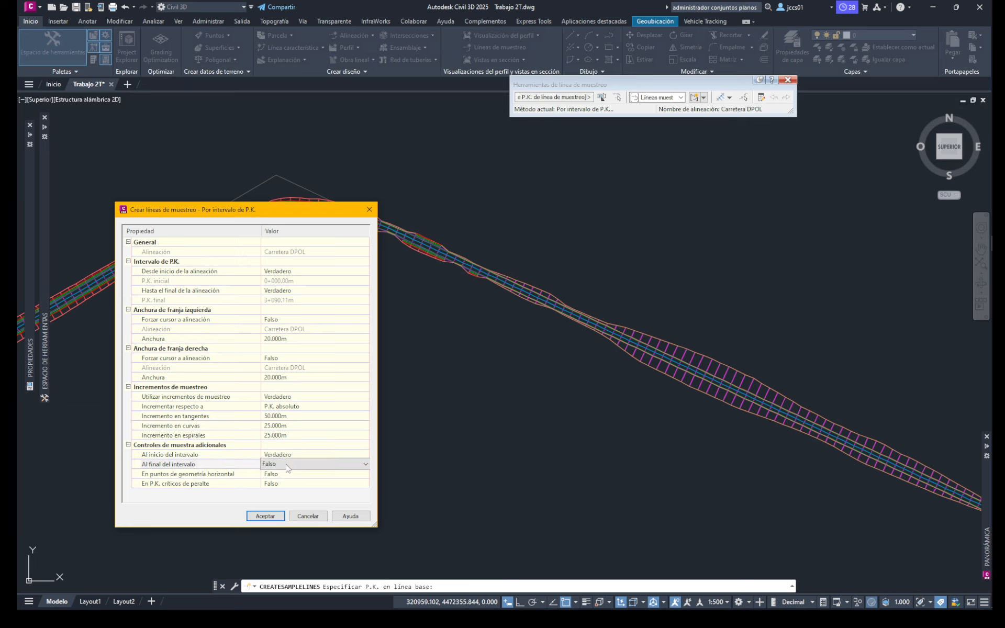
{"action": "left_click", "coordinate": [288, 464]}
{"action": "left_click", "coordinate": [275, 464]}
{"action": "left_click", "coordinate": [282, 481]}
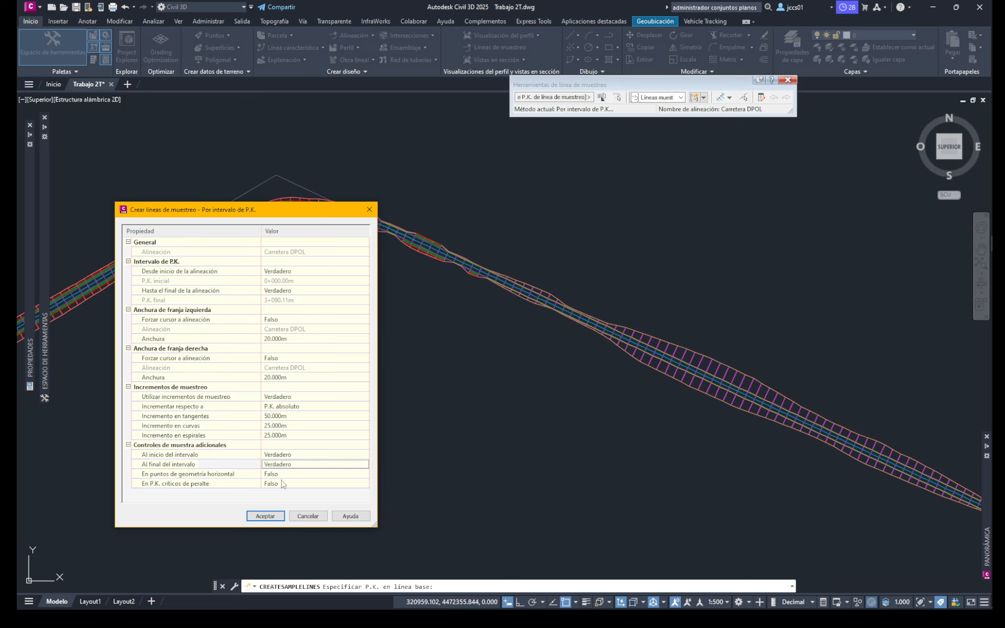
{"action": "left_click", "coordinate": [267, 517]}
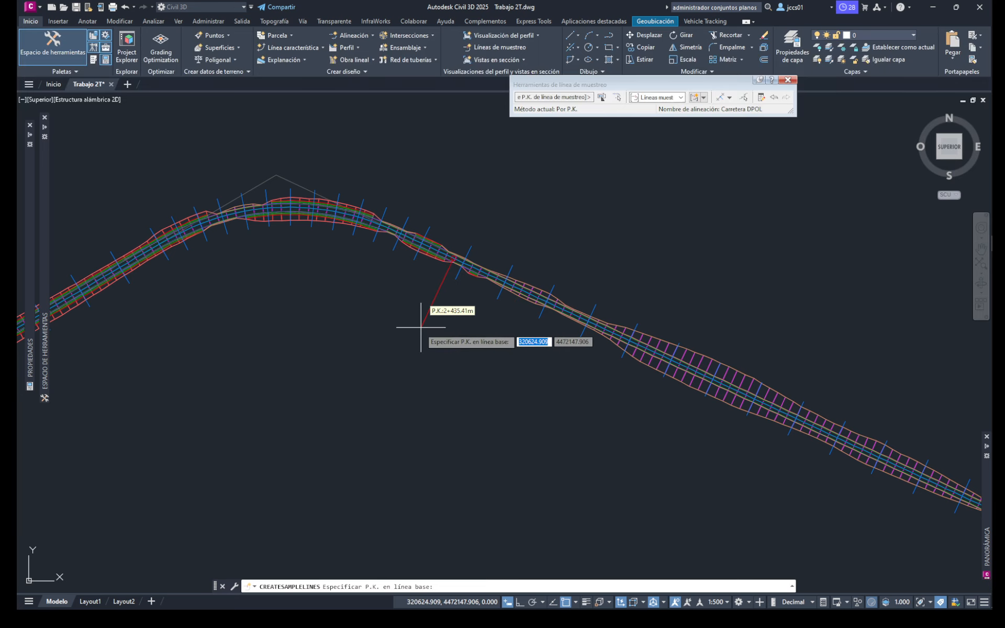
{"action": "key", "text": "Escape"}
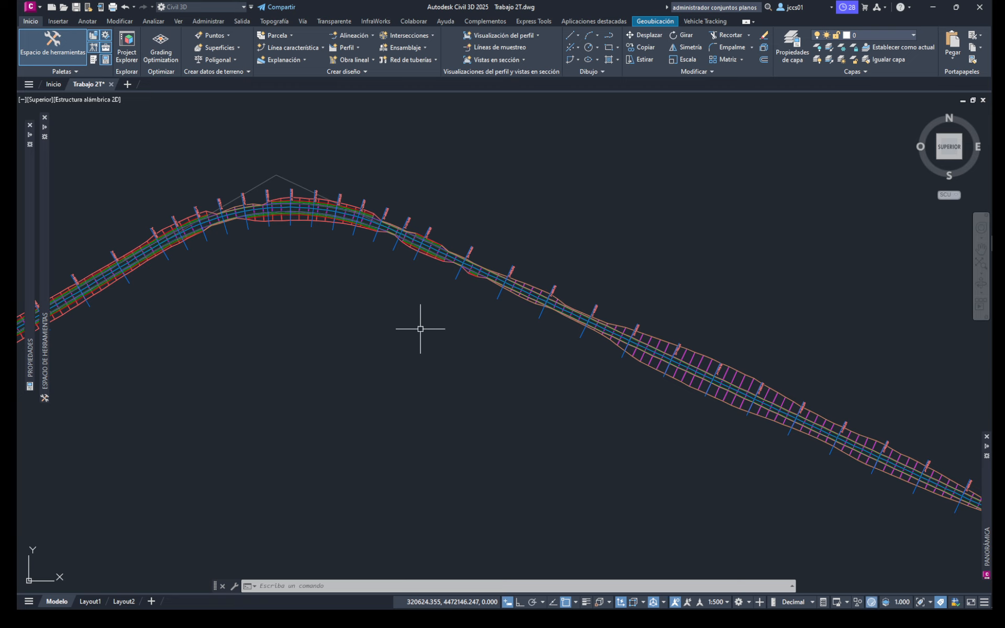
Step: Examine the sample lines in plan along the corridor and their station labels around the northern curve
{"action": "scroll", "coordinate": [446, 353], "scroll_direction": "down", "scroll_amount": 2}
{"action": "mouse_move", "coordinate": [415, 376]}
{"action": "middle_mouse_down"}
{"action": "mouse_move", "coordinate": [447, 332]}
{"action": "mouse_move", "coordinate": [463, 341]}
{"action": "mouse_move", "coordinate": [555, 315]}
{"action": "middle_mouse_up"}
{"action": "middle_click_drag", "start_coordinate": [441, 356], "coordinate": [526, 290]}
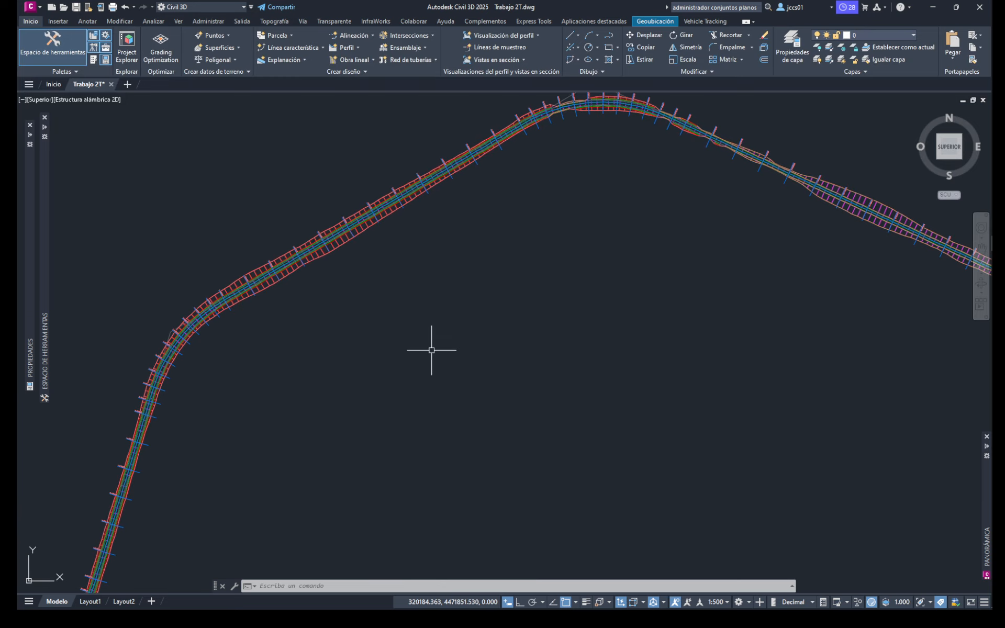
{"action": "middle_click_drag", "start_coordinate": [430, 338], "coordinate": [468, 271]}
{"action": "mouse_move", "coordinate": [437, 337]}
{"action": "middle_mouse_down"}
{"action": "mouse_move", "coordinate": [478, 298]}
{"action": "mouse_move", "coordinate": [481, 396]}
{"action": "mouse_move", "coordinate": [498, 417]}
{"action": "middle_mouse_up"}
{"action": "scroll", "coordinate": [474, 314], "scroll_direction": "down", "scroll_amount": 3}
{"action": "middle_click_drag", "start_coordinate": [503, 326], "coordinate": [510, 370]}
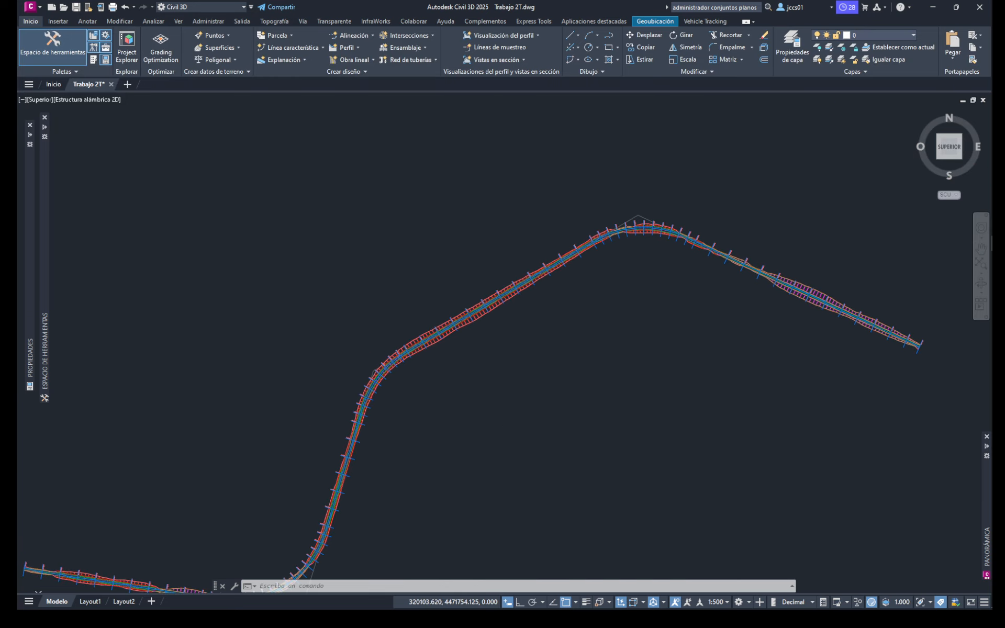
{"action": "scroll", "coordinate": [617, 276], "scroll_direction": "up", "scroll_amount": 6}
{"action": "middle_click_drag", "start_coordinate": [605, 242], "coordinate": [572, 400]}
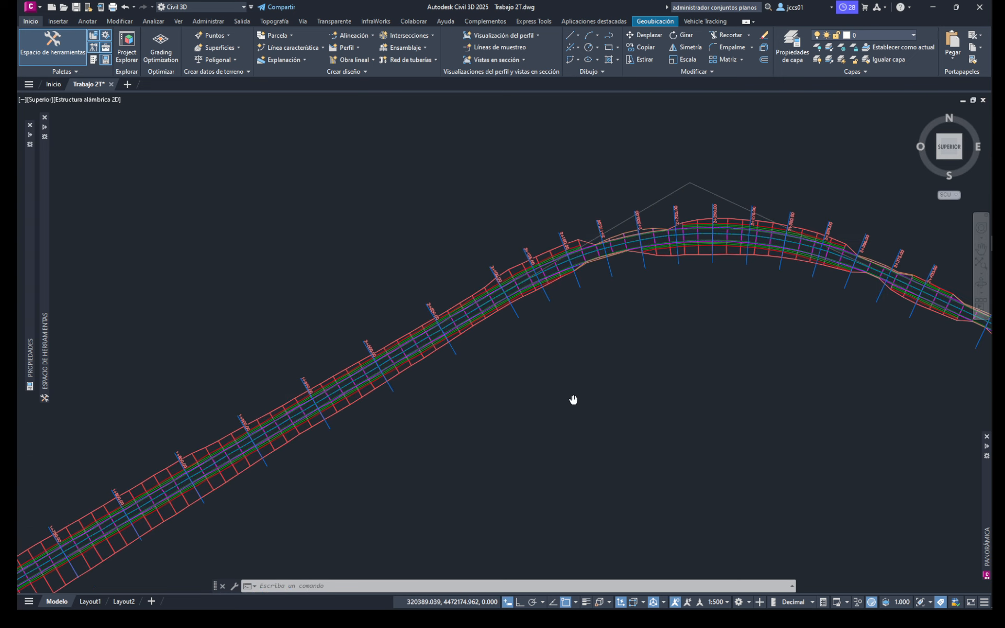
{"action": "scroll", "coordinate": [569, 327], "scroll_direction": "up", "scroll_amount": 2}
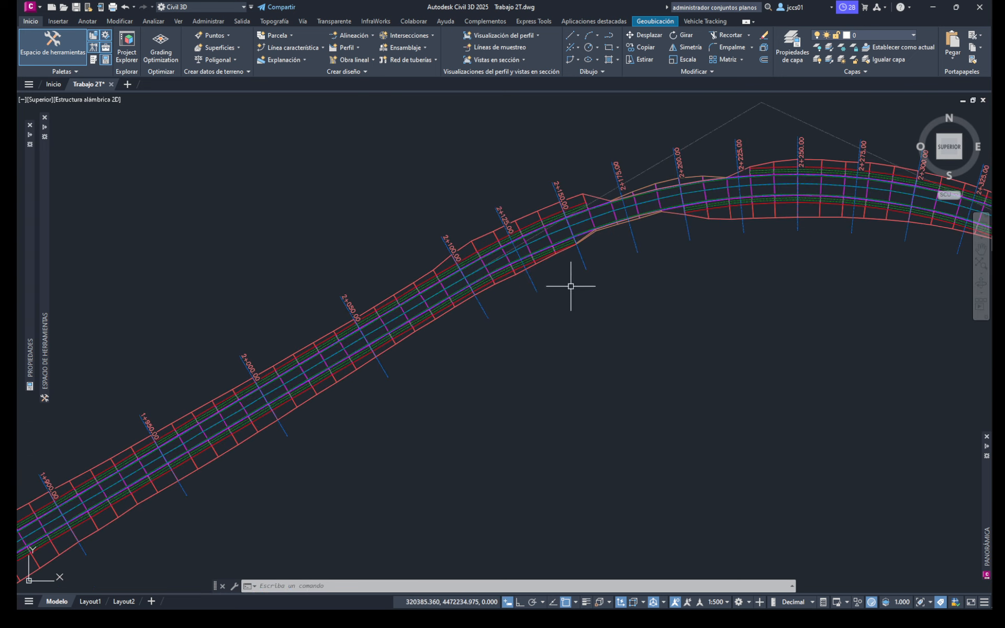
Step: Review the sample line list in the group properties through to its last entry, leaving the settings as they are
{"action": "left_click", "coordinate": [484, 314]}
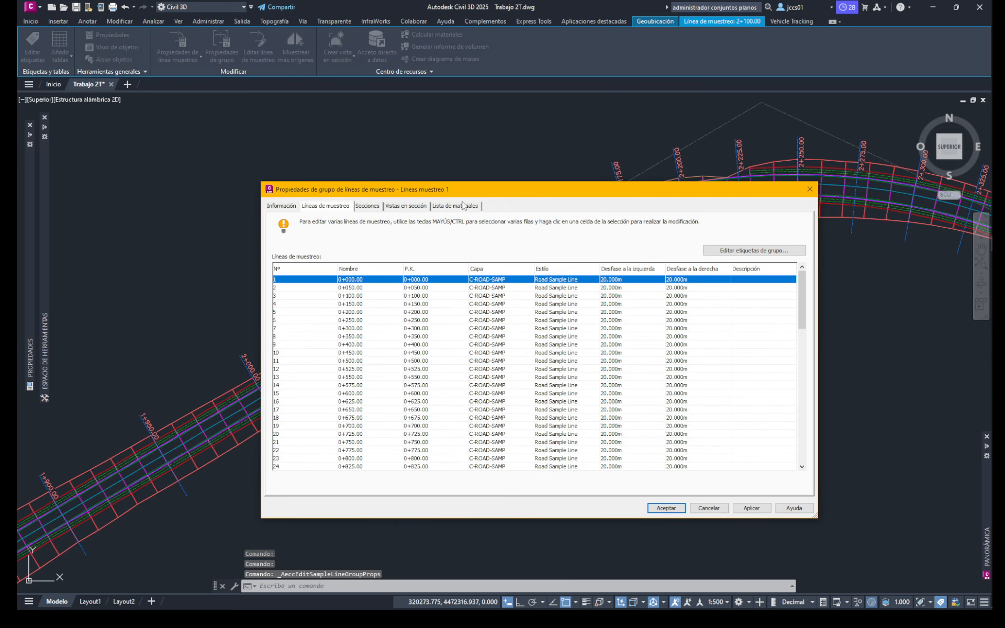
{"action": "left_click_drag", "start_coordinate": [463, 193], "coordinate": [461, 156]}
{"action": "scroll", "coordinate": [417, 333], "scroll_direction": "down", "scroll_amount": 15}
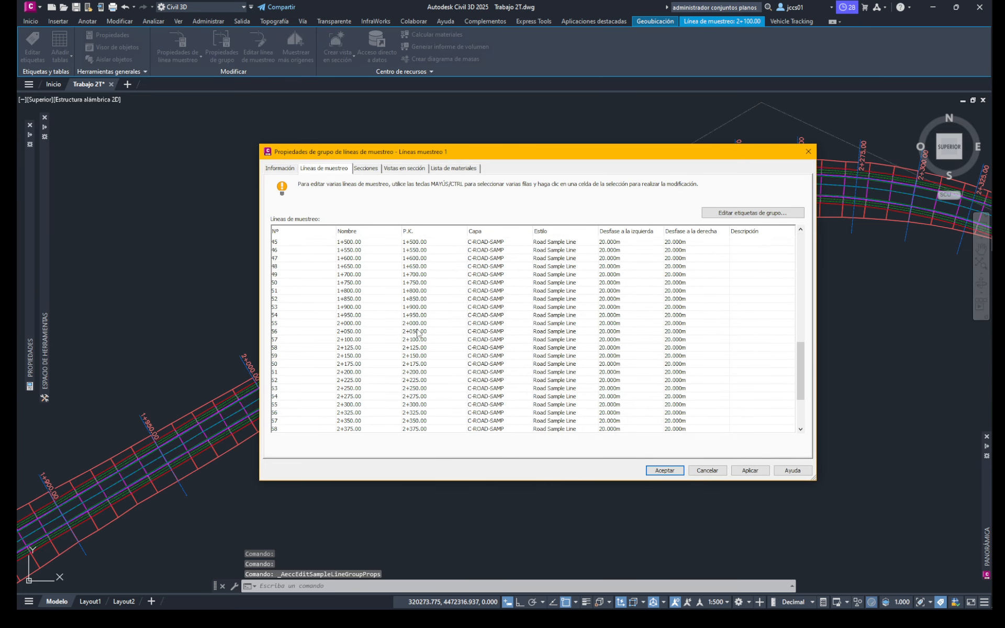
{"action": "scroll", "coordinate": [417, 333], "scroll_direction": "down", "scroll_amount": 5}
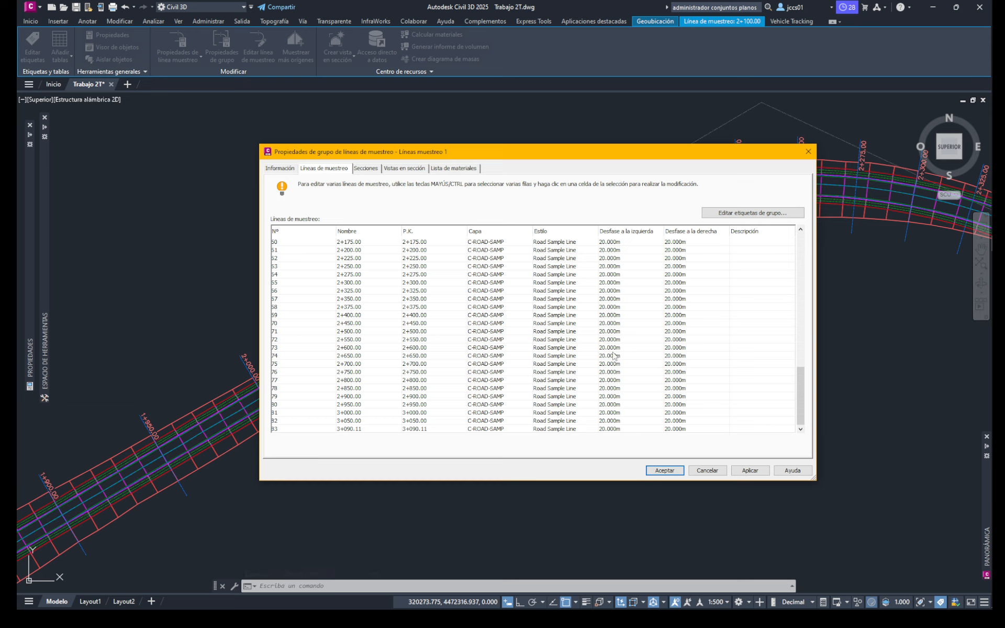
{"action": "left_click", "coordinate": [698, 471]}
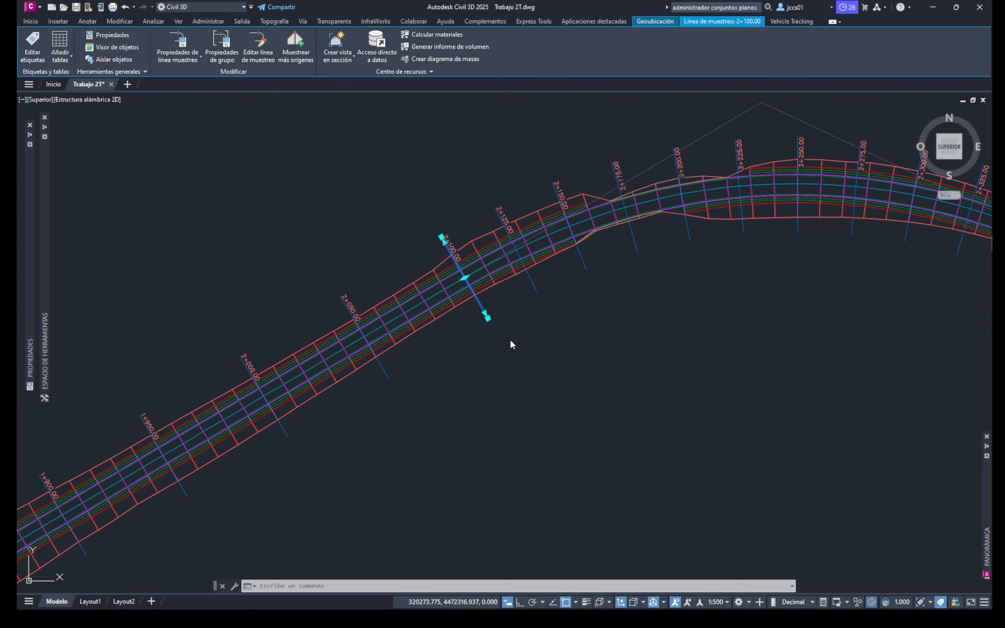
{"action": "left_click", "coordinate": [544, 323]}
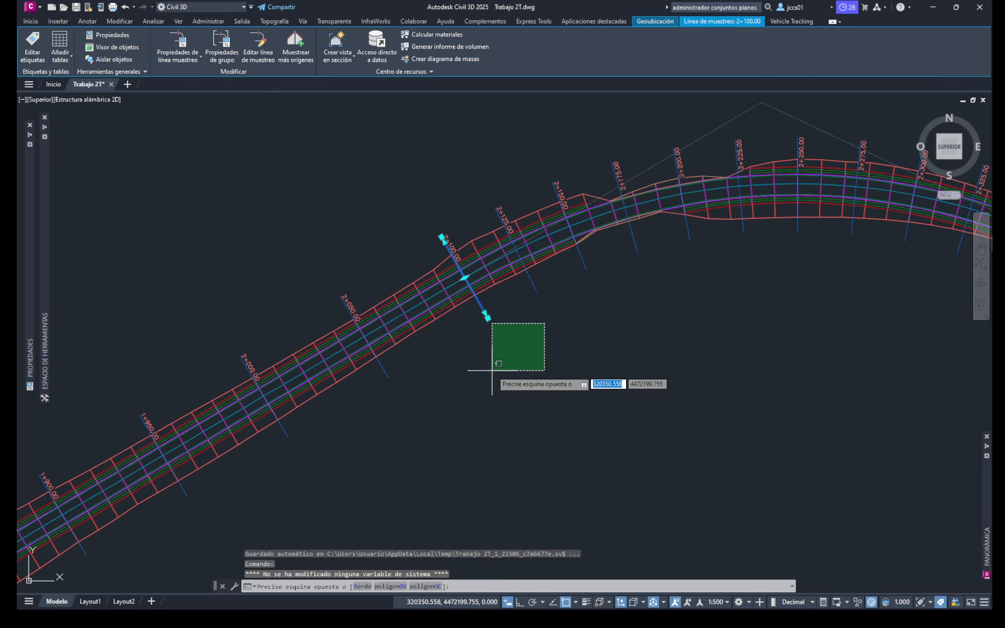
{"action": "key", "text": "Escape"}
{"action": "key", "text": "Escape"}
{"action": "key", "text": "Escape"}
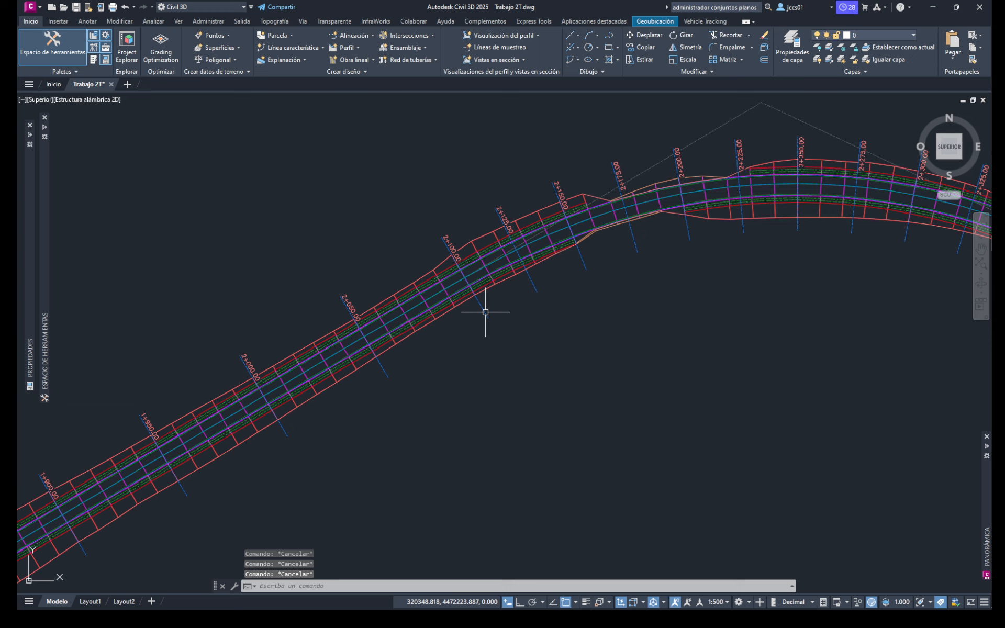
Step: Open the sample line at station 2+100.00 for editing
{"action": "left_click", "coordinate": [485, 312]}
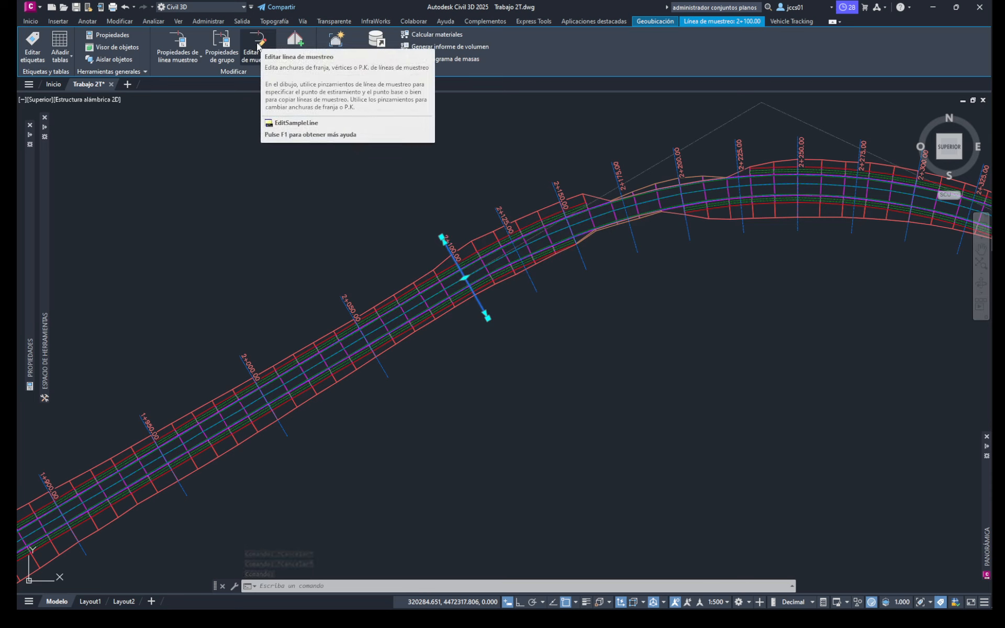
{"action": "left_click", "coordinate": [257, 52]}
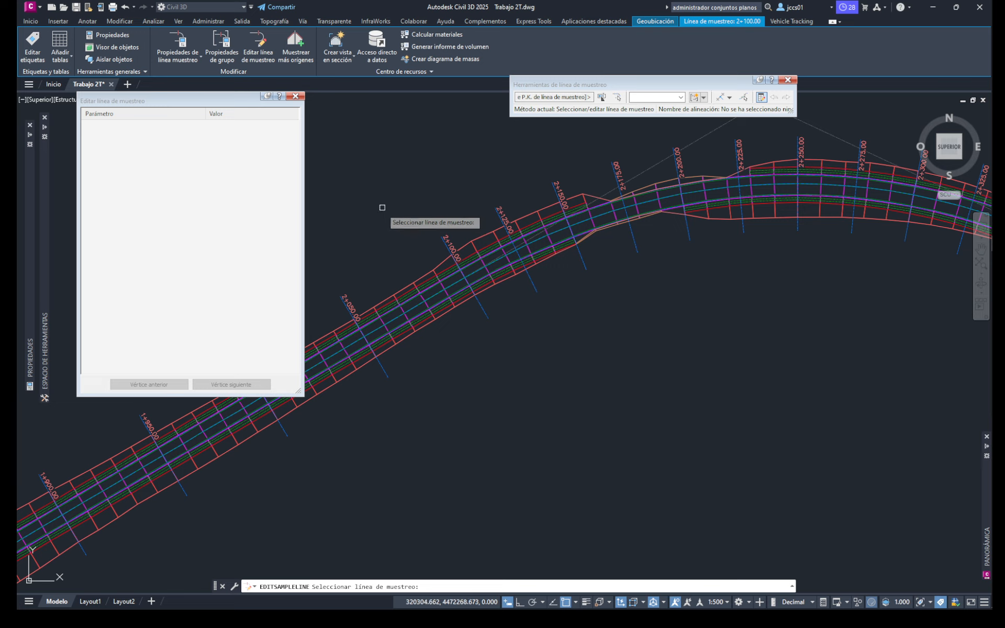
{"action": "left_click", "coordinate": [479, 310]}
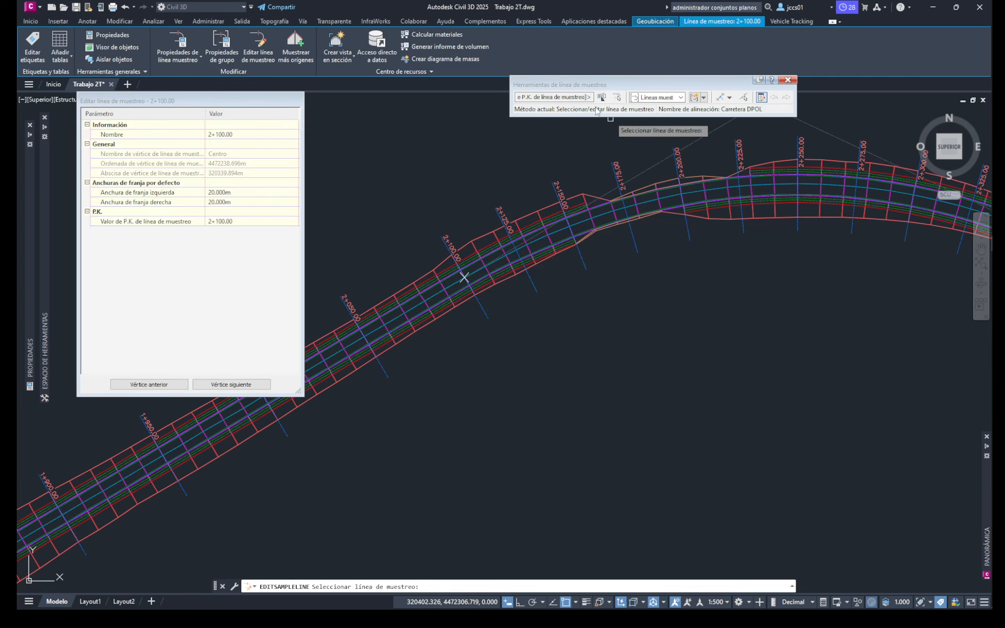
Step: Reopen the sample line creation settings by station range and change the increment on curves
{"action": "left_click", "coordinate": [729, 98]}
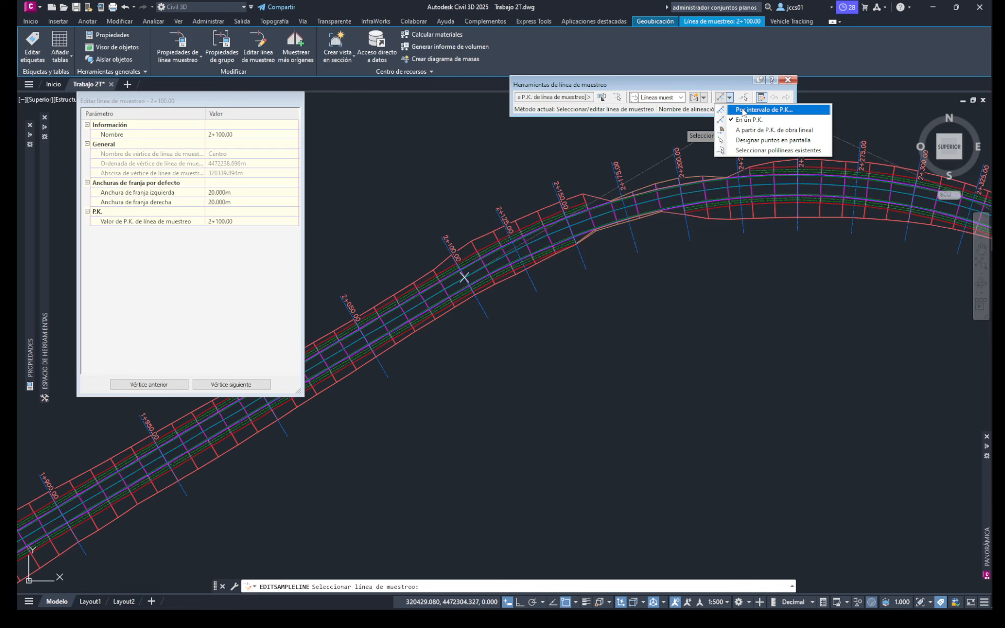
{"action": "left_click", "coordinate": [743, 110]}
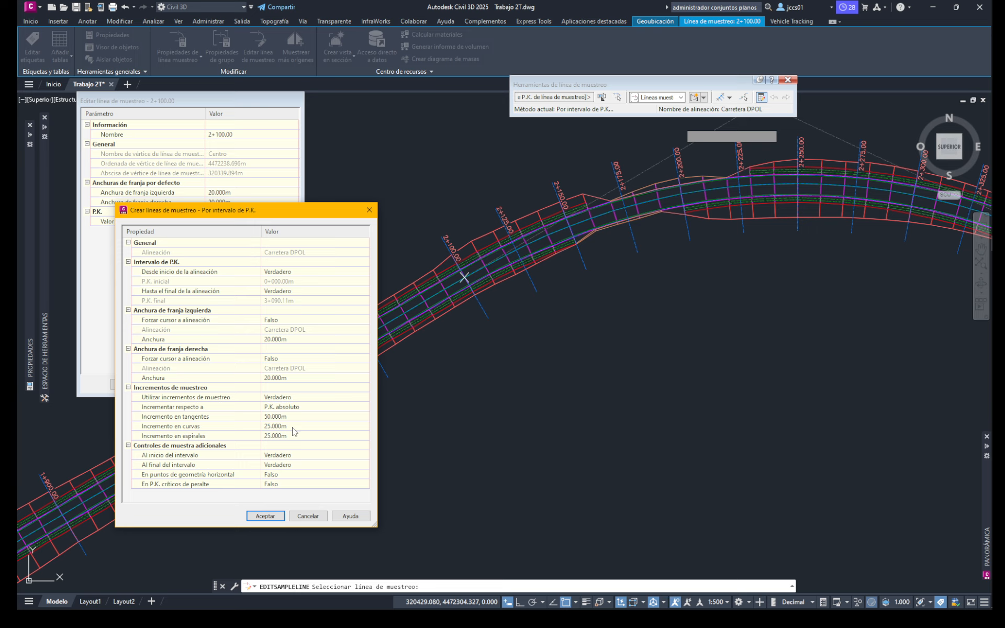
{"action": "left_click", "coordinate": [293, 426]}
{"action": "type", "text": "3"}
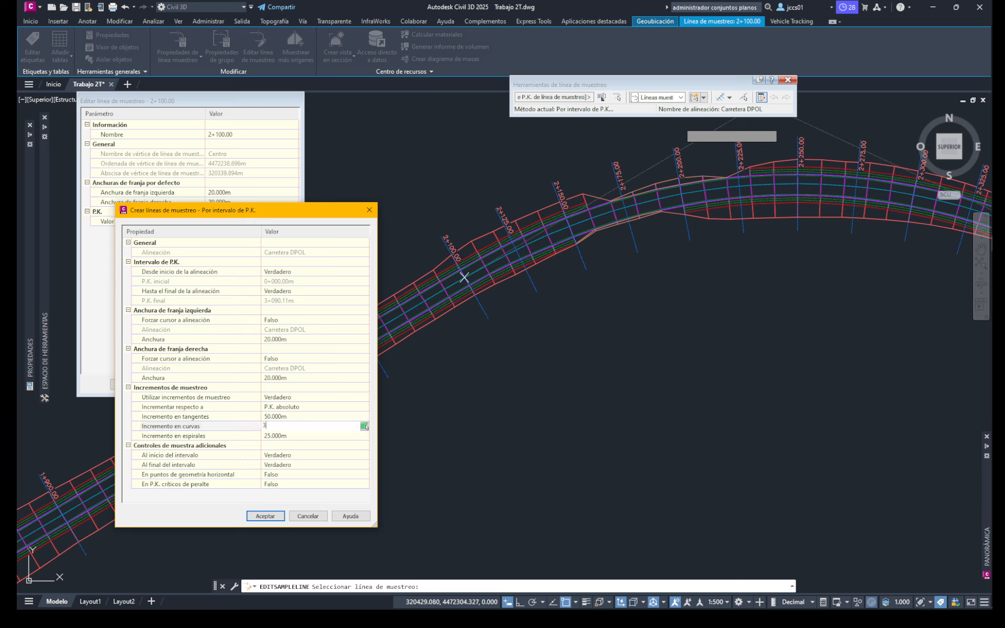
Step: Set the sampling increments in curves and in spirals to 30 m and accept the station-range sample line settings
{"action": "type", "text": "0"}
{"action": "left_click", "coordinate": [290, 437]}
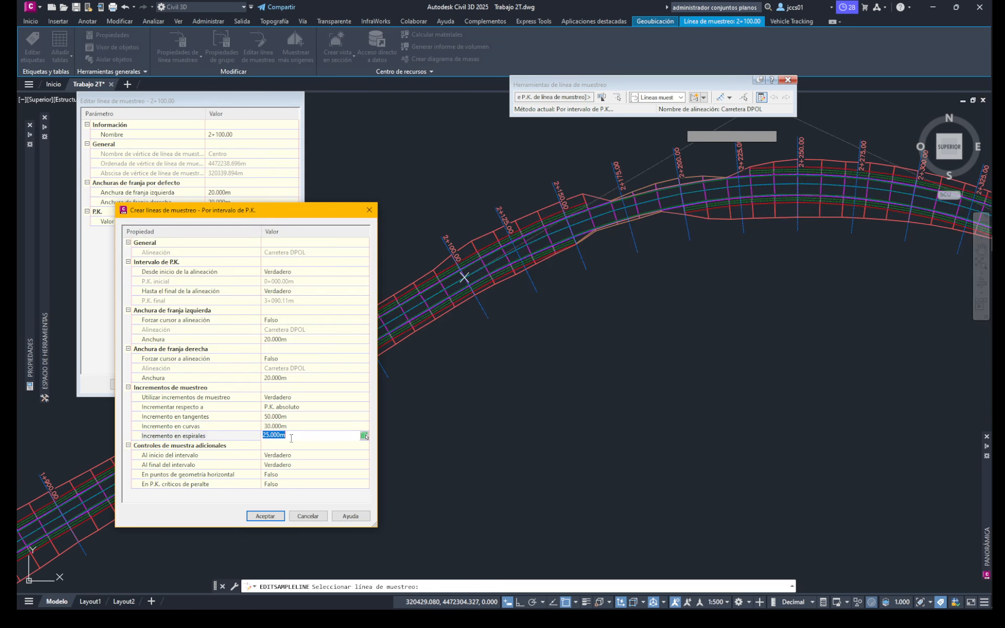
{"action": "type", "text": "30"}
{"action": "left_click", "coordinate": [276, 515]}
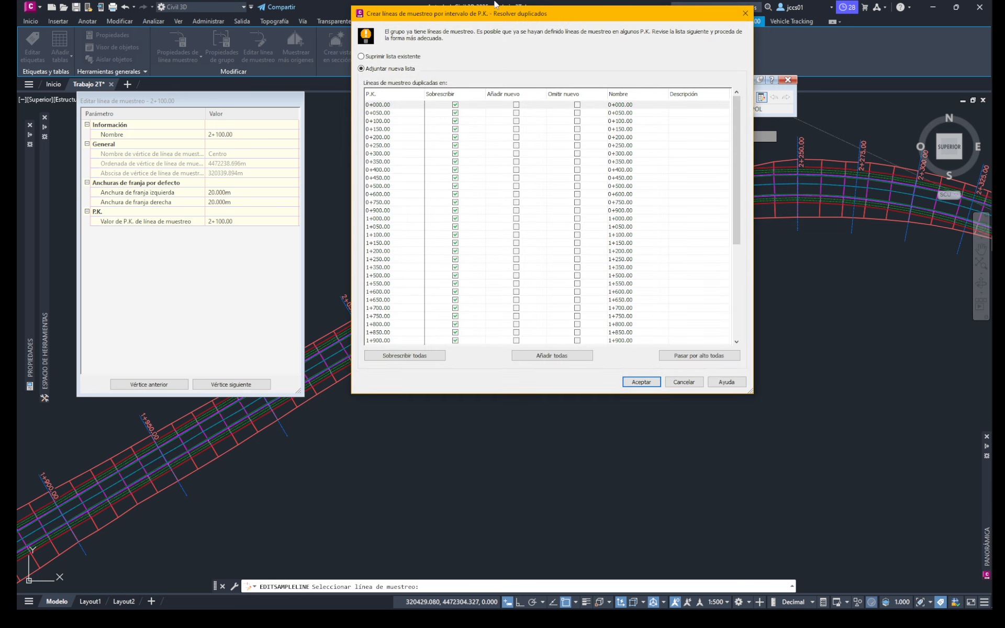
Step: Resolve the duplicate sample lines by deleting the existing list, and finish the sample line editing
{"action": "left_click_drag", "start_coordinate": [497, 13], "coordinate": [555, 126]}
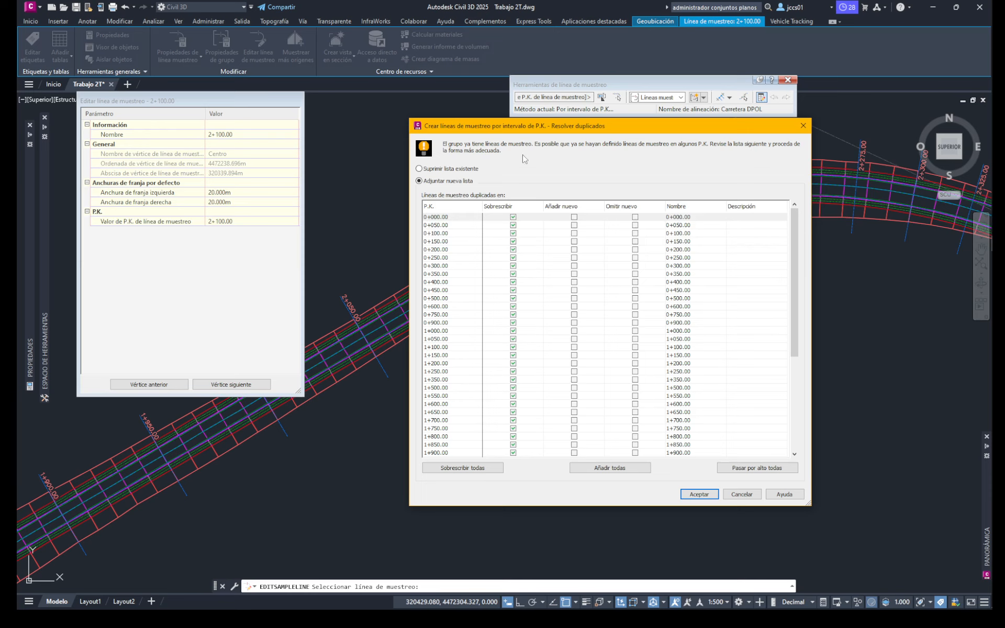
{"action": "left_click", "coordinate": [449, 169]}
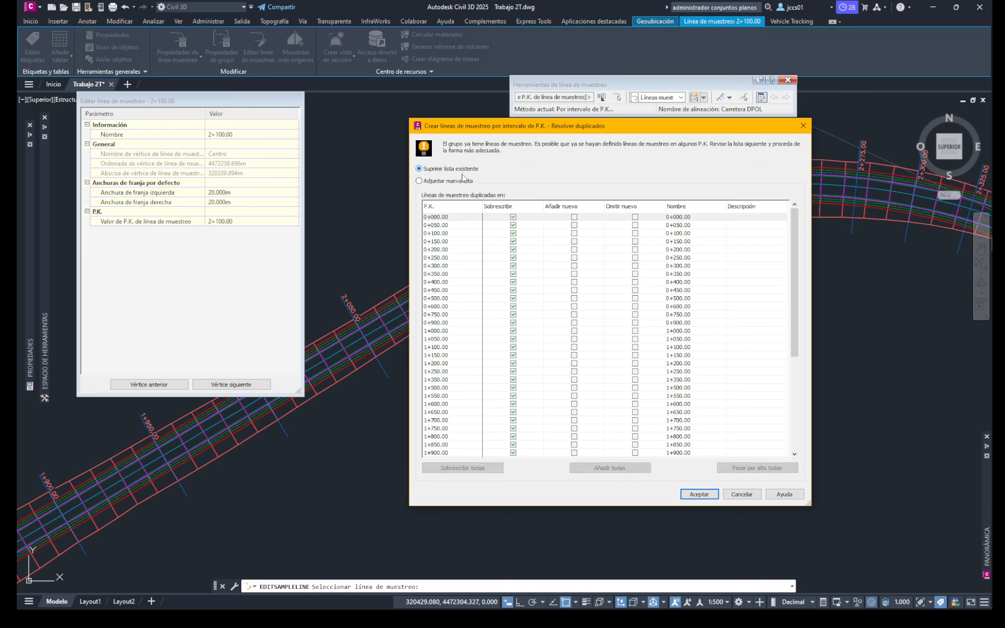
{"action": "left_click", "coordinate": [699, 494]}
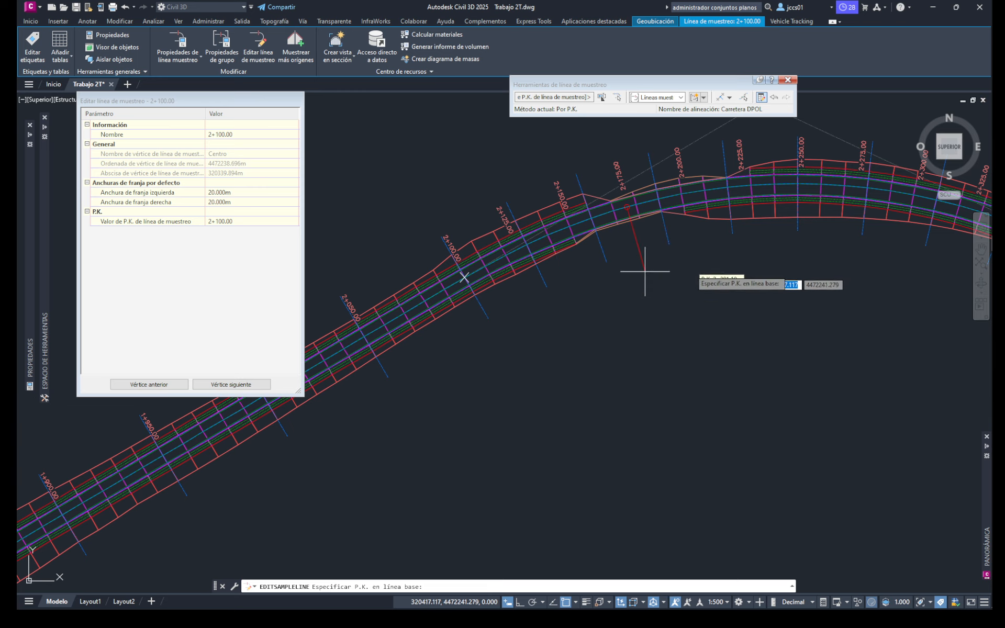
{"action": "key", "text": "Escape"}
{"action": "key", "text": "Escape"}
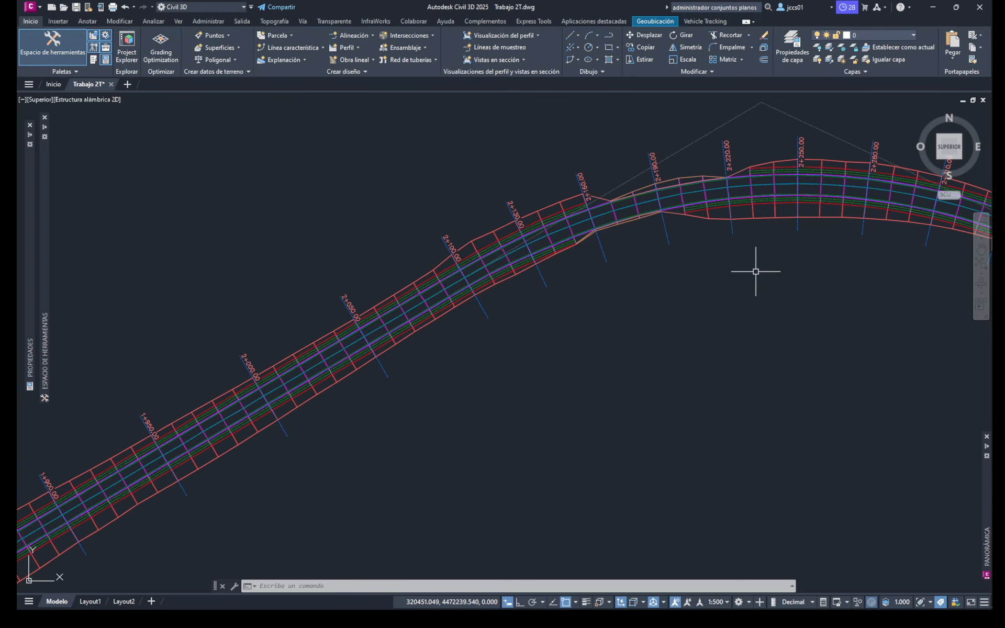
Step: Review the stations of all sample lines in the properties of the Líneas muestreo 1 group
{"action": "left_click", "coordinate": [605, 256]}
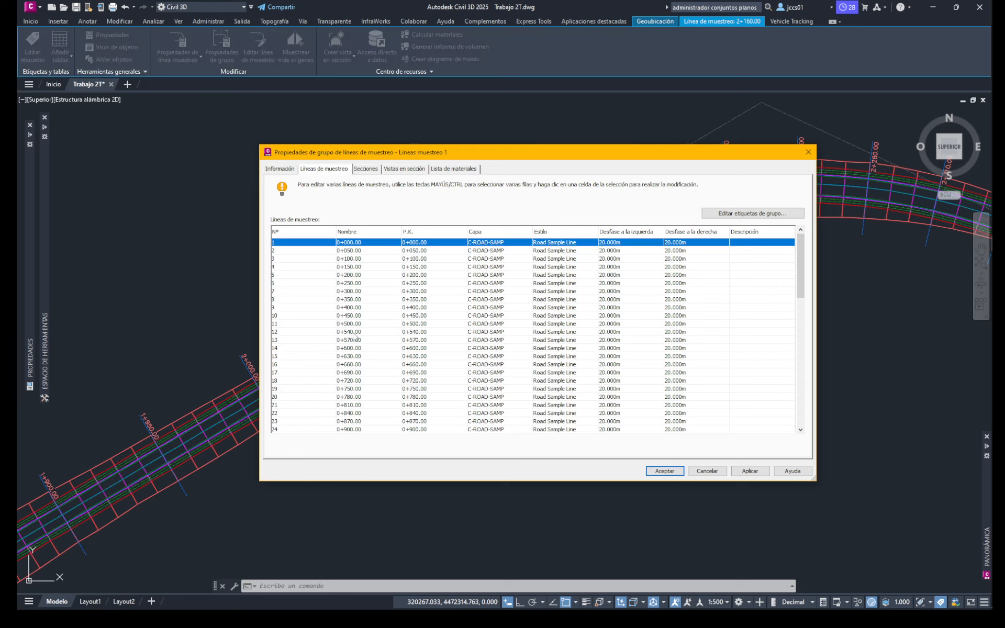
{"action": "scroll", "coordinate": [353, 337], "scroll_direction": "down", "scroll_amount": 15}
{"action": "scroll", "coordinate": [354, 337], "scroll_direction": "down", "scroll_amount": 2}
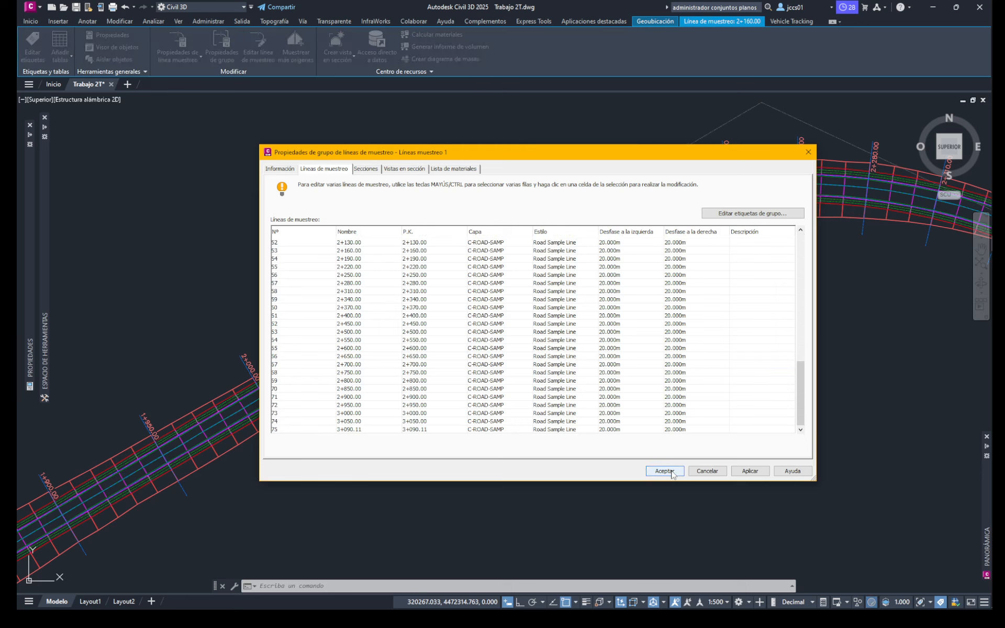
{"action": "left_click", "coordinate": [666, 471]}
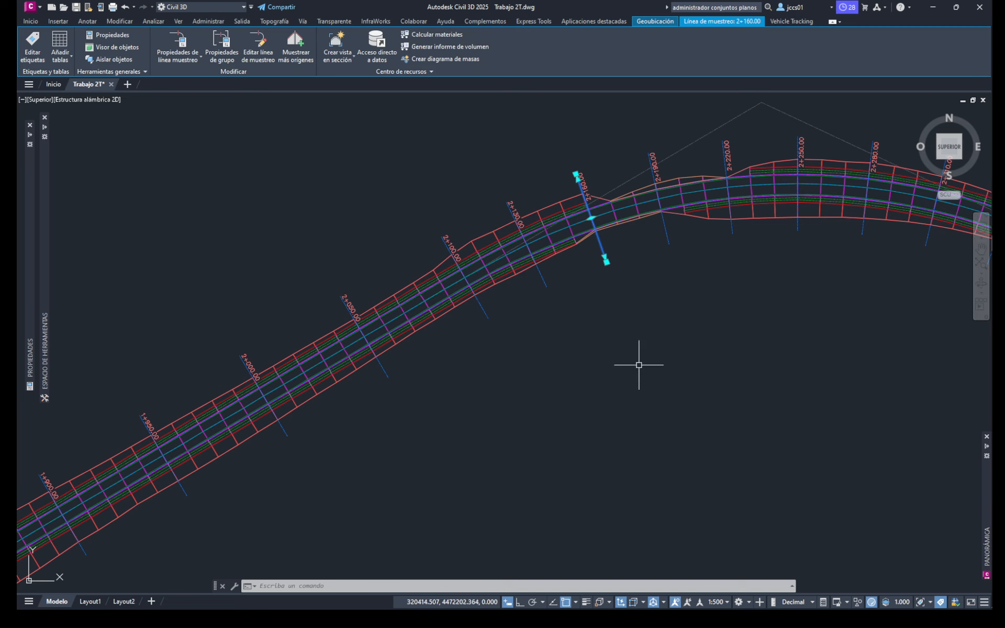
{"action": "key", "text": "Escape"}
Step: Start computing materials for the Carretera DPOL alignment with the Líneas muestreo 1 sample line group
{"action": "scroll", "coordinate": [641, 329], "scroll_direction": "down", "scroll_amount": 5}
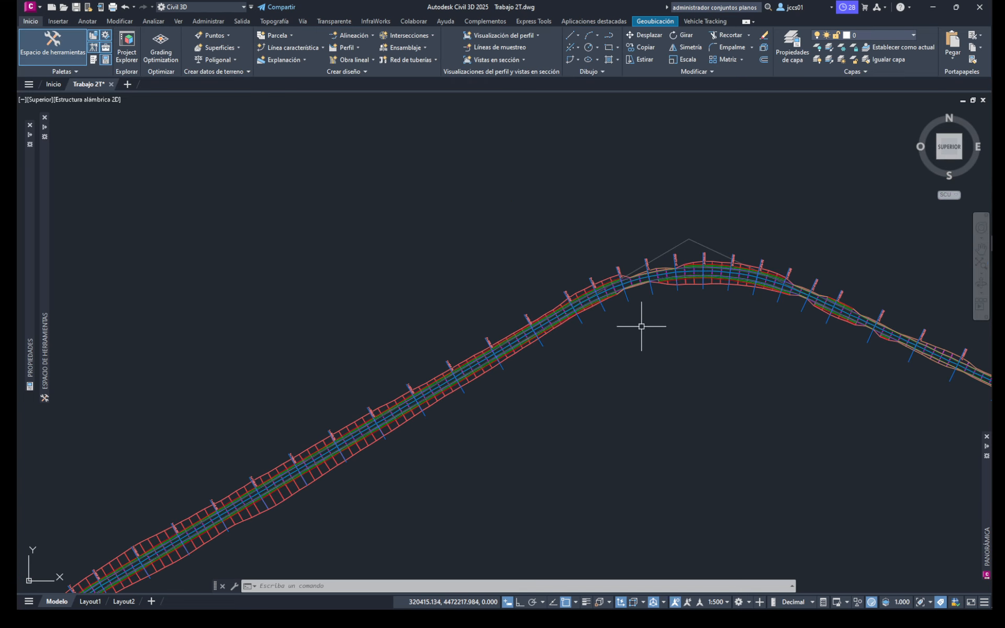
{"action": "scroll", "coordinate": [590, 295], "scroll_direction": "down", "scroll_amount": 2}
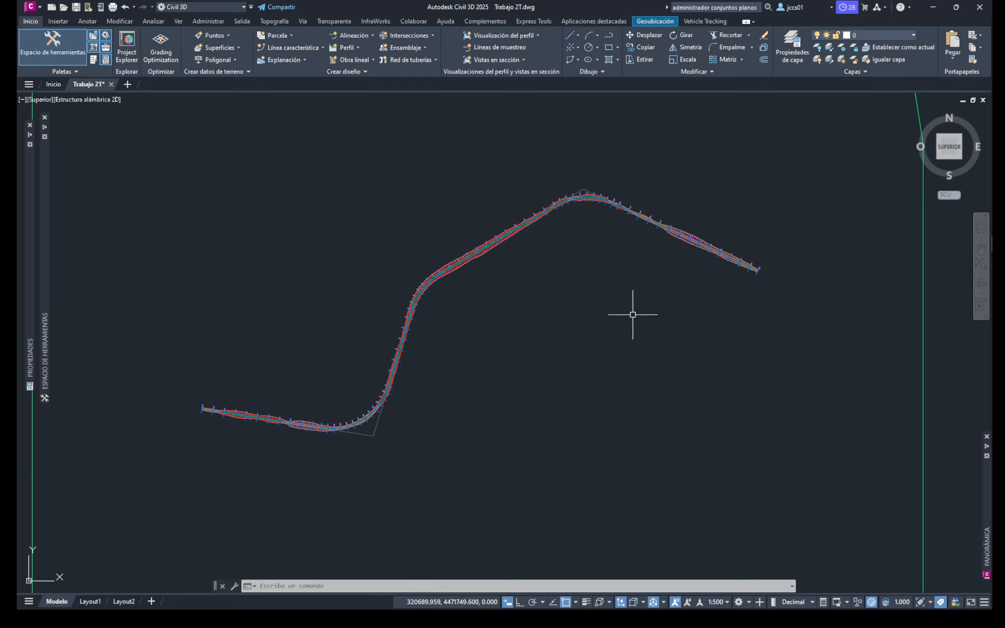
{"action": "mouse_move", "coordinate": [586, 353]}
{"action": "middle_mouse_down"}
{"action": "mouse_move", "coordinate": [580, 386]}
{"action": "mouse_move", "coordinate": [556, 376]}
{"action": "middle_mouse_up"}
{"action": "scroll", "coordinate": [580, 384], "scroll_direction": "down", "scroll_amount": 3}
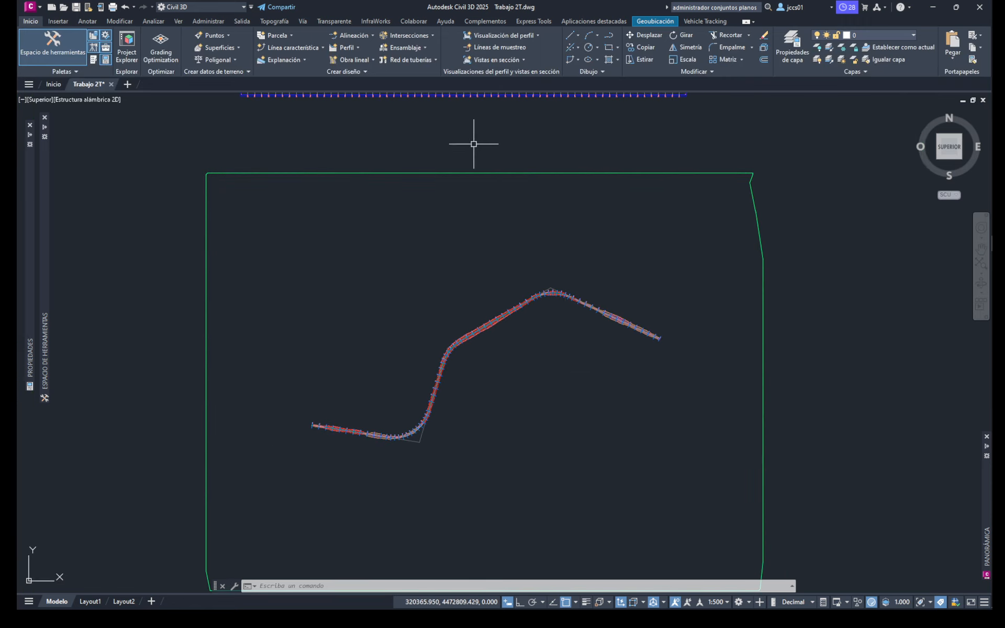
{"action": "left_click", "coordinate": [157, 22]}
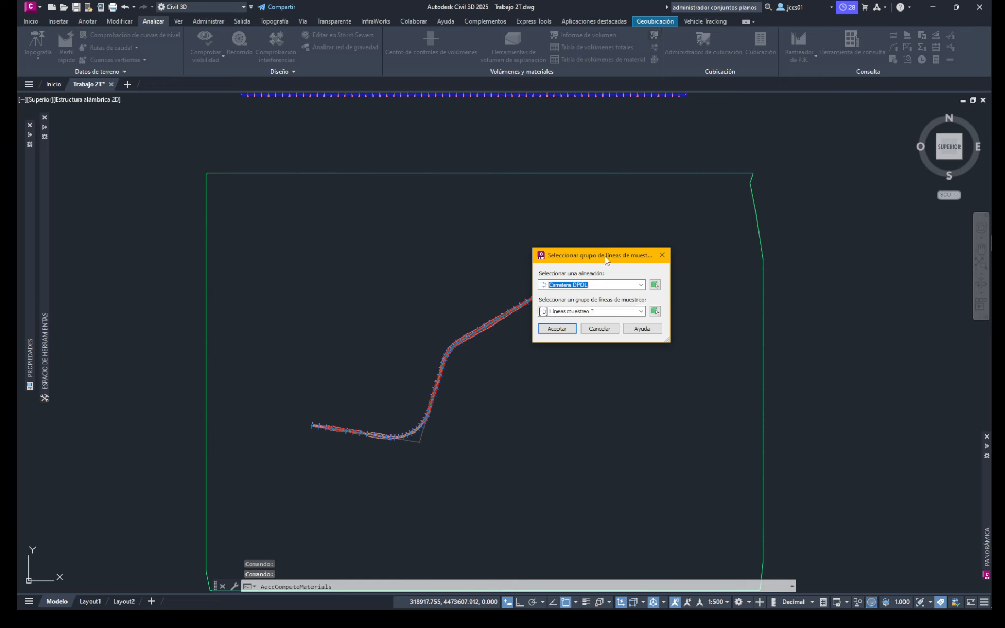
{"action": "left_click_drag", "start_coordinate": [604, 260], "coordinate": [530, 164]}
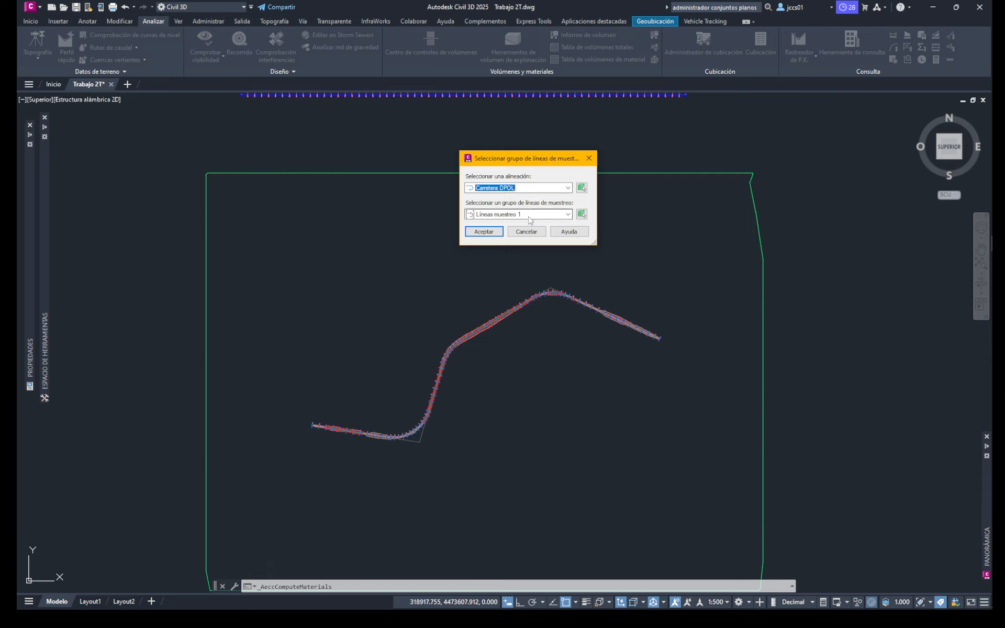
{"action": "left_click", "coordinate": [523, 215]}
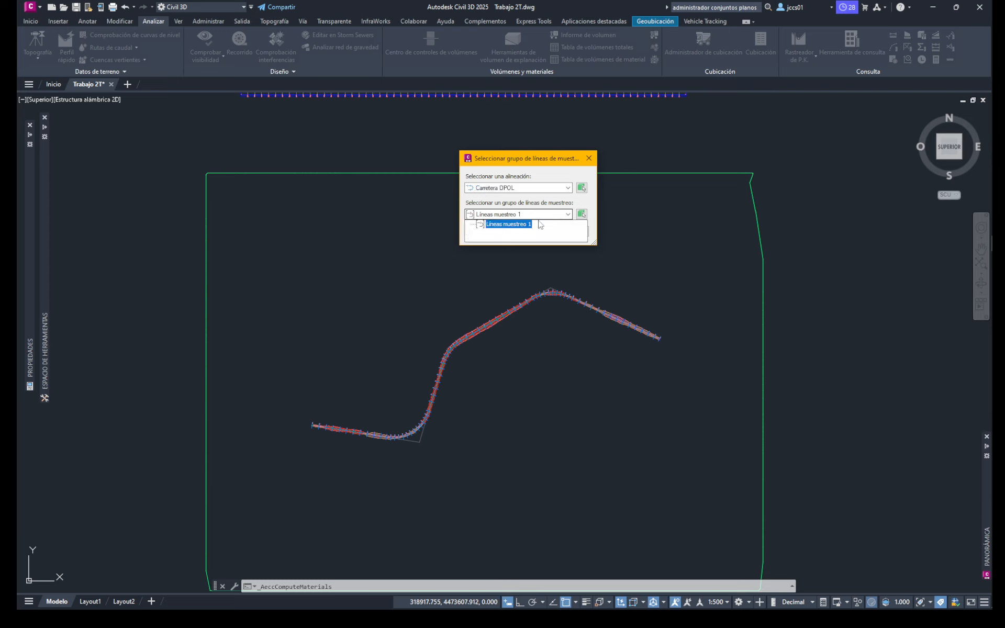
{"action": "left_click", "coordinate": [523, 224]}
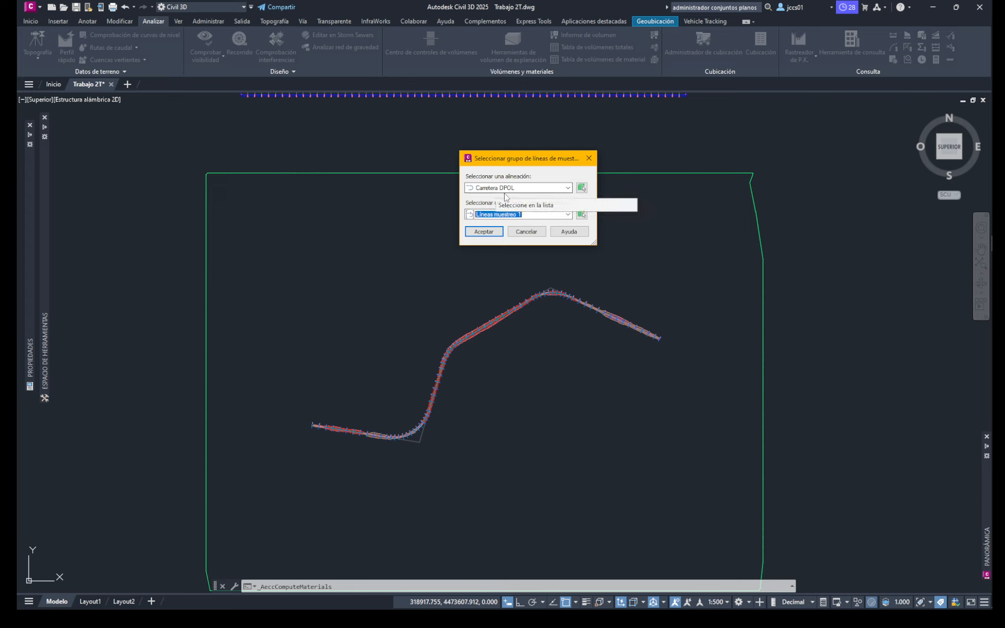
{"action": "left_click", "coordinate": [507, 188]}
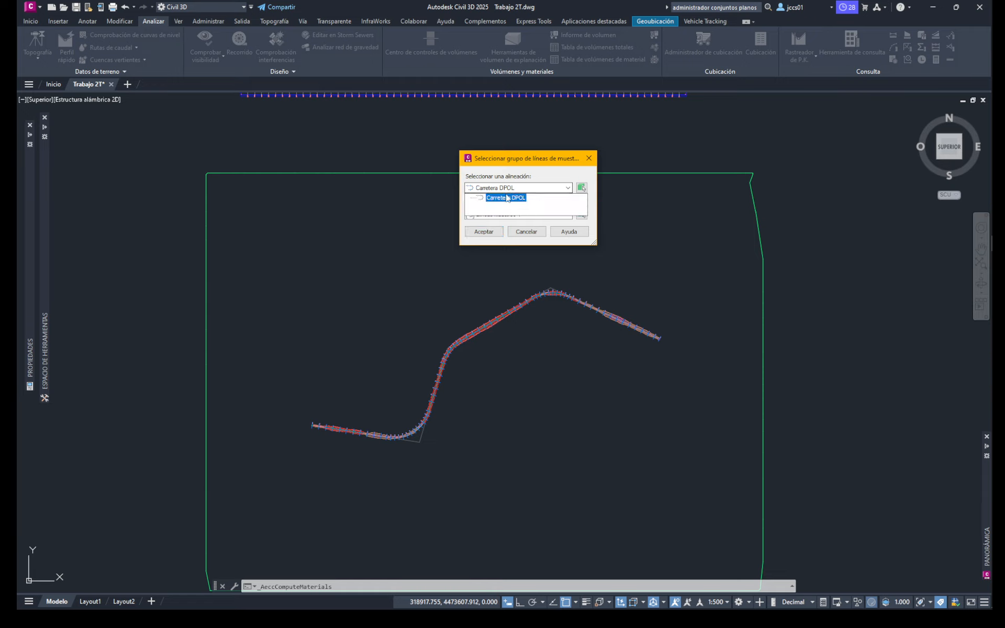
{"action": "left_click", "coordinate": [540, 176]}
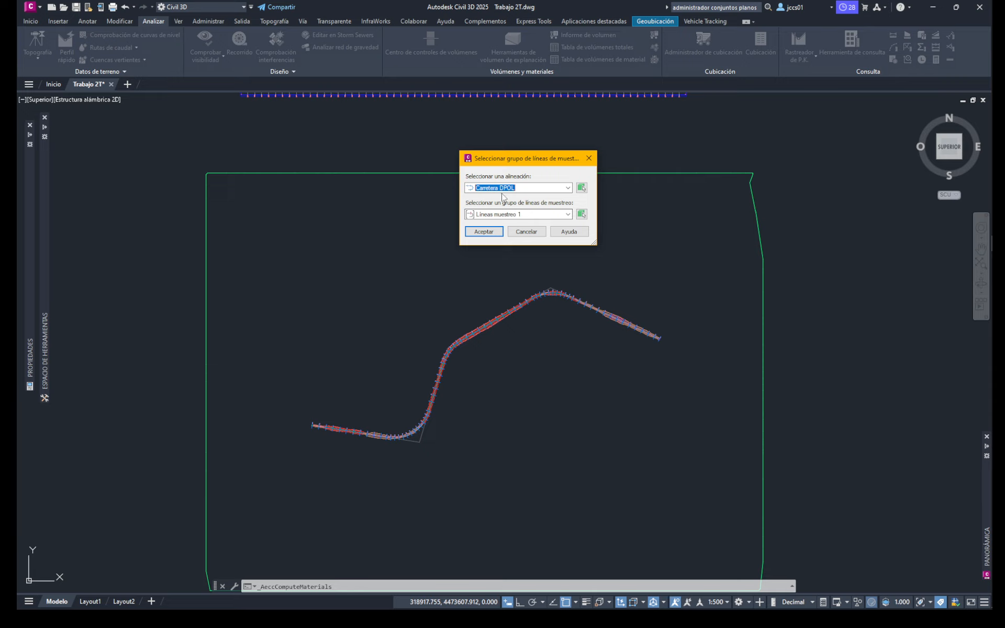
{"action": "left_click", "coordinate": [488, 233]}
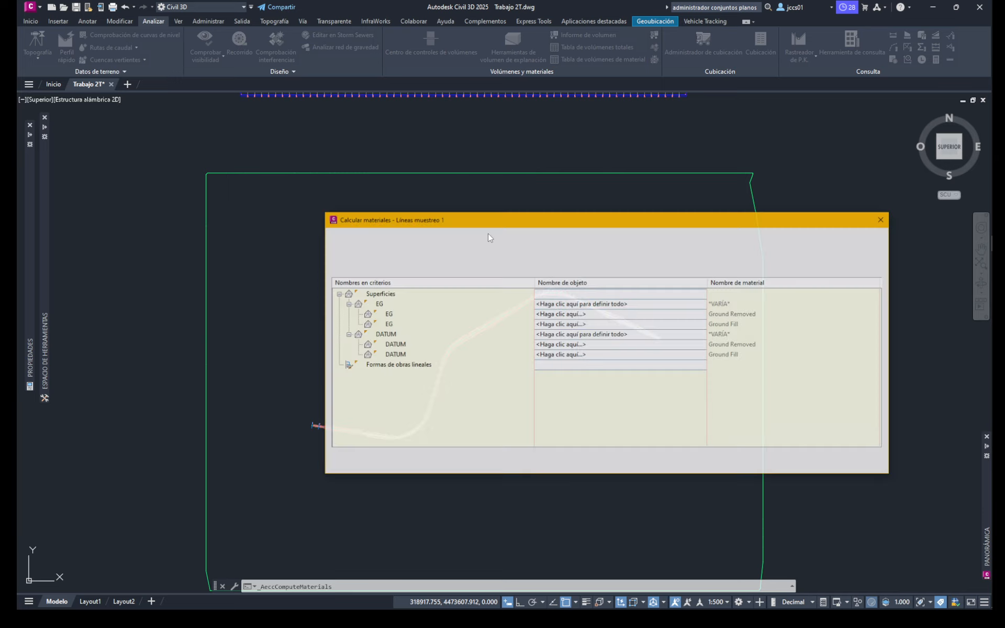
Step: Create new quantity takeoff criteria for the material calculation and name them Cubicación DPOL
{"action": "left_click_drag", "start_coordinate": [498, 222], "coordinate": [458, 201]}
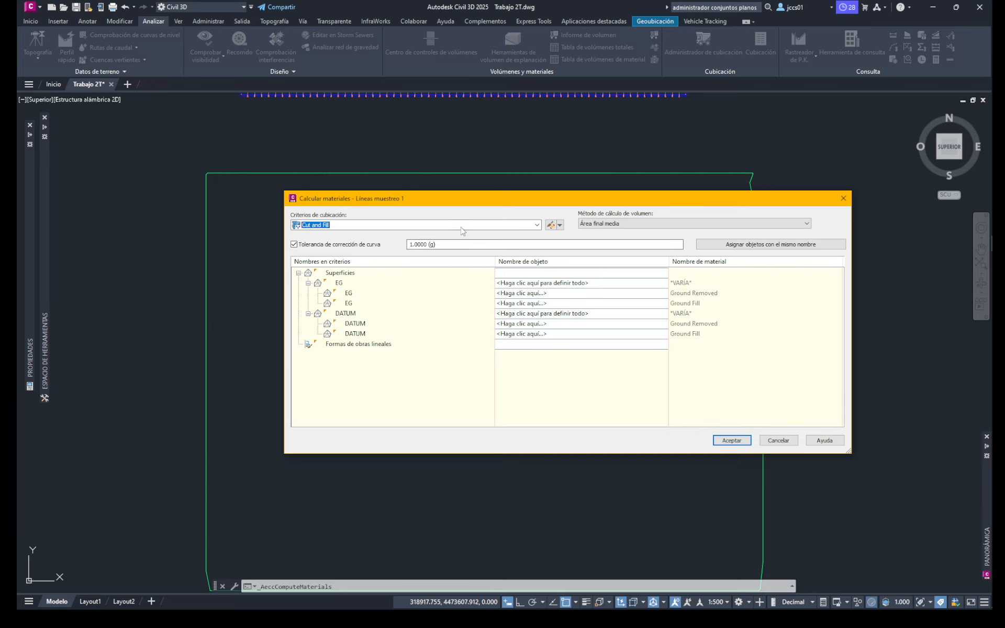
{"action": "left_click_drag", "start_coordinate": [460, 204], "coordinate": [454, 210]}
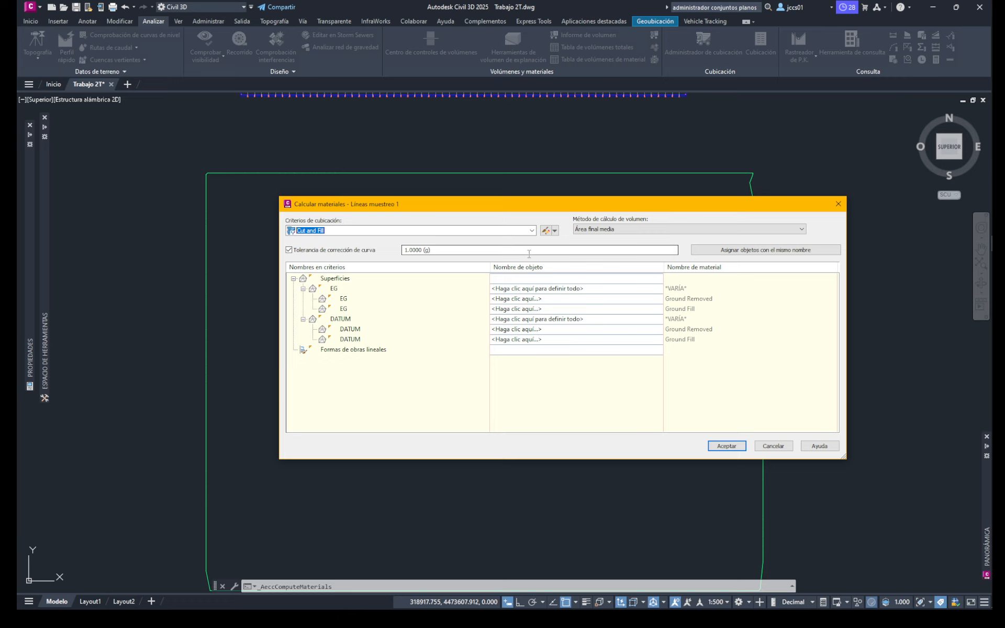
{"action": "left_click", "coordinate": [531, 231]}
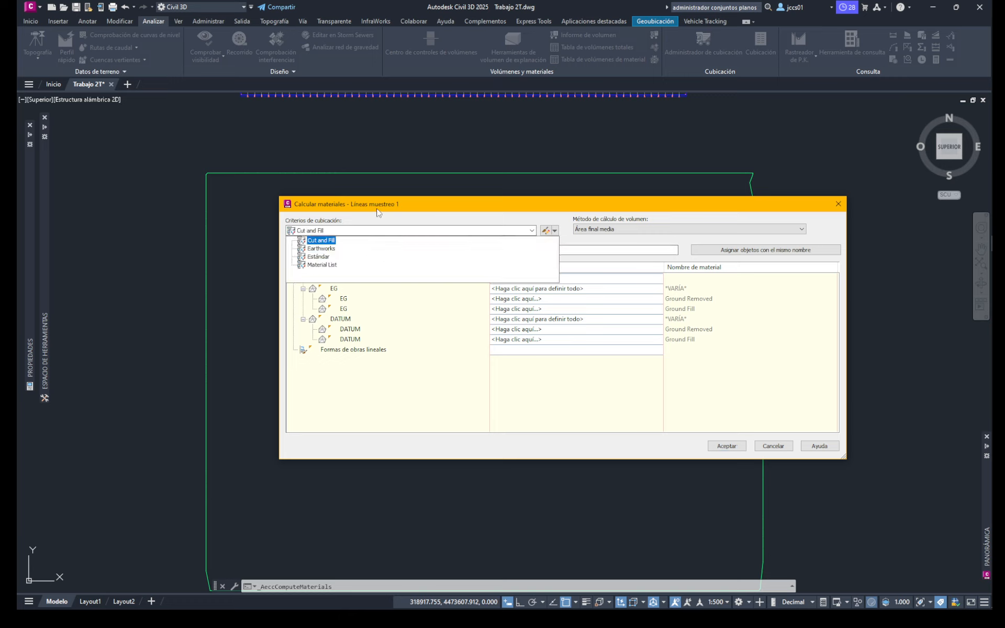
{"action": "left_click_drag", "start_coordinate": [377, 208], "coordinate": [367, 208]}
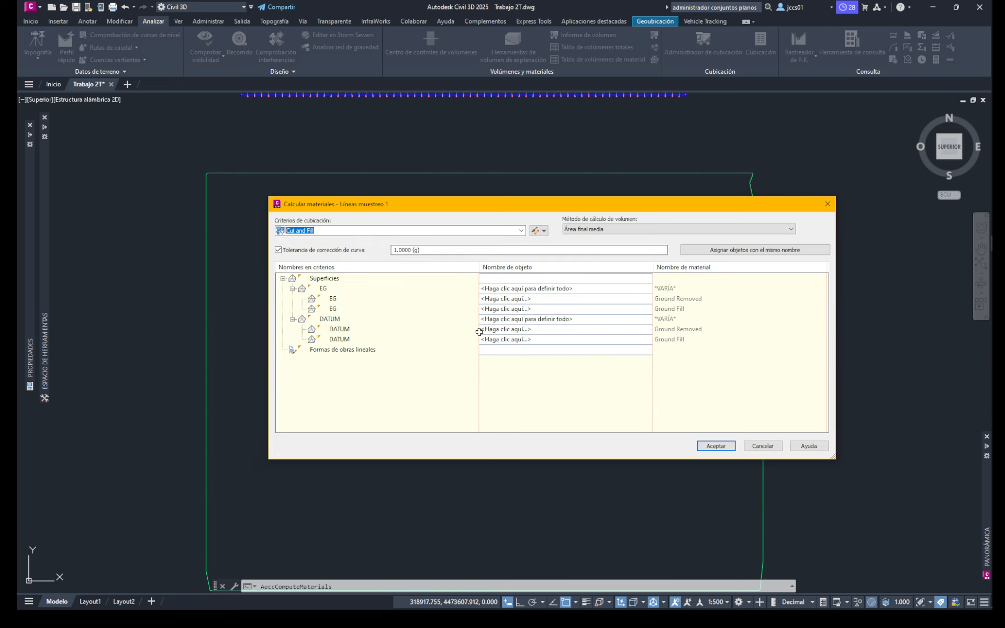
{"action": "left_click", "coordinate": [544, 231]}
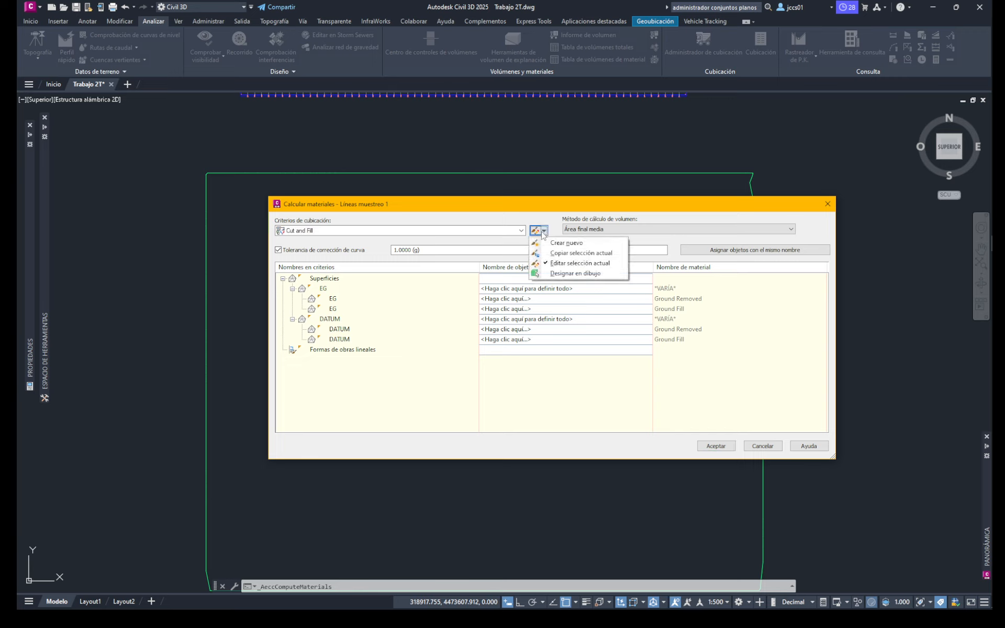
{"action": "left_click", "coordinate": [556, 244]}
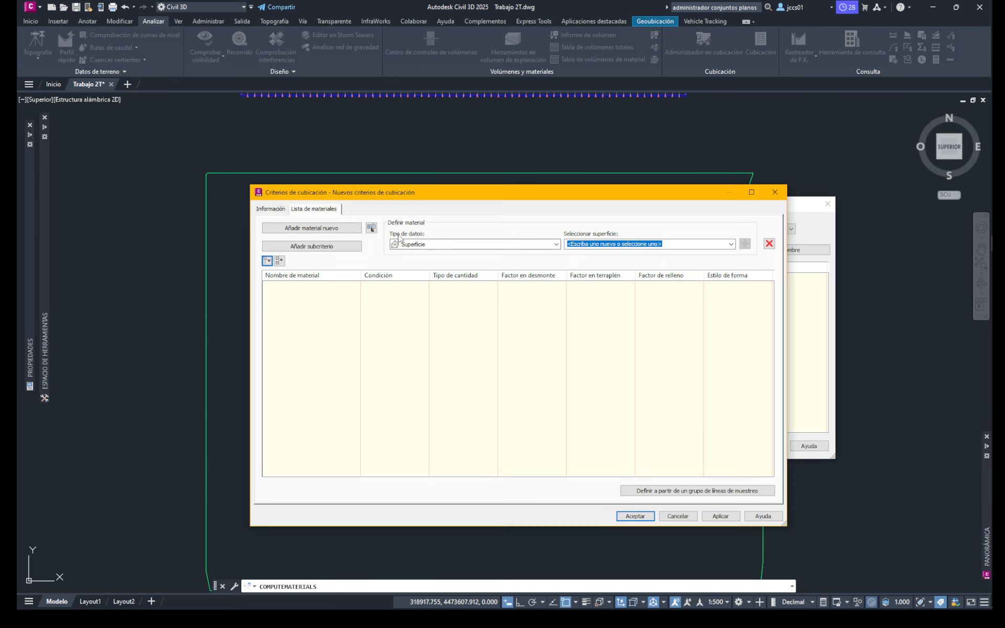
{"action": "left_click", "coordinate": [271, 210]}
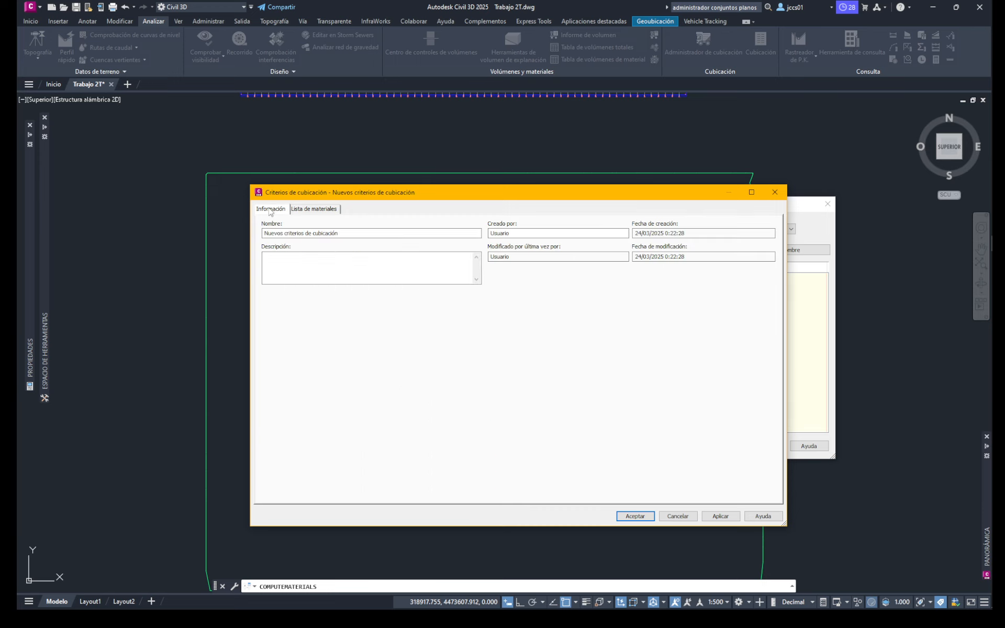
{"action": "left_click", "coordinate": [351, 233]}
{"action": "left_click_drag", "start_coordinate": [347, 234], "coordinate": [265, 233]}
{"action": "type", "text": "Cubicación DPOL"}
Step: Add the Terreno and Superficie OL surfaces to the Desmontes material in the criteria's material list
{"action": "left_click", "coordinate": [312, 209]}
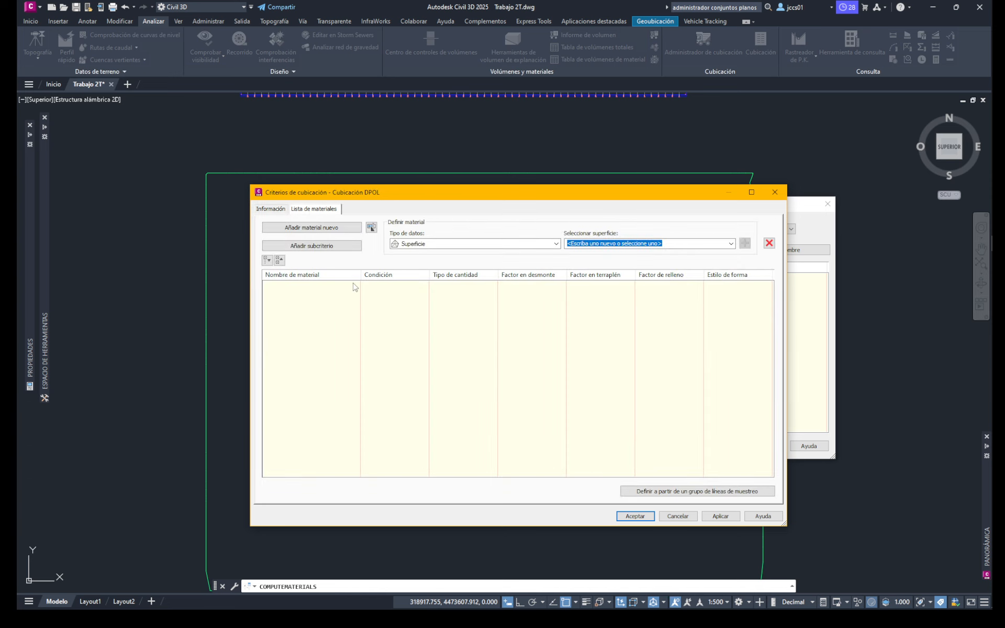
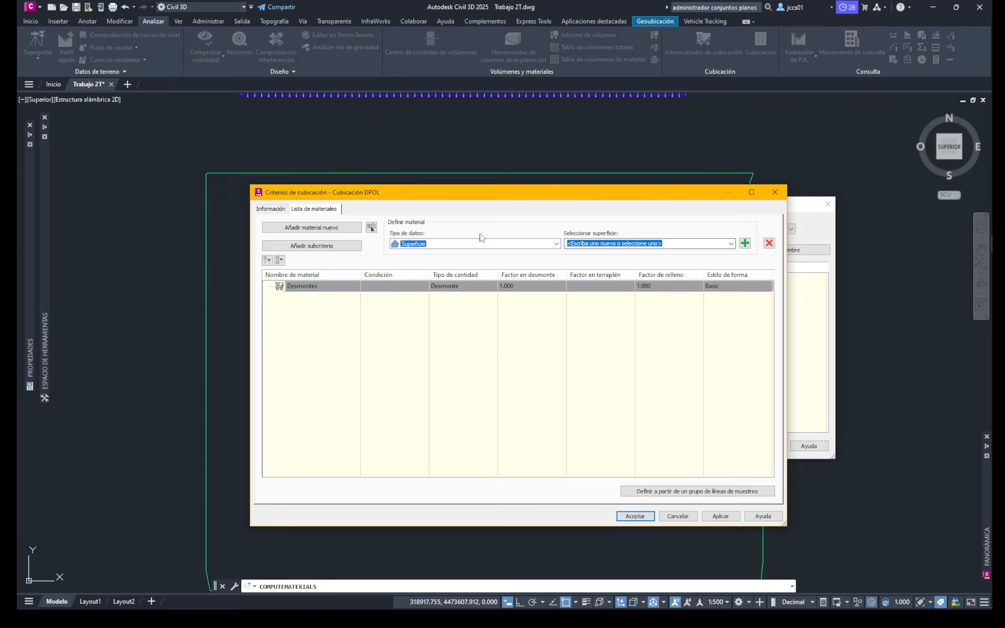
{"action": "left_click", "coordinate": [730, 243]}
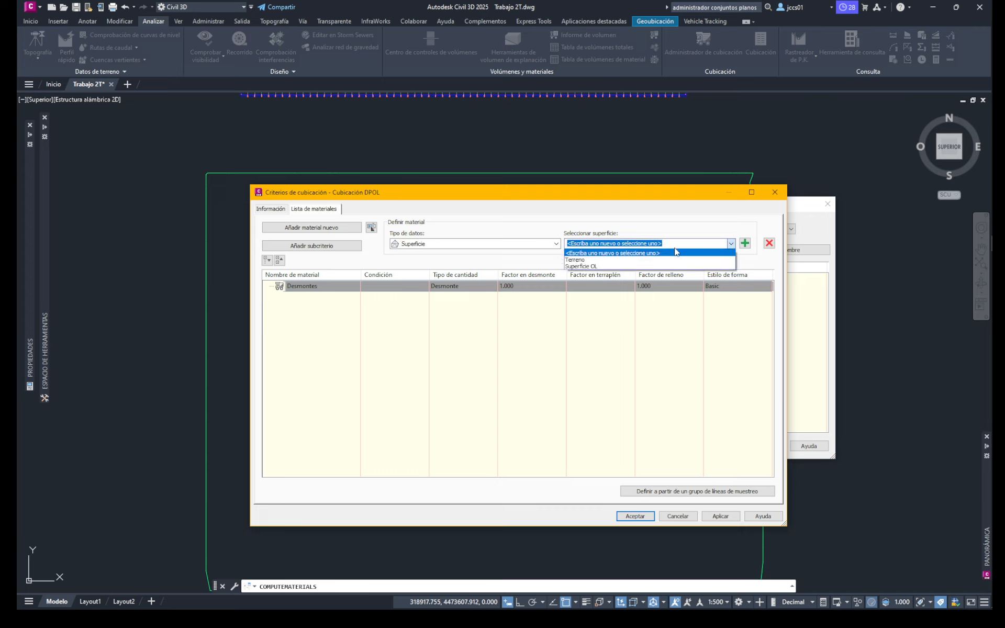
{"action": "left_click", "coordinate": [575, 259]}
{"action": "left_click", "coordinate": [744, 243]}
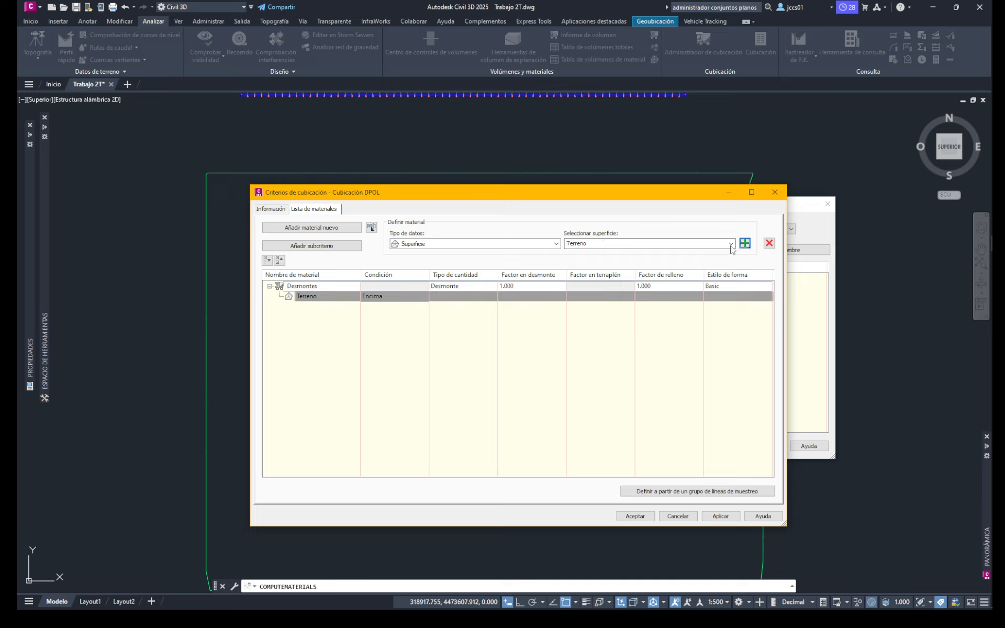
{"action": "left_click", "coordinate": [730, 245]}
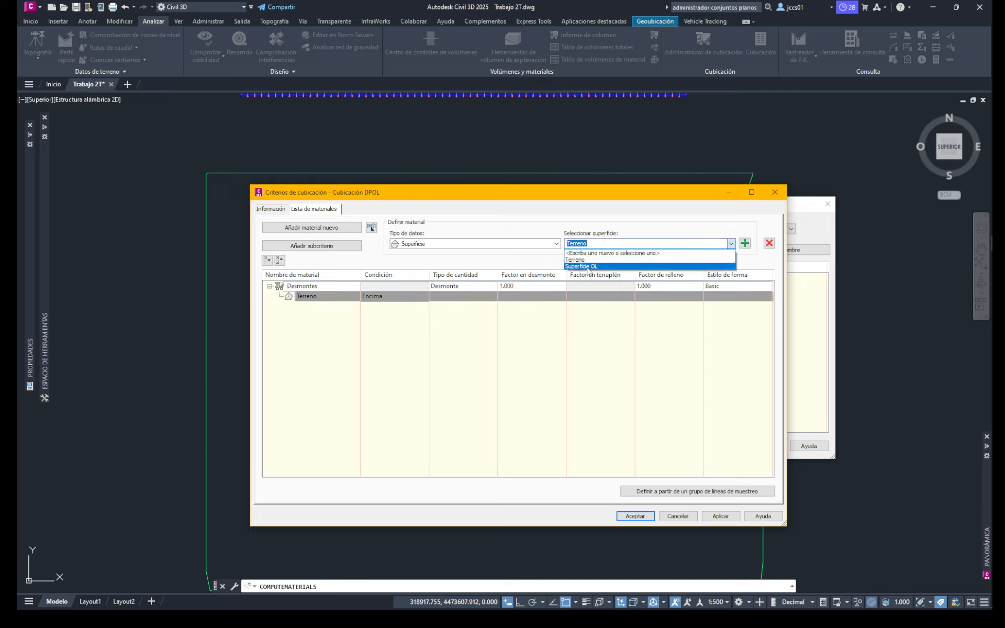
{"action": "left_click", "coordinate": [583, 266]}
{"action": "left_click", "coordinate": [745, 243]}
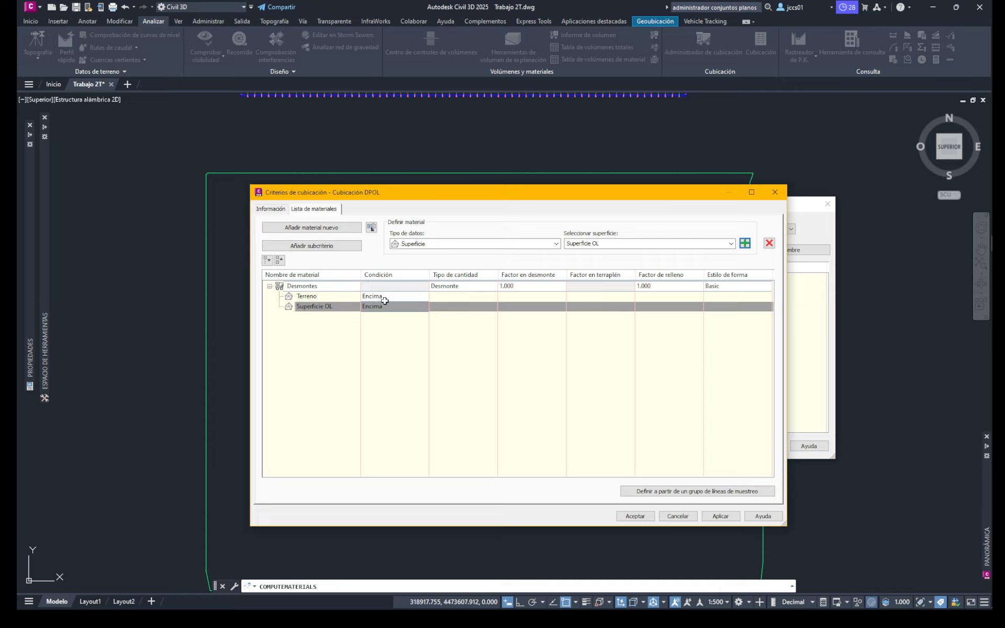
Step: Set the condition of the Superficie OL surface under the Desmontes material to Debajo
{"action": "left_click", "coordinate": [307, 297]}
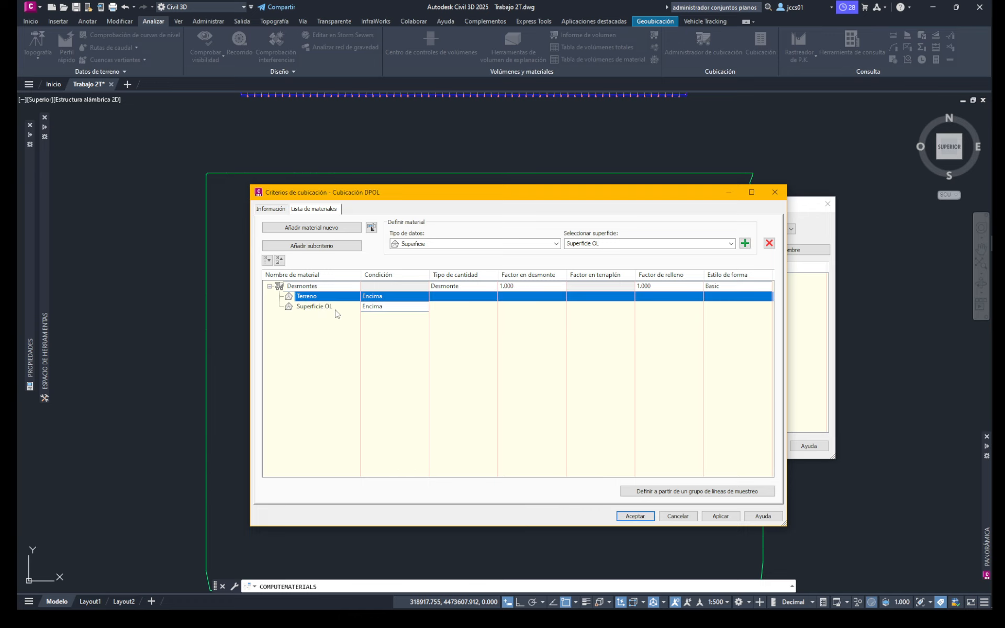
{"action": "left_click", "coordinate": [323, 307]}
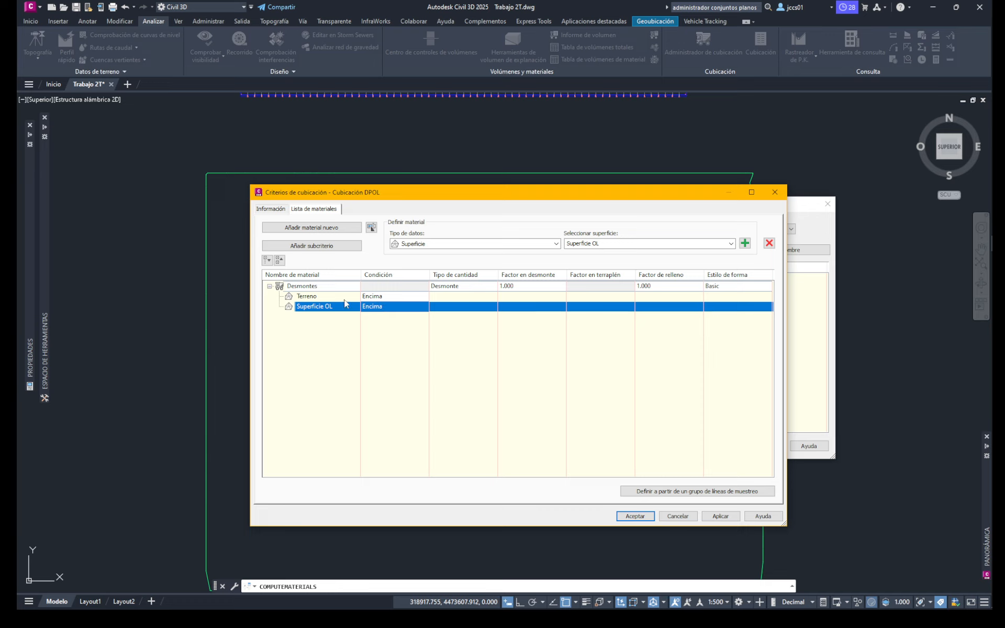
{"action": "left_click", "coordinate": [381, 308]}
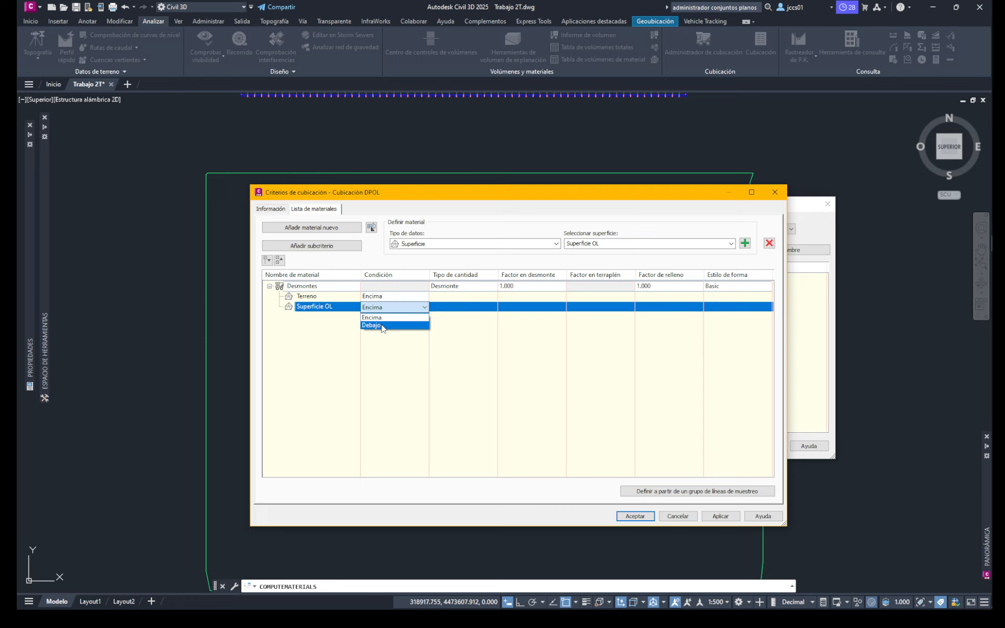
{"action": "left_click", "coordinate": [373, 326]}
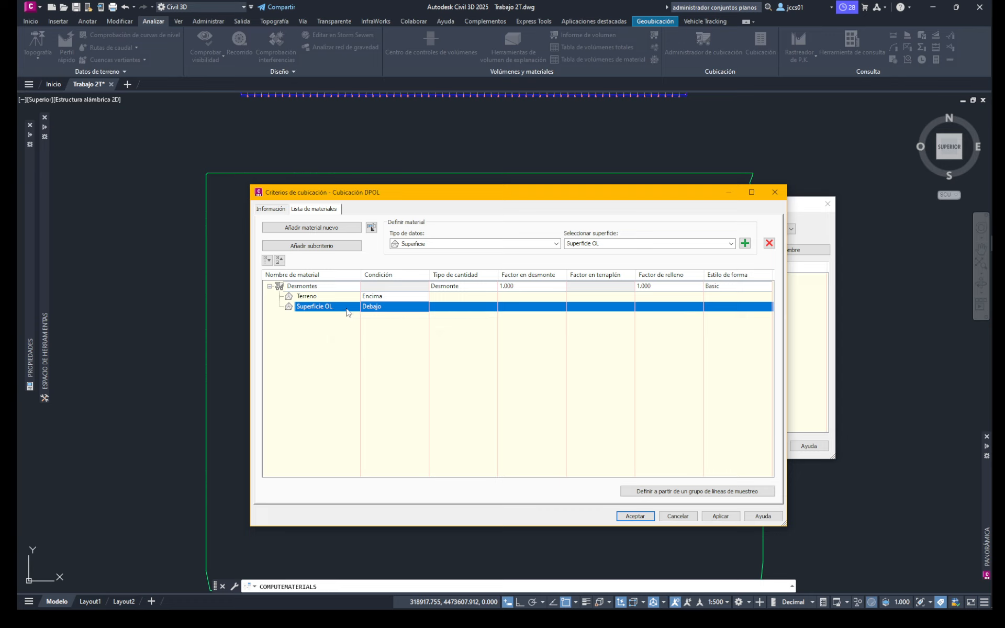
Step: Under the Desmontes material, set the Superficie OL condition to Encima and the Terreno condition to Debajo
{"action": "left_click", "coordinate": [388, 312]}
{"action": "left_click", "coordinate": [388, 317]}
{"action": "left_click", "coordinate": [383, 296]}
{"action": "left_click", "coordinate": [383, 314]}
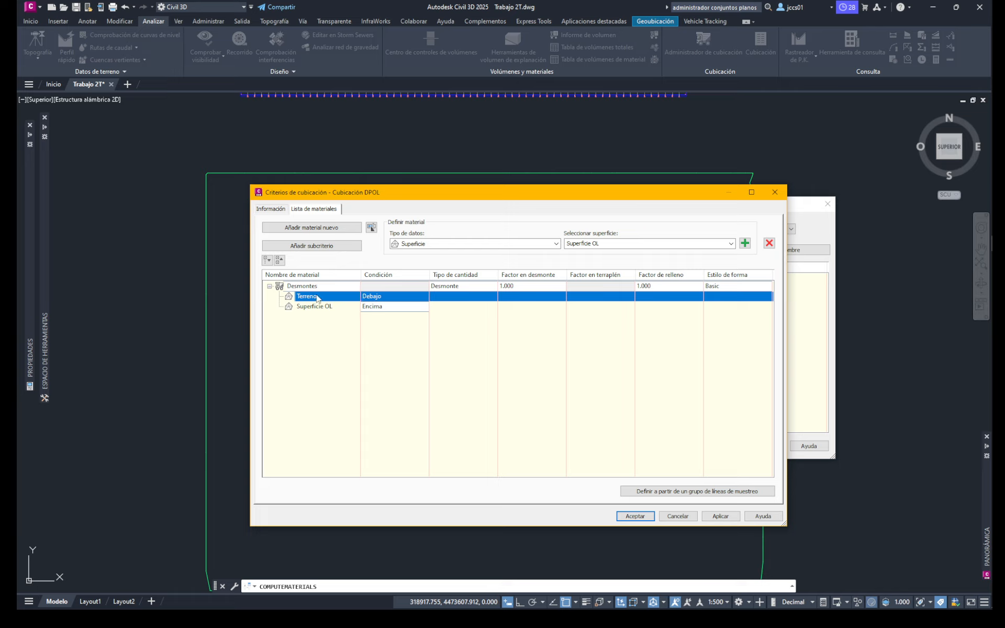
{"action": "left_click", "coordinate": [378, 300]}
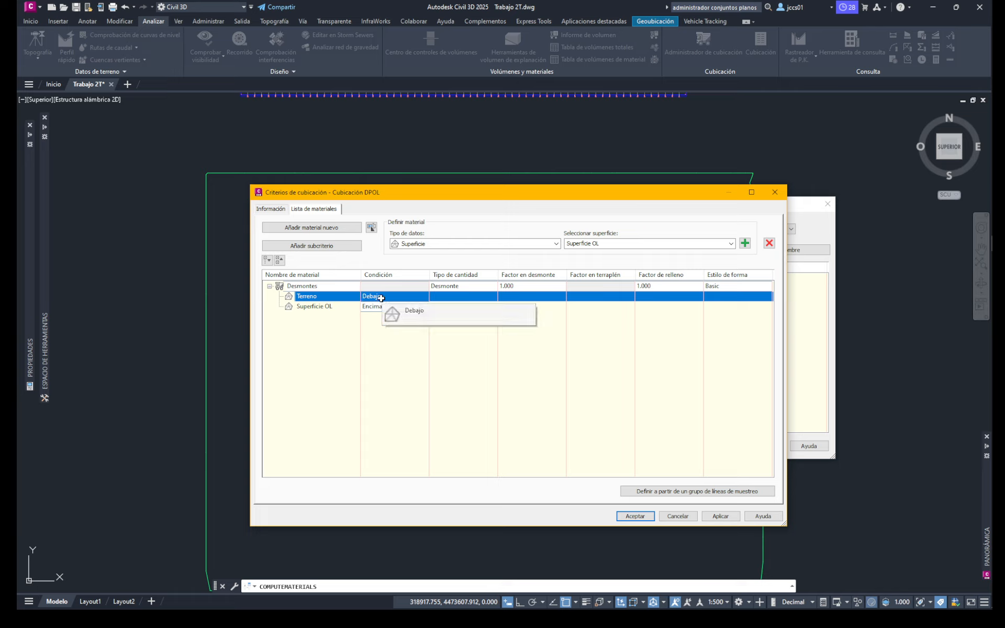
{"action": "left_click", "coordinate": [384, 301]}
{"action": "left_click", "coordinate": [383, 304]}
{"action": "left_click", "coordinate": [383, 304]}
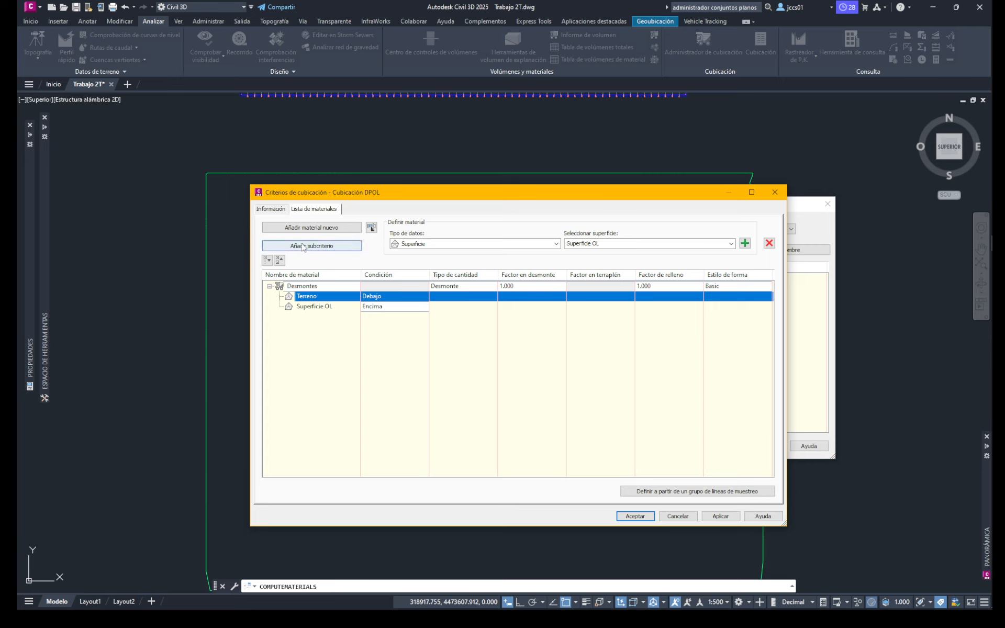
Step: Add a second material to the takeoff criteria and name it Terraplenes
{"action": "left_click", "coordinate": [312, 227]}
{"action": "left_click", "coordinate": [307, 319]}
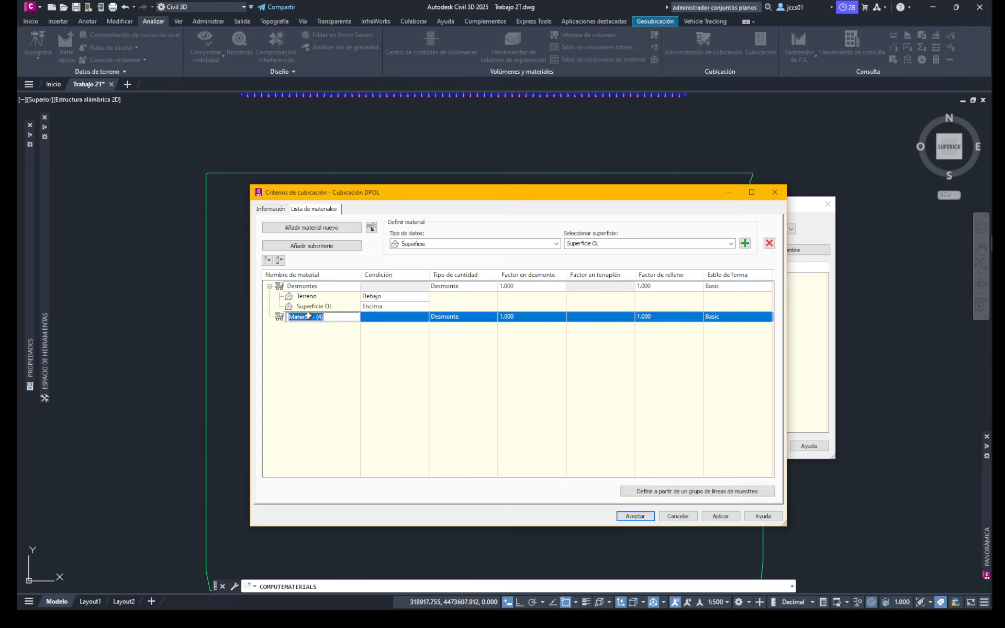
{"action": "type", "text": "TErre"}
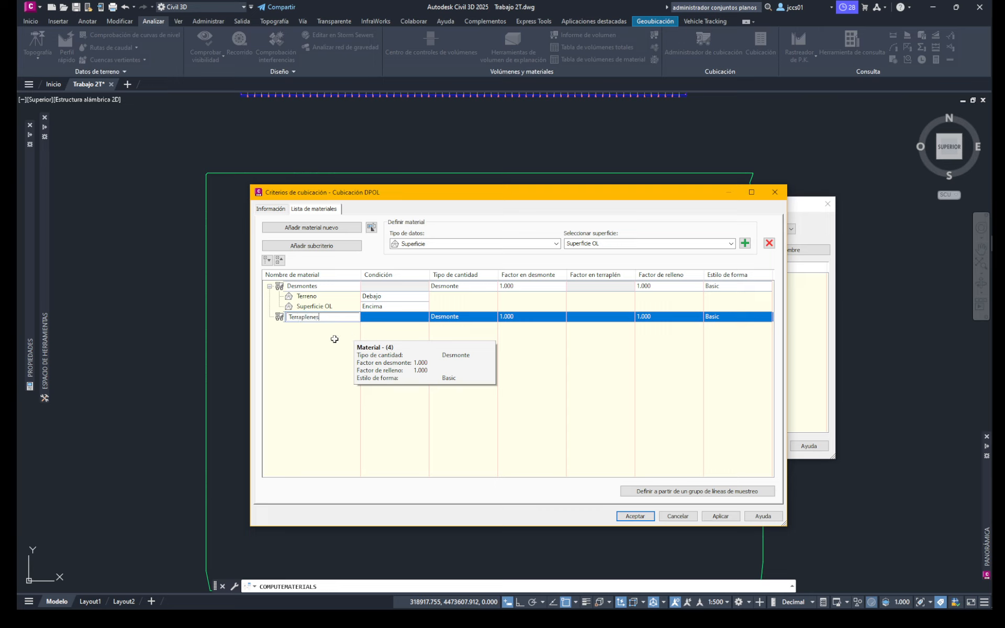
{"action": "key", "text": "Return"}
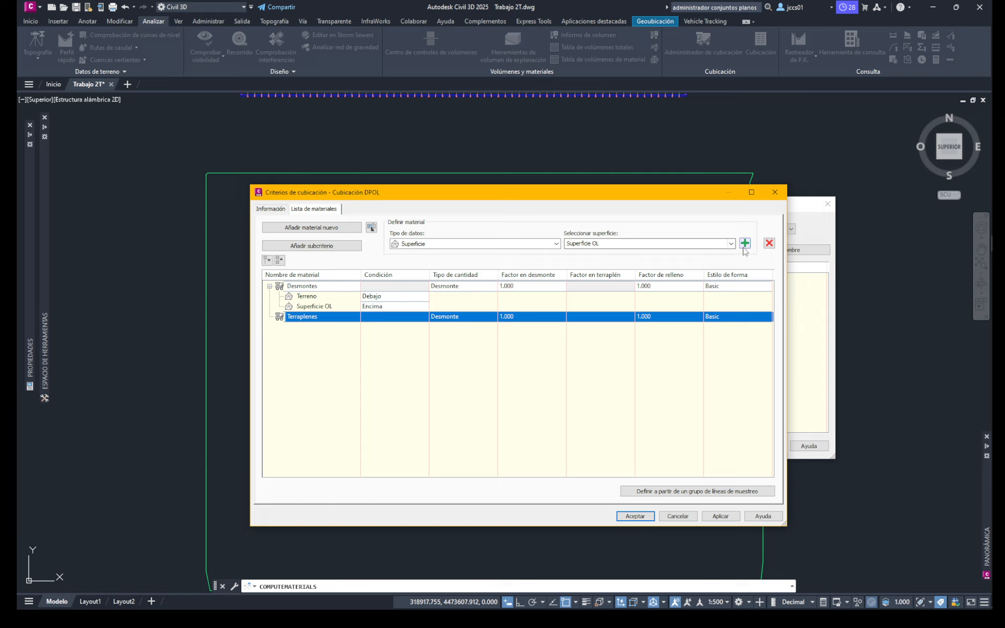
Step: Add the Terreno and Superficie OL surfaces to the Terraplenes material and set its Superficie OL condition to Debajo
{"action": "left_click", "coordinate": [731, 243]}
{"action": "left_click", "coordinate": [607, 263]}
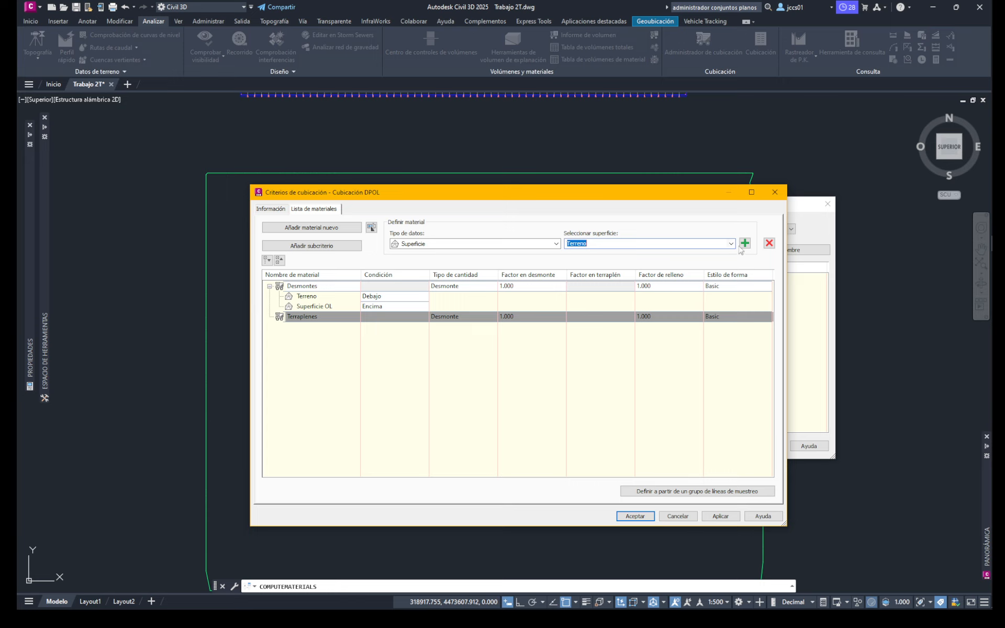
{"action": "left_click", "coordinate": [744, 243]}
{"action": "left_click", "coordinate": [731, 243]}
{"action": "left_click", "coordinate": [621, 267]}
{"action": "left_click", "coordinate": [744, 244]}
{"action": "left_click", "coordinate": [367, 371]}
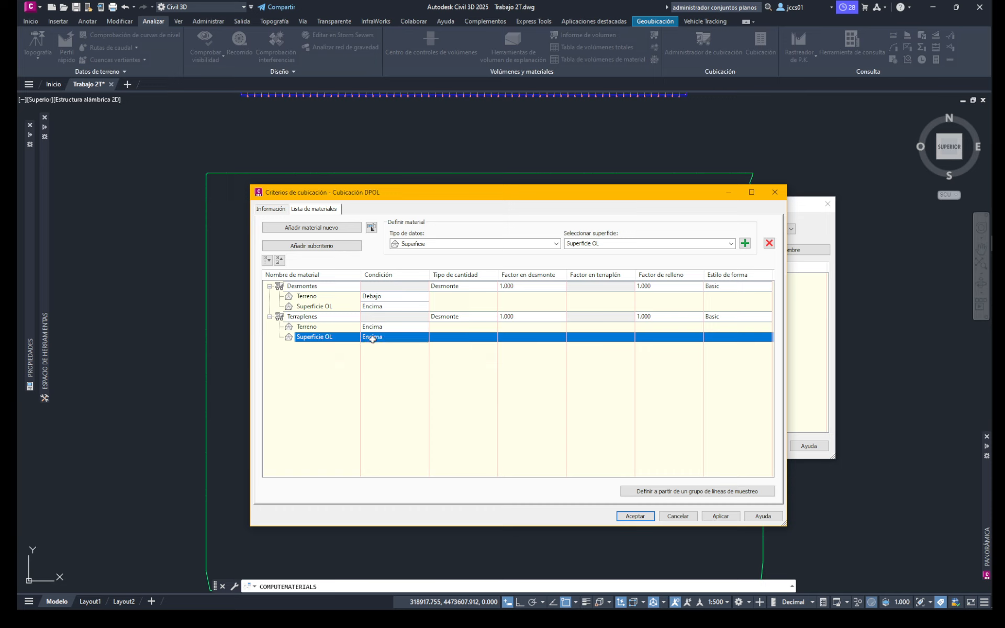
{"action": "left_click", "coordinate": [375, 336]}
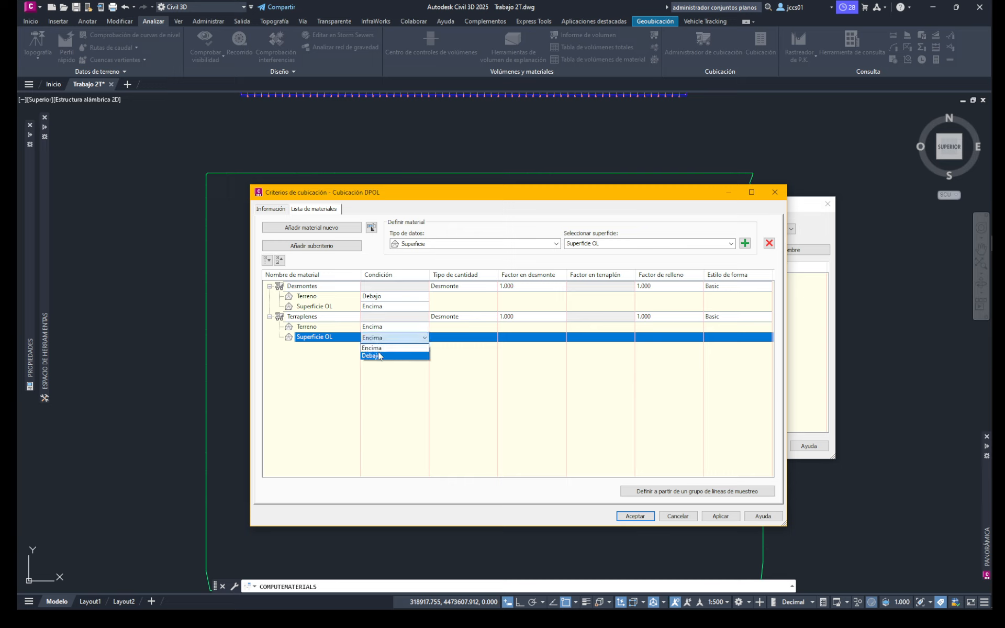
{"action": "left_click", "coordinate": [379, 355]}
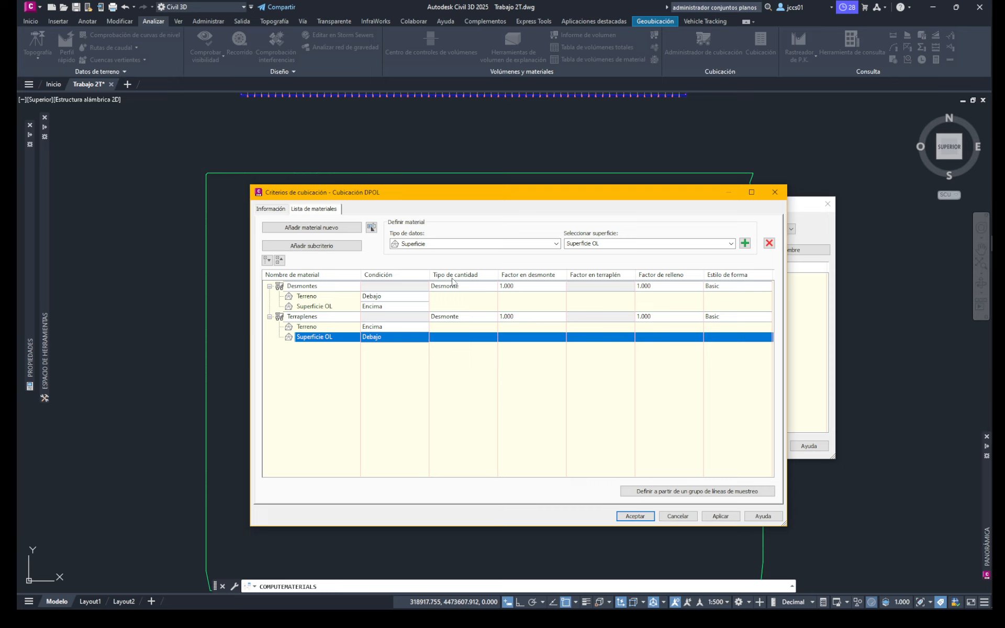
Step: Change the quantity type of the Terraplenes material and accept the Cubicación DPOL criteria
{"action": "left_click", "coordinate": [482, 317]}
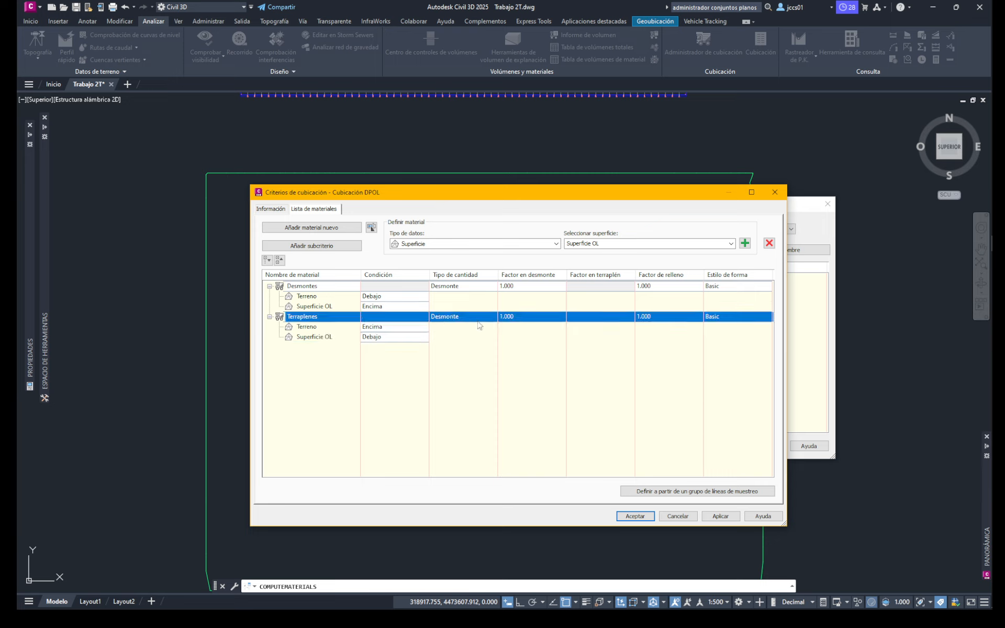
{"action": "left_click", "coordinate": [492, 318]}
{"action": "left_click", "coordinate": [444, 335]}
{"action": "left_click", "coordinate": [468, 318]}
{"action": "left_click", "coordinate": [464, 402]}
{"action": "left_click", "coordinate": [634, 515]}
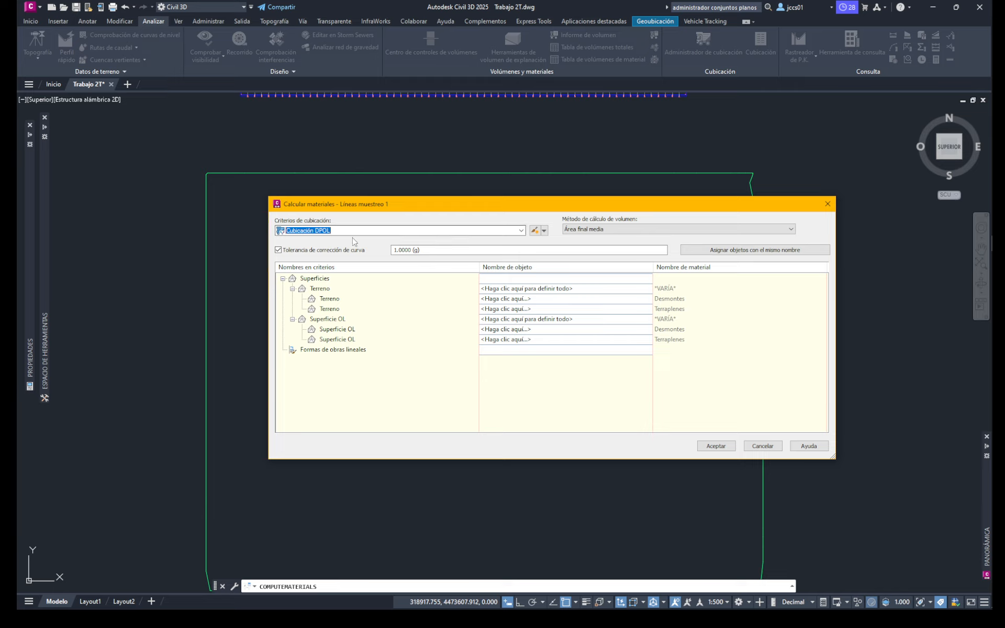
Step: Compute the materials with Terreno assigned to all Terreno entries and Obra Lineal DPOL Superficie OL to all Superficie OL entries
{"action": "left_click", "coordinate": [427, 396]}
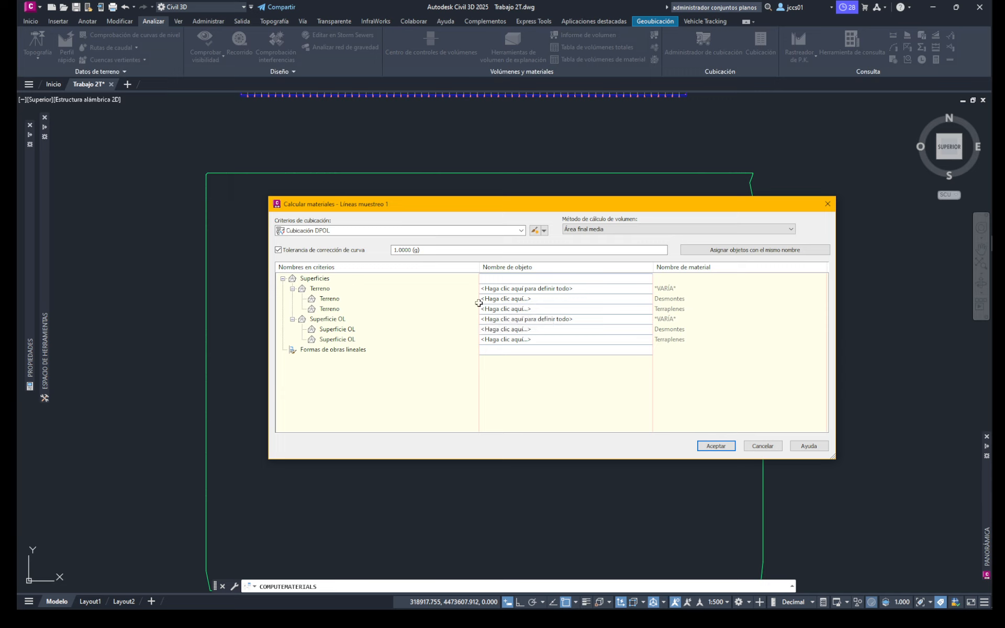
{"action": "left_click", "coordinate": [570, 290]}
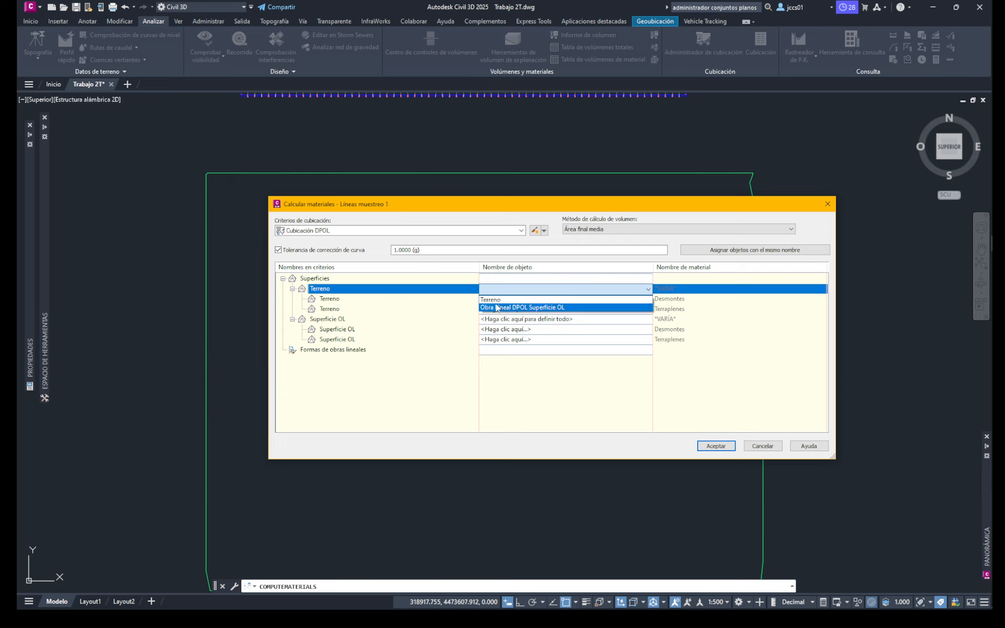
{"action": "left_click", "coordinate": [492, 300]}
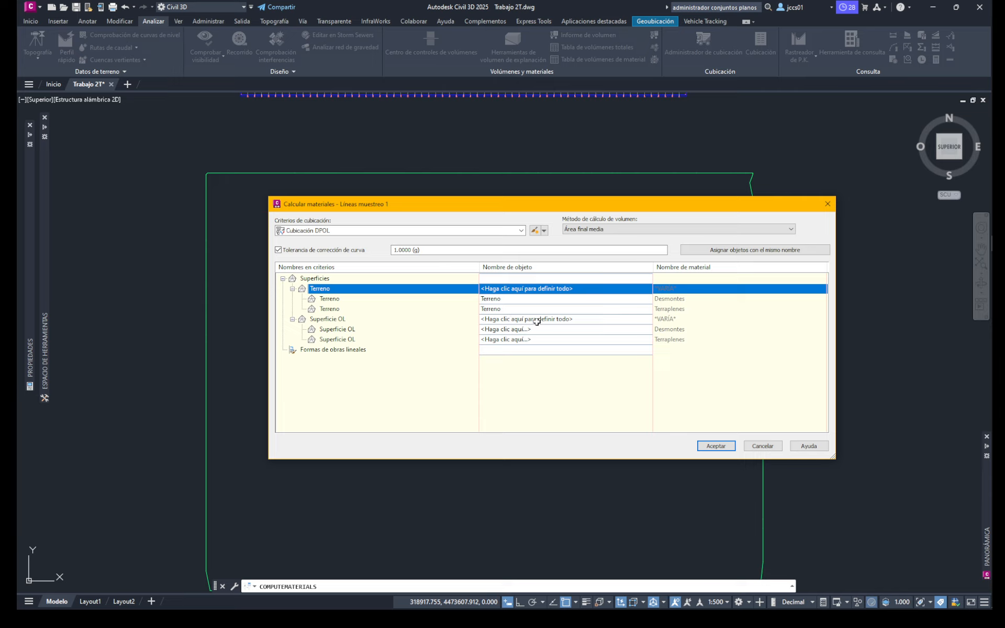
{"action": "left_click", "coordinate": [536, 319]}
{"action": "left_click", "coordinate": [515, 338]}
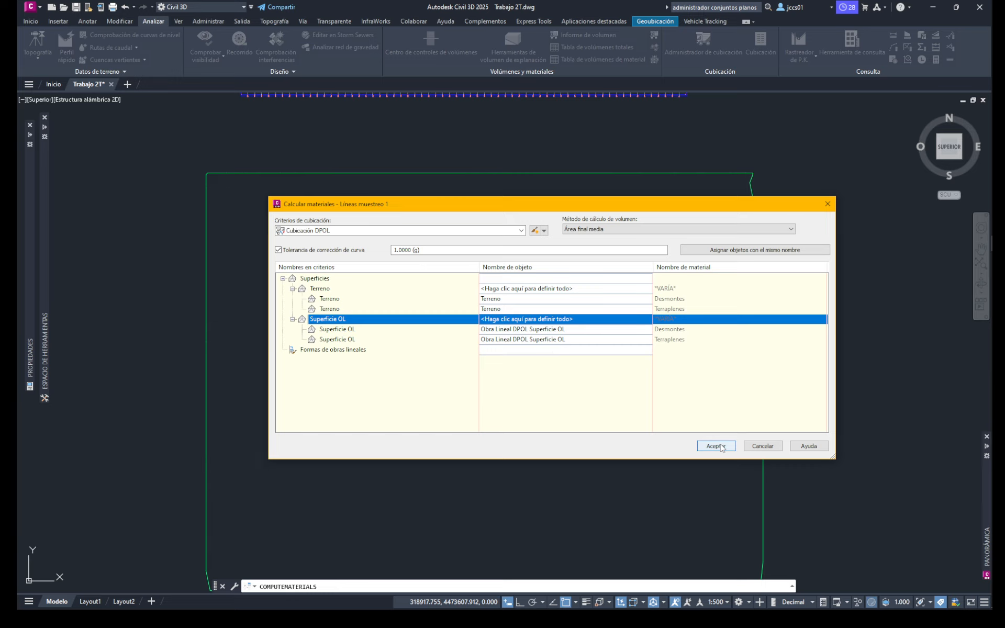
{"action": "left_click", "coordinate": [721, 448]}
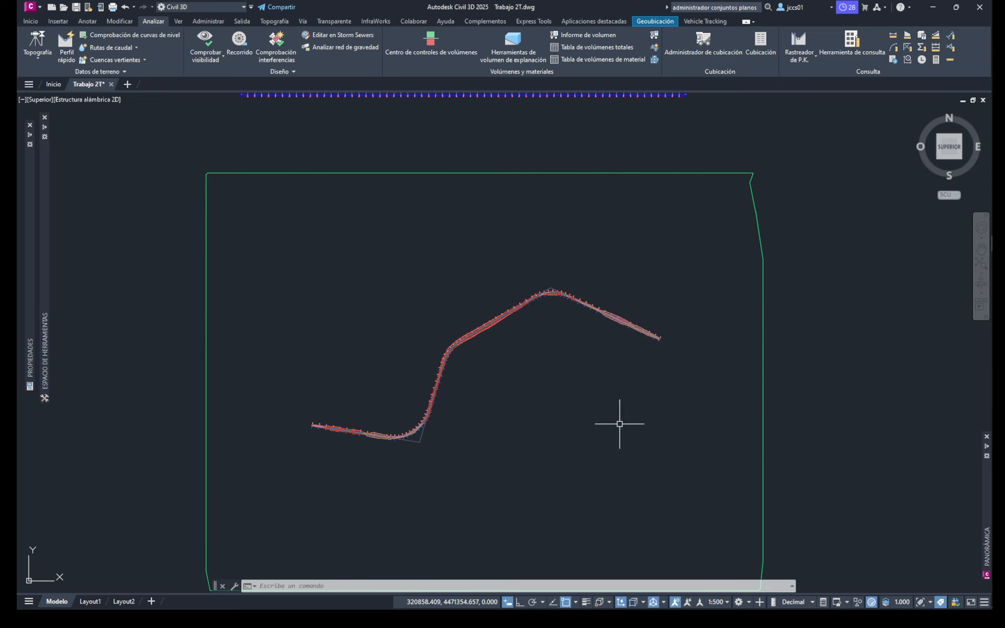
Step: Generate the quantity takeoff report for Carretera DPOL, using Líneas muestreo 1 and Material List - (2)
{"action": "scroll", "coordinate": [620, 422], "scroll_direction": "down", "scroll_amount": 3}
{"action": "middle_click_drag", "start_coordinate": [620, 421], "coordinate": [538, 435]}
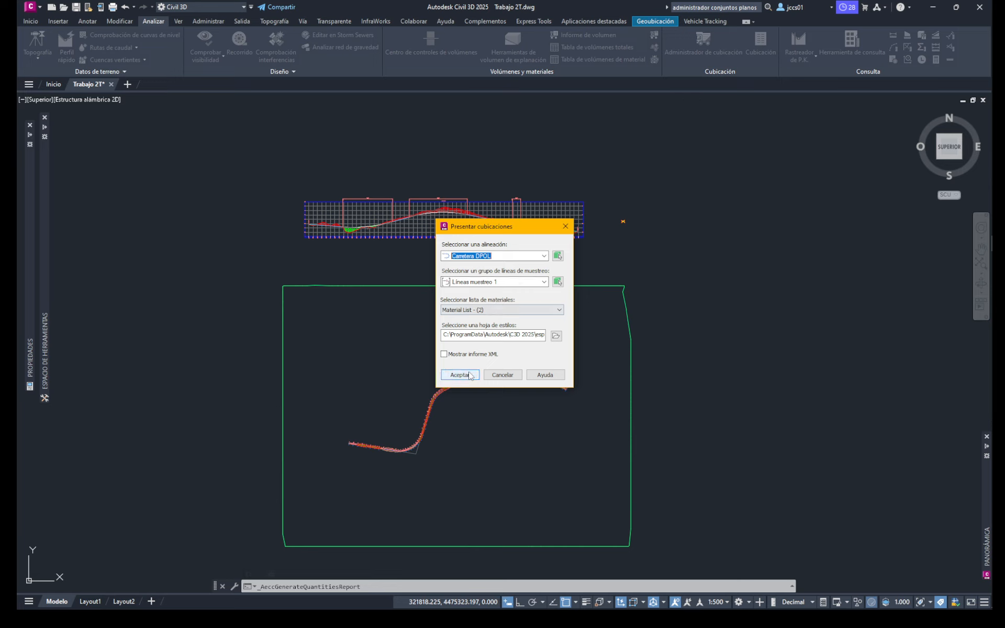
{"action": "left_click", "coordinate": [460, 375]}
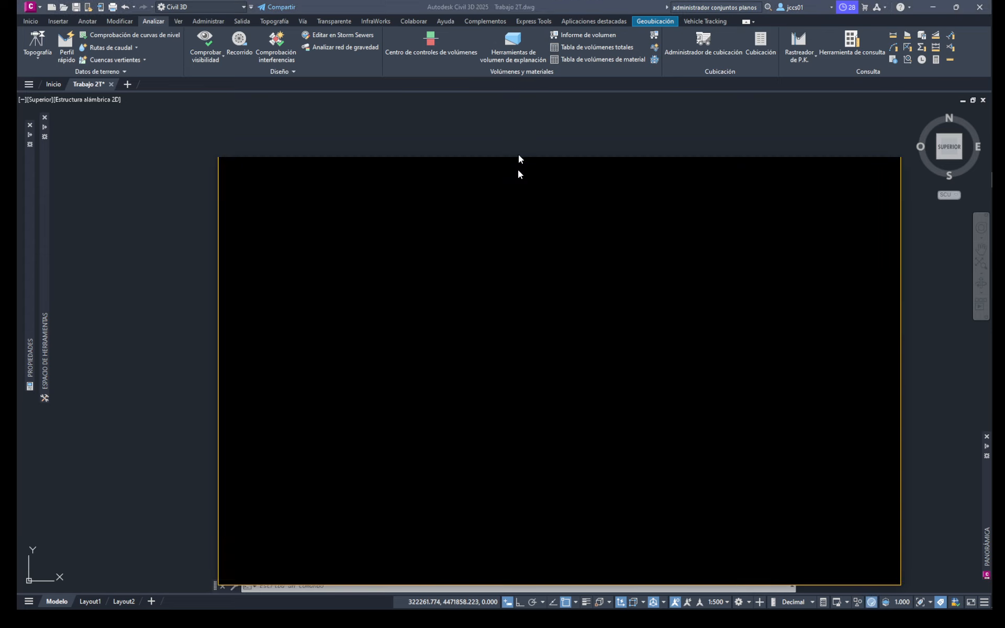
Step: Examine the cut and fill areas and volumes per station in the takeoff report and close it
{"action": "scroll", "coordinate": [440, 351], "scroll_direction": "down", "scroll_amount": 5}
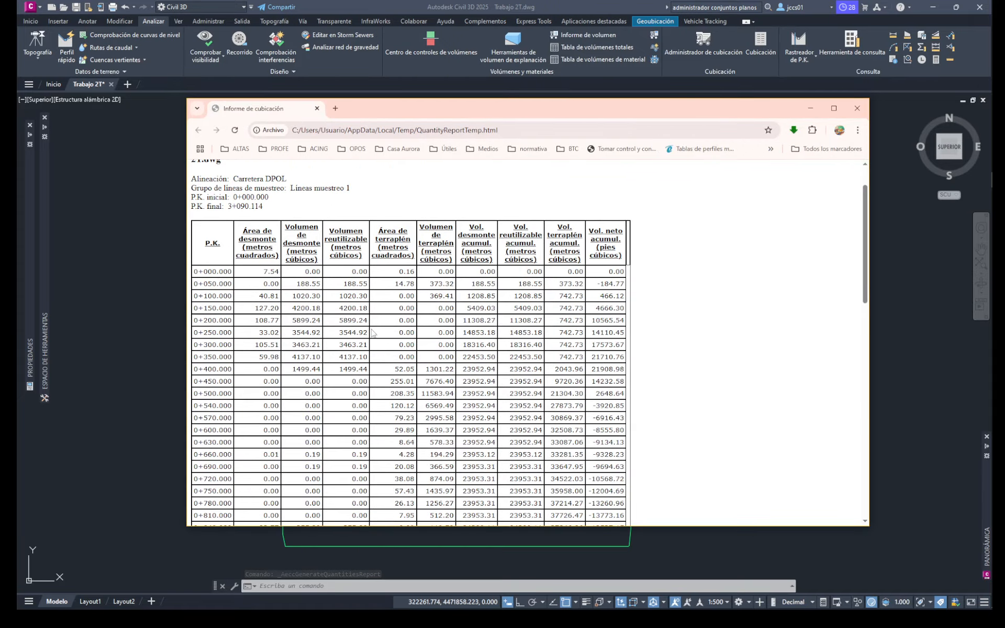
{"action": "scroll", "coordinate": [430, 339], "scroll_direction": "down", "scroll_amount": 10}
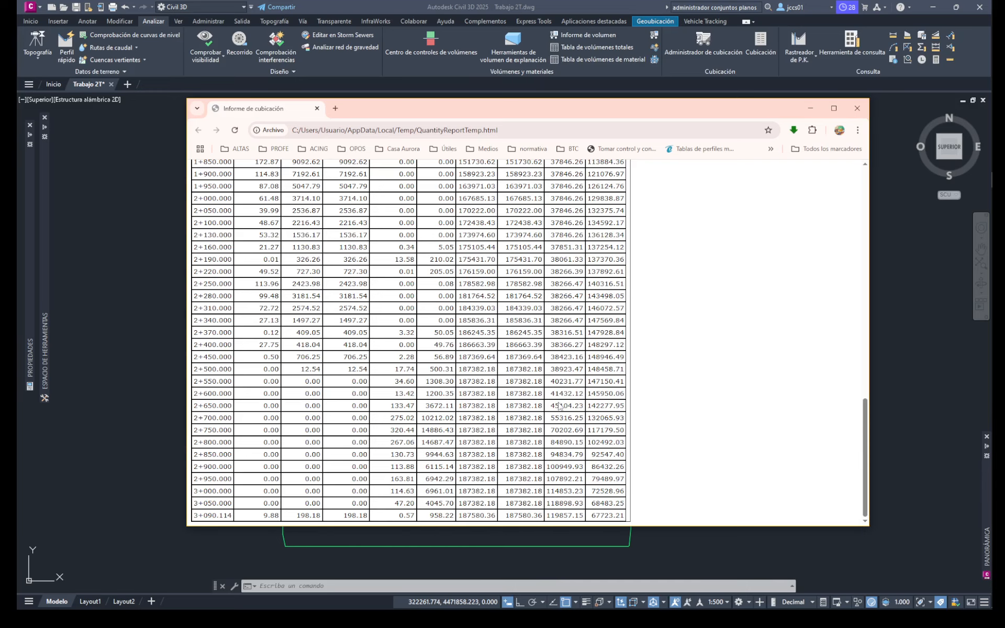
{"action": "scroll", "coordinate": [565, 307], "scroll_direction": "up", "scroll_amount": 2}
{"action": "scroll", "coordinate": [565, 308], "scroll_direction": "up", "scroll_amount": 1}
{"action": "left_click", "coordinate": [856, 109]}
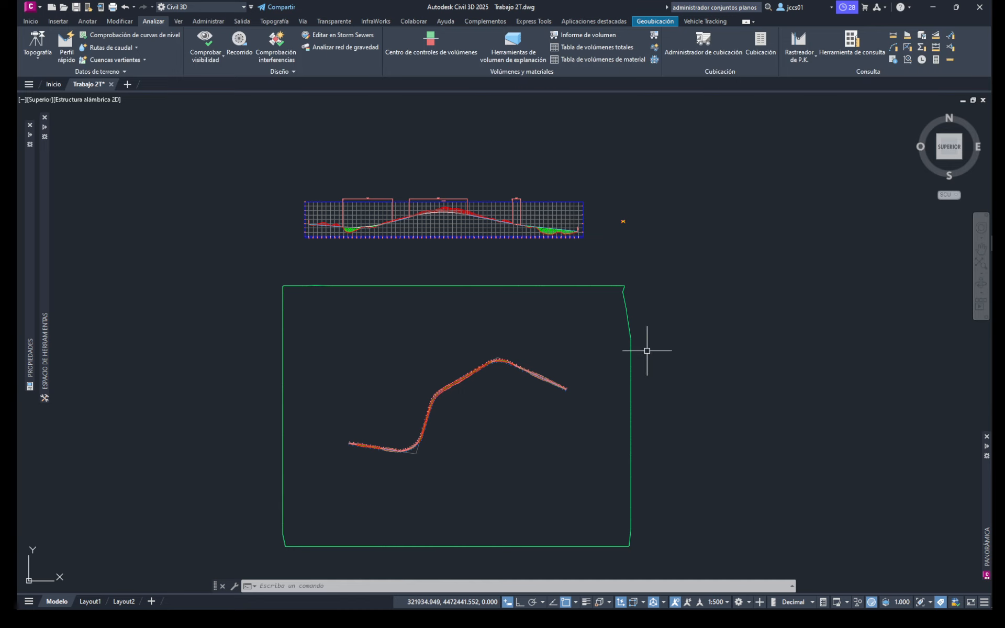
Step: Start creating multiple section views for Carretera DPOL with Líneas muestreo 1, accepting the general settings and the Road Section style
{"action": "middle_click_drag", "start_coordinate": [668, 348], "coordinate": [585, 326]}
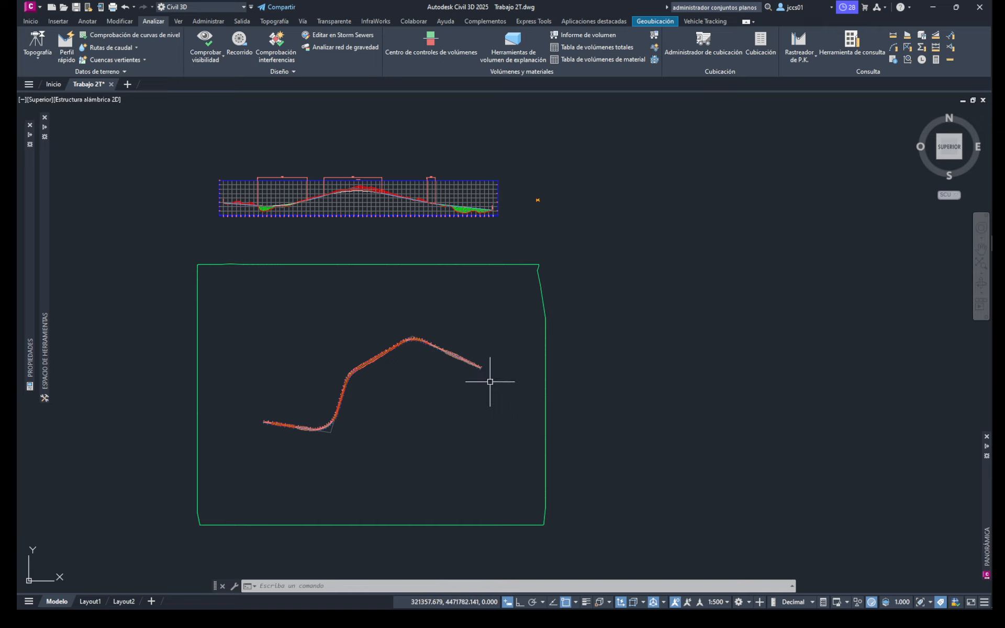
{"action": "mouse_move", "coordinate": [490, 381]}
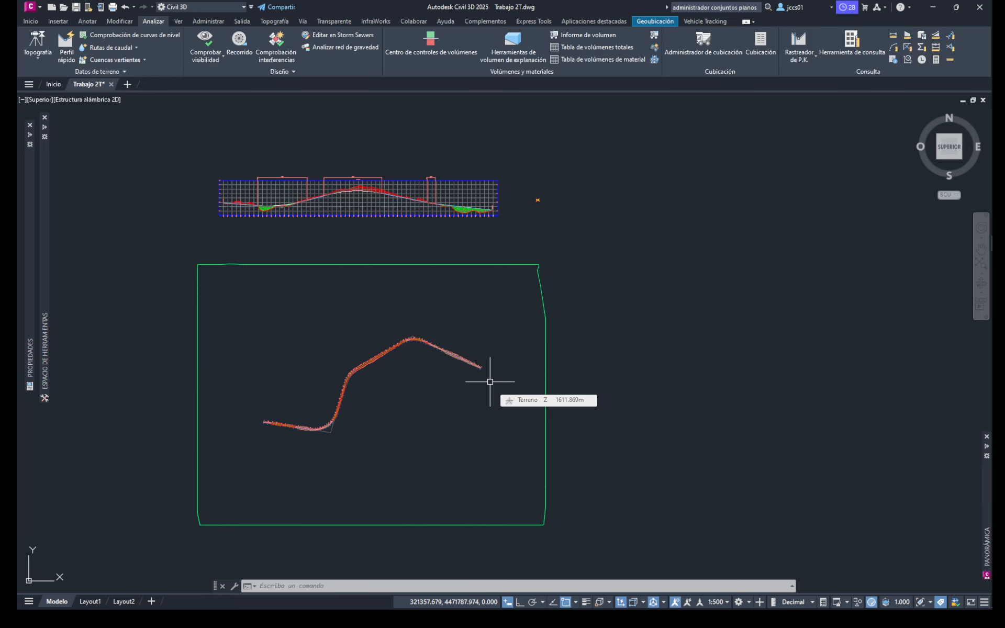
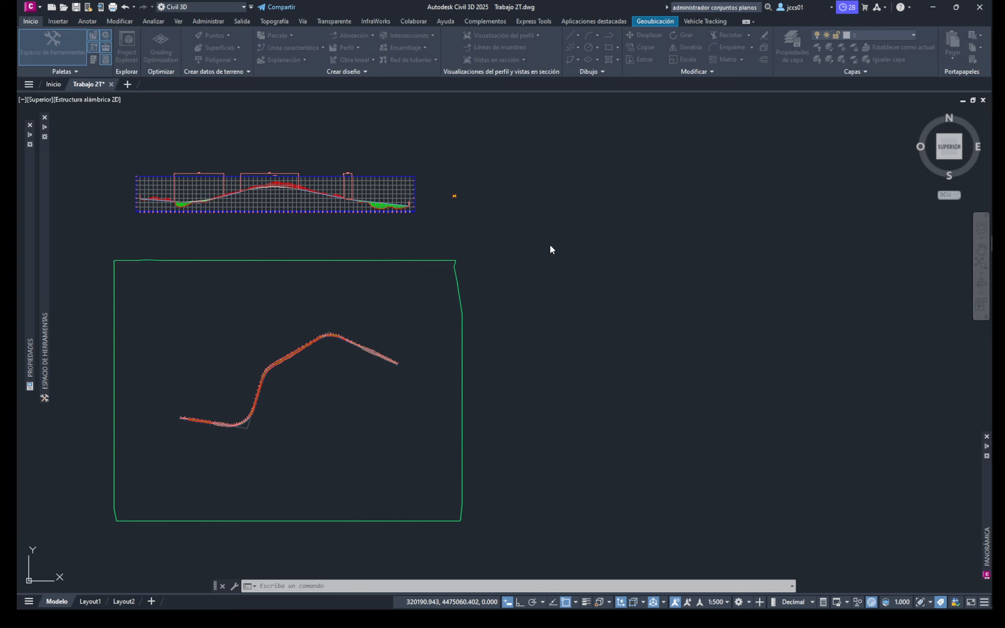
{"action": "key", "text": "Return"}
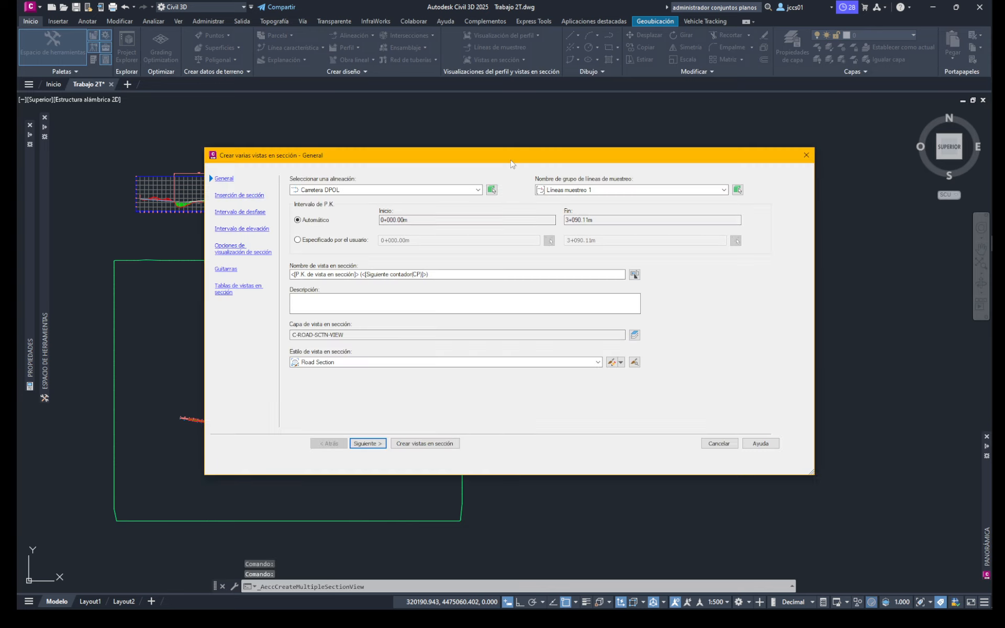
{"action": "left_click_drag", "start_coordinate": [511, 164], "coordinate": [572, 172]}
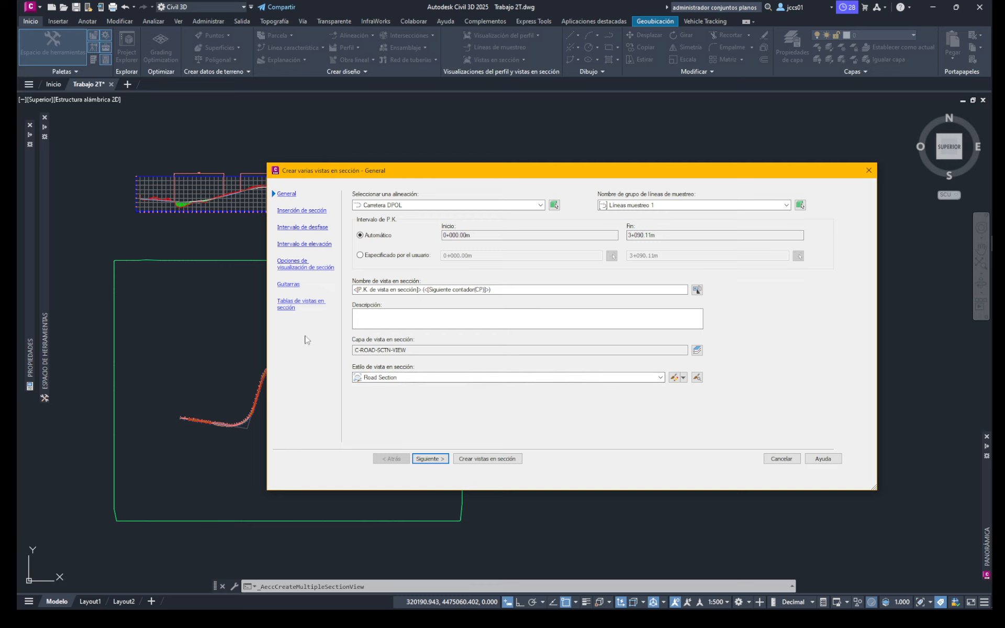
{"action": "left_click", "coordinate": [430, 459]}
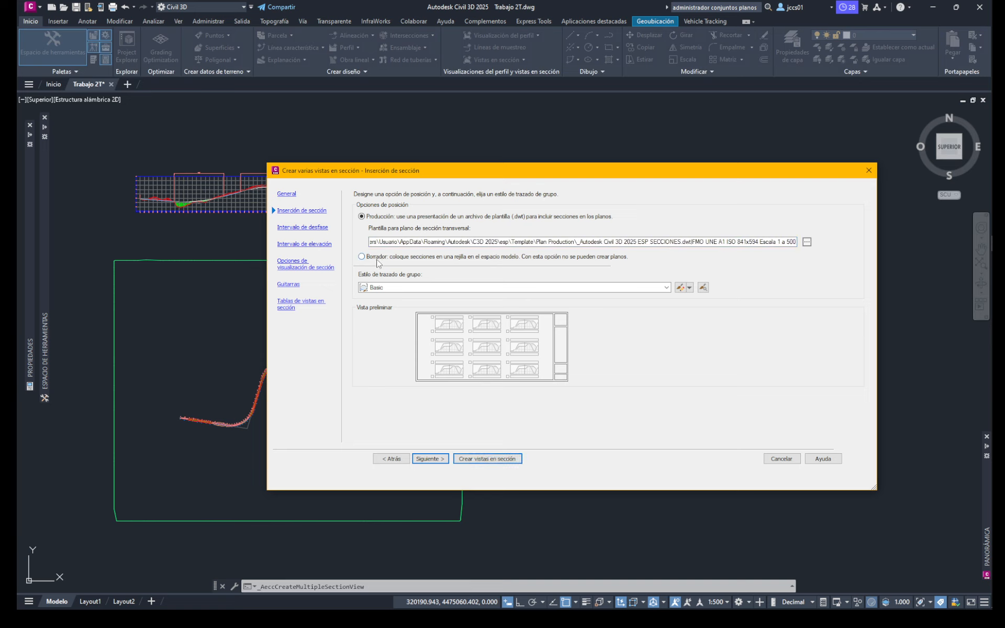
Step: Choose draft (Borrador) placement for the section views with the Basic group plot style and continue to the offset range settings
{"action": "left_click", "coordinate": [361, 257]}
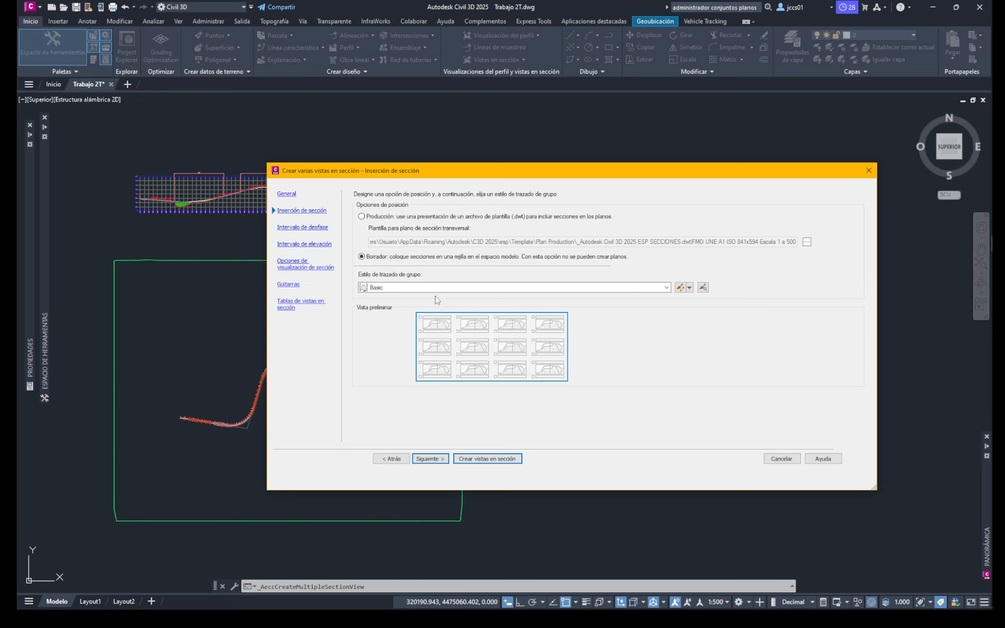
{"action": "left_click", "coordinate": [437, 459]}
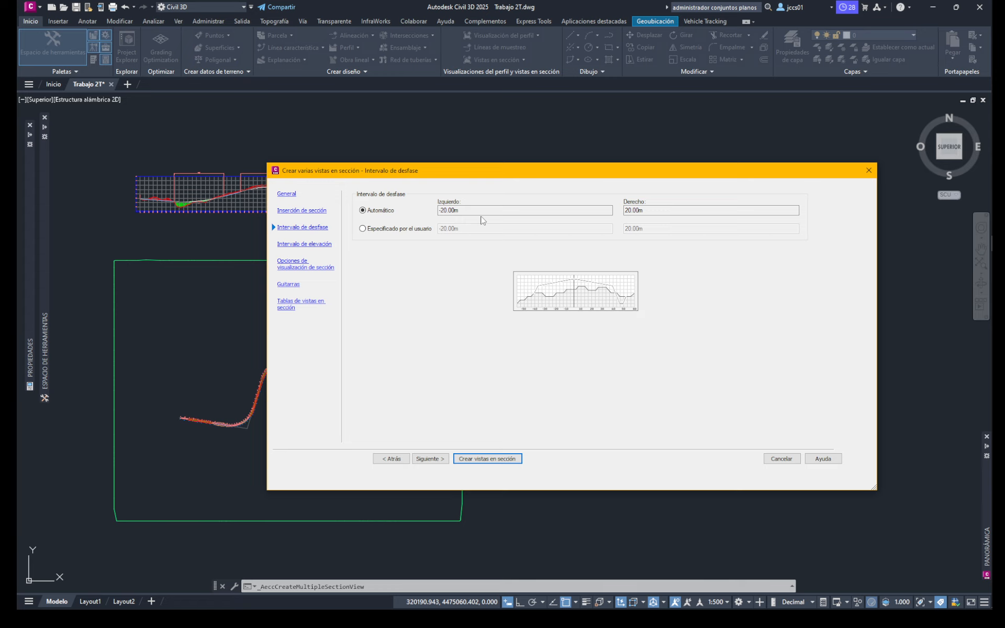
{"action": "mouse_move", "coordinate": [472, 173]}
{"action": "left_mouse_down"}
{"action": "mouse_move", "coordinate": [607, 165]}
{"action": "mouse_move", "coordinate": [467, 174]}
{"action": "left_mouse_up"}
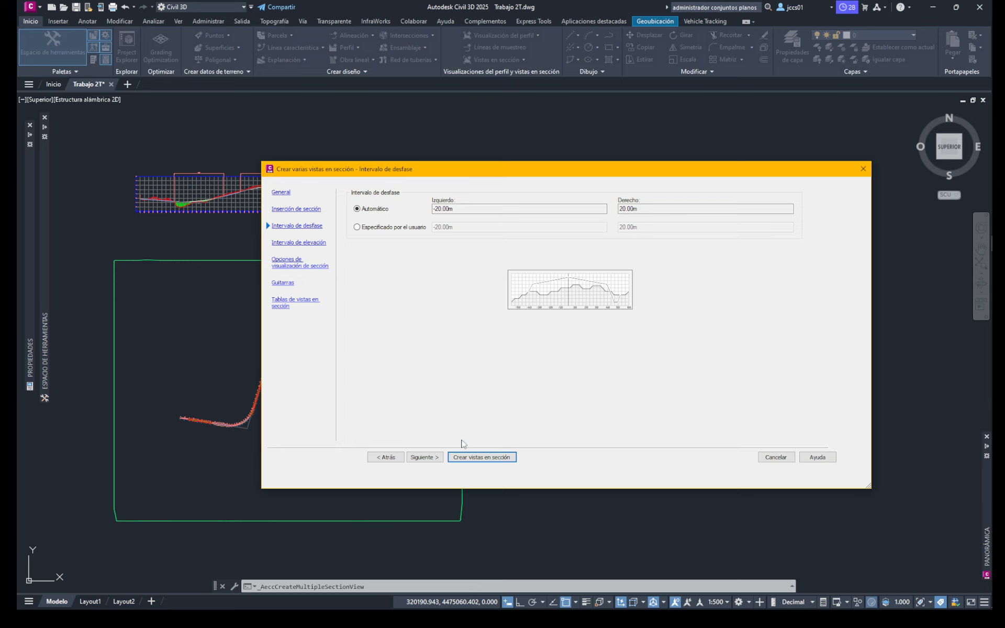
Step: Keep the automatic offset and elevation ranges and assign the Cut Material section style to Desmontes
{"action": "left_click", "coordinate": [425, 457]}
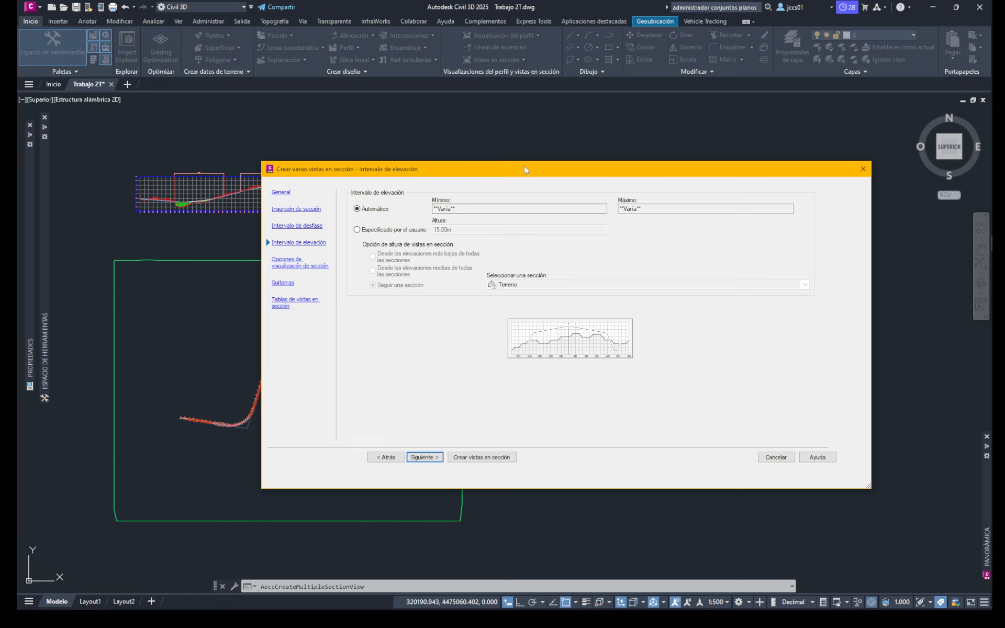
{"action": "left_click", "coordinate": [425, 457]}
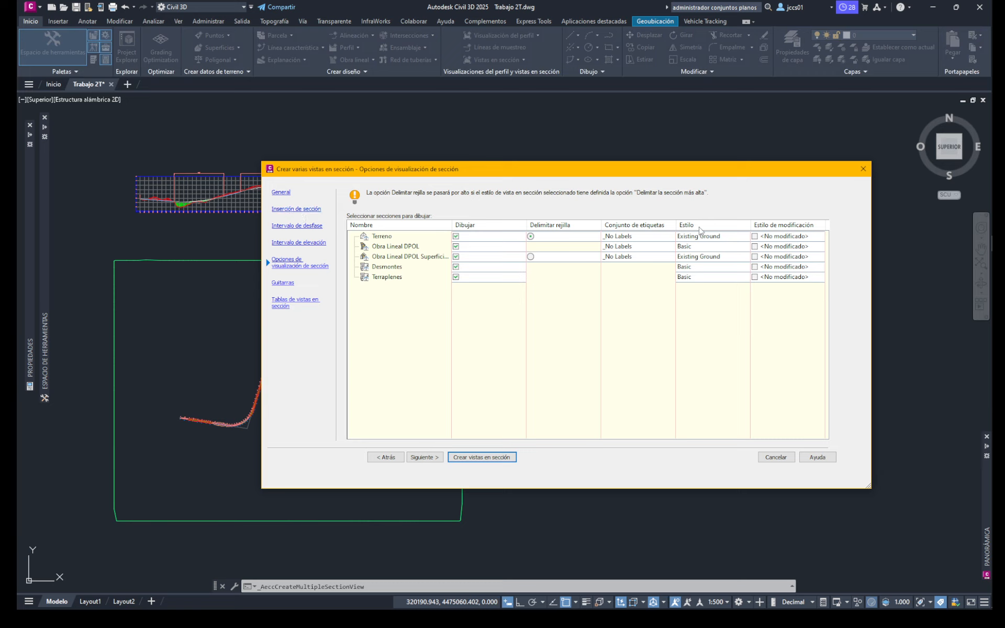
{"action": "left_click", "coordinate": [721, 267]}
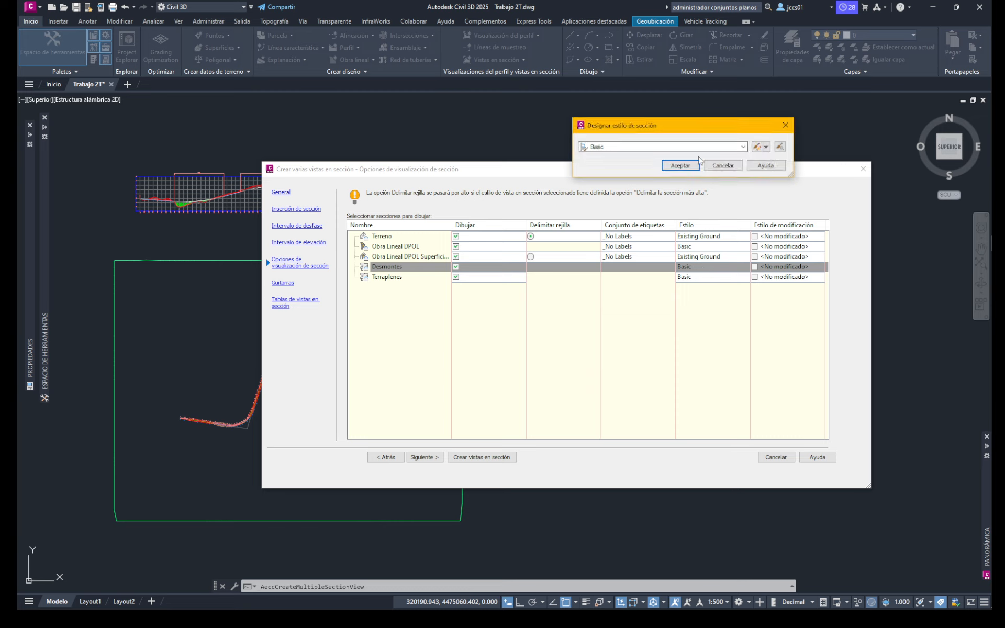
{"action": "left_click", "coordinate": [743, 147]}
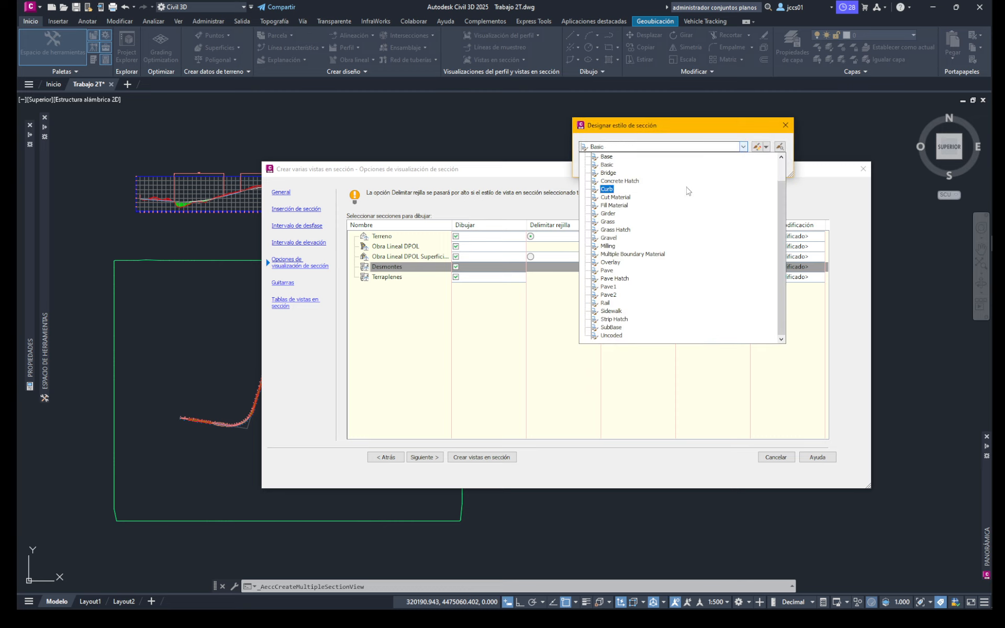
{"action": "left_click", "coordinate": [608, 238]}
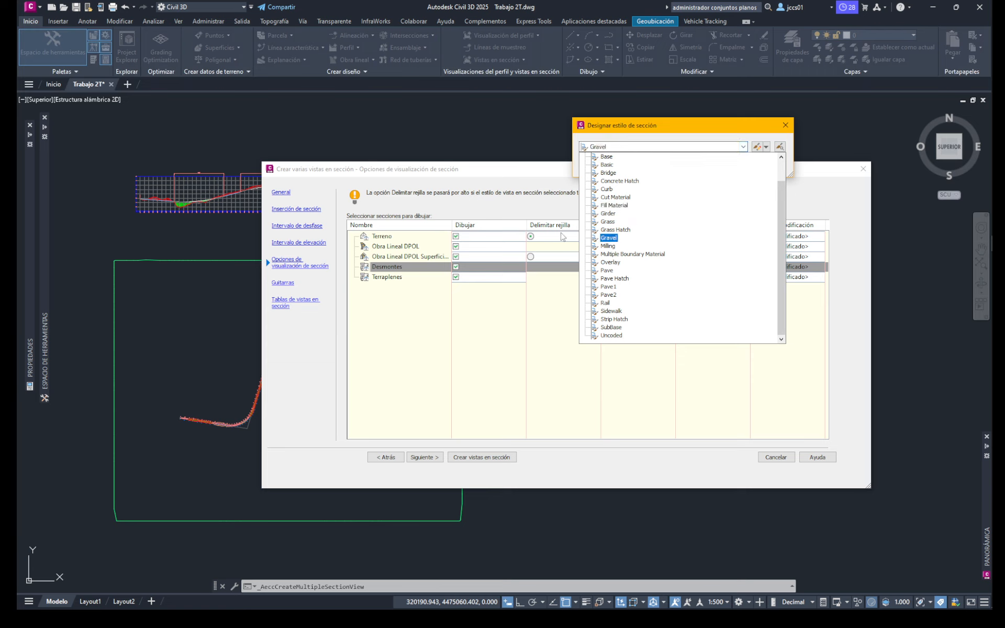
{"action": "left_click", "coordinate": [617, 197]}
{"action": "left_click", "coordinate": [626, 199]}
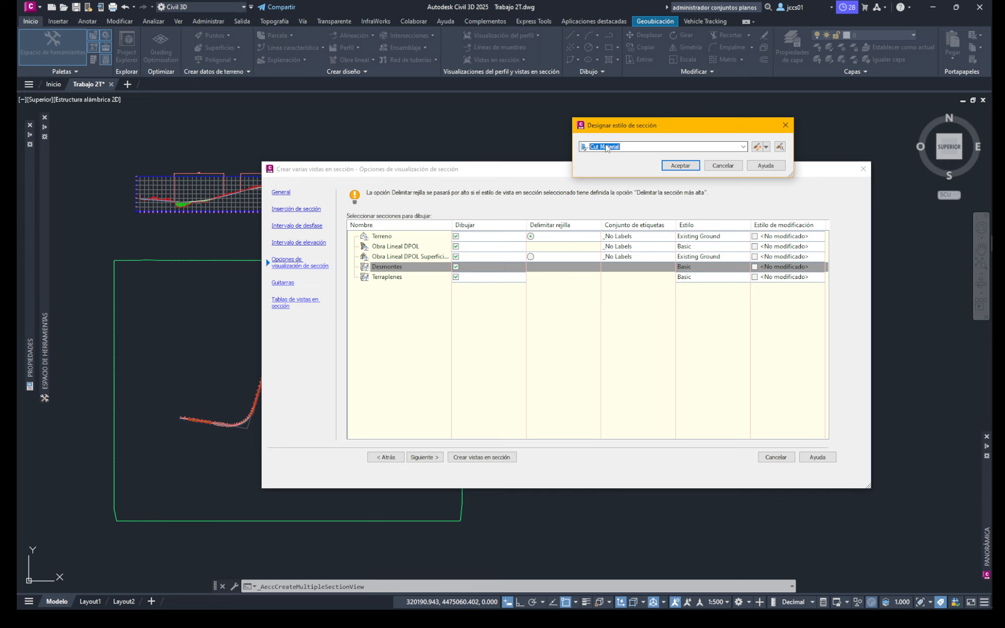
{"action": "left_click", "coordinate": [680, 166]}
Step: Assign the Fill Material section style to Terraplenes in the section display options
{"action": "left_click", "coordinate": [701, 277]}
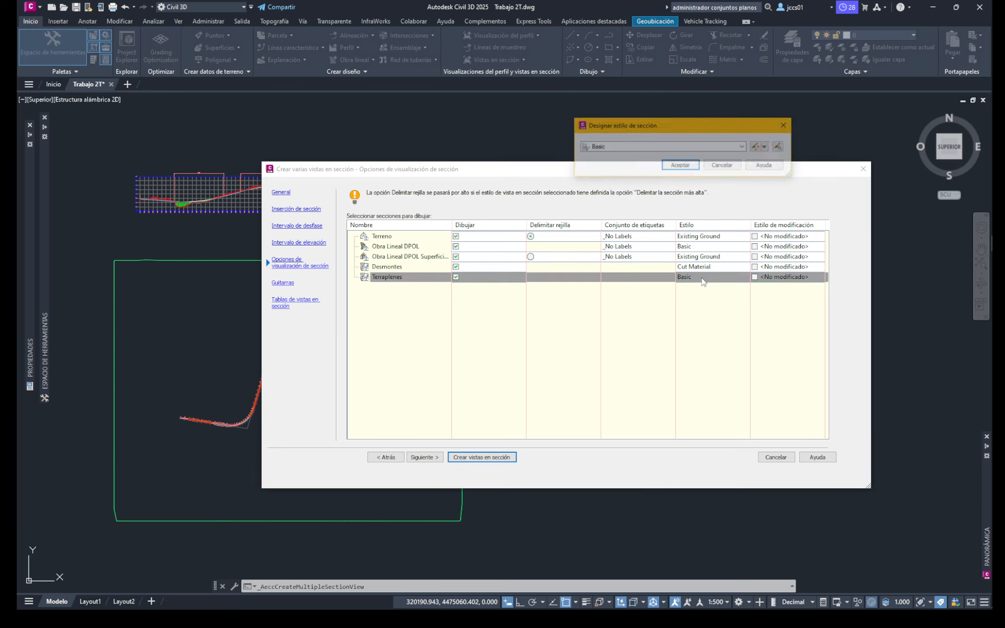
{"action": "left_click", "coordinate": [628, 146]}
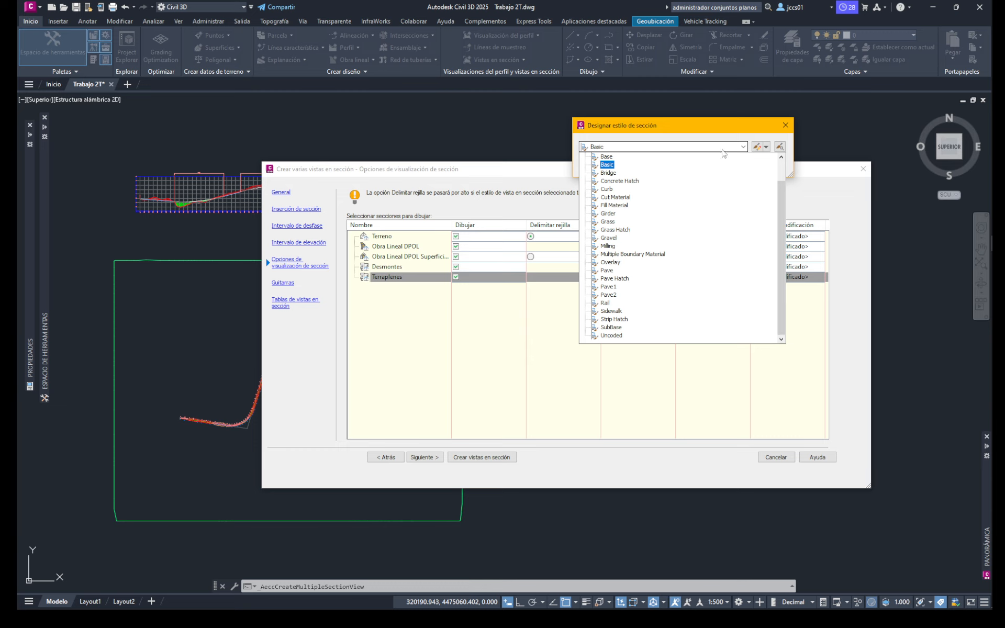
{"action": "left_click", "coordinate": [613, 205]}
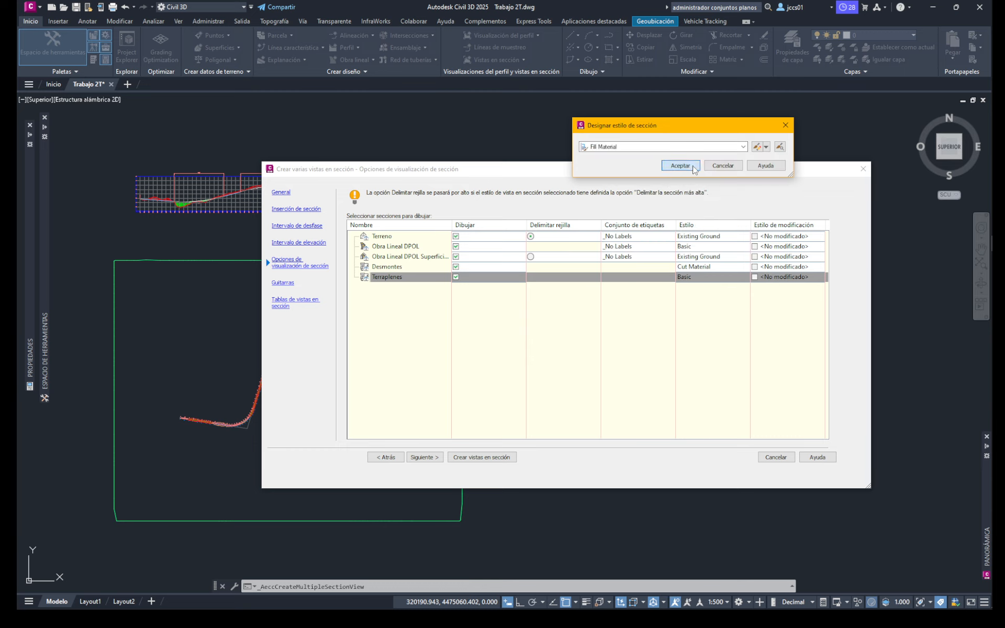
{"action": "left_click", "coordinate": [680, 167]}
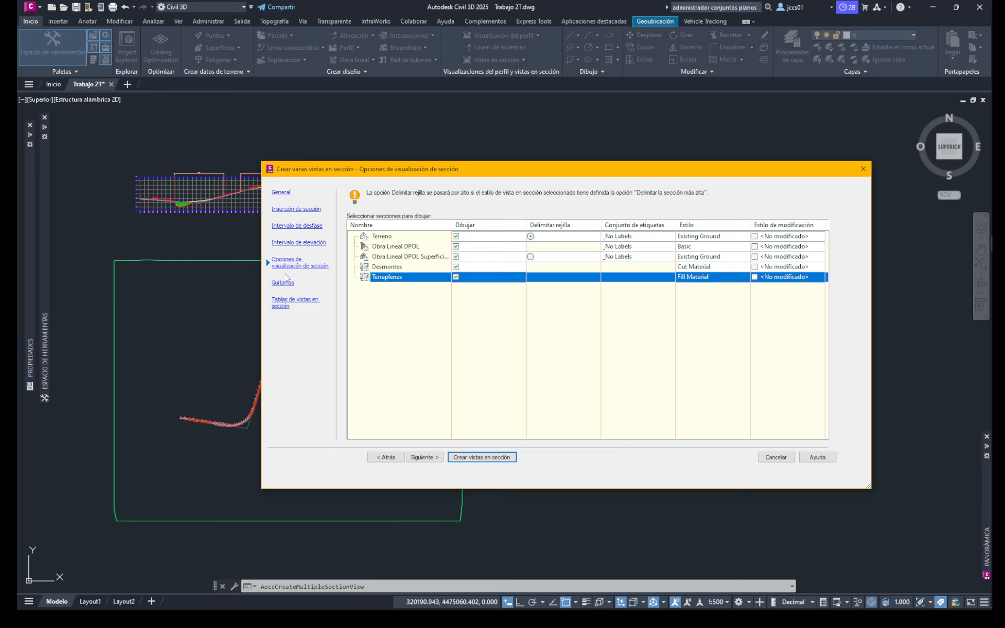
Step: Keep the Offsets Only band set and add a Basic Material volume table covering Desmontes and Terraplenes
{"action": "left_click", "coordinate": [424, 458]}
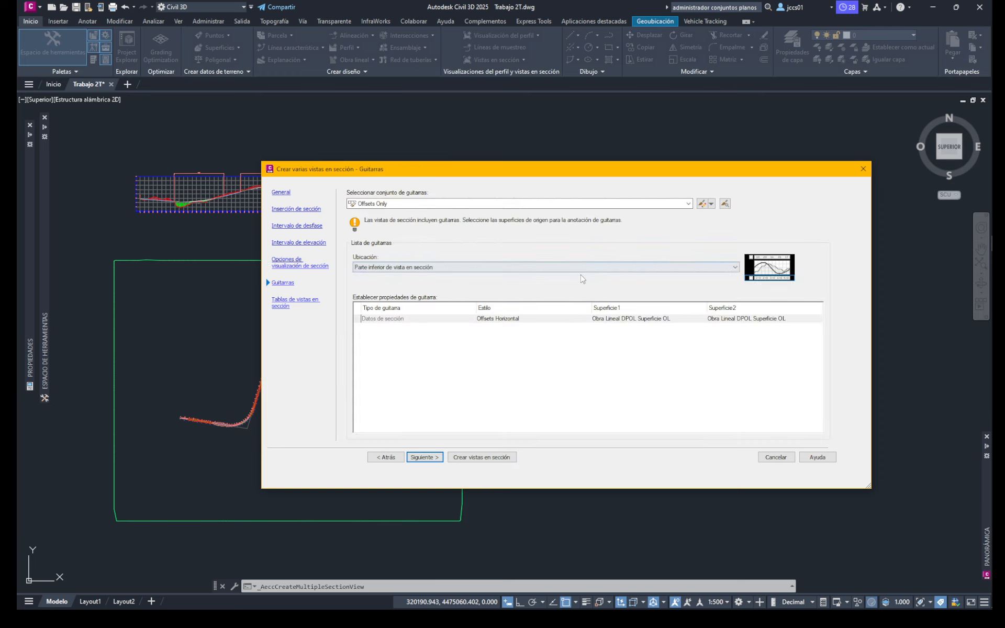
{"action": "left_click", "coordinate": [425, 457]}
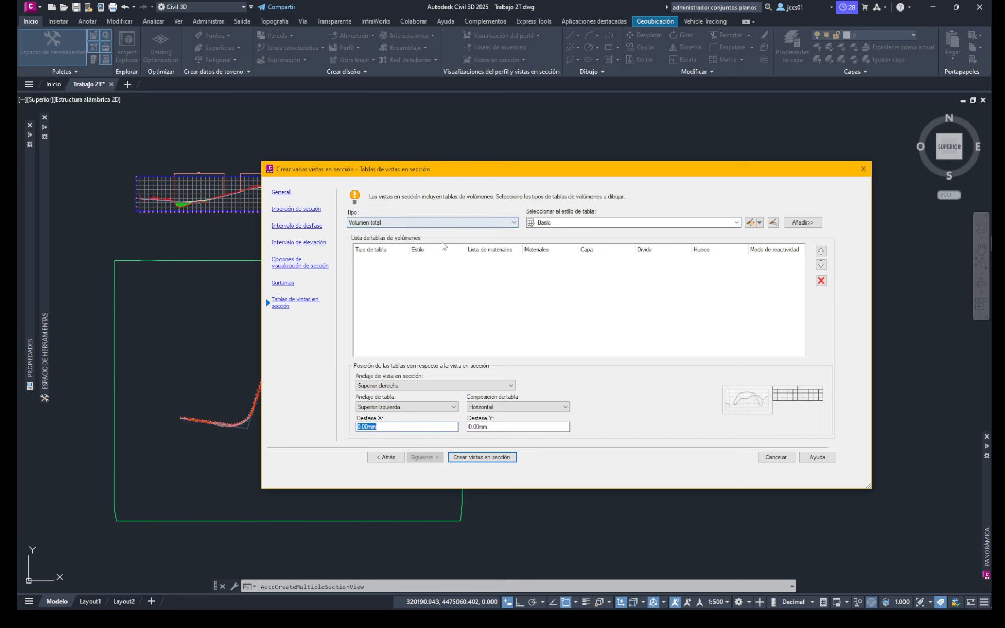
{"action": "left_click", "coordinate": [476, 223]}
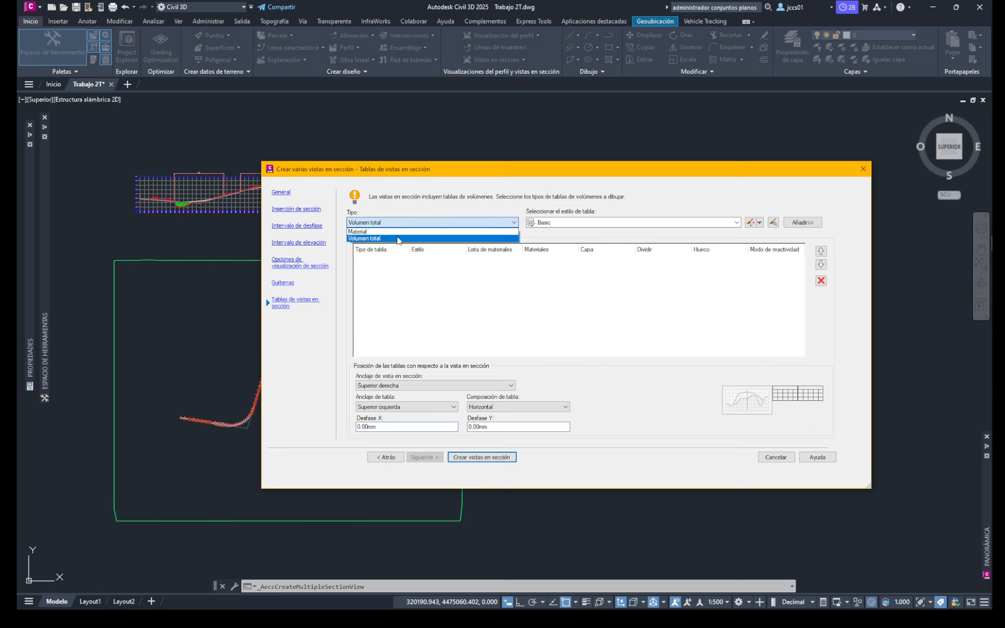
{"action": "left_click", "coordinate": [361, 231]}
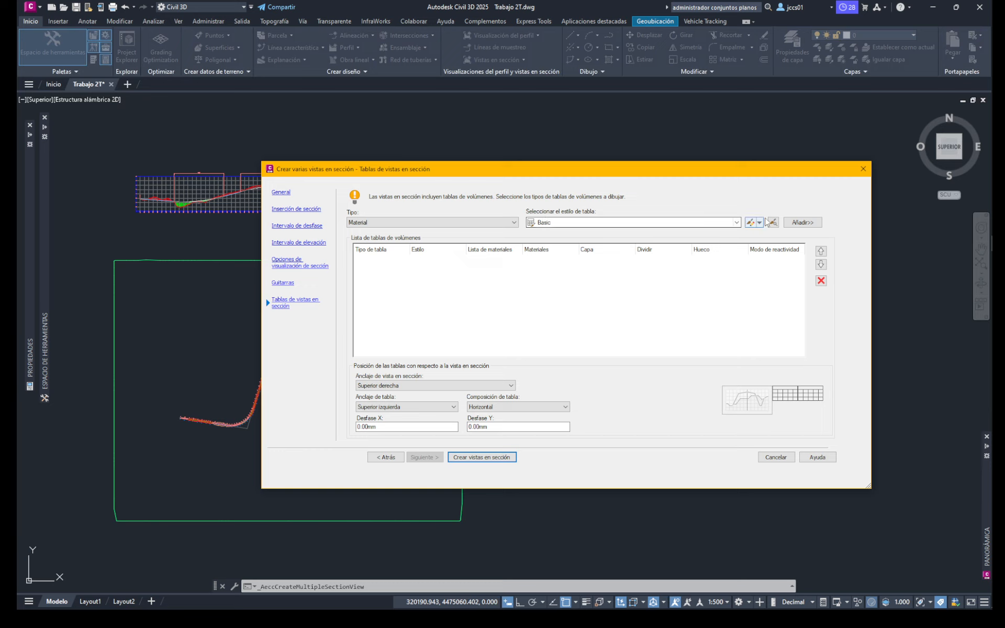
{"action": "left_click", "coordinate": [799, 224]}
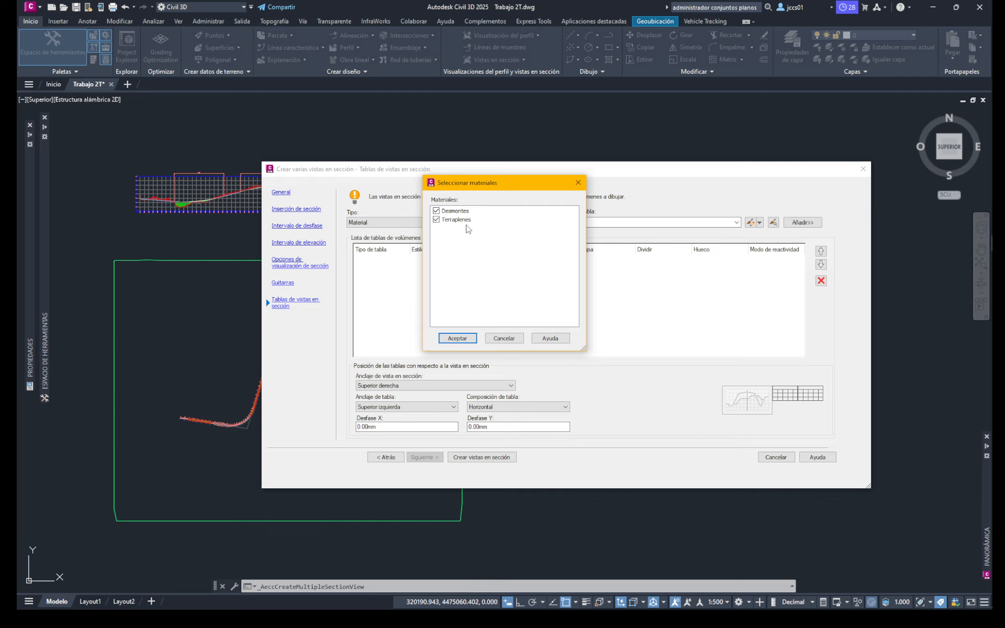
{"action": "left_click", "coordinate": [457, 338]}
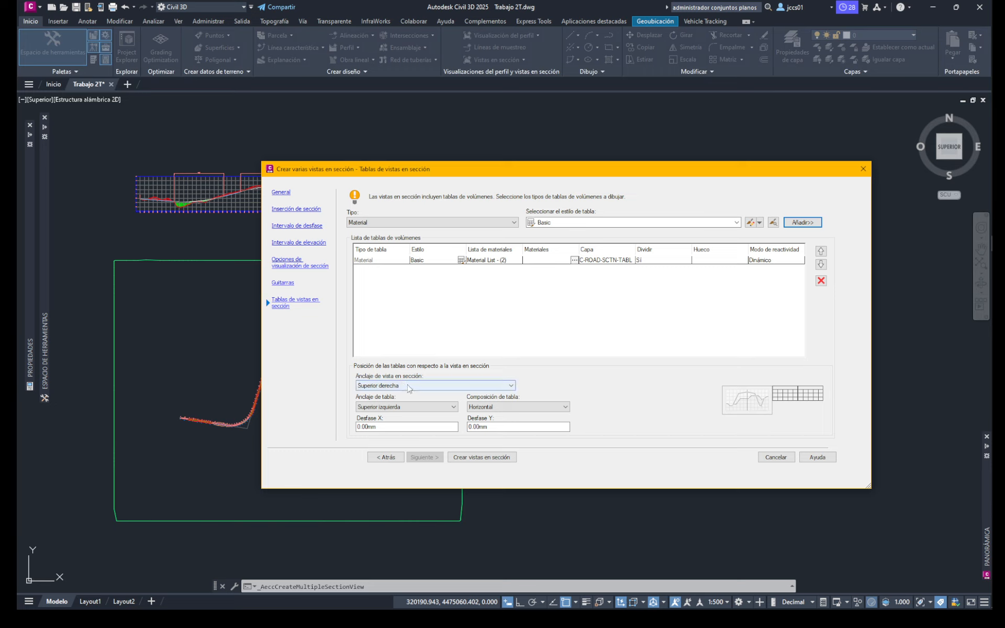
Step: Anchor the tables' Superior centro to the section views' Inferior centro and create the section views beside the profile view
{"action": "left_click", "coordinate": [388, 387]}
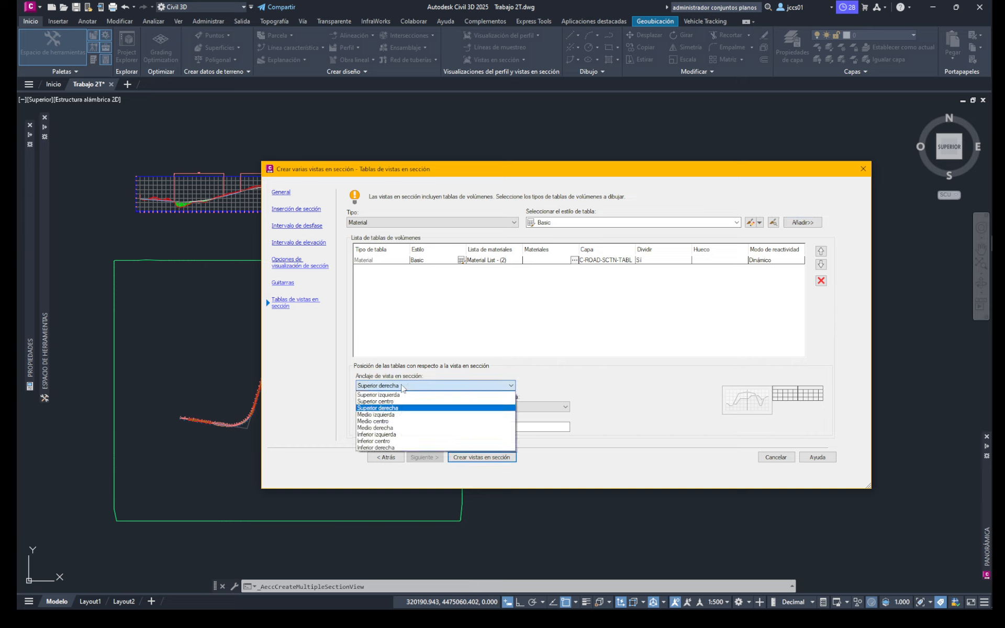
{"action": "left_click", "coordinate": [382, 441]}
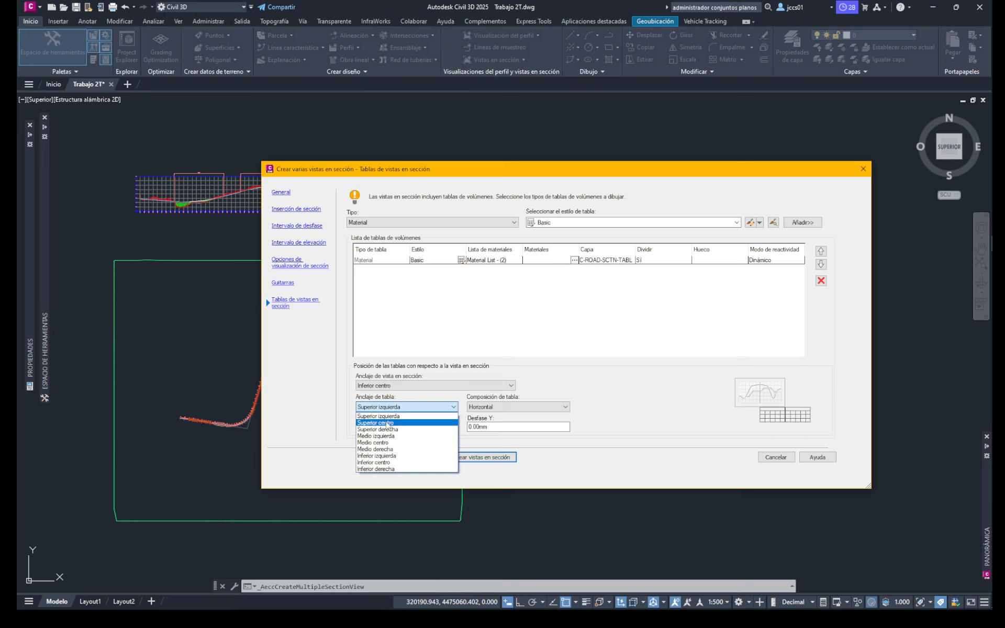
{"action": "left_click", "coordinate": [386, 422]}
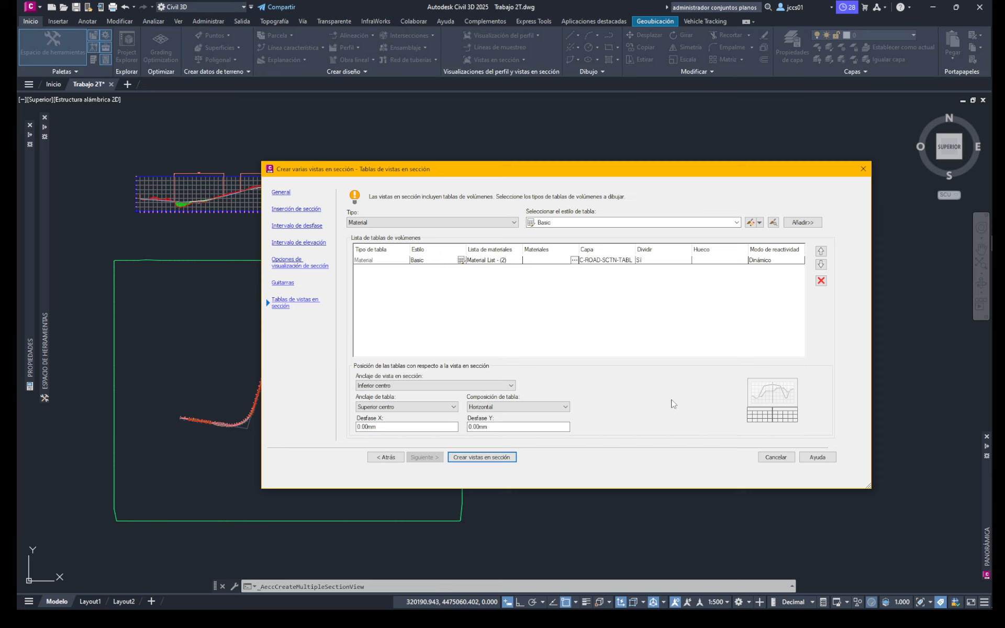
{"action": "left_click_drag", "start_coordinate": [622, 174], "coordinate": [614, 146]}
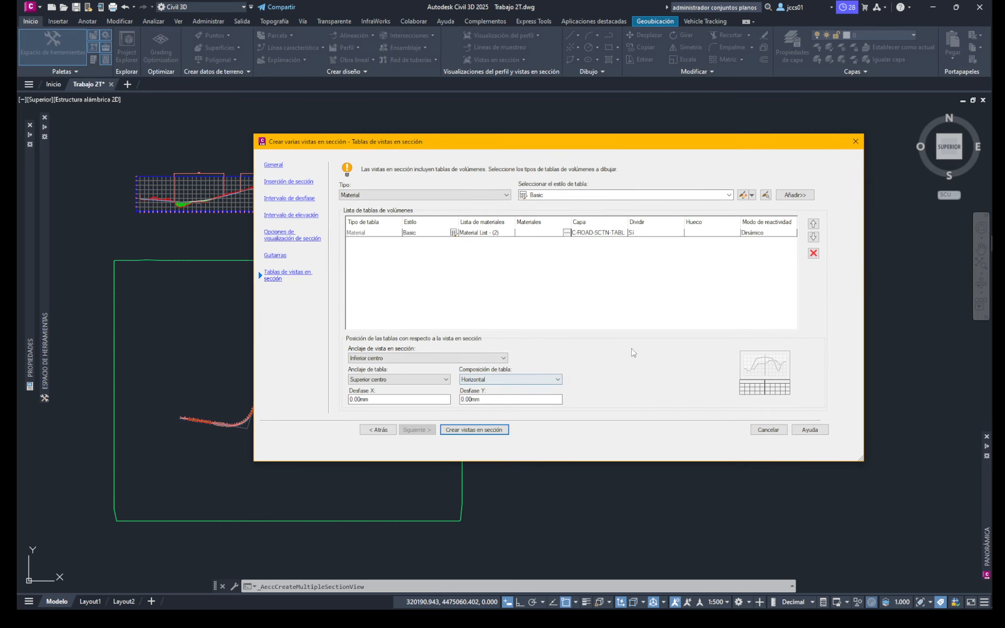
{"action": "left_click", "coordinate": [470, 431]}
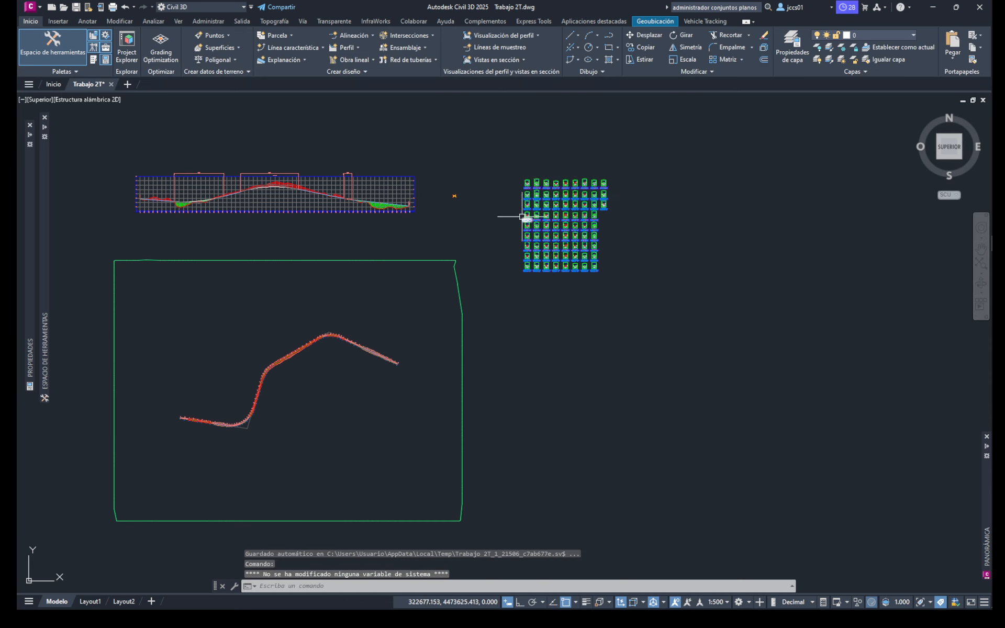
Step: Examine the section views and the Desmontes and Terraplenes values in the material table at the final station, 3+090.11
{"action": "scroll", "coordinate": [549, 207], "scroll_direction": "up", "scroll_amount": 5}
{"action": "scroll", "coordinate": [681, 201], "scroll_direction": "up", "scroll_amount": 5}
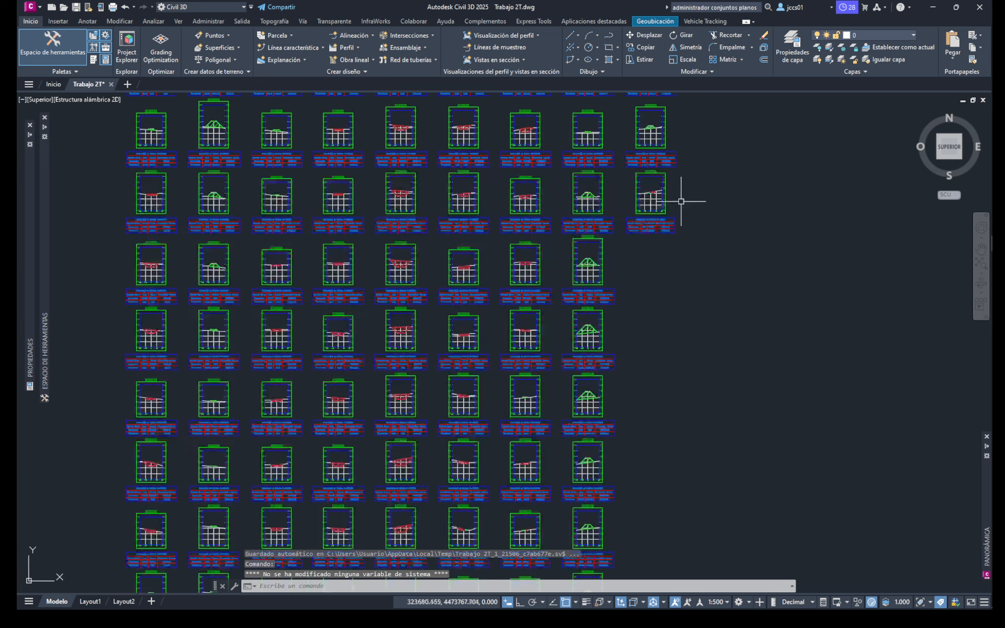
{"action": "scroll", "coordinate": [681, 201], "scroll_direction": "up", "scroll_amount": 6}
{"action": "scroll", "coordinate": [654, 275], "scroll_direction": "up", "scroll_amount": 2}
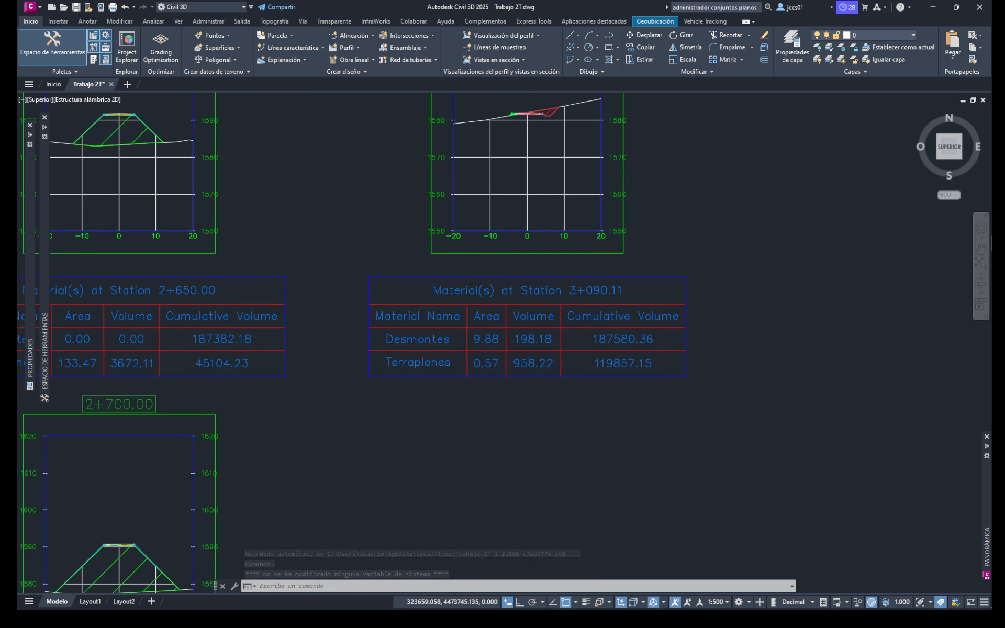
{"action": "scroll", "coordinate": [650, 352], "scroll_direction": "up", "scroll_amount": 2}
{"action": "scroll", "coordinate": [653, 337], "scroll_direction": "down", "scroll_amount": 3}
{"action": "scroll", "coordinate": [668, 314], "scroll_direction": "up", "scroll_amount": 3}
{"action": "scroll", "coordinate": [657, 351], "scroll_direction": "down", "scroll_amount": 2}
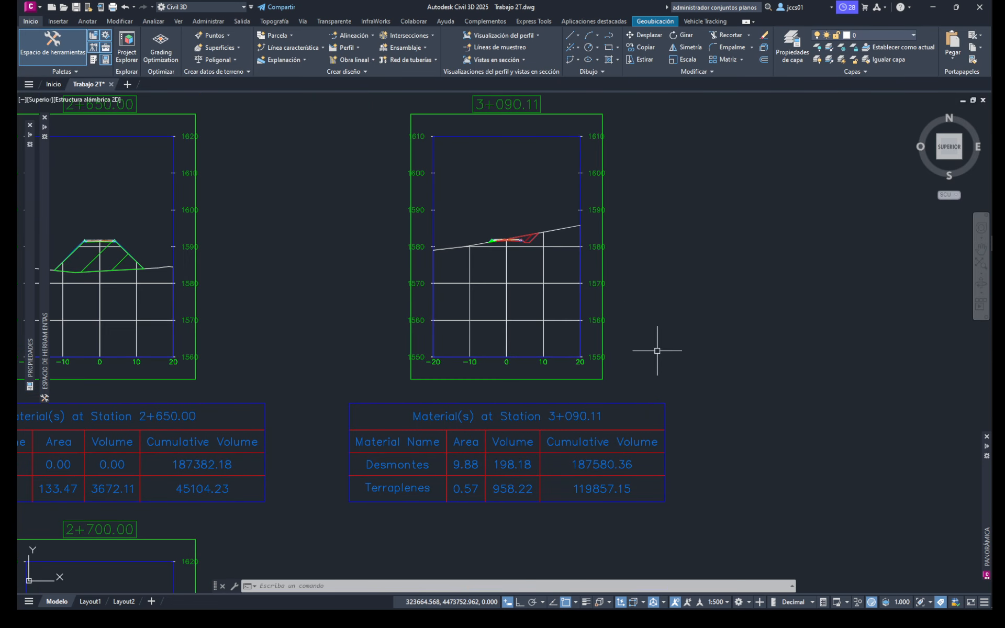
{"action": "scroll", "coordinate": [657, 351], "scroll_direction": "down", "scroll_amount": 3}
{"action": "scroll", "coordinate": [625, 419], "scroll_direction": "up", "scroll_amount": 3}
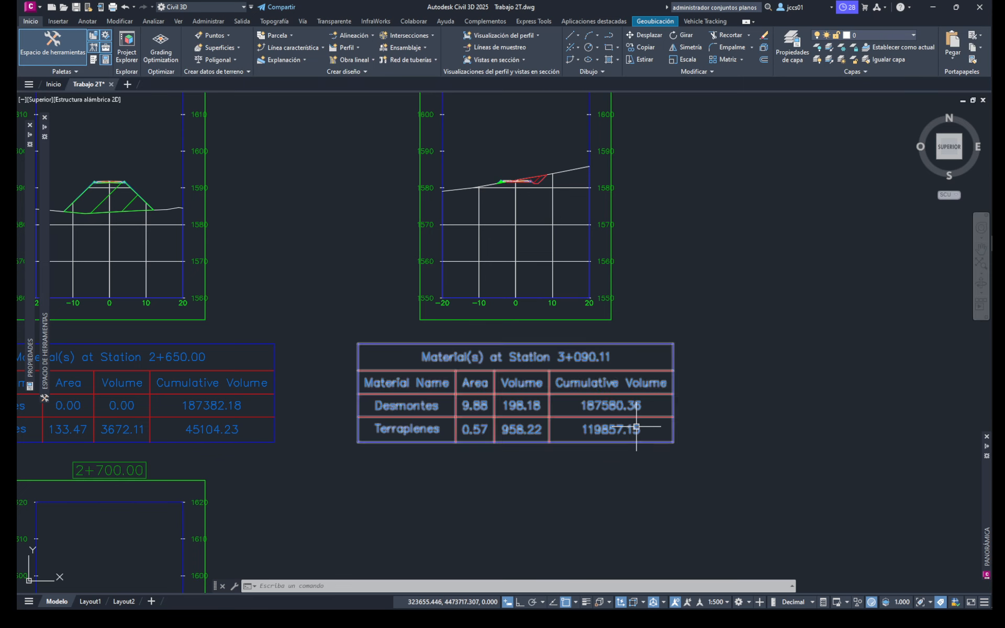
{"action": "scroll", "coordinate": [636, 426], "scroll_direction": "down", "scroll_amount": 10}
{"action": "scroll", "coordinate": [623, 421], "scroll_direction": "up", "scroll_amount": 10}
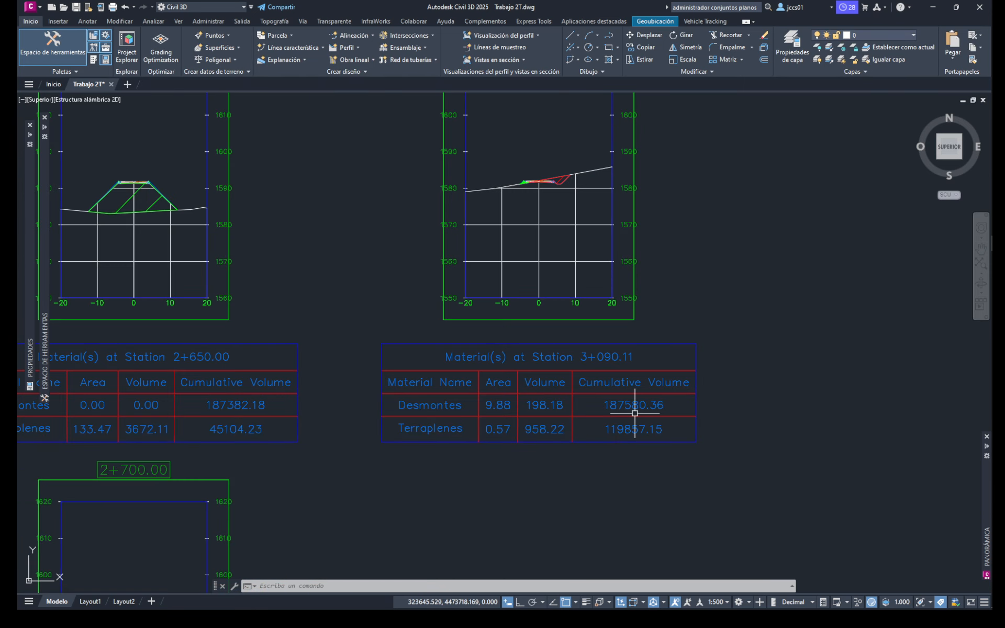
{"action": "scroll", "coordinate": [634, 421], "scroll_direction": "down", "scroll_amount": 10}
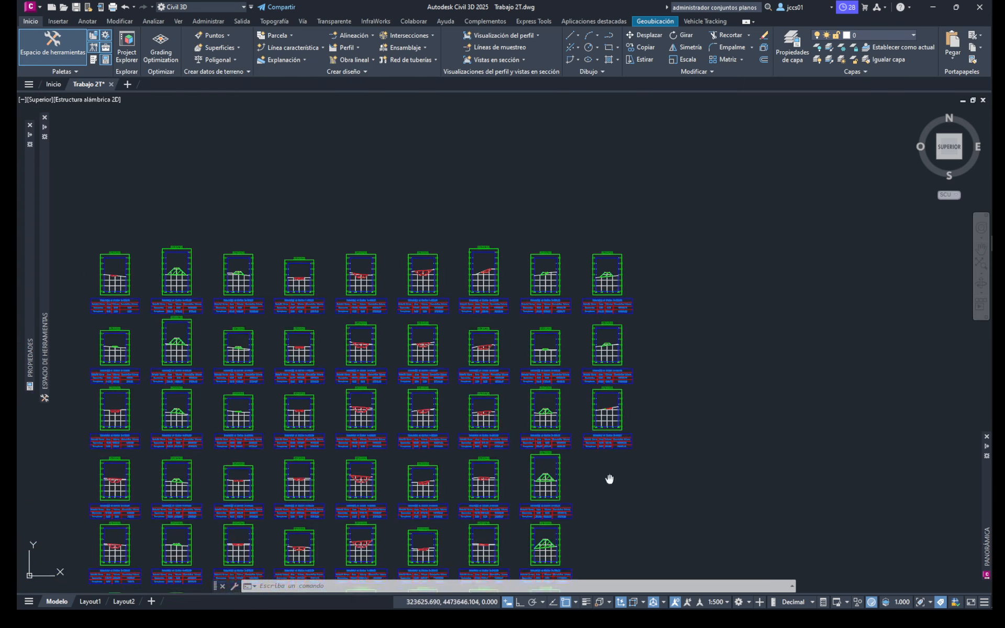
Step: Review the full grid of section views and its placement relative to the profile view and the road plan
{"action": "middle_click_drag", "start_coordinate": [609, 478], "coordinate": [645, 358]}
{"action": "scroll", "coordinate": [686, 408], "scroll_direction": "down", "scroll_amount": 4}
{"action": "middle_click_drag", "start_coordinate": [662, 410], "coordinate": [654, 399]}
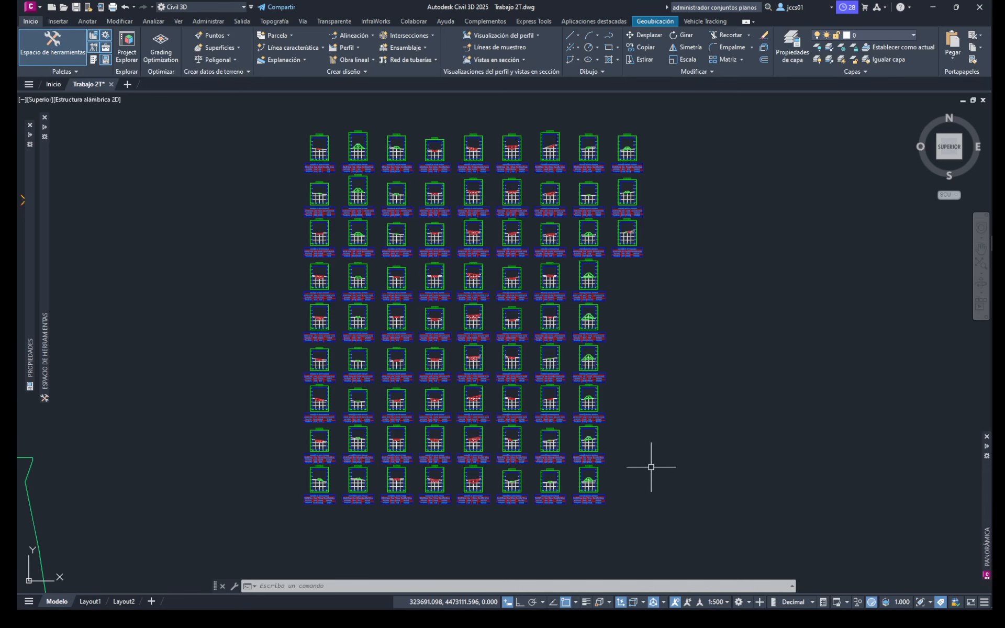
{"action": "scroll", "coordinate": [649, 436], "scroll_direction": "down", "scroll_amount": 2}
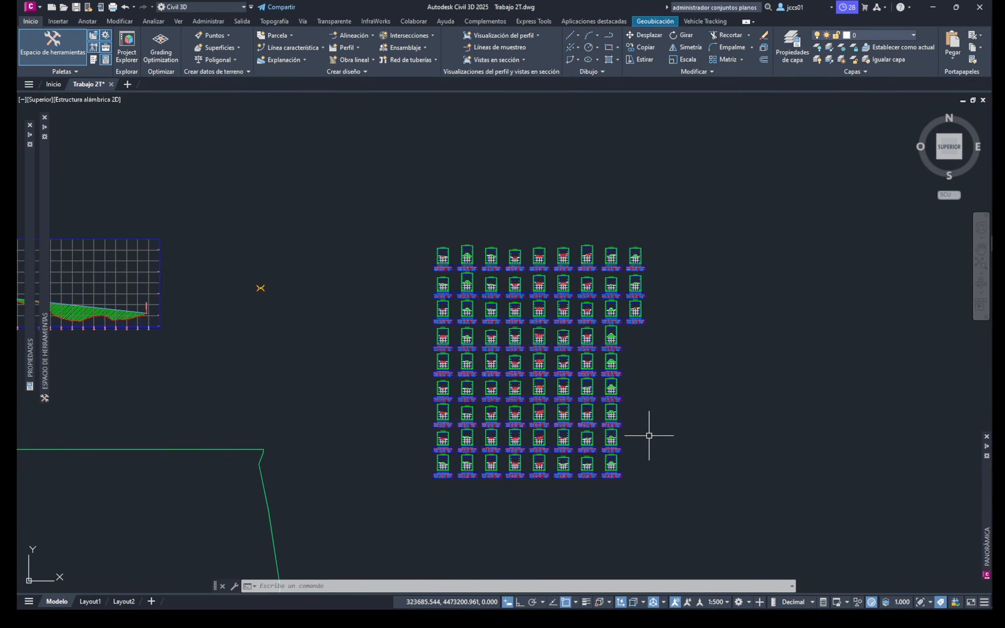
{"action": "middle_click_drag", "start_coordinate": [649, 435], "coordinate": [648, 394]}
{"action": "middle_click_drag", "start_coordinate": [570, 463], "coordinate": [585, 376]}
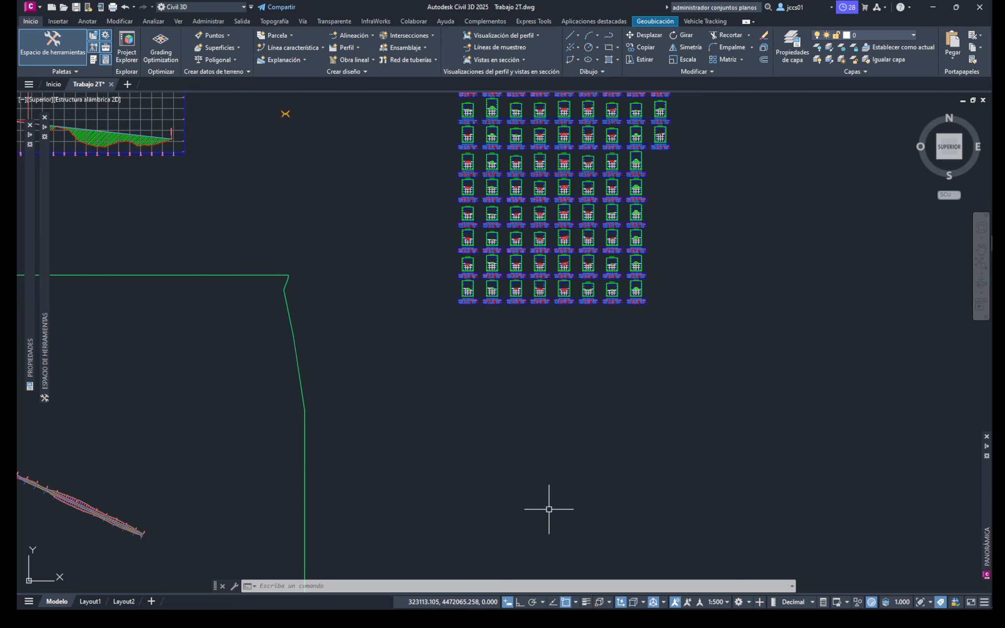
{"action": "scroll", "coordinate": [398, 524], "scroll_direction": "down", "scroll_amount": 2}
{"action": "mouse_move", "coordinate": [379, 494]}
{"action": "middle_mouse_down"}
{"action": "mouse_move", "coordinate": [535, 434]}
{"action": "mouse_move", "coordinate": [516, 410]}
{"action": "middle_mouse_up"}
{"action": "scroll", "coordinate": [504, 421], "scroll_direction": "down", "scroll_amount": 1}
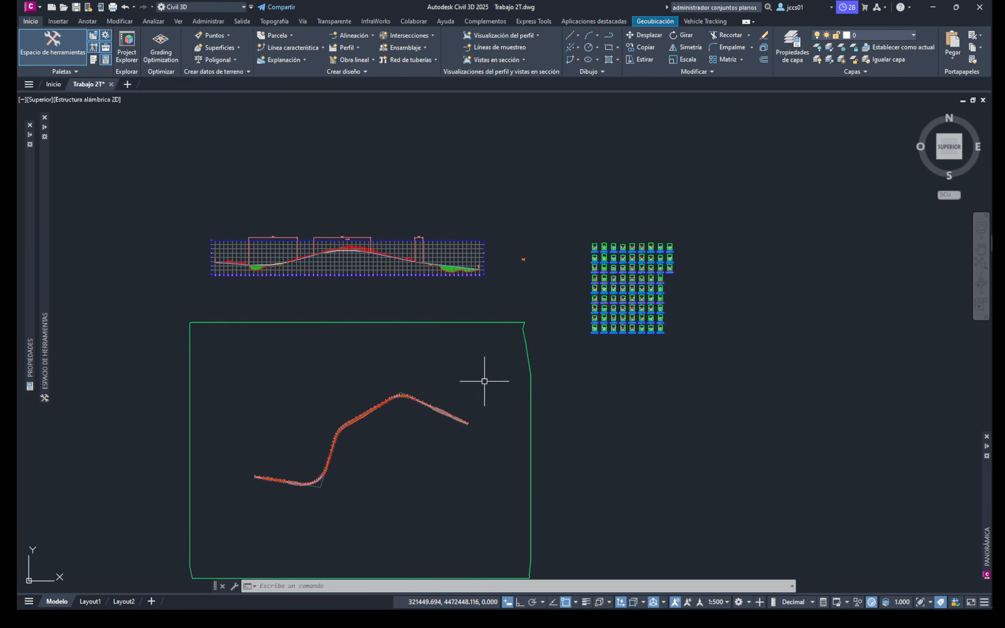
{"action": "middle_click_drag", "start_coordinate": [329, 287], "coordinate": [409, 240]}
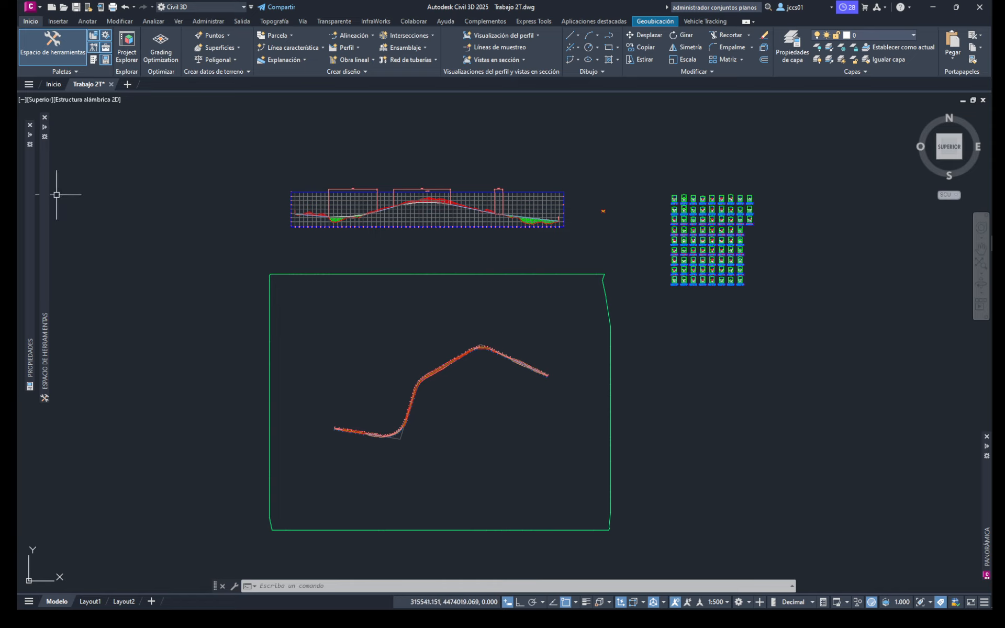
Step: Start a new surface of type Superficie de volumen TIN and name it Superficie VOL DPOL
{"action": "mouse_move", "coordinate": [45, 174]}
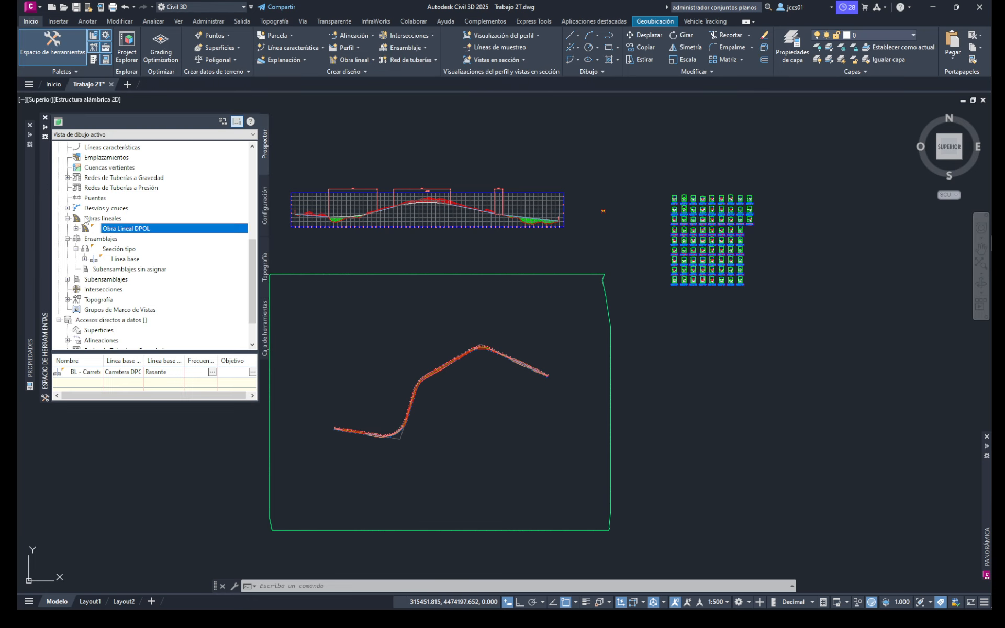
{"action": "scroll", "coordinate": [156, 241], "scroll_direction": "up", "scroll_amount": 8}
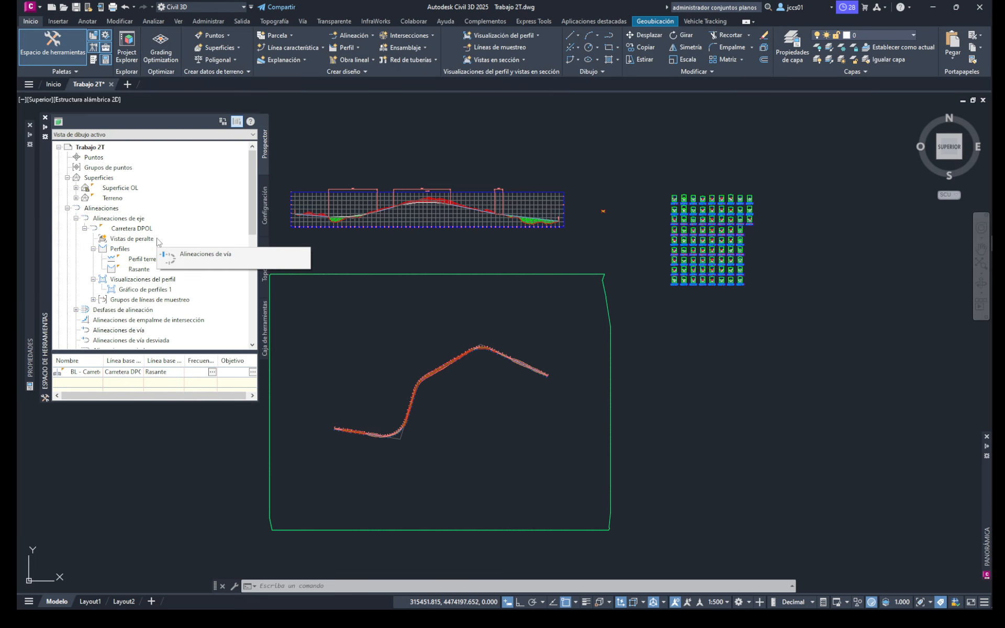
{"action": "left_click", "coordinate": [104, 179]}
{"action": "right_click", "coordinate": [115, 178]}
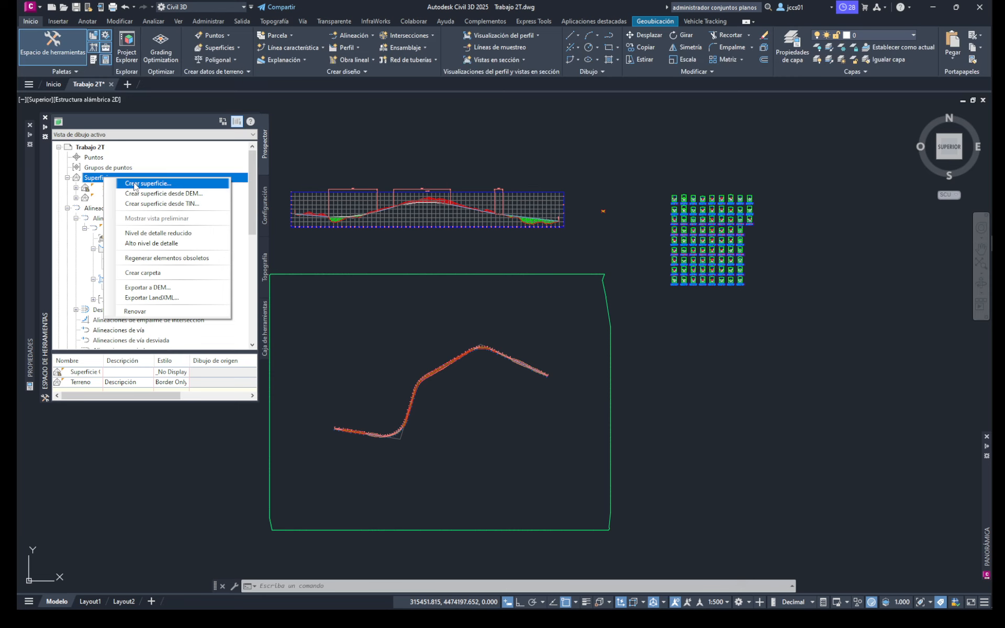
{"action": "left_click", "coordinate": [135, 185]}
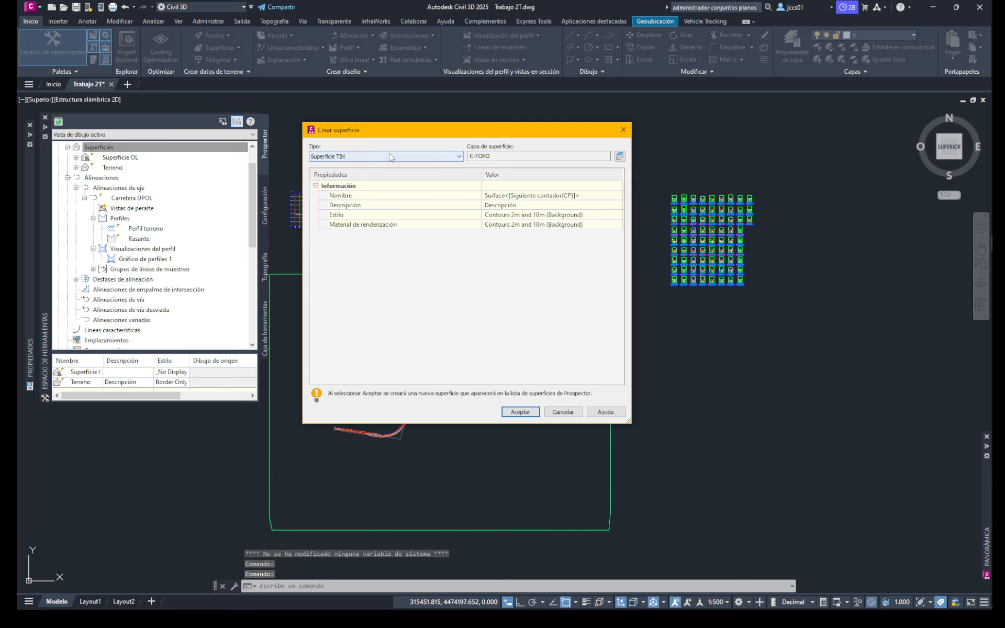
{"action": "left_click", "coordinate": [380, 156]}
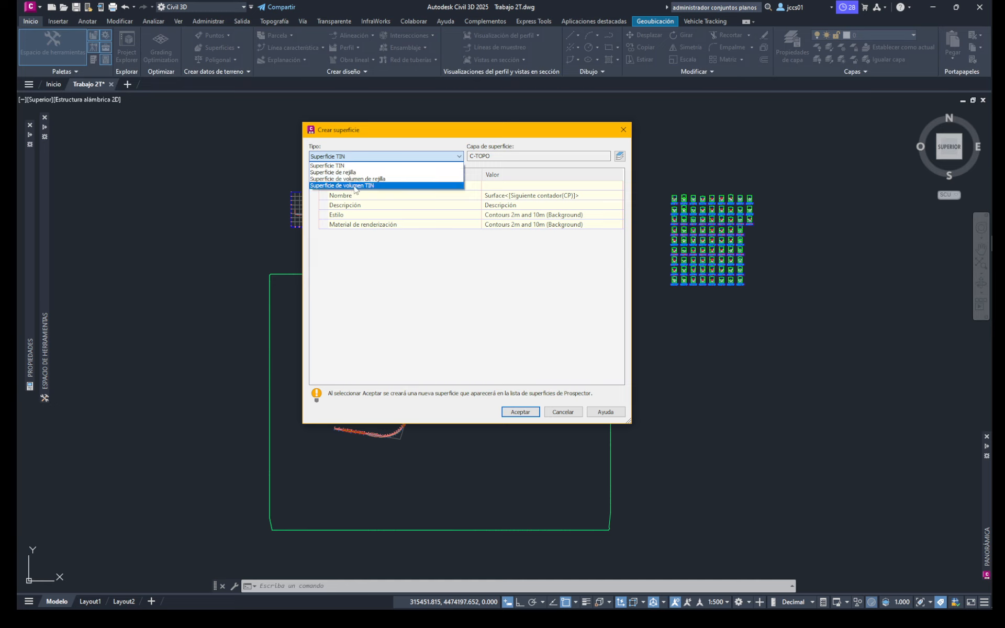
{"action": "left_click", "coordinate": [354, 186]}
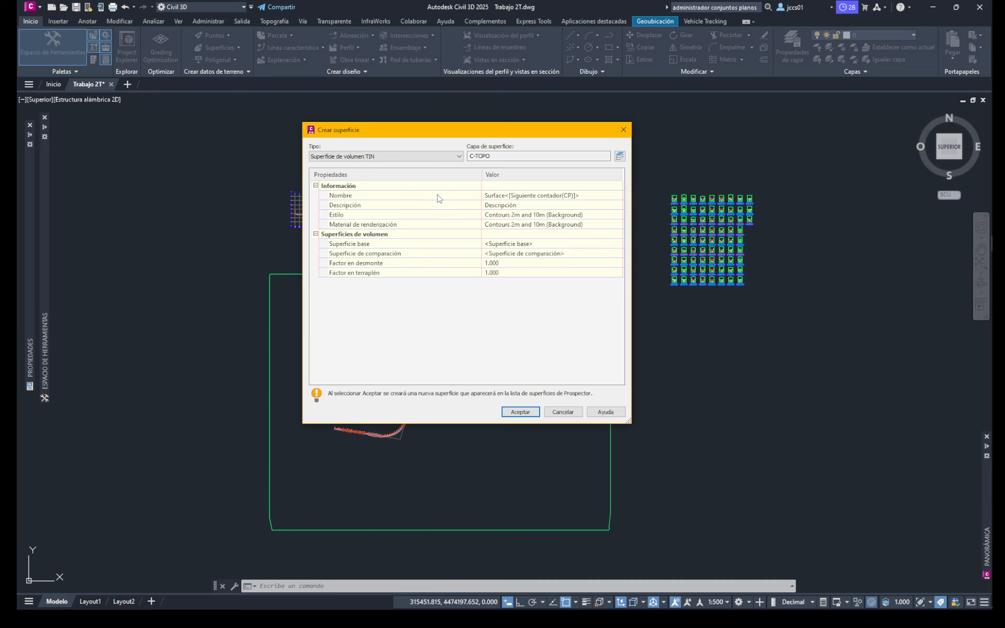
{"action": "left_click", "coordinate": [522, 193]}
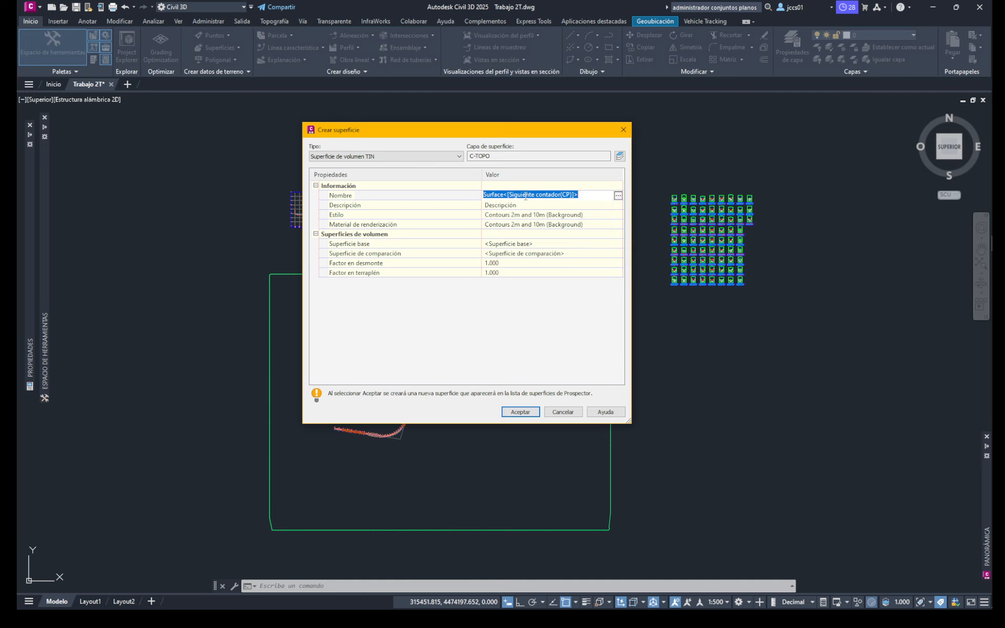
{"action": "type", "text": "Superficie VOL DPOL"}
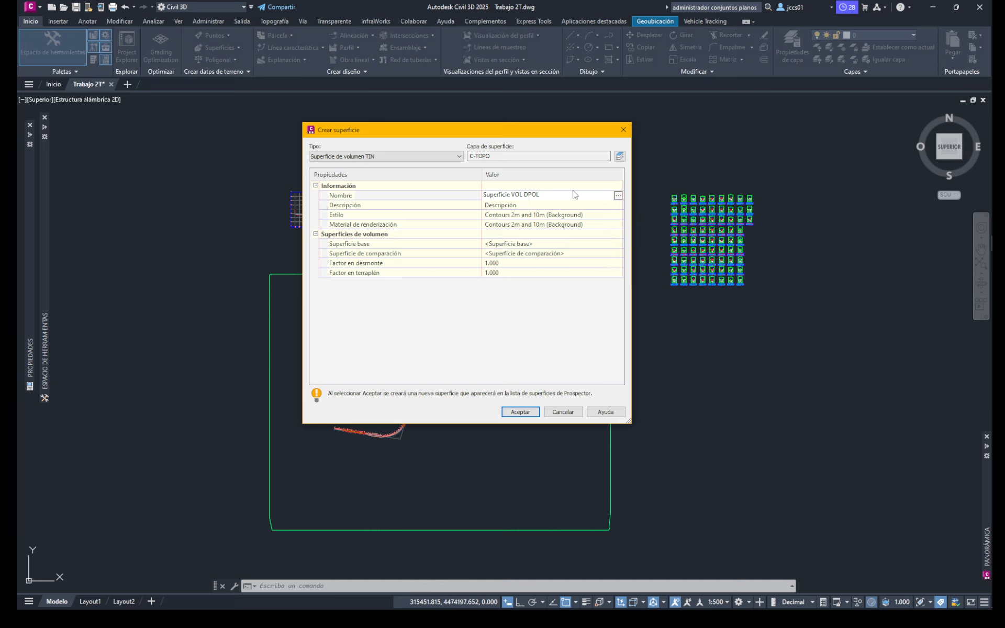
{"action": "key", "text": "Return"}
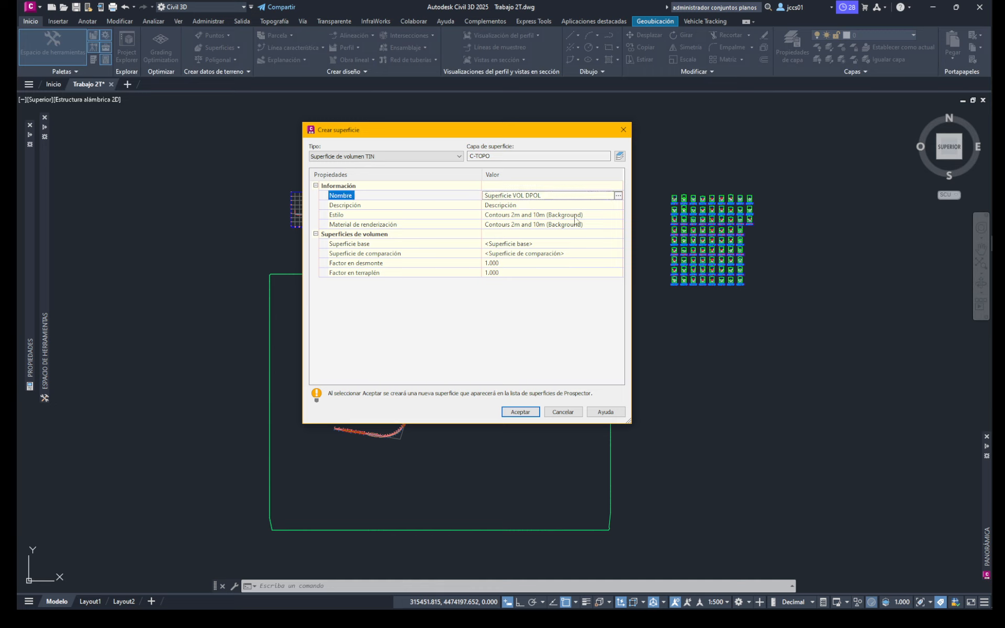
Step: Set the new volume surface's style to _No Display
{"action": "left_click", "coordinate": [533, 216]}
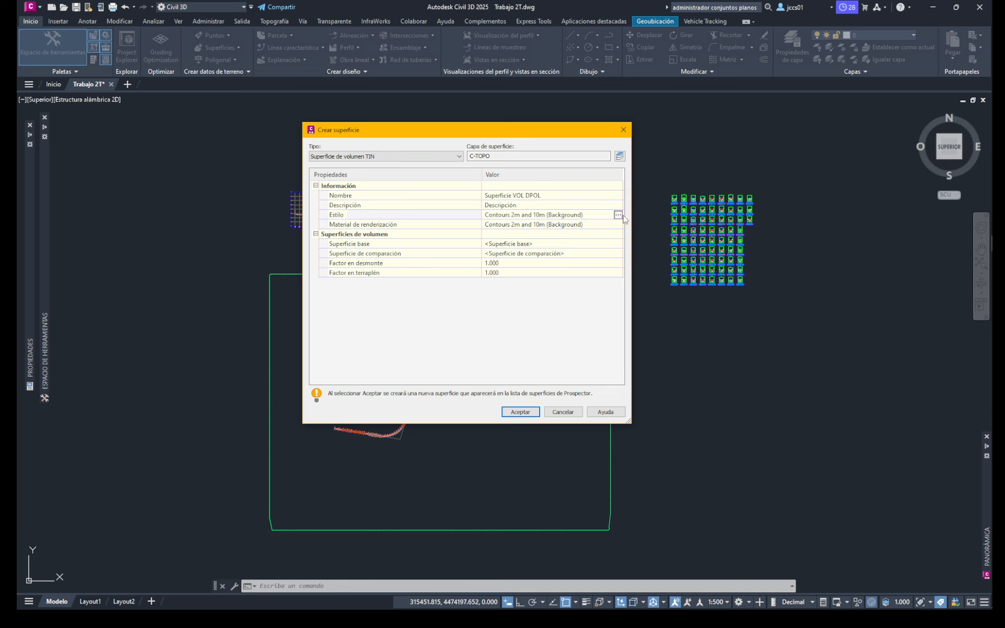
{"action": "left_click", "coordinate": [617, 215]}
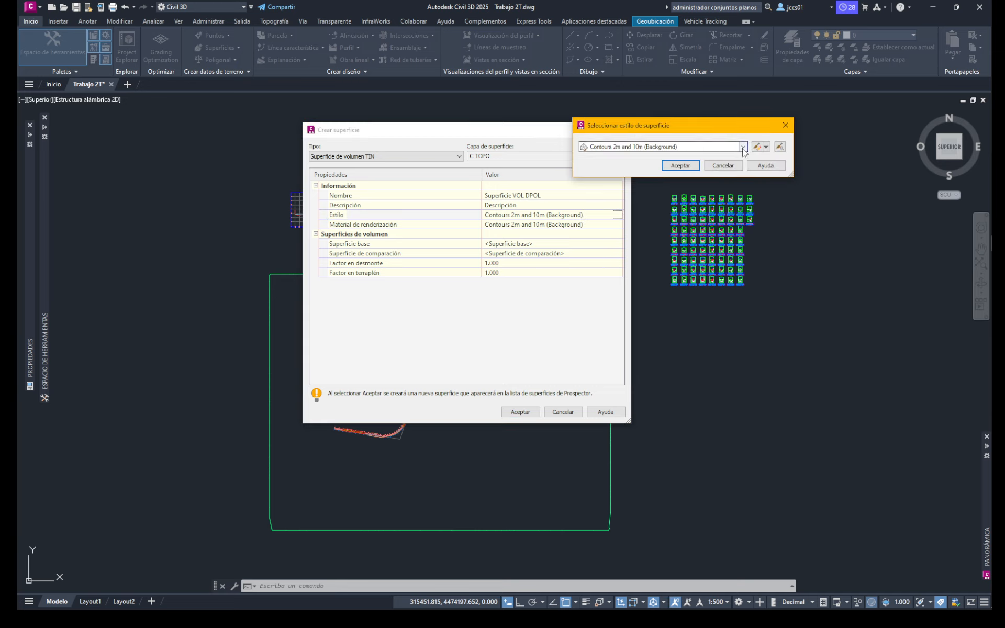
{"action": "left_click", "coordinate": [743, 146]}
{"action": "left_click", "coordinate": [620, 158]}
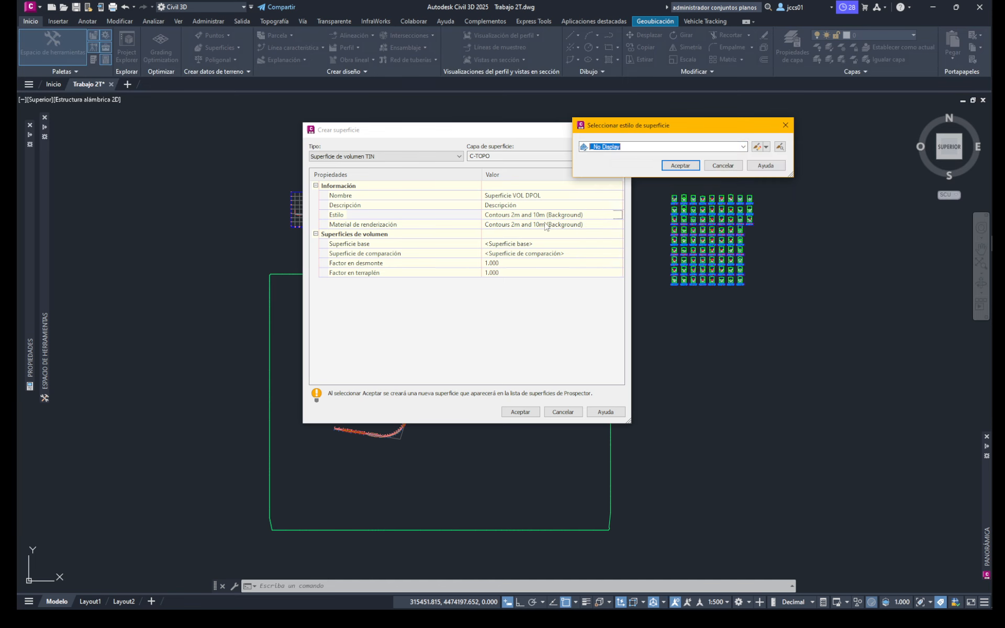
{"action": "left_click", "coordinate": [680, 165]}
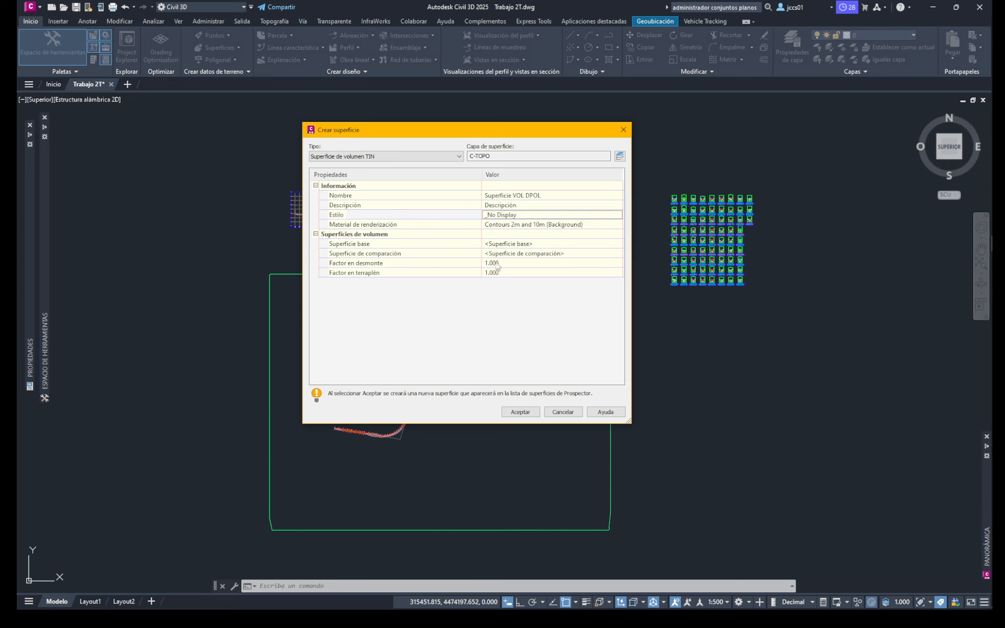
Step: Assign Terreno as the base surface and Superficie OL as the comparison surface, and create the volume surface
{"action": "left_click", "coordinate": [534, 244]}
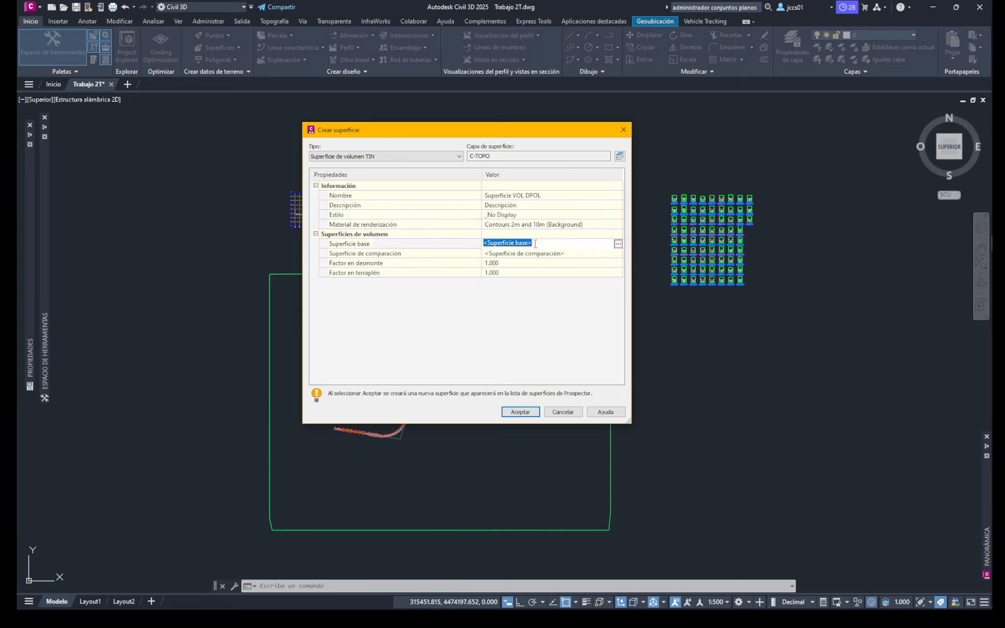
{"action": "left_click", "coordinate": [618, 245]}
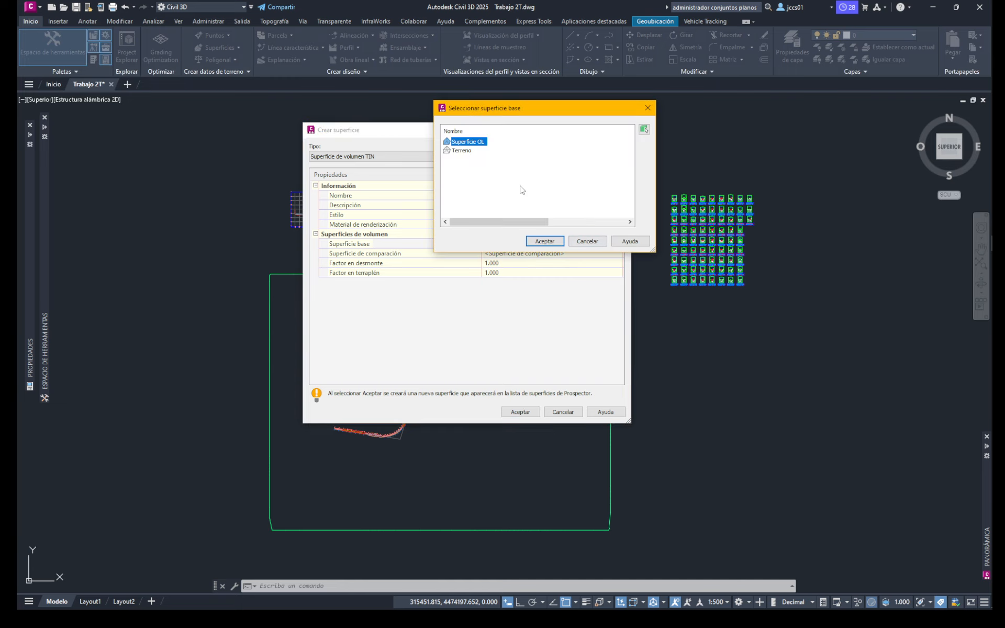
{"action": "left_click", "coordinate": [462, 150]}
{"action": "left_click", "coordinate": [545, 241]}
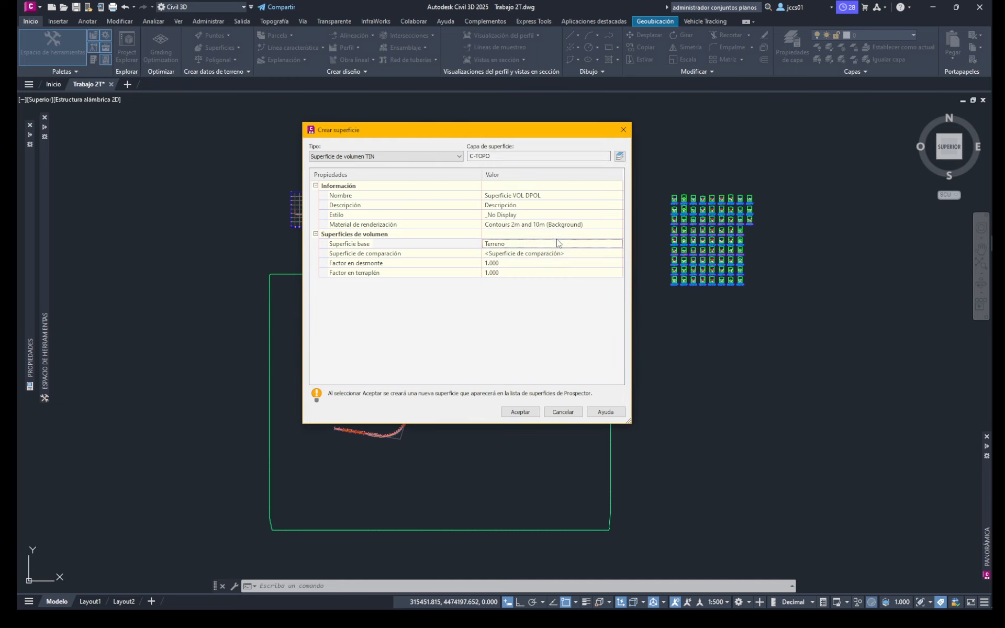
{"action": "left_click", "coordinate": [532, 253]}
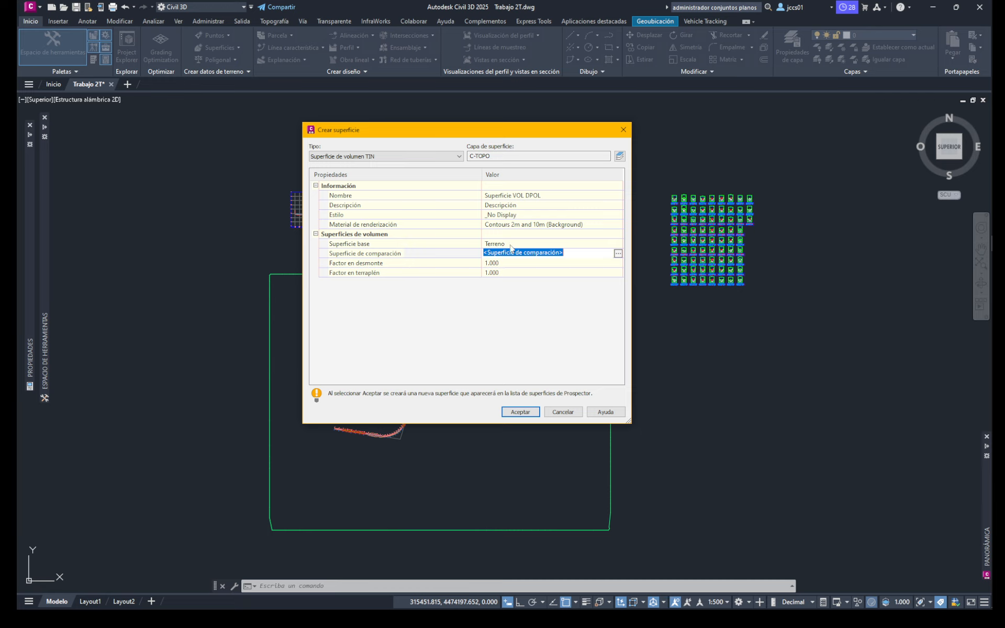
{"action": "left_click", "coordinate": [617, 253]}
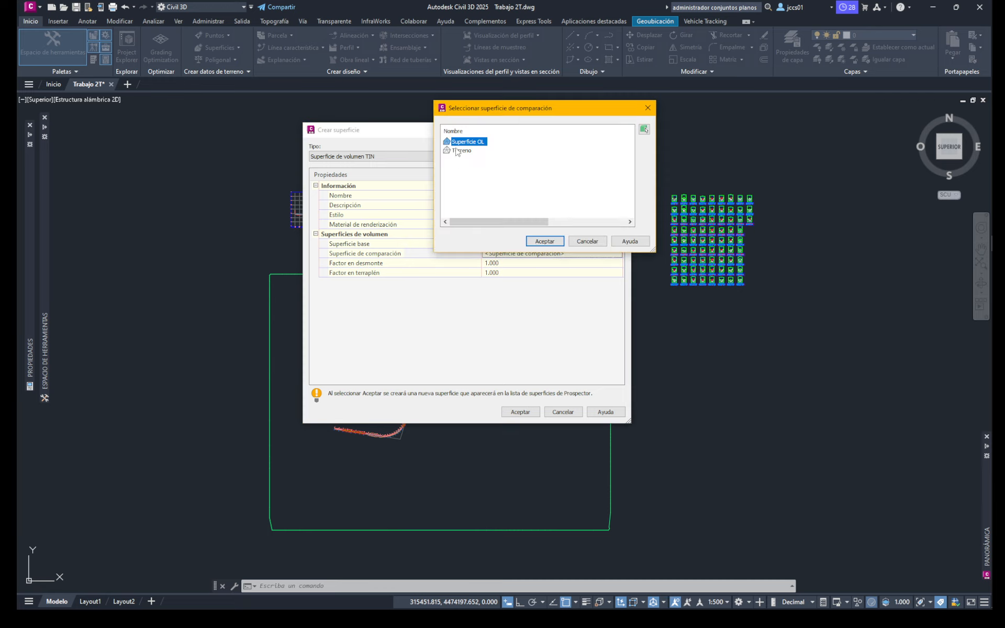
{"action": "left_click", "coordinate": [544, 241]}
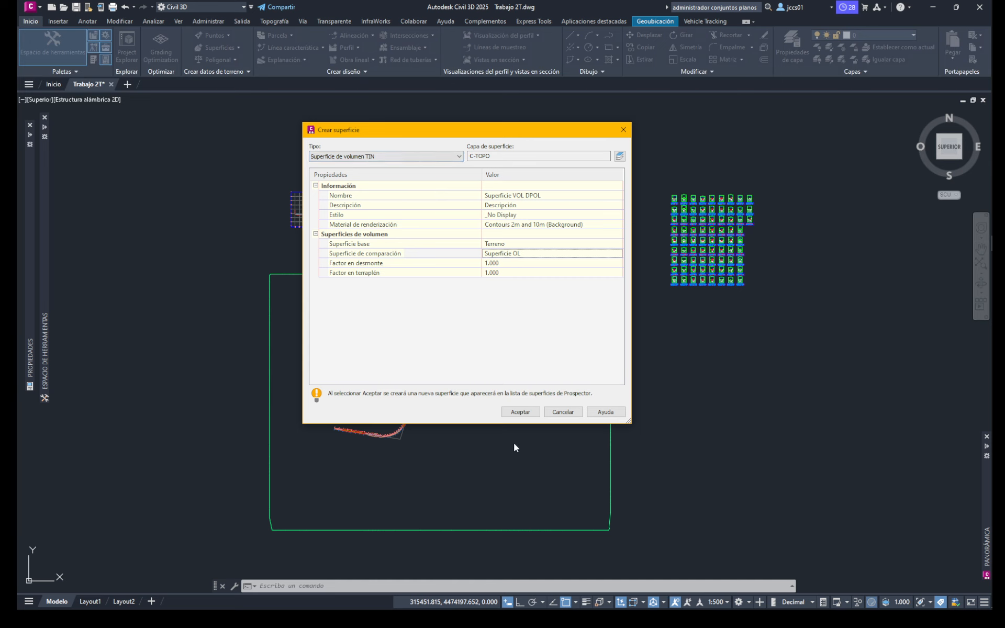
{"action": "left_click", "coordinate": [529, 412]}
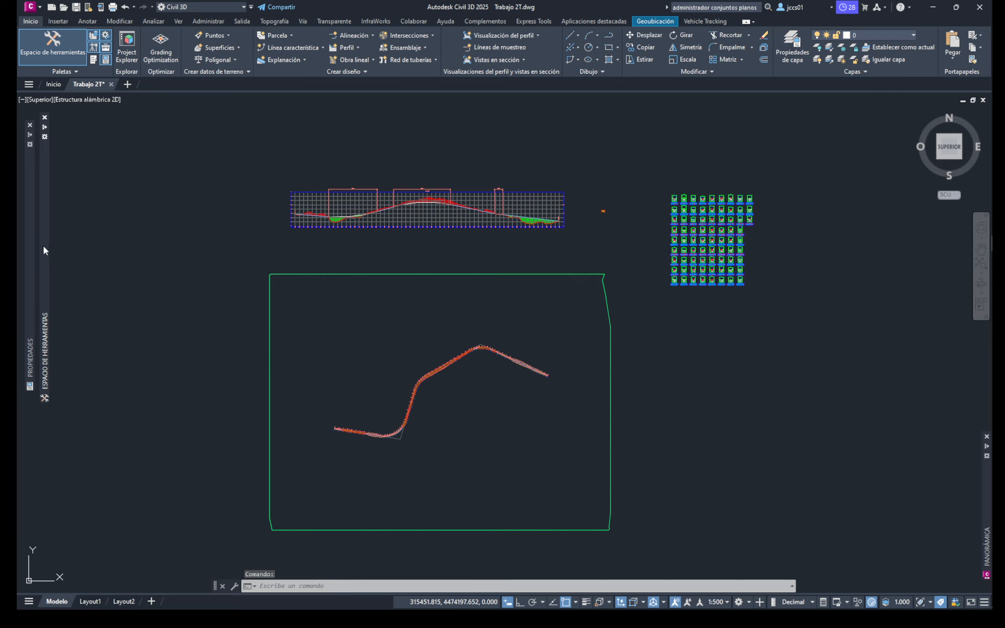
Step: Examine the Volumen statistics in the surface properties of Superficie VOL DPOL, including cut, fill and net volumes
{"action": "mouse_move", "coordinate": [43, 246]}
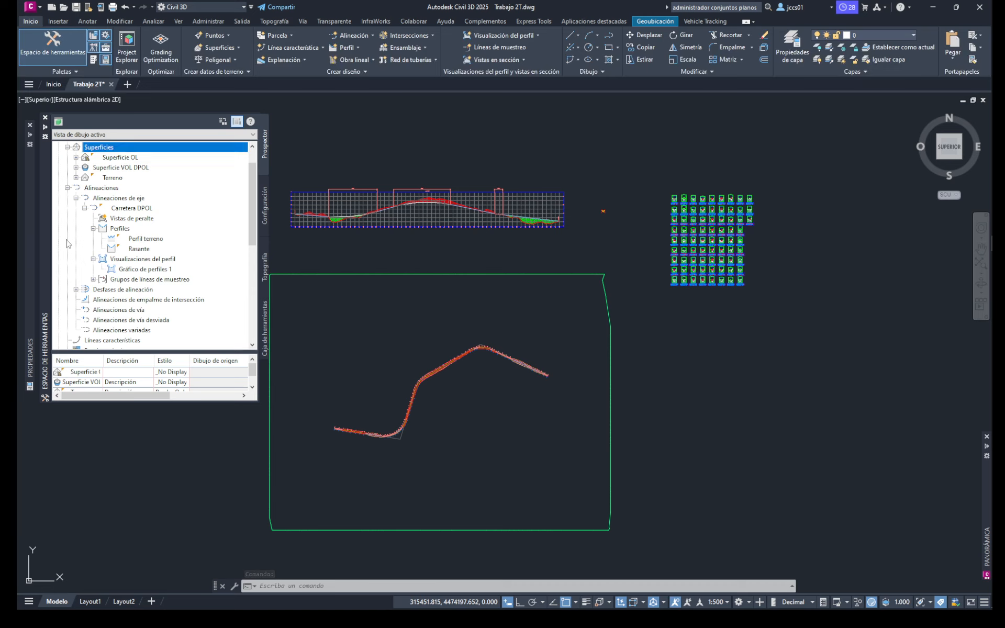
{"action": "scroll", "coordinate": [104, 211], "scroll_direction": "up", "scroll_amount": 1}
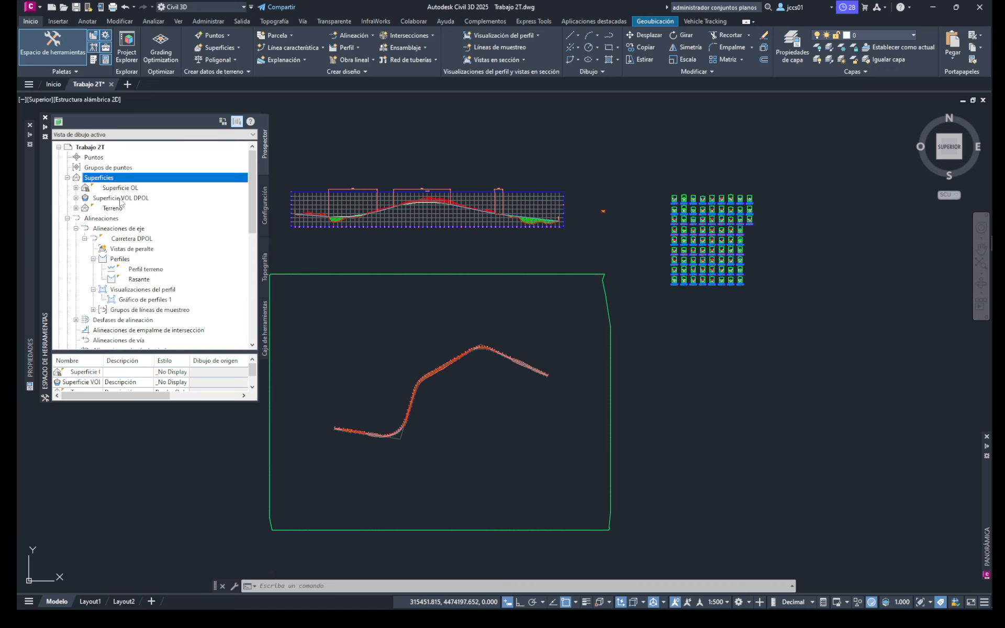
{"action": "left_click", "coordinate": [119, 198]}
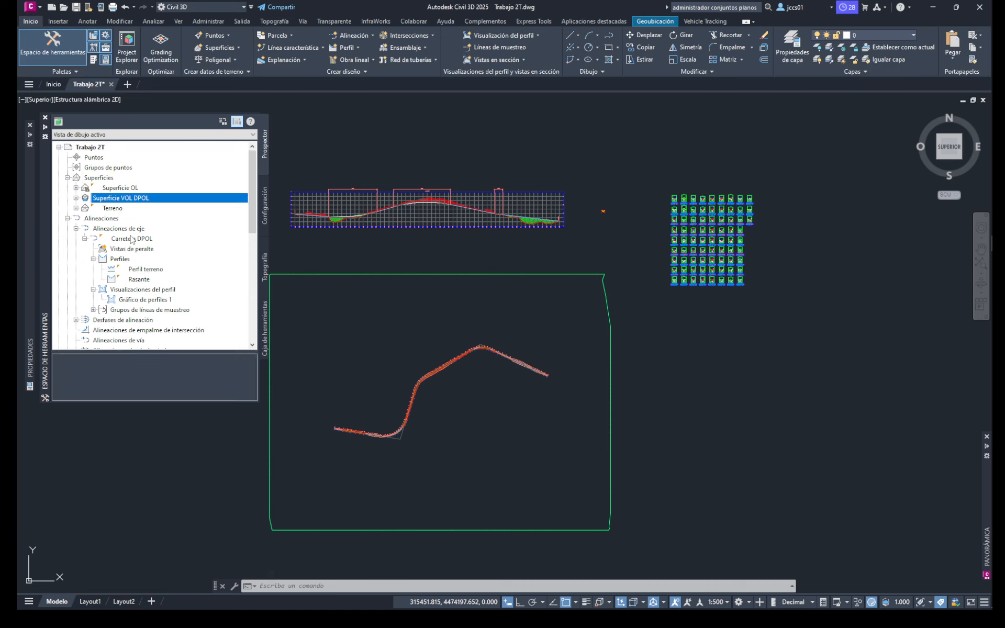
{"action": "right_click", "coordinate": [118, 201]}
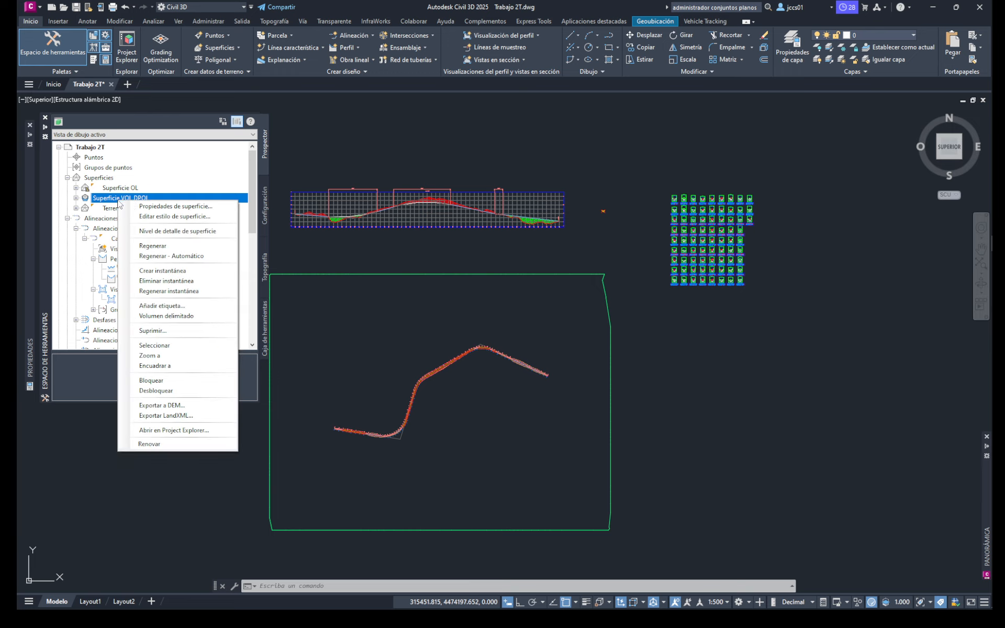
{"action": "left_click", "coordinate": [158, 206]}
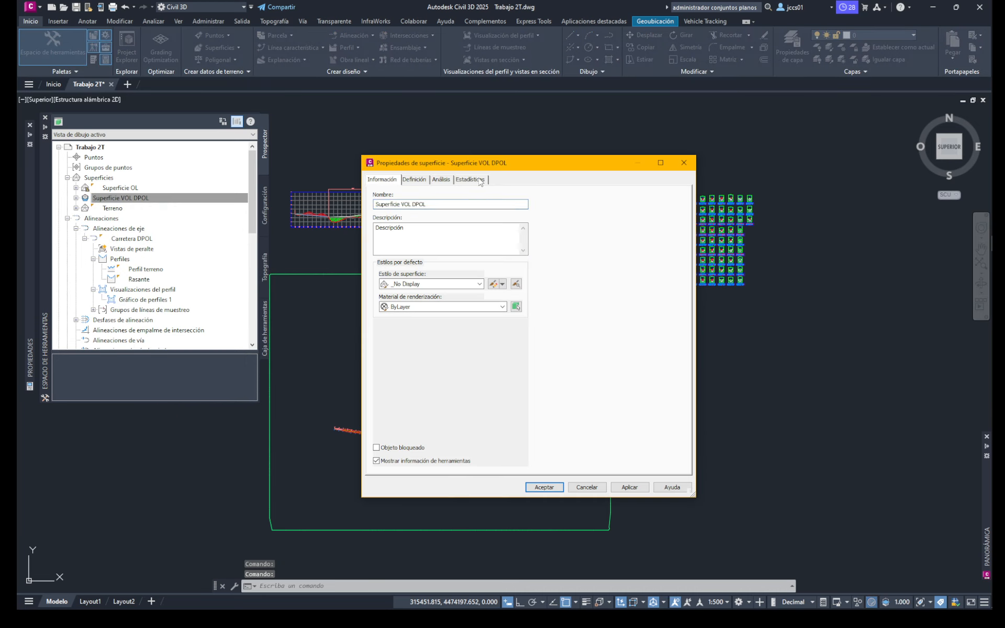
{"action": "left_click", "coordinate": [477, 181]}
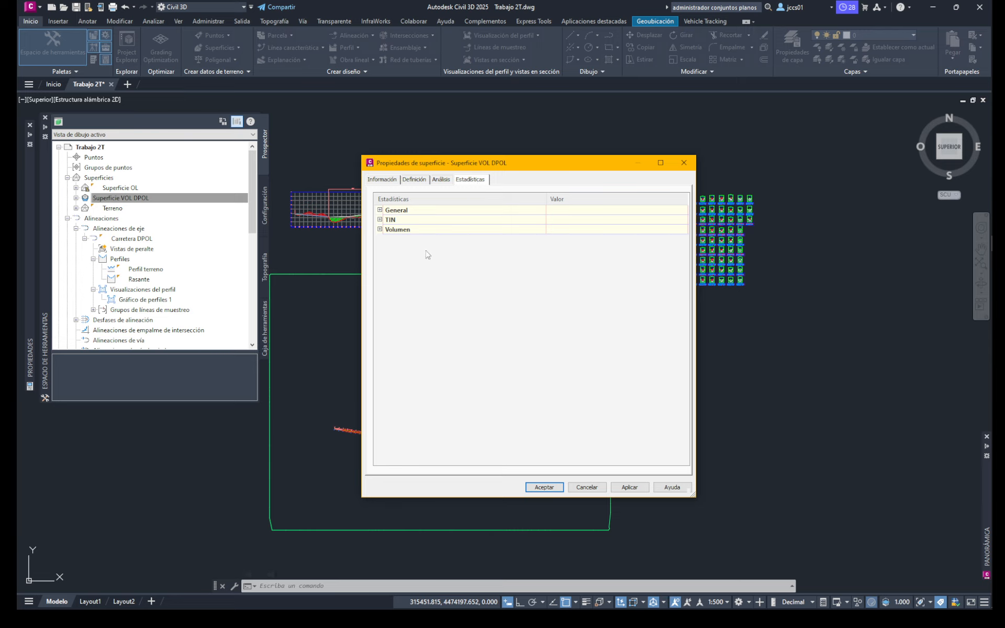
{"action": "left_click", "coordinate": [380, 229]}
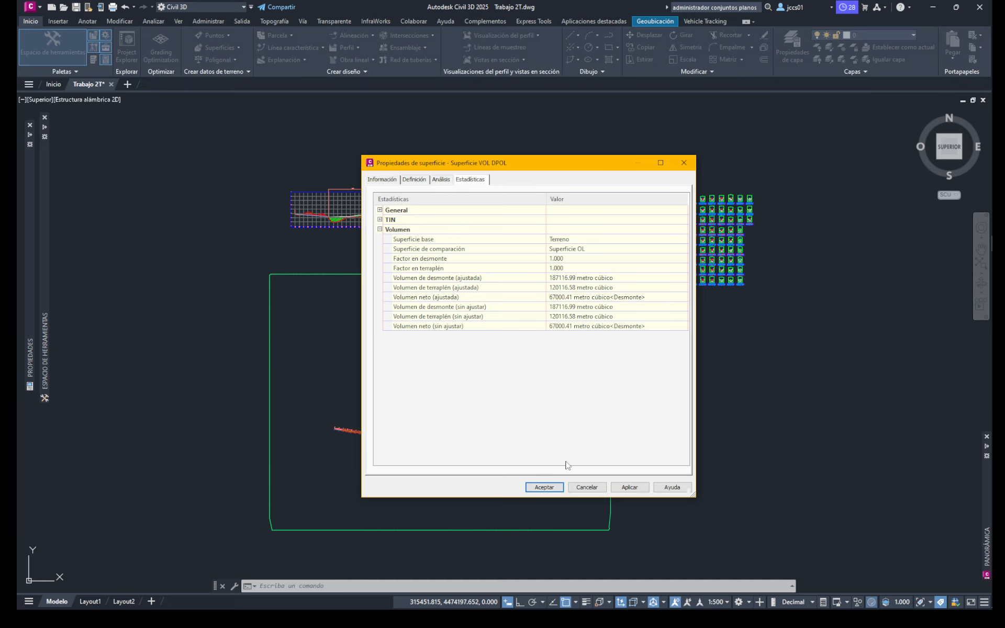
{"action": "left_click", "coordinate": [544, 487]}
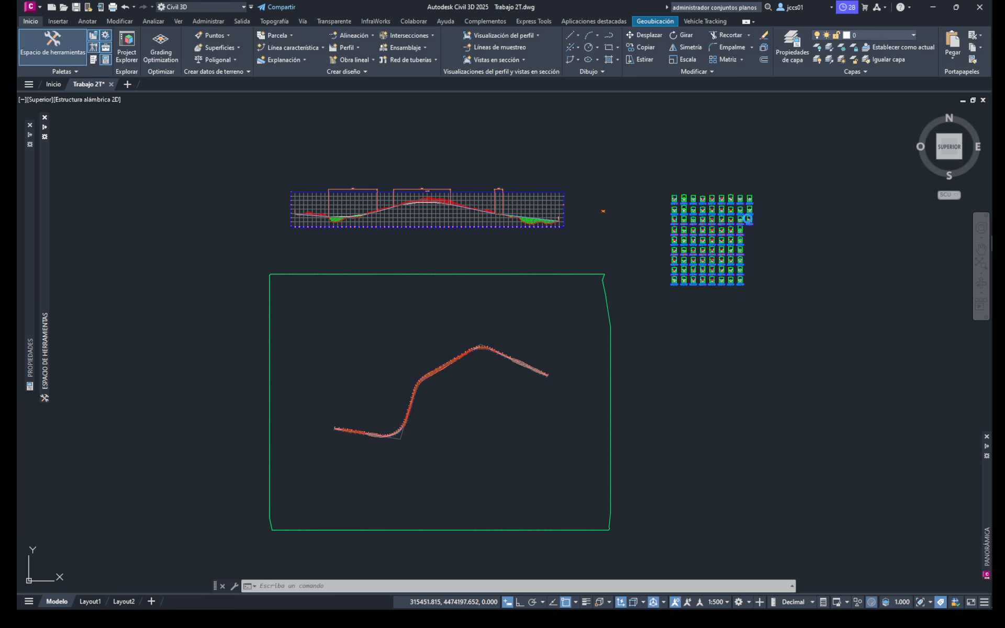
Step: Check the cumulative Desmontes and Terraplenes volumes in the material table at station 3+090.11 against the surface's volume statistics
{"action": "scroll", "coordinate": [749, 220], "scroll_direction": "up", "scroll_amount": 15}
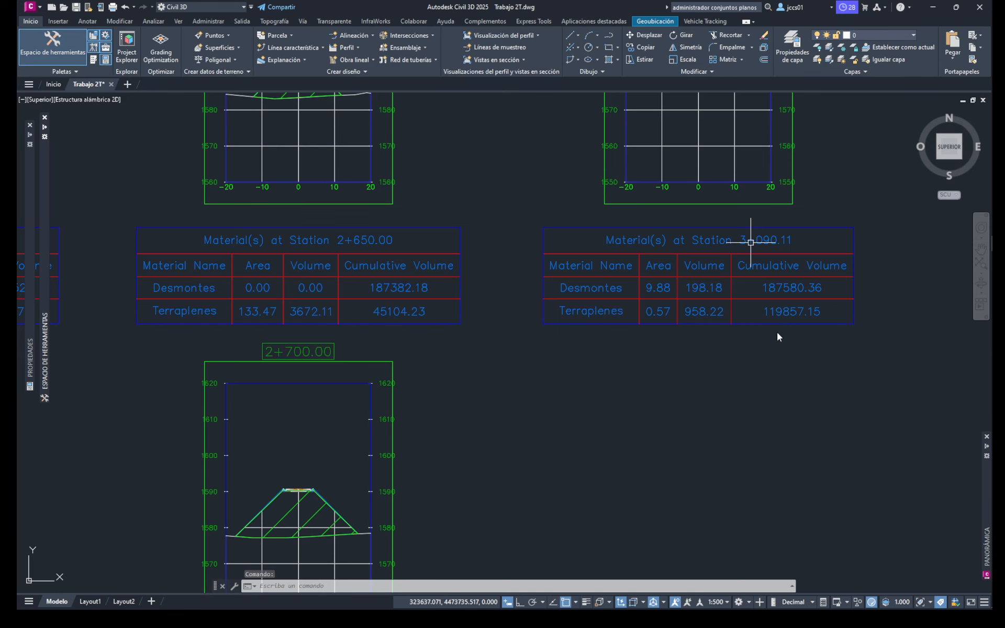
{"action": "scroll", "coordinate": [781, 318], "scroll_direction": "down", "scroll_amount": 4}
{"action": "scroll", "coordinate": [782, 317], "scroll_direction": "down", "scroll_amount": 8}
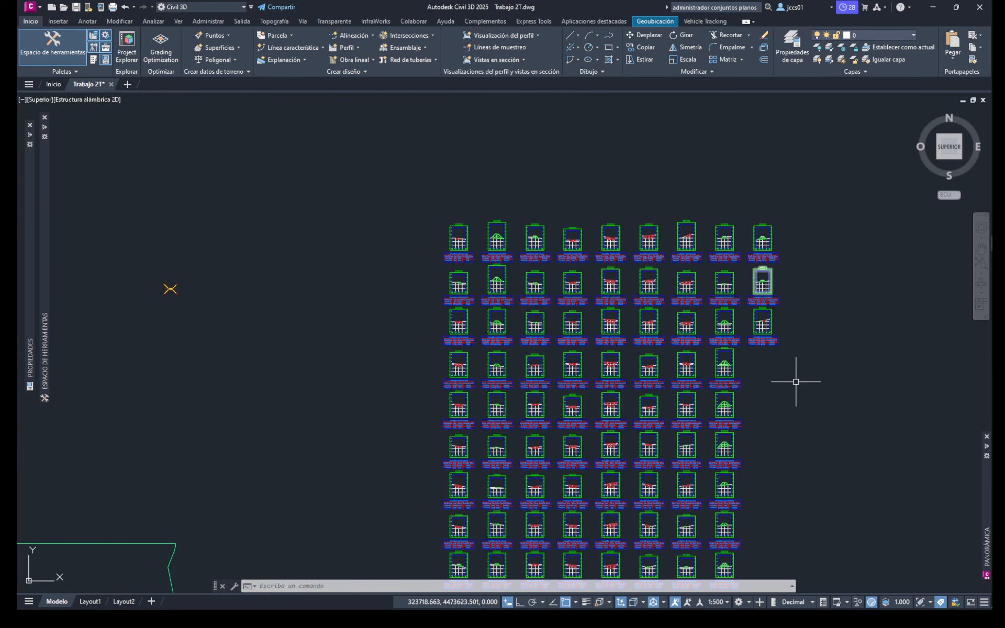
{"action": "scroll", "coordinate": [762, 291], "scroll_direction": "down", "scroll_amount": 8}
{"action": "middle_click_drag", "start_coordinate": [754, 392], "coordinate": [749, 285]}
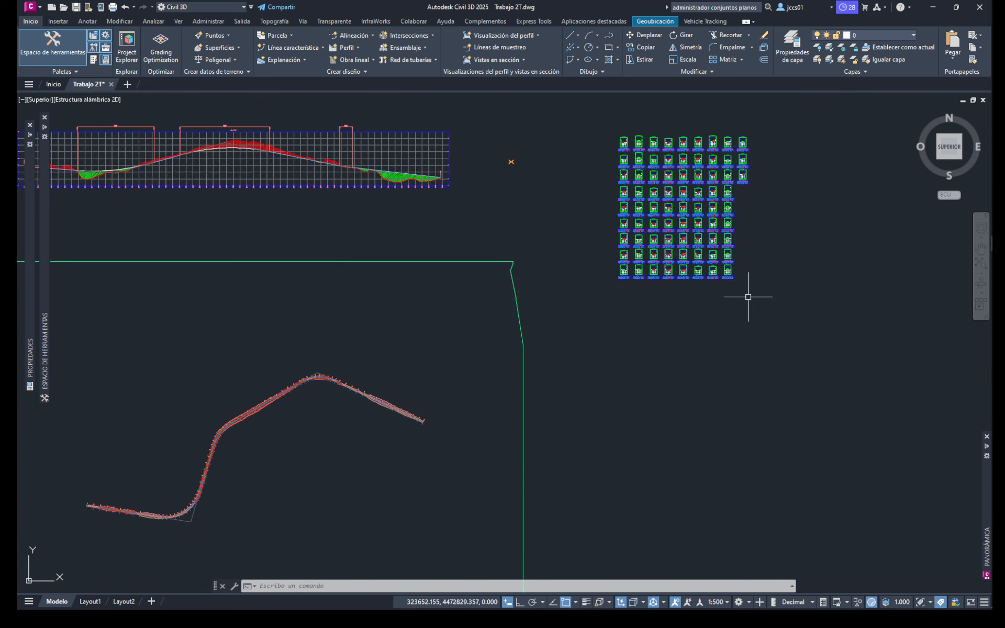
{"action": "scroll", "coordinate": [731, 328], "scroll_direction": "down", "scroll_amount": 2}
{"action": "scroll", "coordinate": [693, 341], "scroll_direction": "up", "scroll_amount": 2}
{"action": "middle_click_drag", "start_coordinate": [691, 342], "coordinate": [686, 341]}
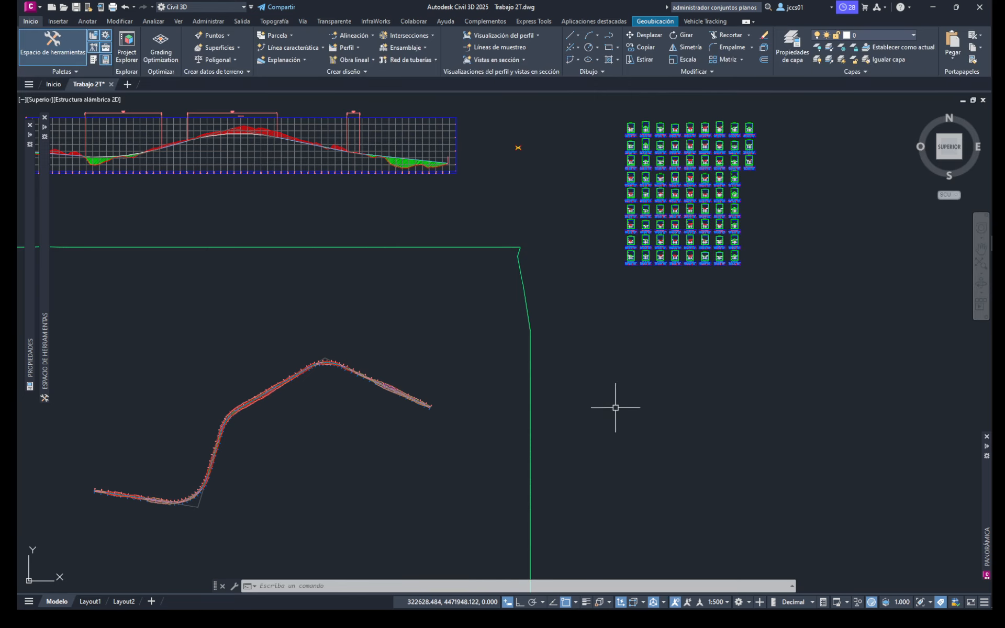
{"action": "middle_click_drag", "start_coordinate": [617, 406], "coordinate": [659, 414]}
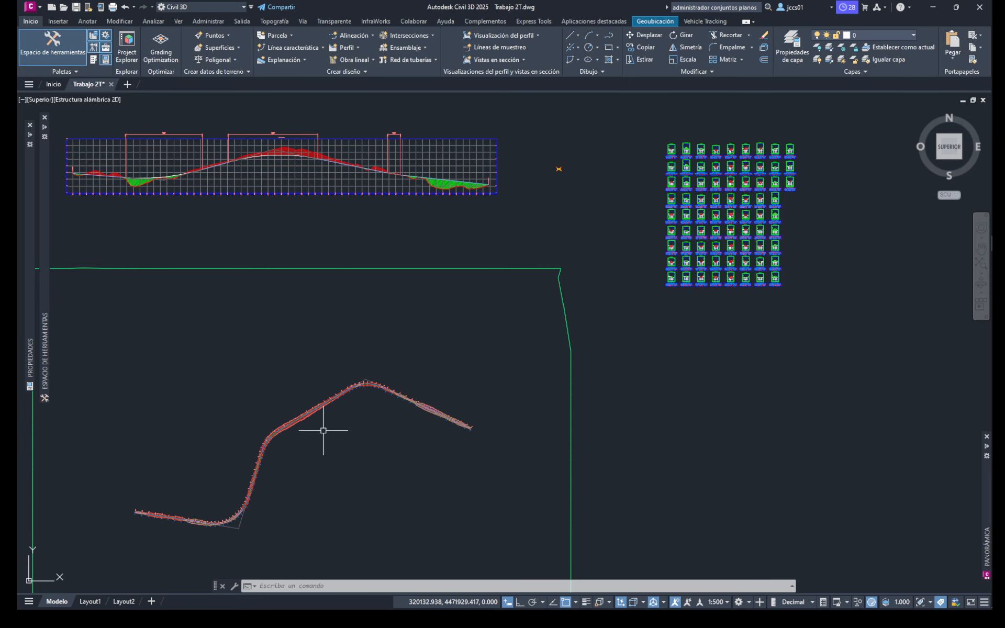
{"action": "middle_click_drag", "start_coordinate": [328, 426], "coordinate": [382, 417]}
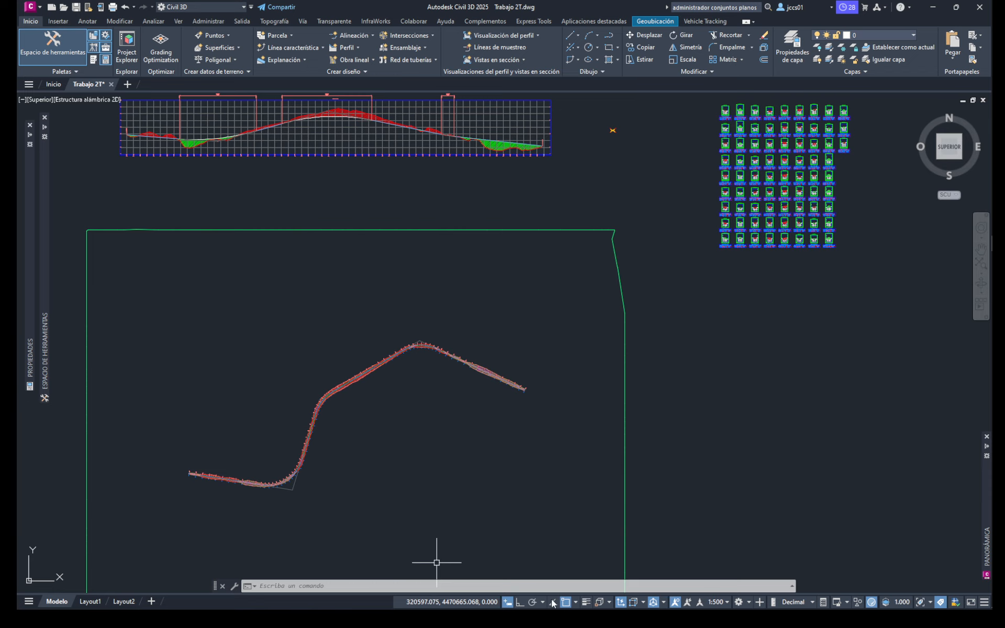
{"action": "middle_click_drag", "start_coordinate": [417, 448], "coordinate": [426, 415]}
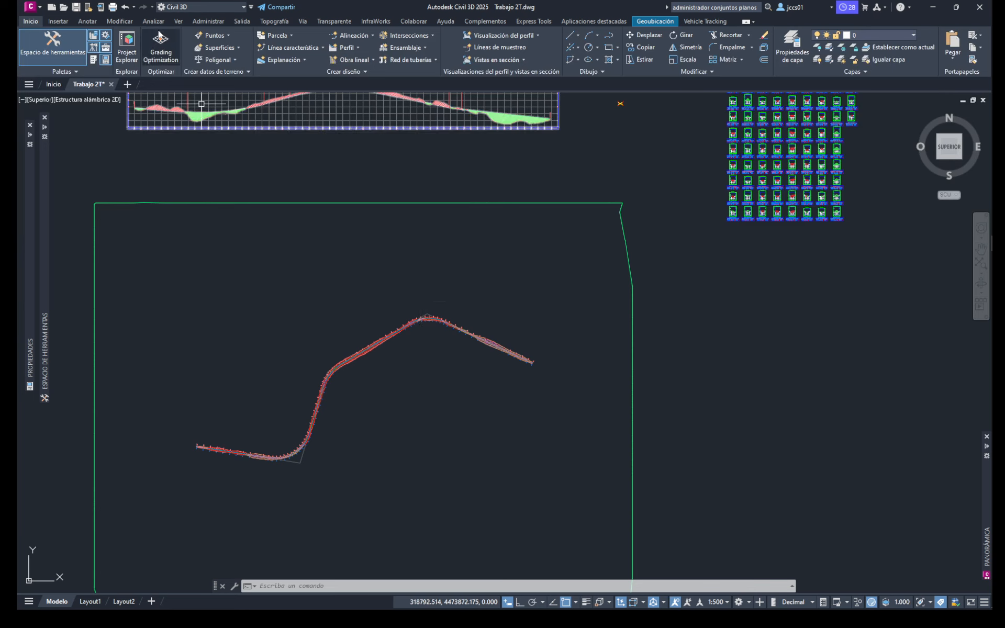
Step: Start creating view frames for the Carretera DPOL alignment, using the automatic station range
{"action": "left_click", "coordinate": [244, 21]}
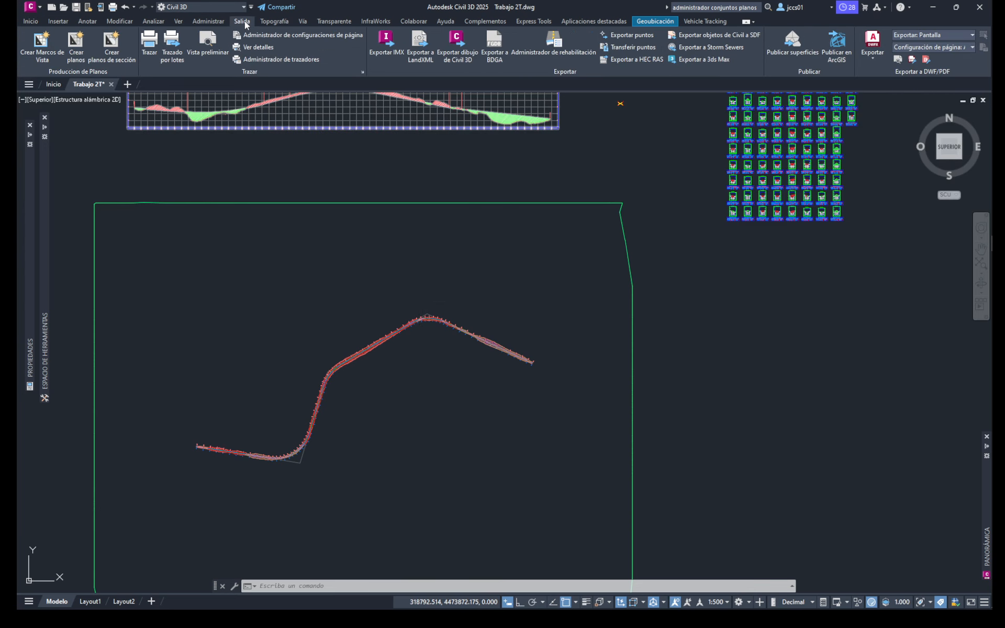
{"action": "left_click", "coordinate": [42, 44]}
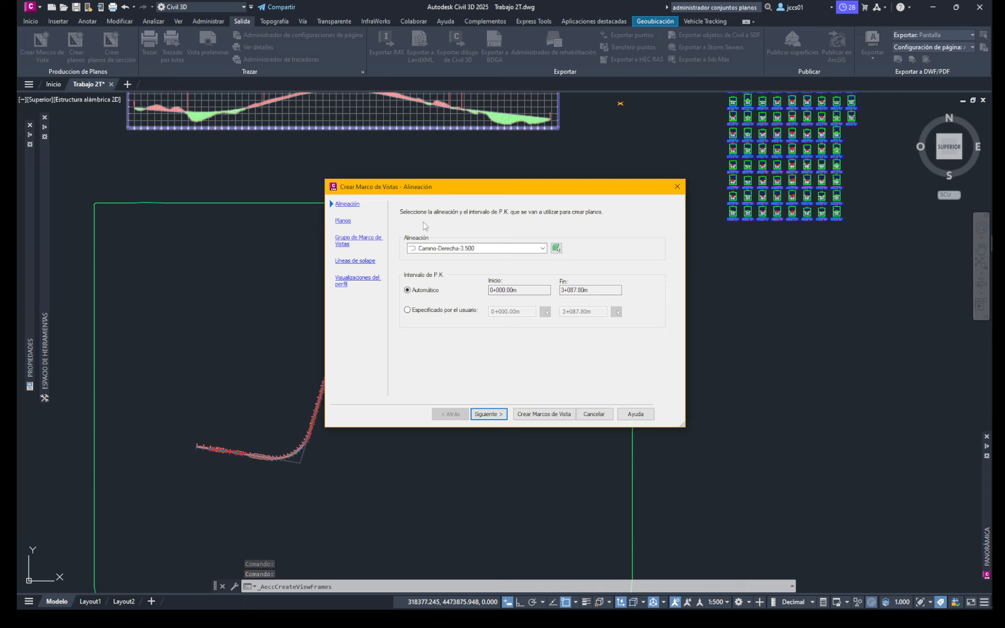
{"action": "left_click", "coordinate": [500, 250]}
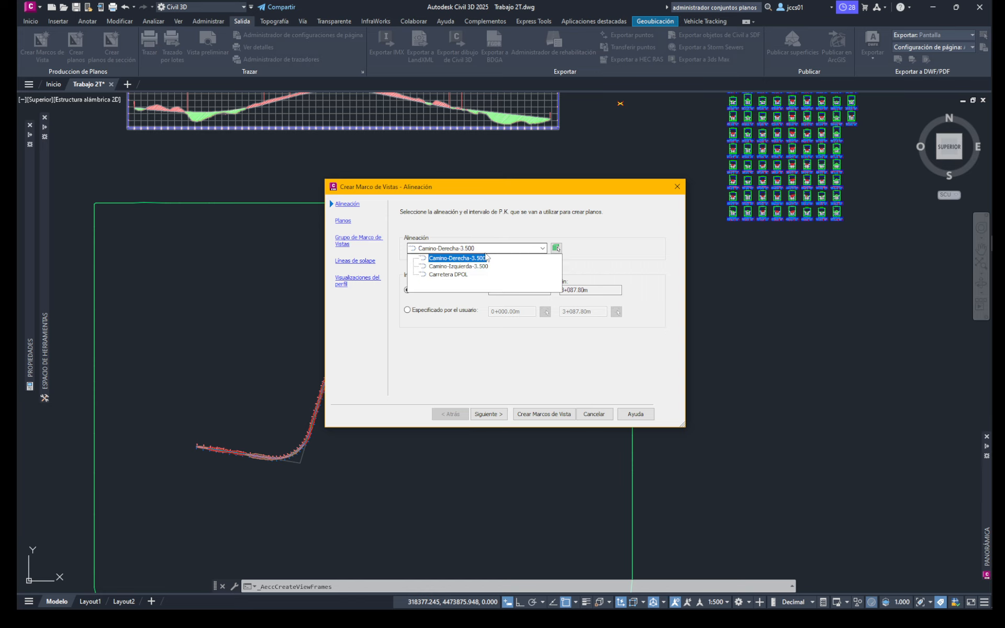
{"action": "left_click", "coordinate": [440, 274]}
{"action": "left_click", "coordinate": [451, 275]}
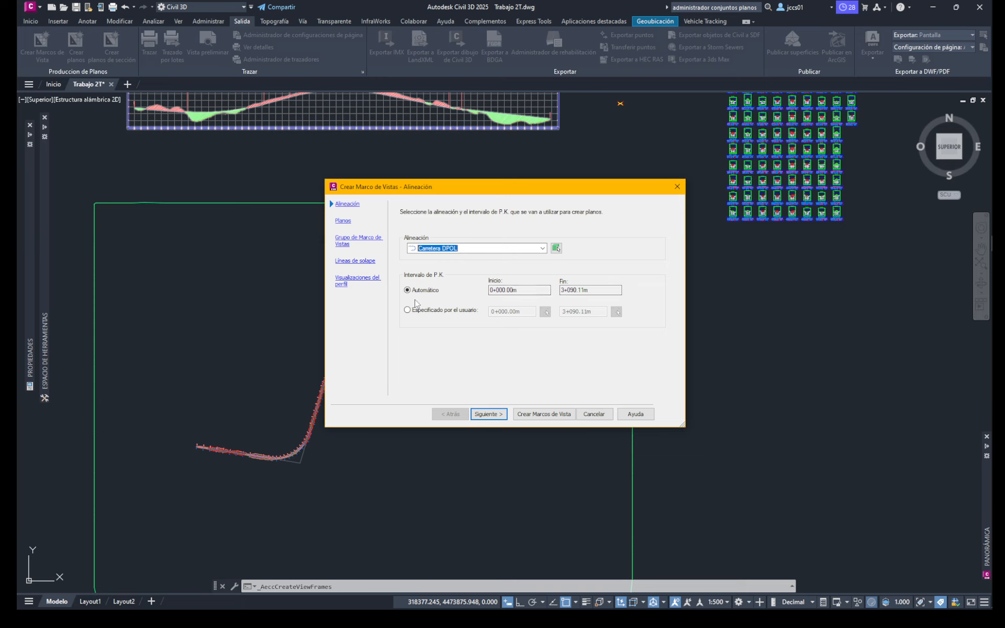
{"action": "left_click", "coordinate": [488, 414]}
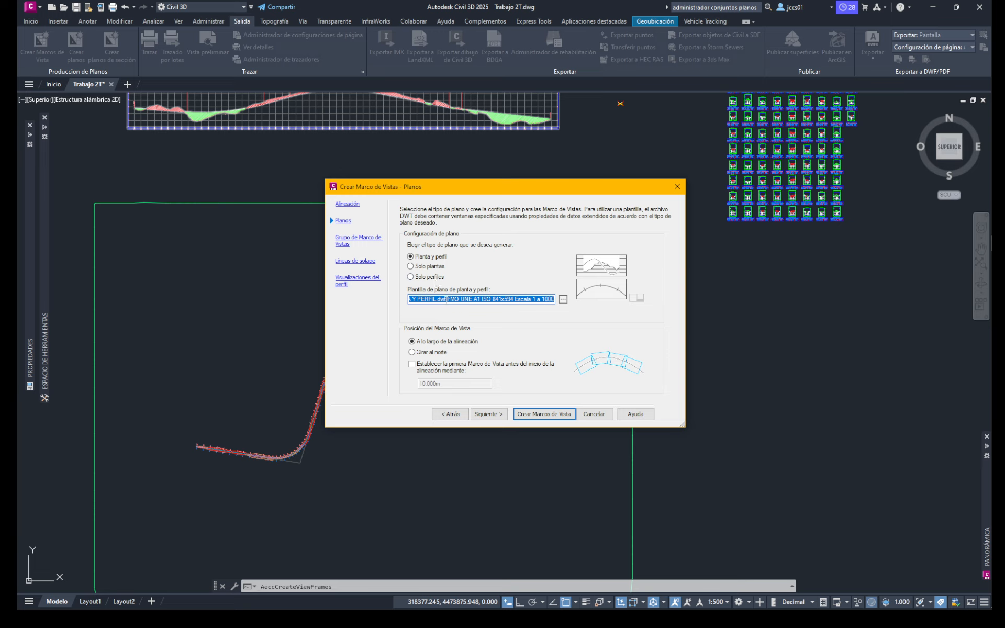
Step: Set the plan and profile sheet template to _Autodesk Civil 3D 2025 ESP PLANTA Y PERFIL.dwt with the layout FMO UNE A1 ISO 841x594 Escala 1 a 1000
{"action": "left_click", "coordinate": [563, 300]}
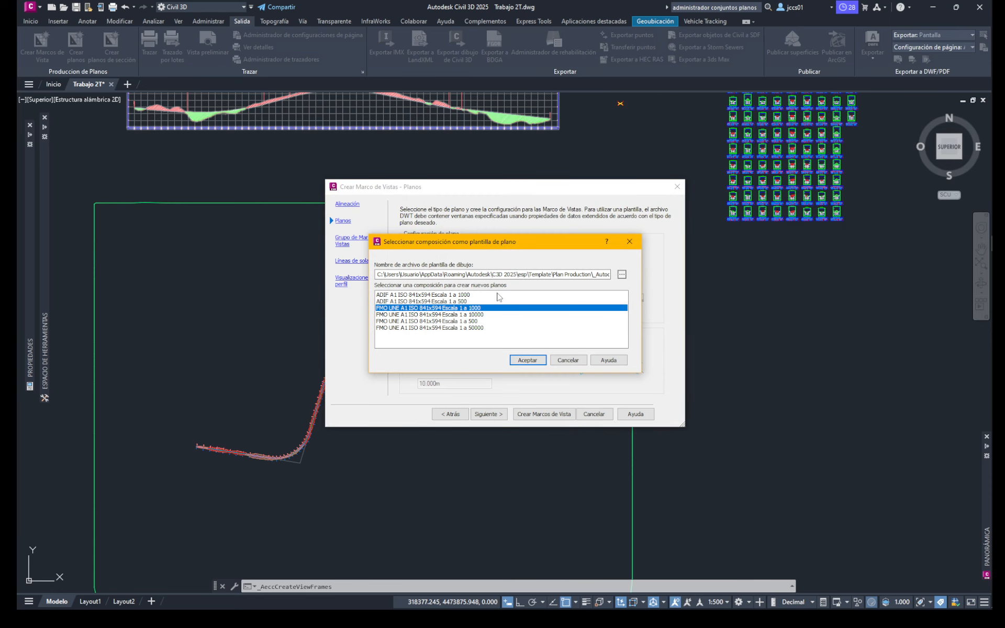
{"action": "left_click", "coordinate": [622, 275]}
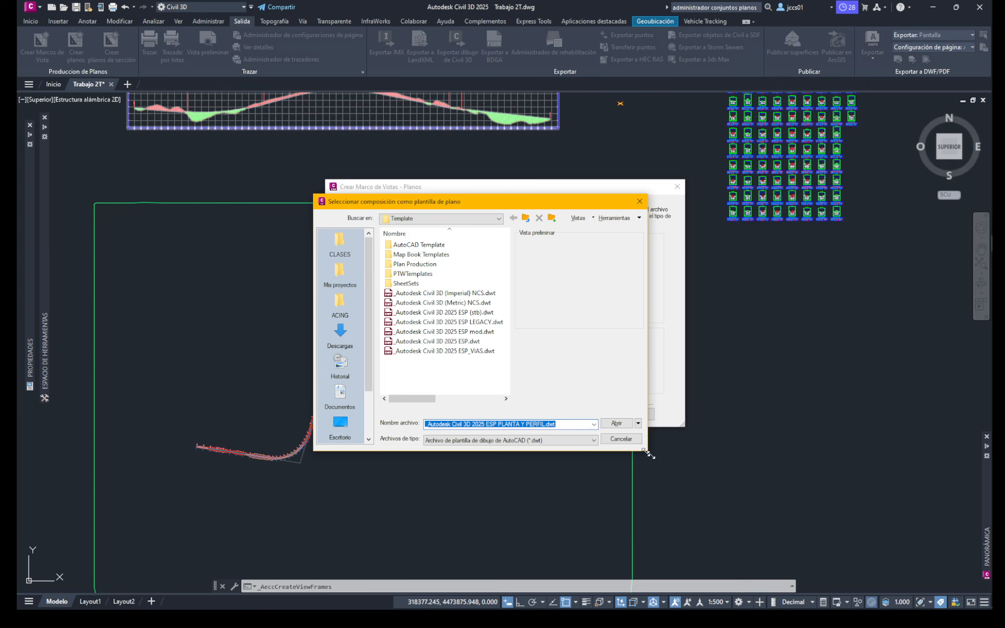
{"action": "left_click_drag", "start_coordinate": [649, 455], "coordinate": [768, 463]}
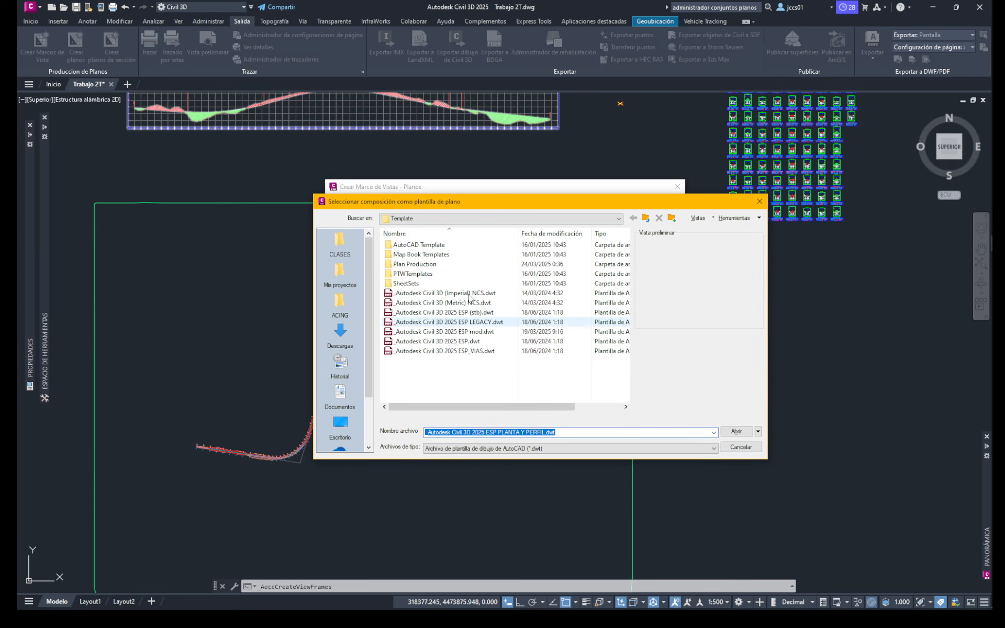
{"action": "left_click", "coordinate": [453, 218]}
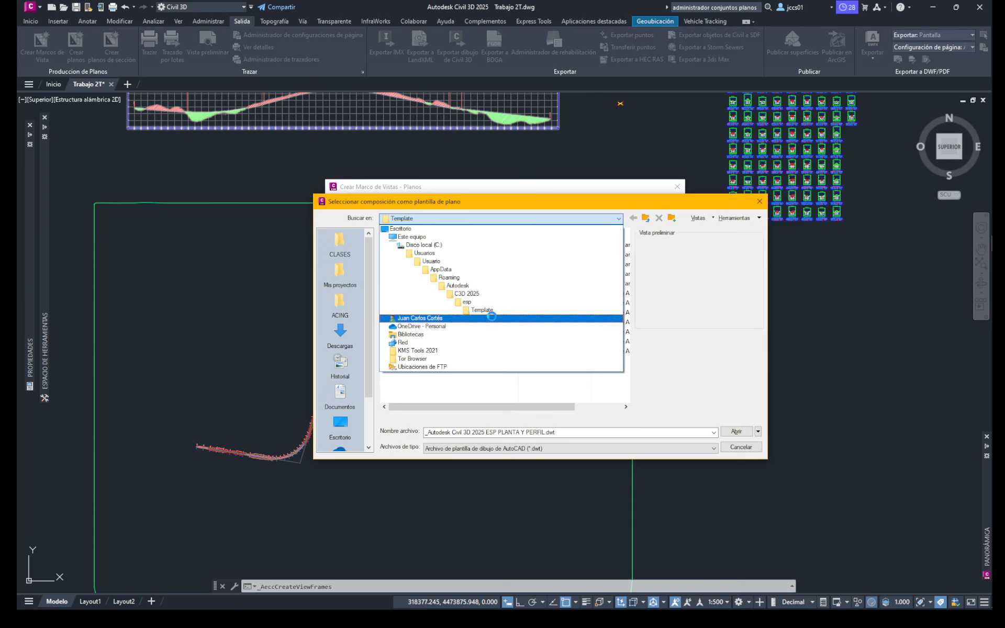
{"action": "left_click", "coordinate": [487, 390]}
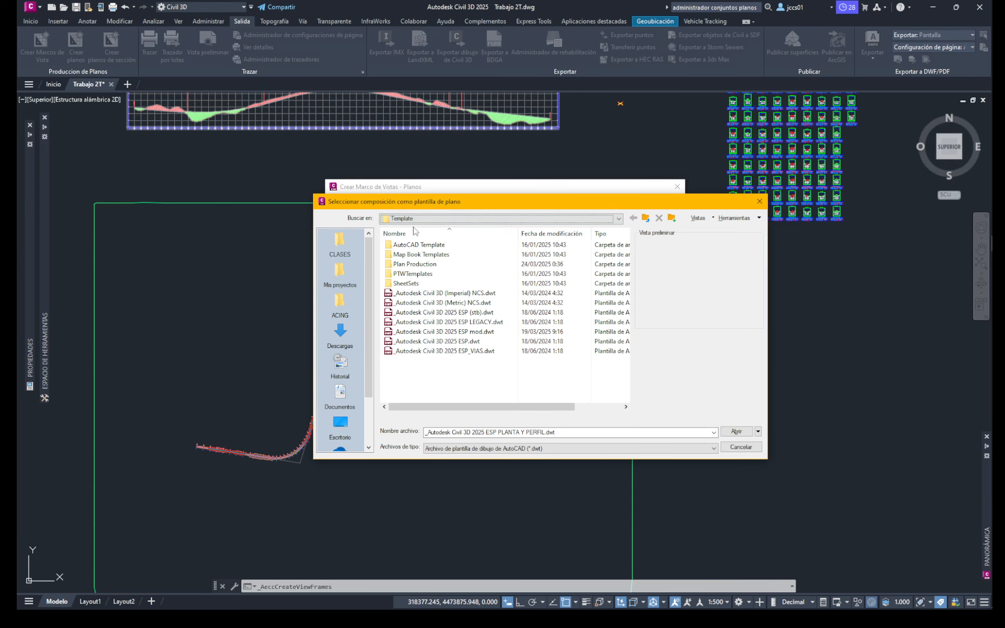
{"action": "double_click", "coordinate": [416, 264]}
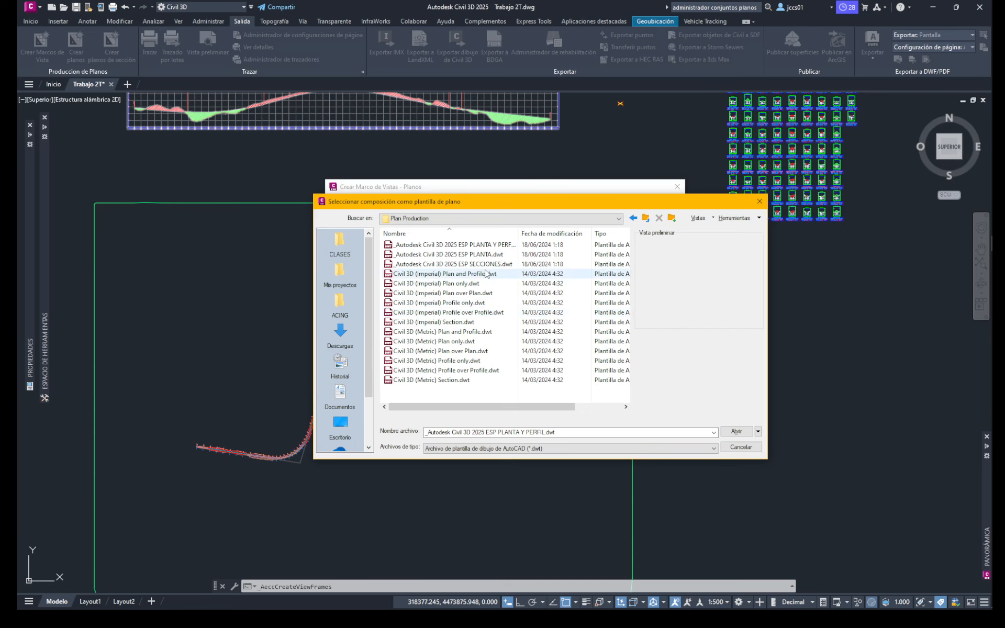
{"action": "left_click_drag", "start_coordinate": [518, 233], "coordinate": [584, 233]}
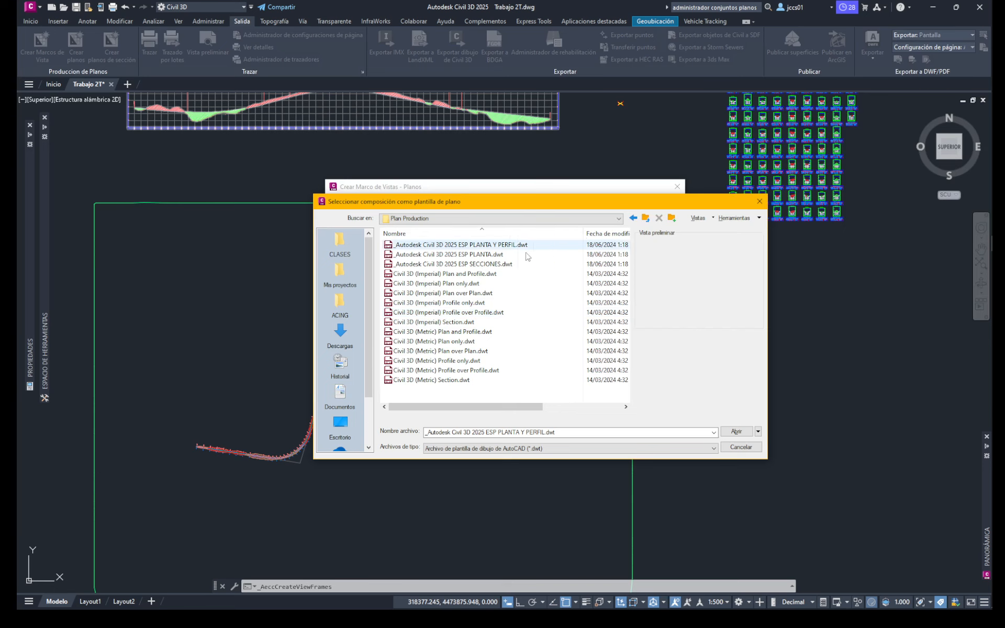
{"action": "left_click", "coordinate": [467, 246]}
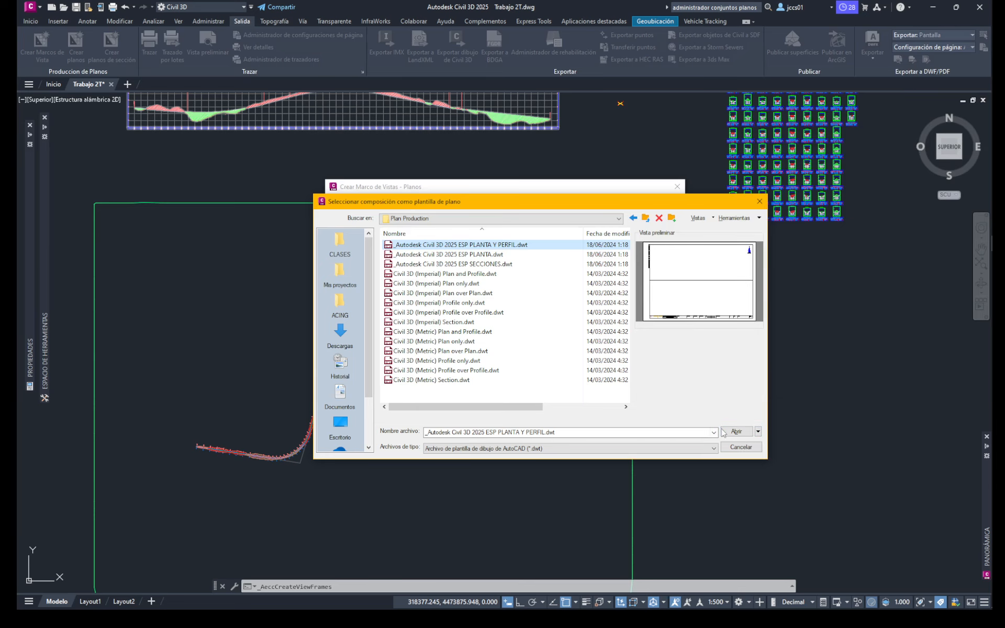
{"action": "left_click", "coordinate": [742, 436]}
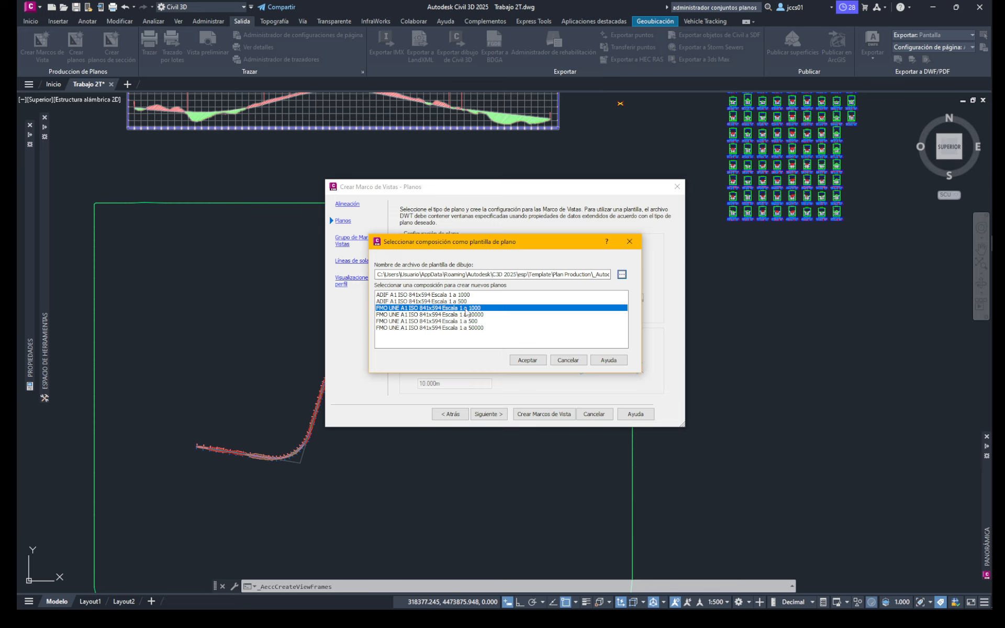
{"action": "left_click", "coordinate": [529, 361]}
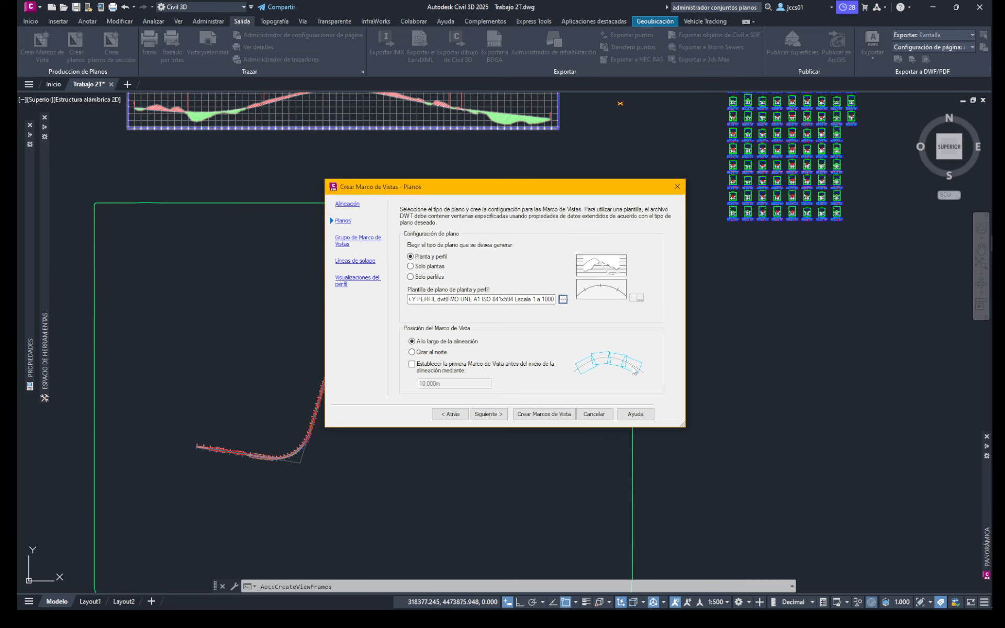
Step: Place the view frames along the alignment, with the first frame starting 10 m before the alignment's start
{"action": "left_click", "coordinate": [432, 353]}
{"action": "left_click", "coordinate": [429, 343]}
{"action": "left_click", "coordinate": [412, 364]}
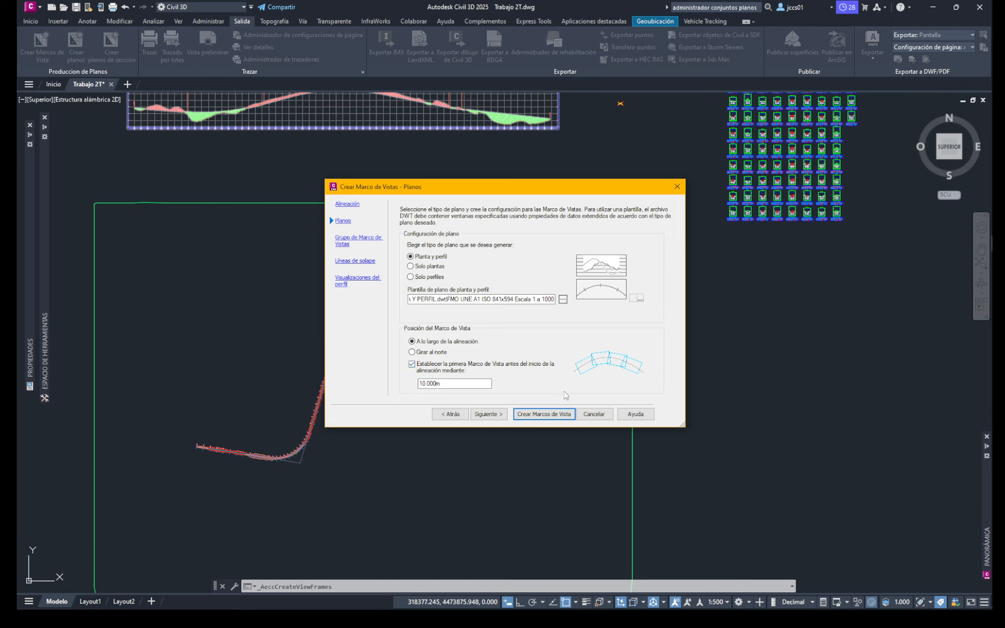
{"action": "left_click", "coordinate": [492, 417]}
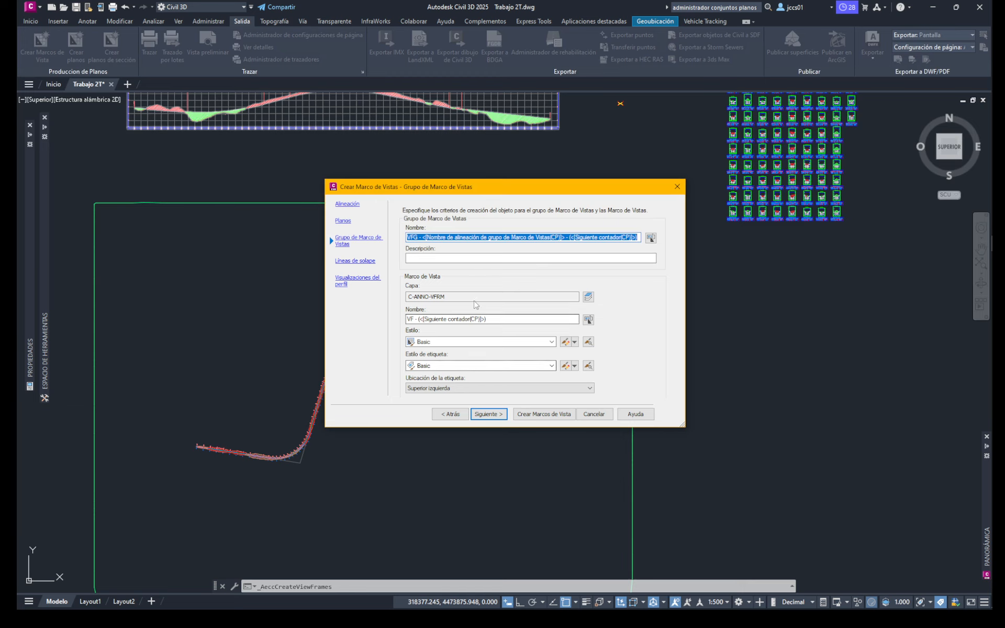
Step: Keep the default frame group and match line settings and the Plan Profile Sheets - Elevations and Stations band set, and create the view frames
{"action": "left_click", "coordinate": [487, 414]}
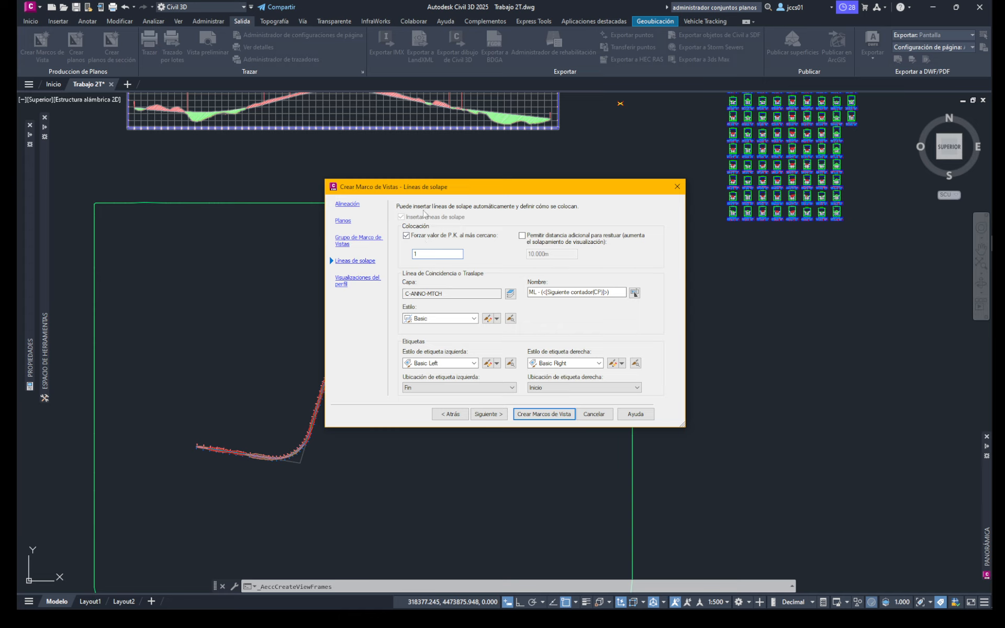
{"action": "left_click", "coordinate": [459, 252]}
{"action": "left_click", "coordinate": [488, 414]}
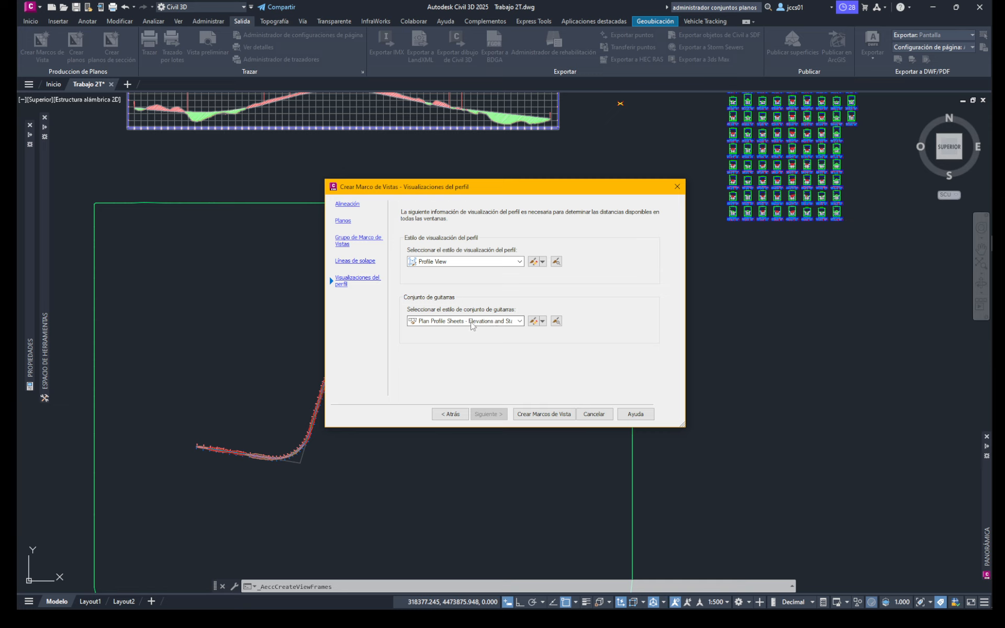
{"action": "left_click", "coordinate": [474, 323]}
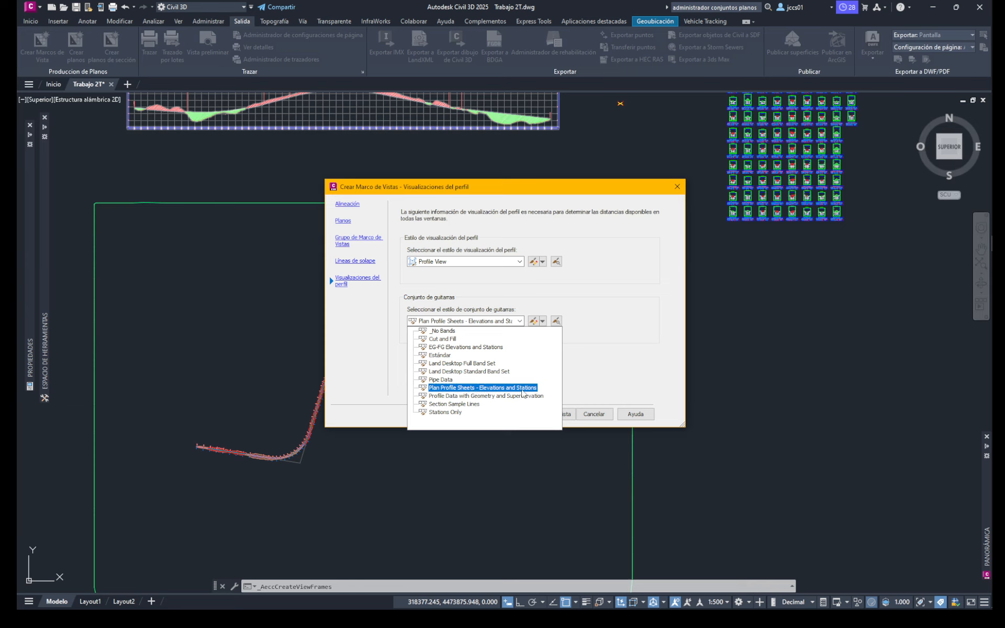
{"action": "left_click", "coordinate": [581, 349]}
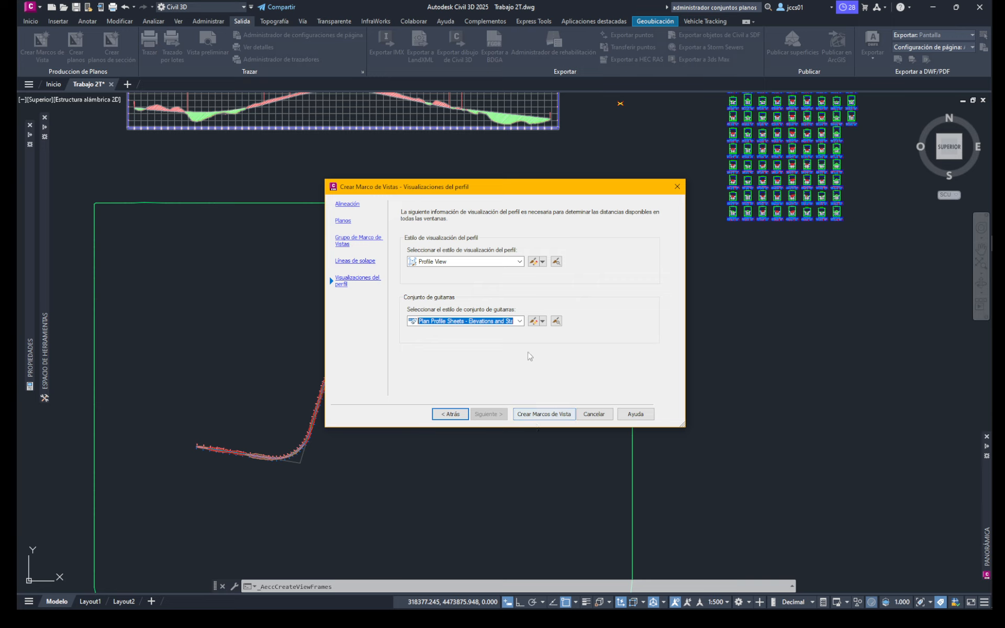
{"action": "left_click", "coordinate": [543, 414]}
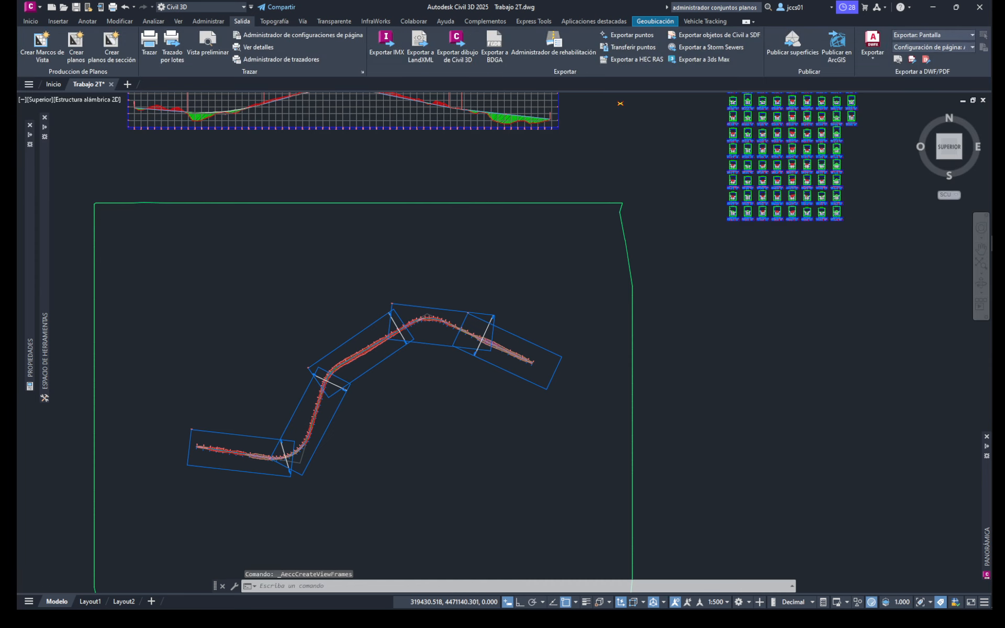
Step: Start creating sheets from the VFG - Carretera DPOL - (1) frame group, with all layouts in the current drawing
{"action": "scroll", "coordinate": [287, 472], "scroll_direction": "up", "scroll_amount": 2}
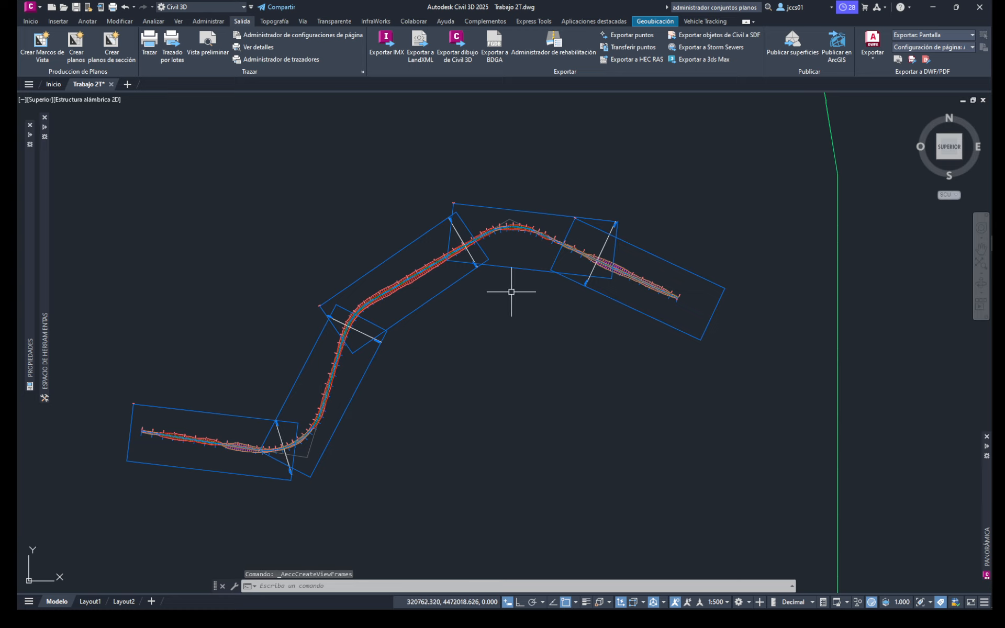
{"action": "scroll", "coordinate": [492, 321], "scroll_direction": "down", "scroll_amount": 2}
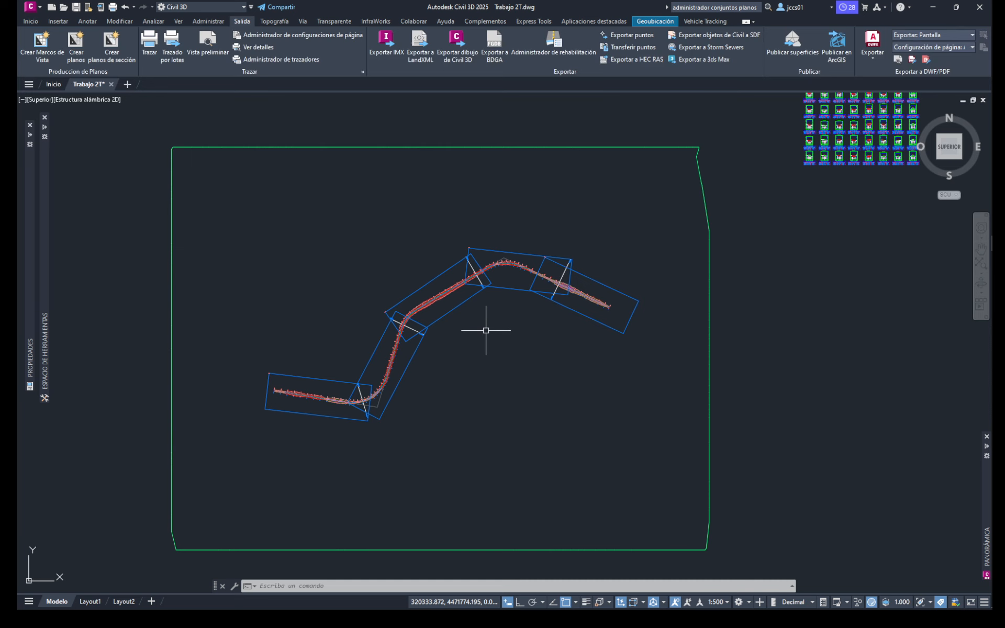
{"action": "middle_click_drag", "start_coordinate": [480, 376], "coordinate": [433, 388]}
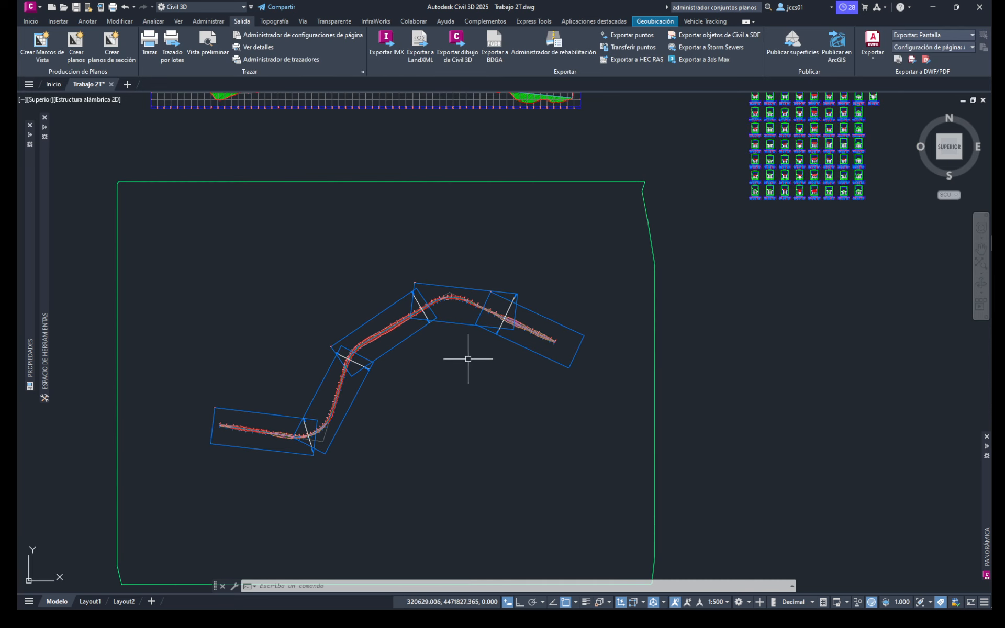
{"action": "middle_click_drag", "start_coordinate": [466, 354], "coordinate": [465, 397]}
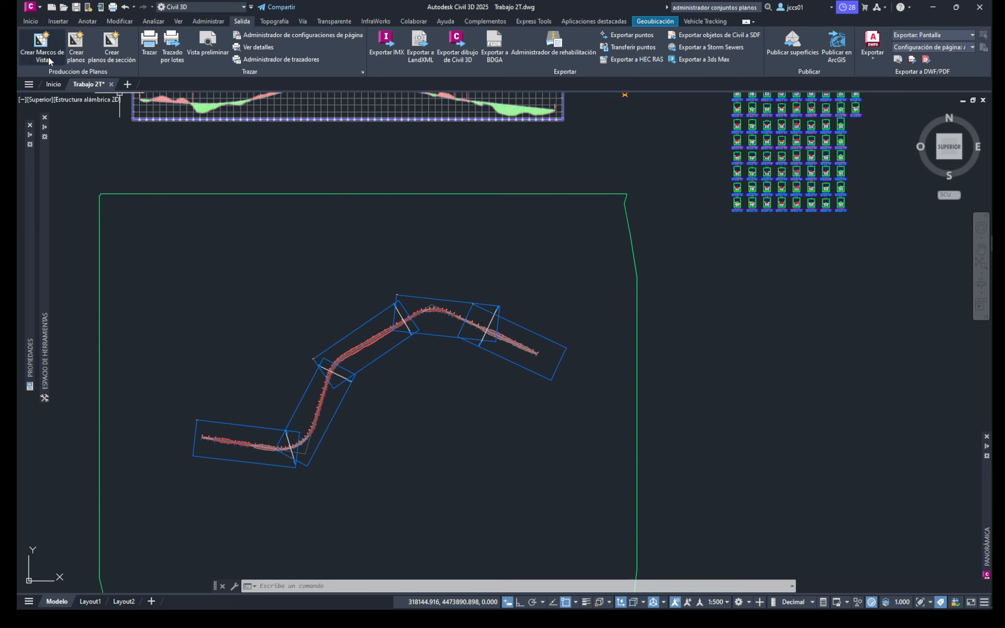
{"action": "left_click", "coordinate": [78, 45]}
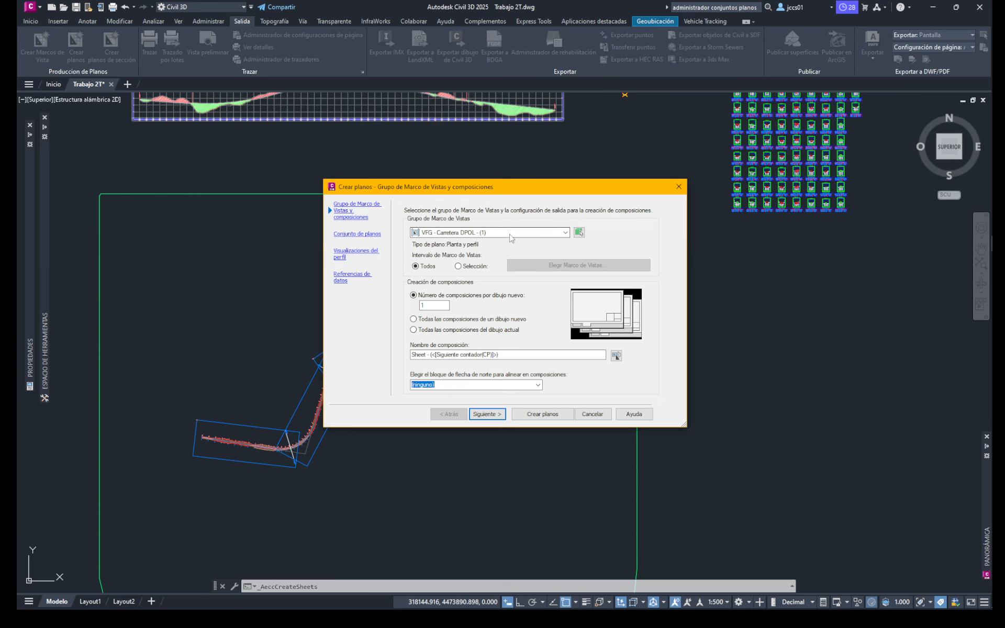
{"action": "left_click", "coordinate": [502, 234]}
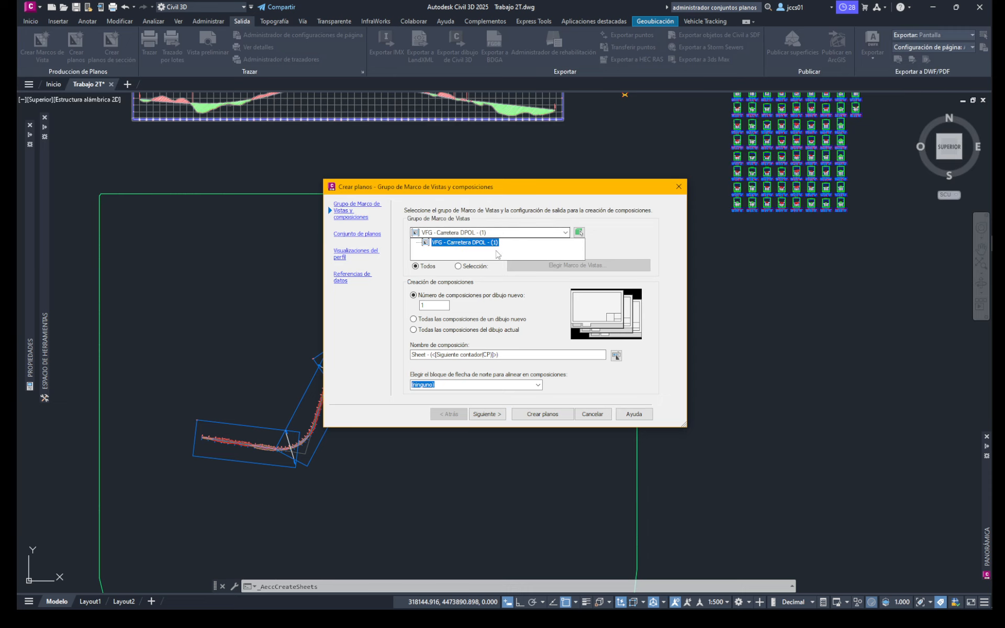
{"action": "left_click", "coordinate": [490, 242]}
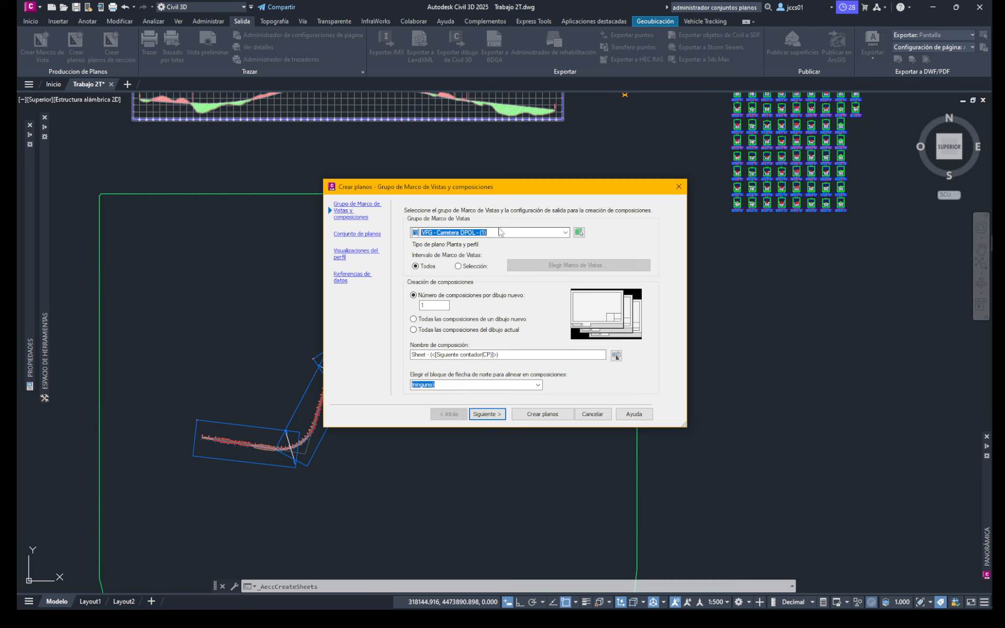
{"action": "left_click", "coordinate": [507, 236]}
{"action": "left_click", "coordinate": [481, 243]}
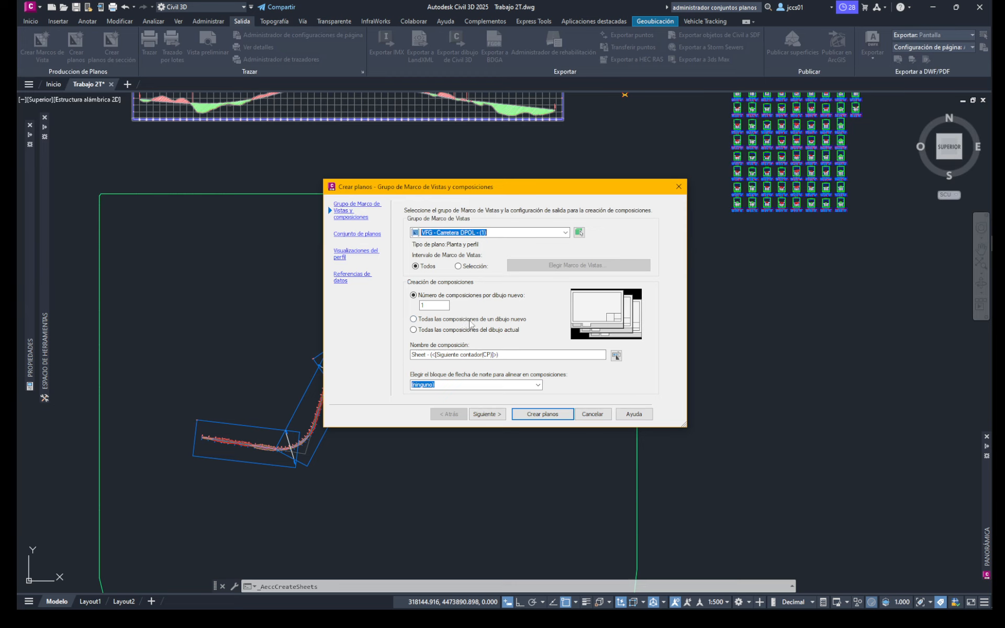
{"action": "left_click", "coordinate": [454, 331]}
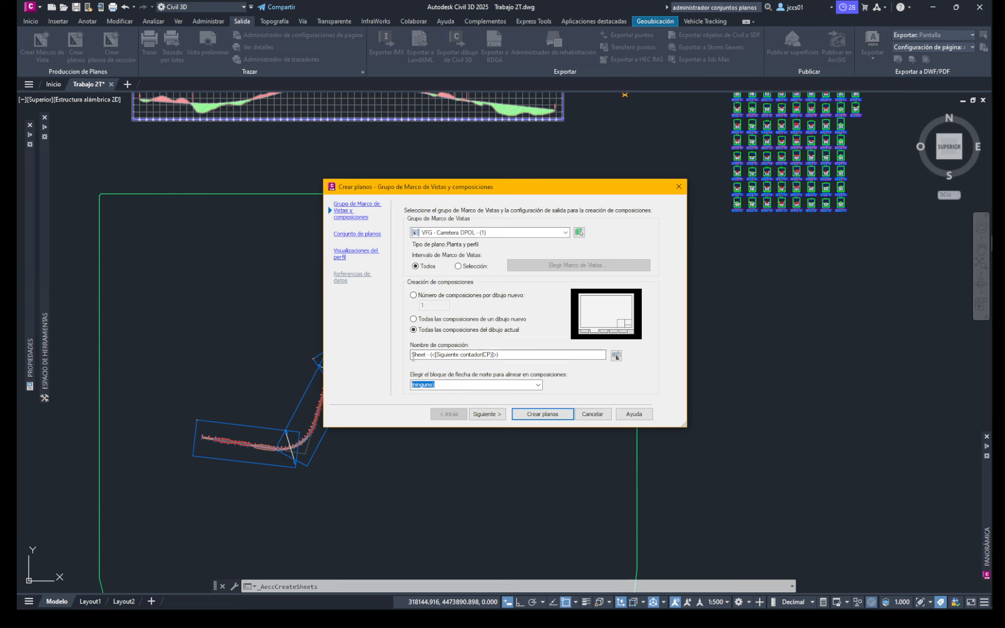
Step: Change the layout name prefix to "Planta y perfilt" and choose the CK ESP_NORTE block as the north arrow
{"action": "left_click_drag", "start_coordinate": [425, 358], "coordinate": [403, 356]}
{"action": "type", "text": "PL"}
{"action": "type", "text": "anta y "}
{"action": "type", "text": "perfil"}
{"action": "key", "text": "Delete"}
{"action": "left_click", "coordinate": [538, 385]}
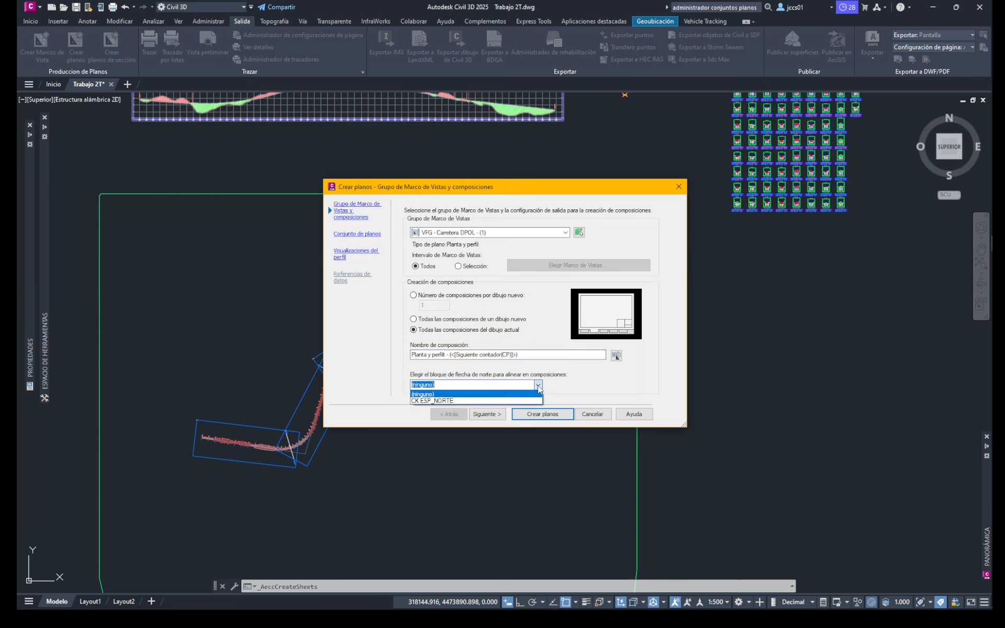
{"action": "left_click", "coordinate": [439, 401]}
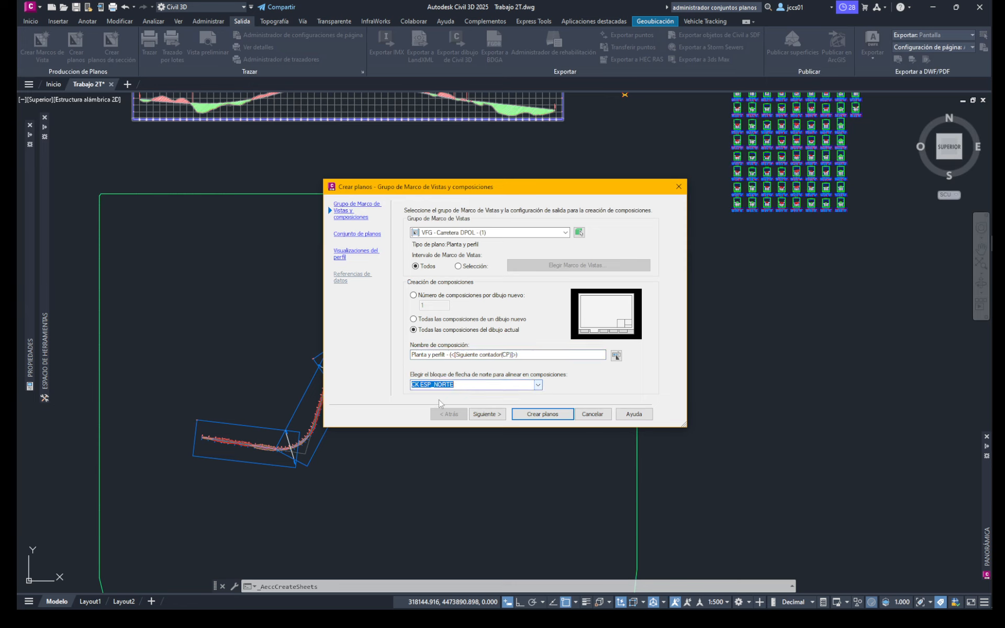
{"action": "left_click", "coordinate": [478, 384]}
Step: Keep the new sheet set and choose the Documents\Autodesk\Mis proyectos folder as its storage location
{"action": "left_click", "coordinate": [478, 418]}
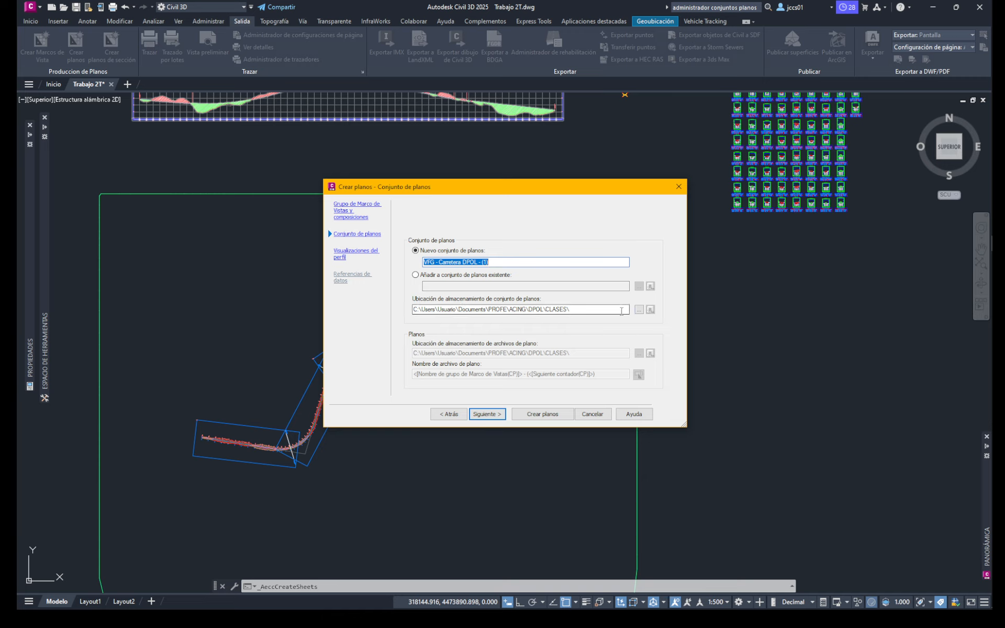
{"action": "left_click", "coordinate": [639, 309]}
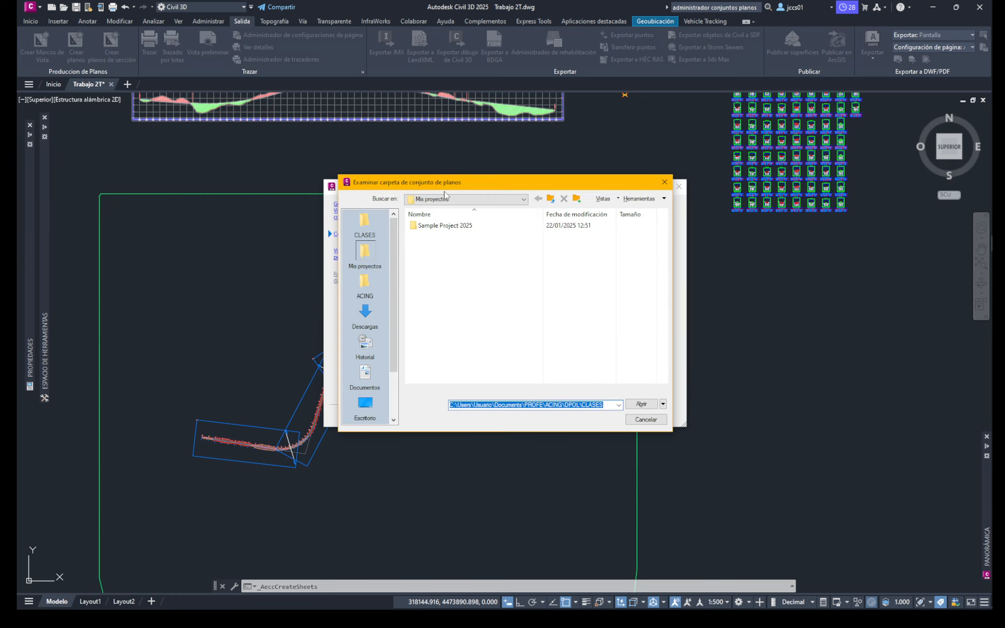
{"action": "left_click", "coordinate": [444, 199]}
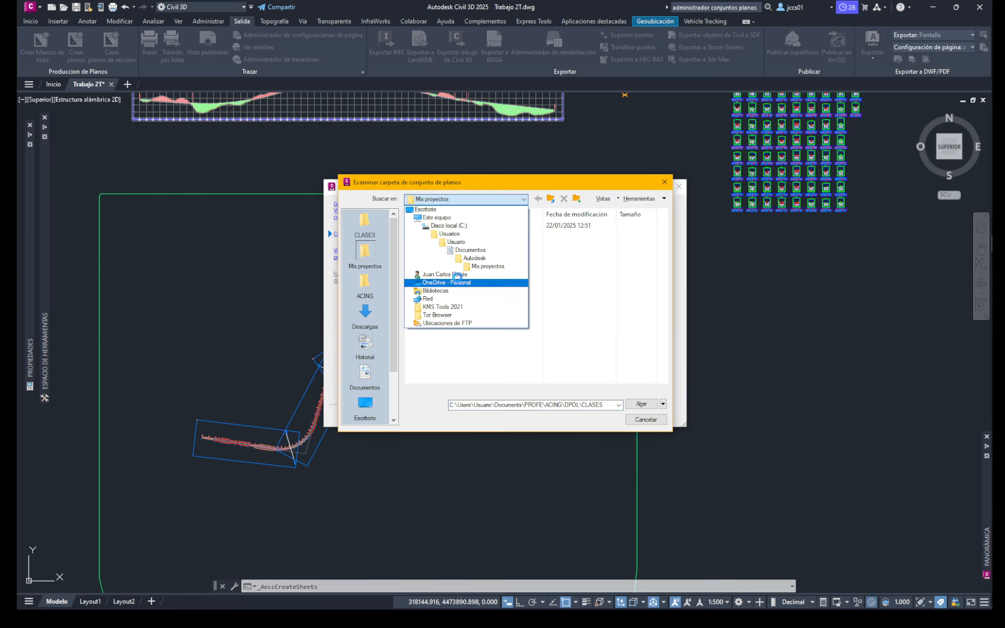
{"action": "left_click", "coordinate": [589, 283]}
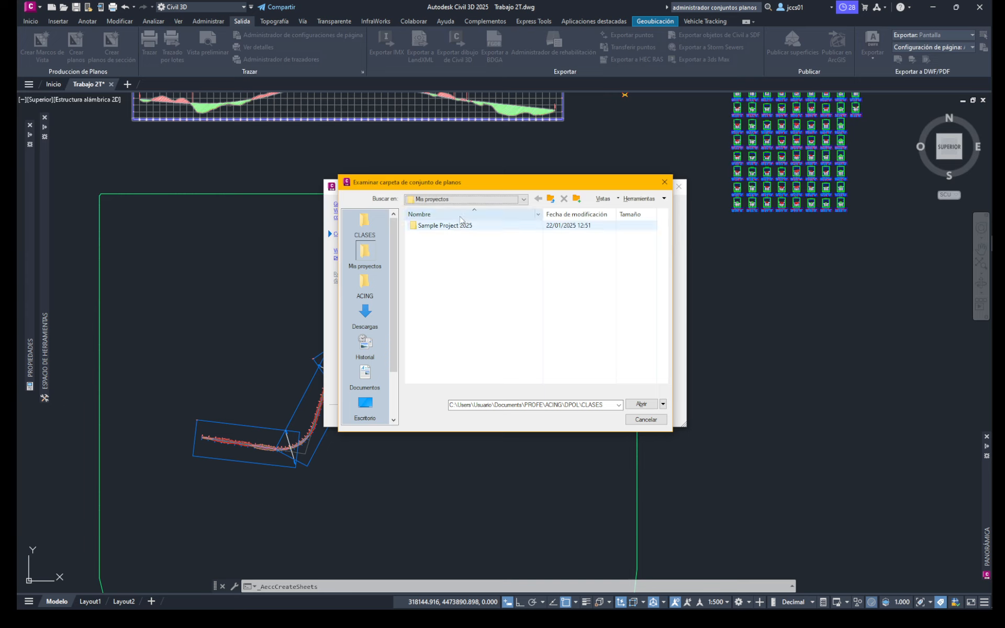
{"action": "left_click", "coordinate": [466, 198]}
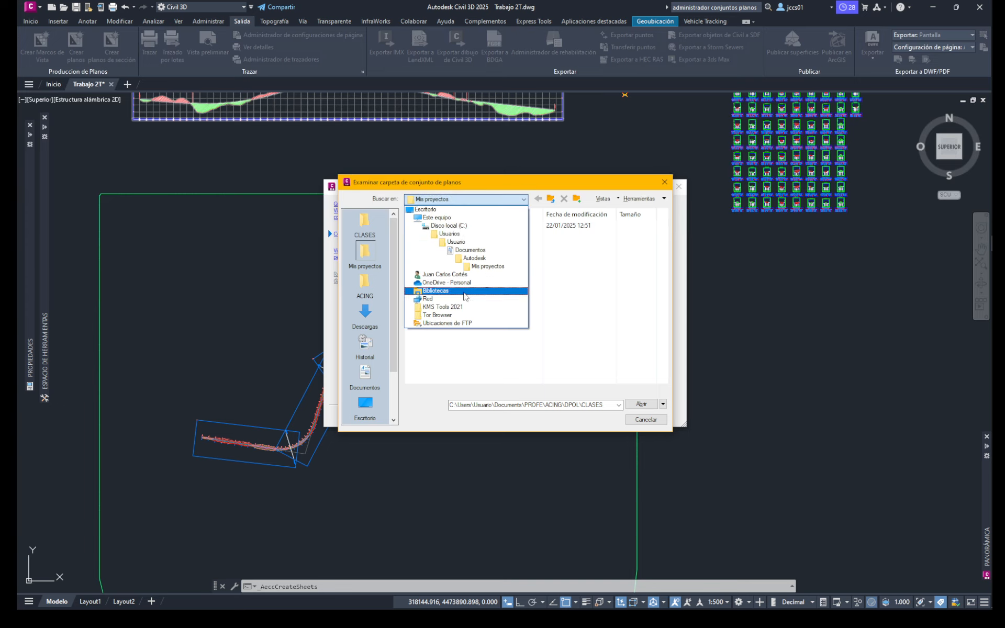
{"action": "left_click", "coordinate": [466, 266]}
{"action": "left_click", "coordinate": [643, 406]}
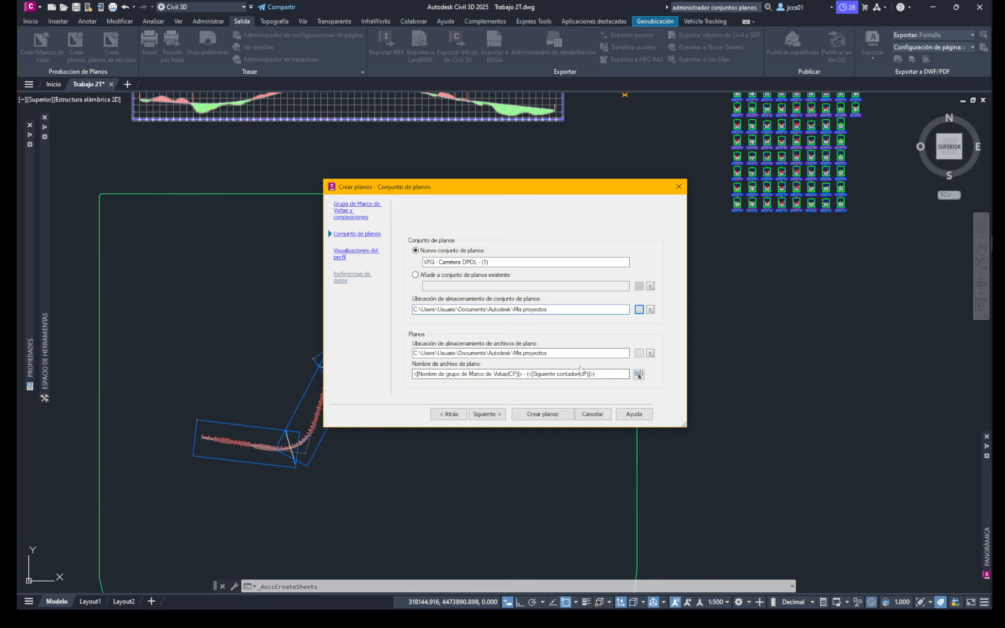
Step: Define the profile view parameters manually for the sheets, with the split profile view option turned off
{"action": "left_click", "coordinate": [484, 416]}
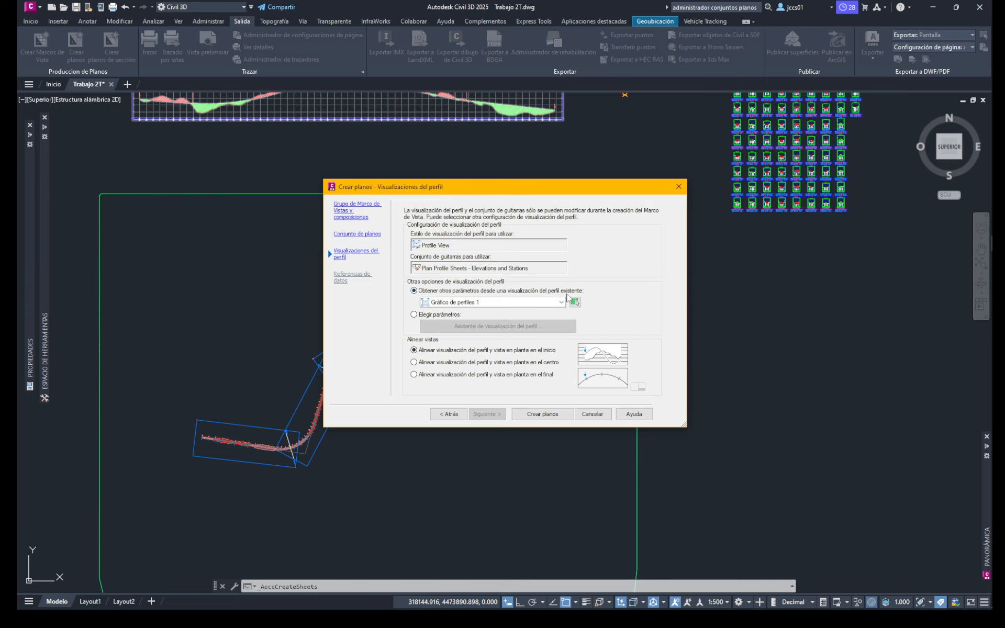
{"action": "left_click", "coordinate": [414, 316]}
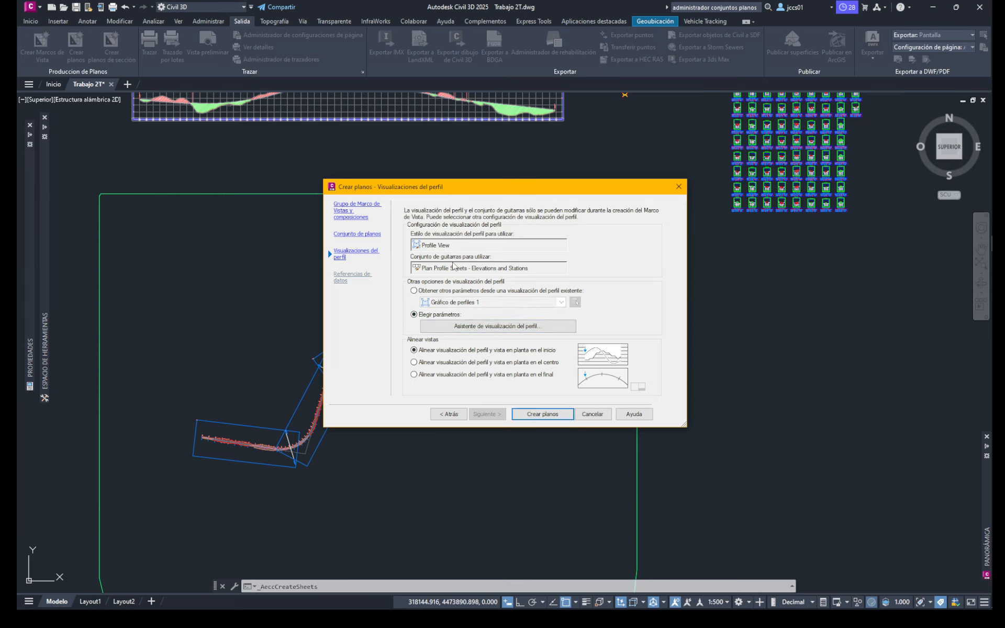
{"action": "left_click", "coordinate": [480, 328]}
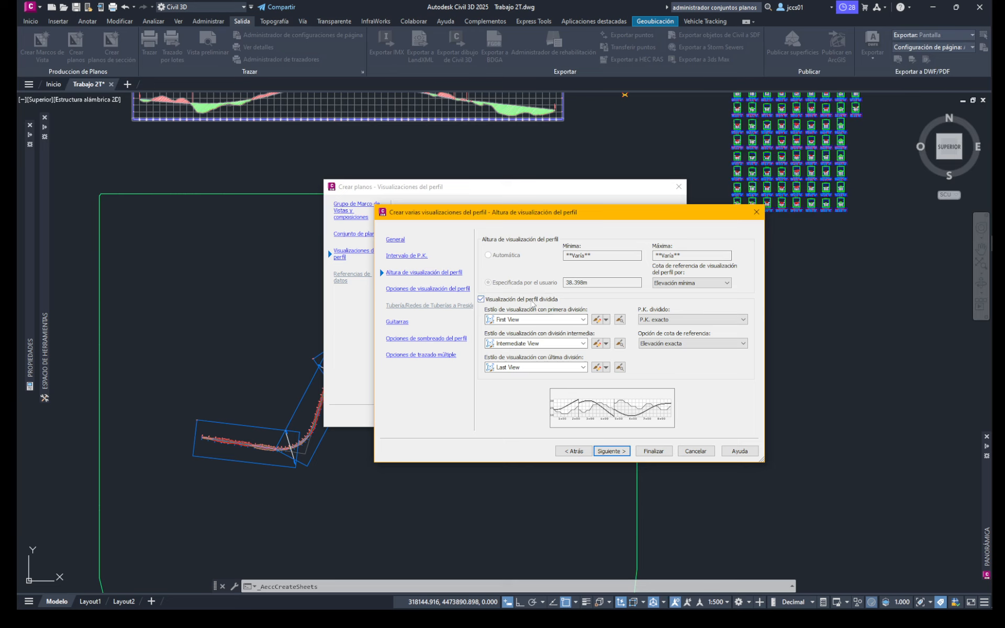
{"action": "left_click", "coordinate": [526, 301]}
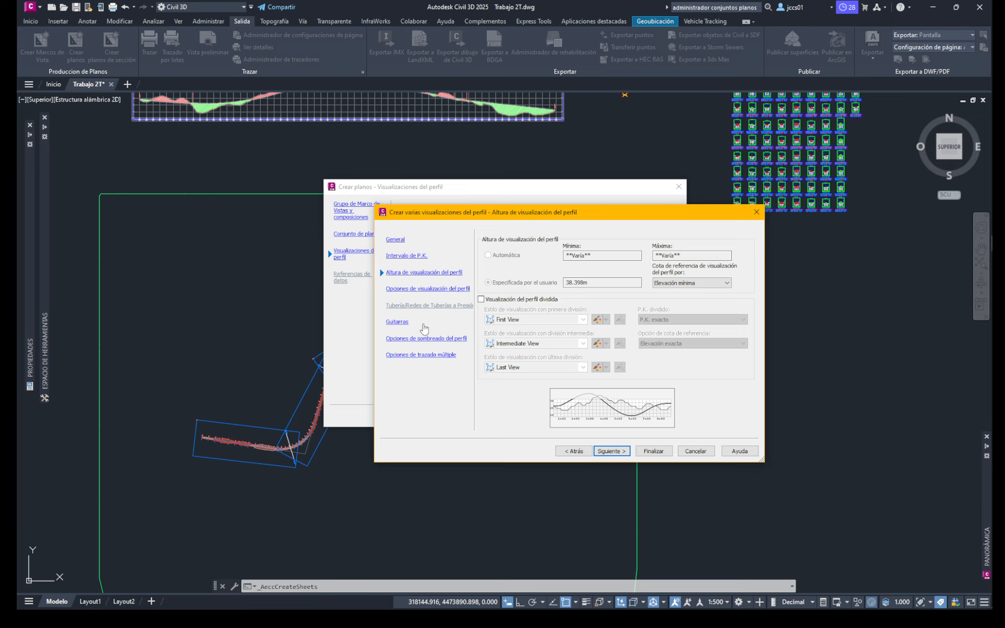
{"action": "left_click", "coordinate": [611, 451]}
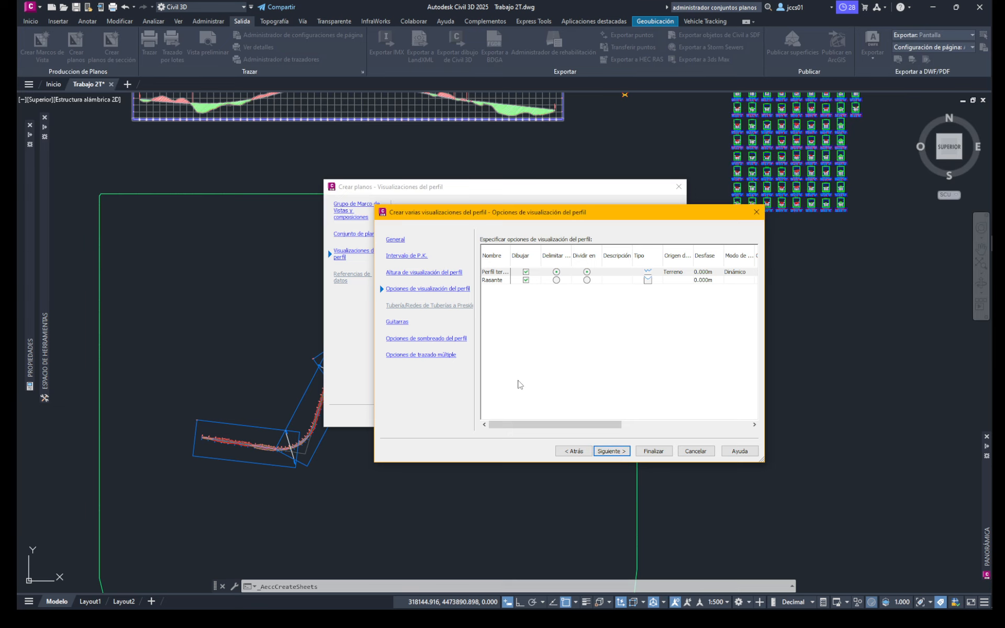
{"action": "left_click", "coordinate": [652, 453]}
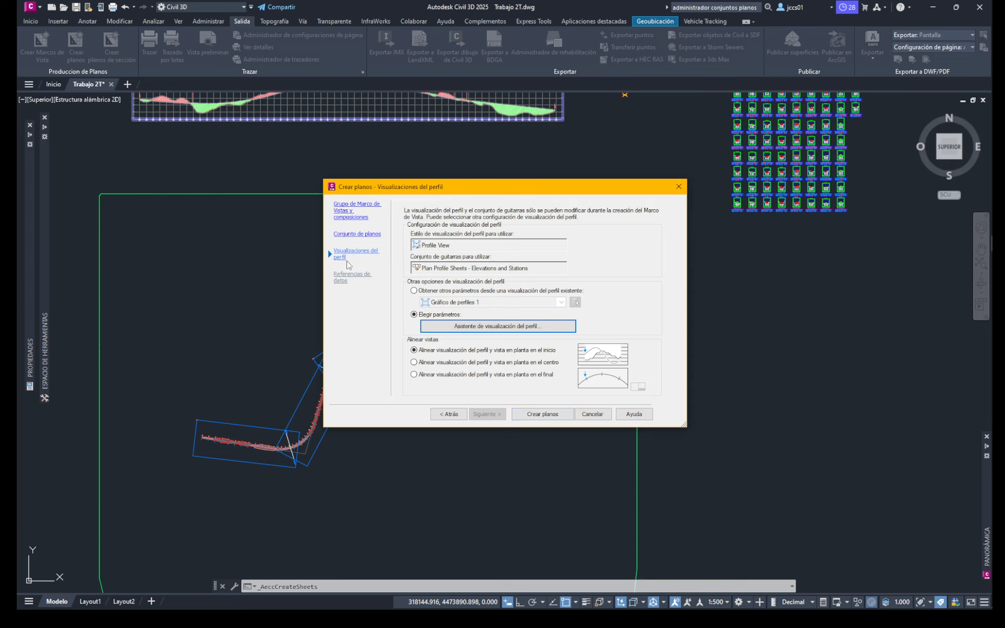
Step: Create the sheets, accept saving the drawing, and place the profile views outside the surface boundary, below the section views
{"action": "left_click", "coordinate": [551, 416]}
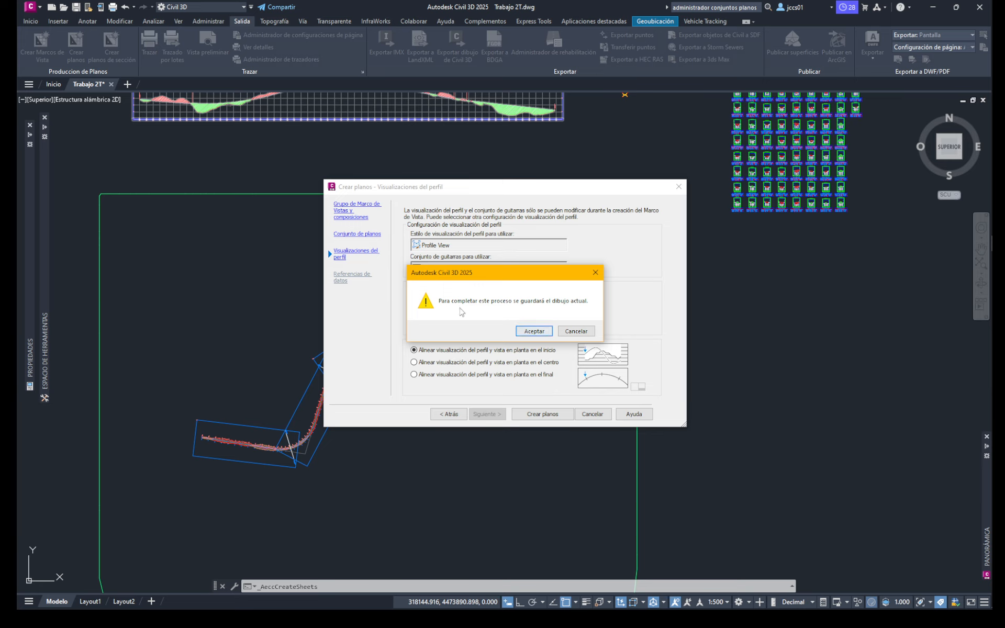
{"action": "left_click", "coordinate": [540, 332]}
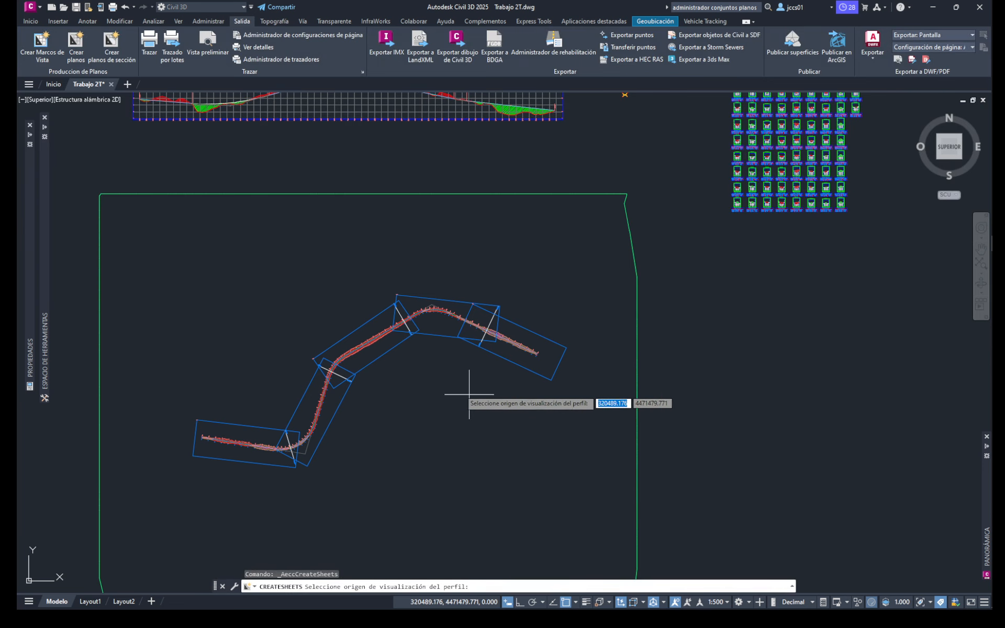
{"action": "scroll", "coordinate": [414, 413], "scroll_direction": "down", "scroll_amount": 4}
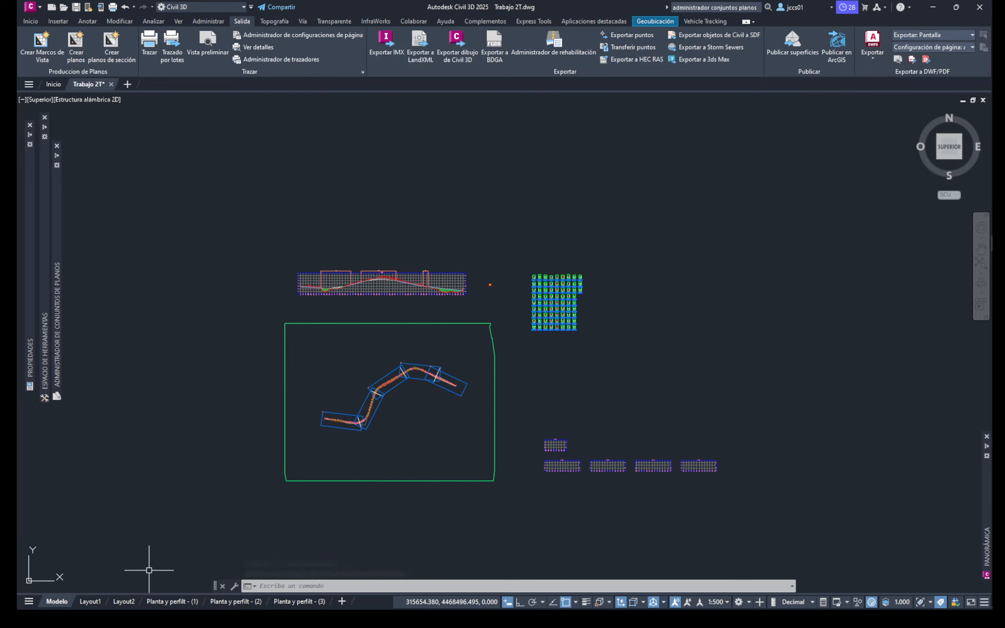
Step: In the plan viewport of layout Planta y perfilt - (1), change the match line style's mask colour in plan to grey 252
{"action": "left_click", "coordinate": [178, 602]}
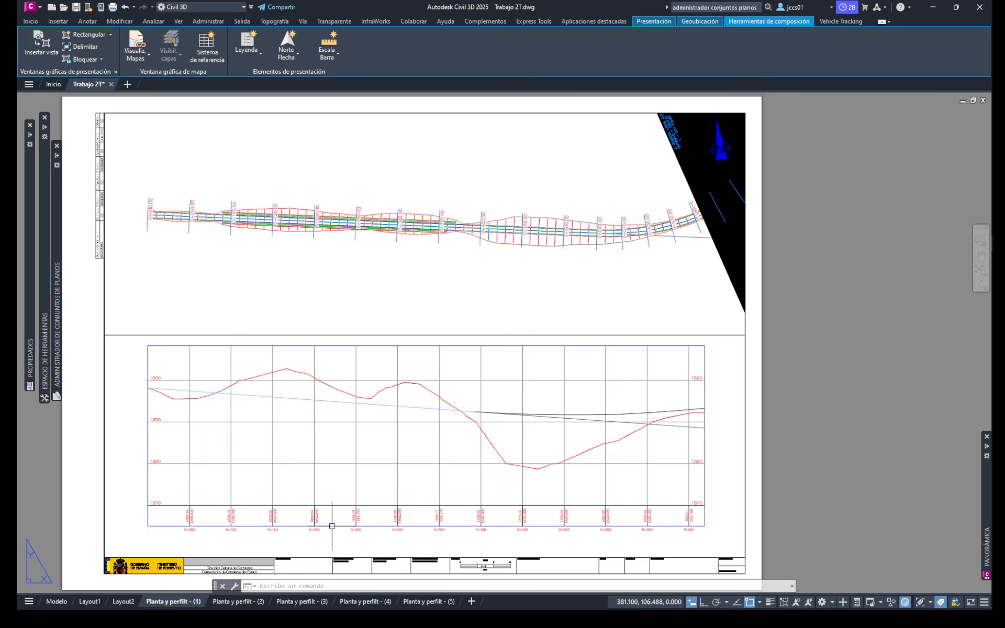
{"action": "mouse_move", "coordinate": [244, 604]}
{"action": "double_click", "coordinate": [634, 180]}
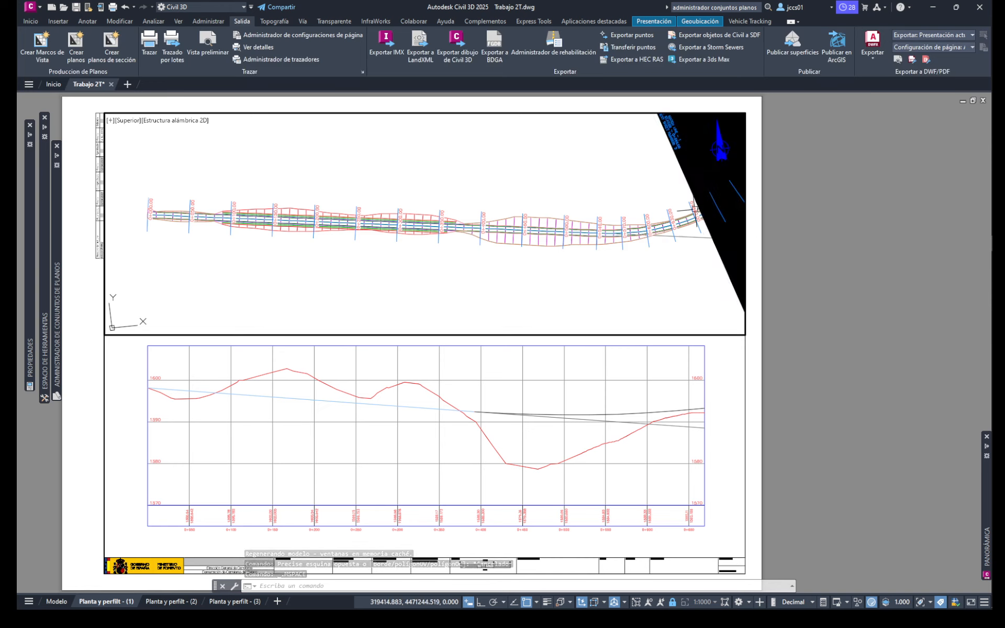
{"action": "left_click", "coordinate": [687, 182]}
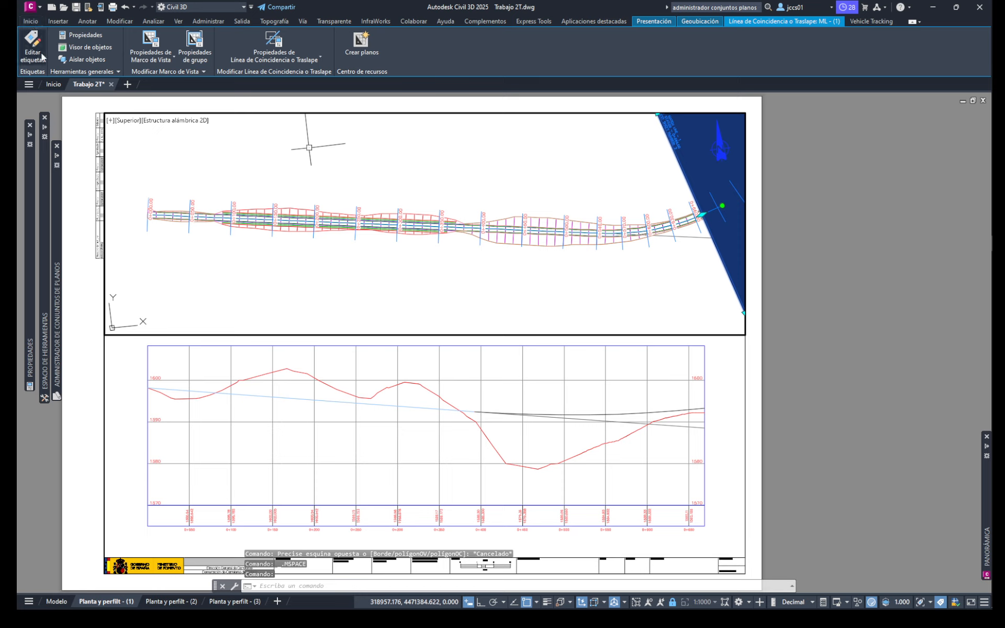
{"action": "right_click", "coordinate": [687, 179]}
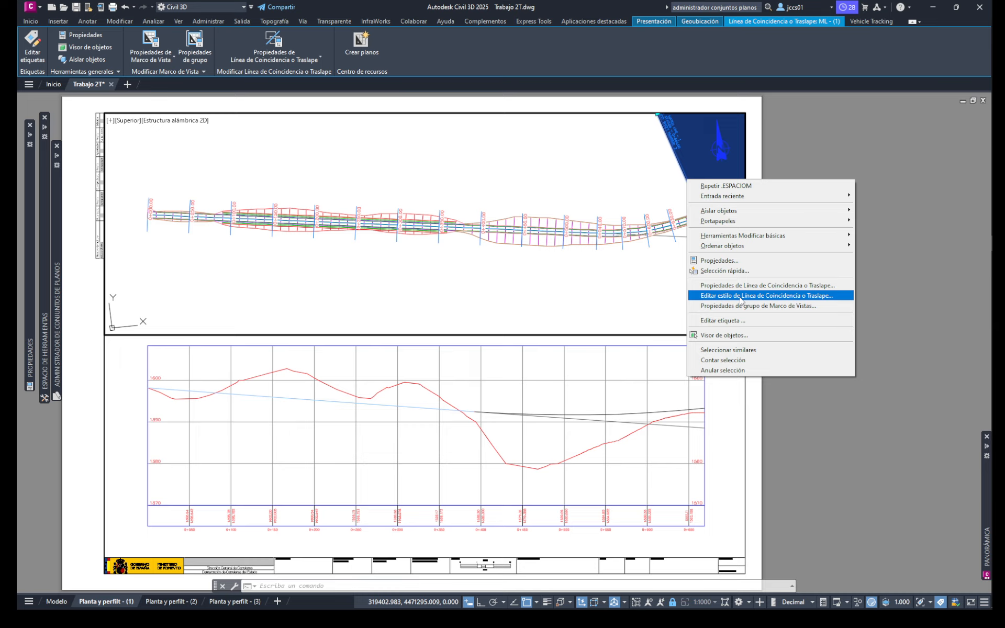
{"action": "left_click", "coordinate": [740, 296]}
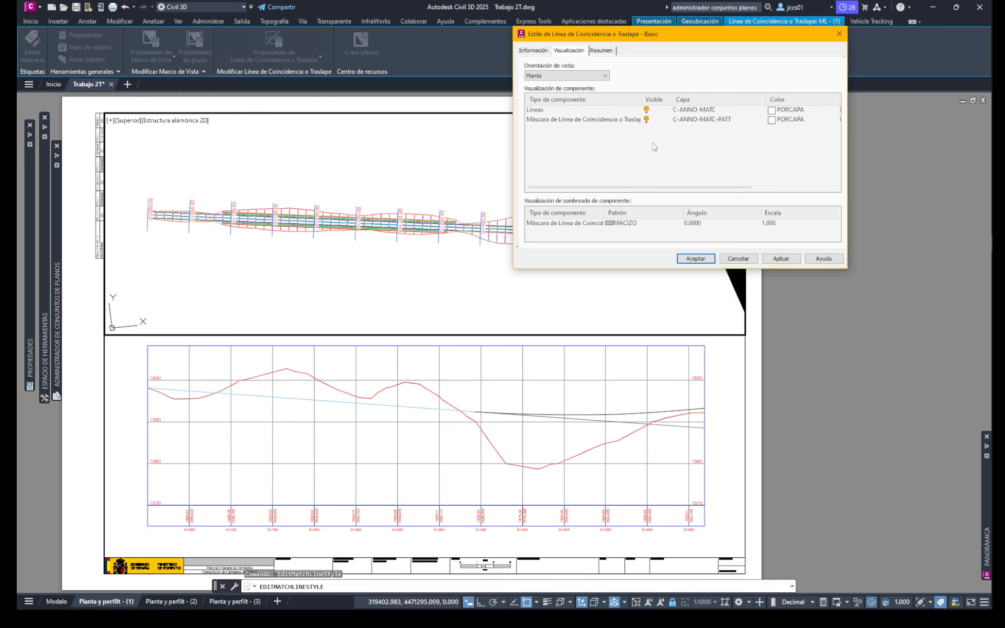
{"action": "left_click", "coordinate": [771, 120]}
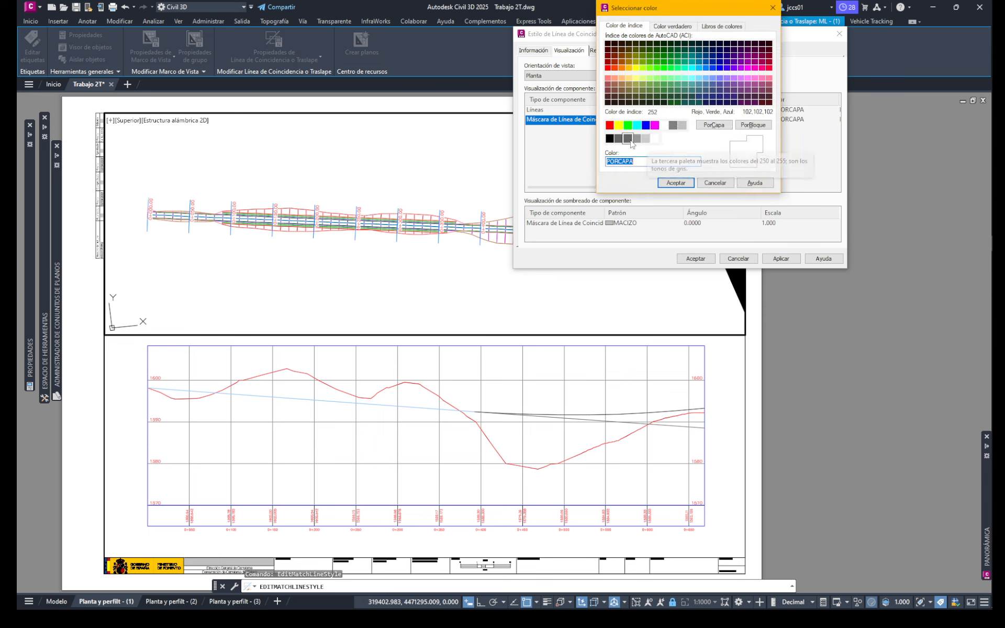
{"action": "left_click", "coordinate": [628, 138]}
{"action": "left_click", "coordinate": [684, 183]}
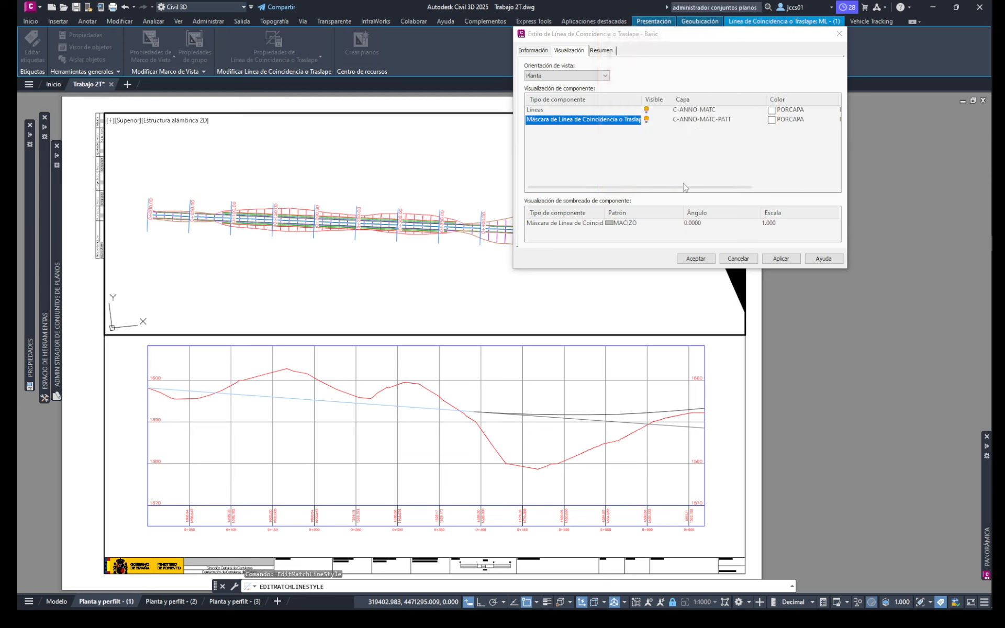
{"action": "left_click", "coordinate": [703, 263]}
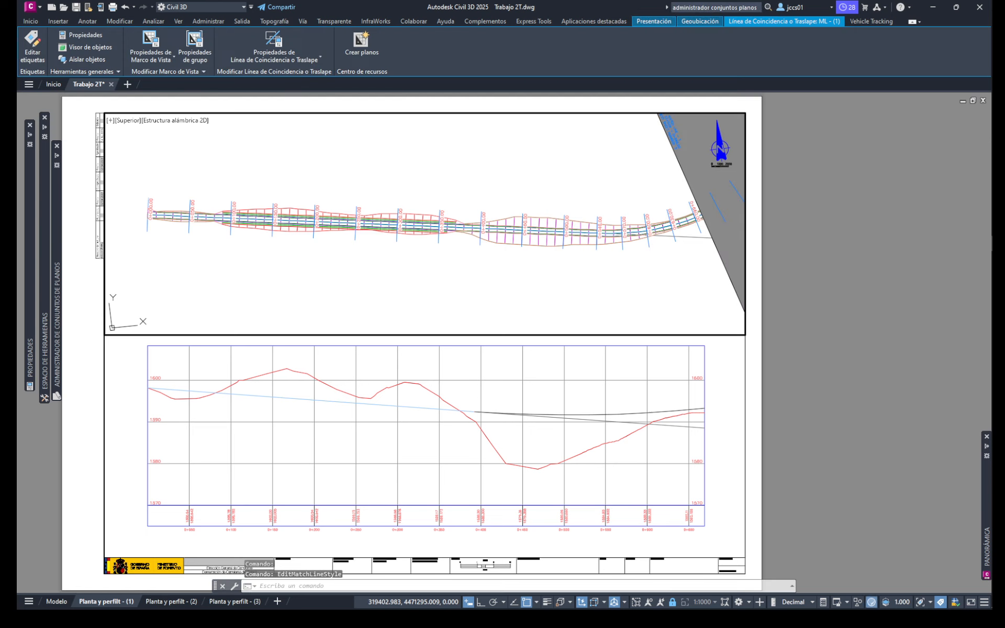
Step: Regenerate the drawing and send the match line in the plan viewport behind all other objects
{"action": "left_click", "coordinate": [677, 293]}
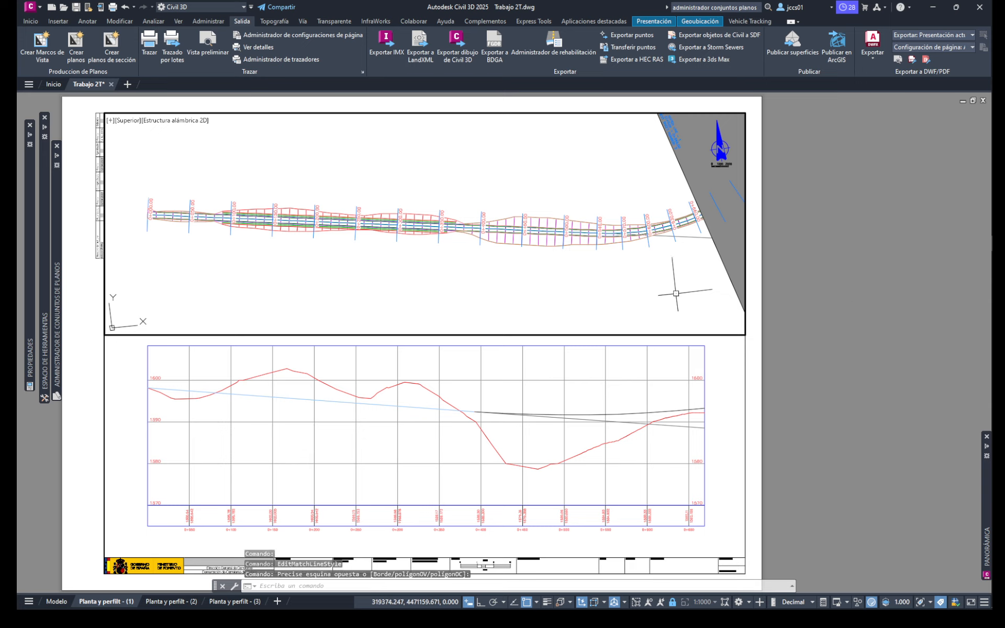
{"action": "type", "text": "rg"}
{"action": "key", "text": "Return"}
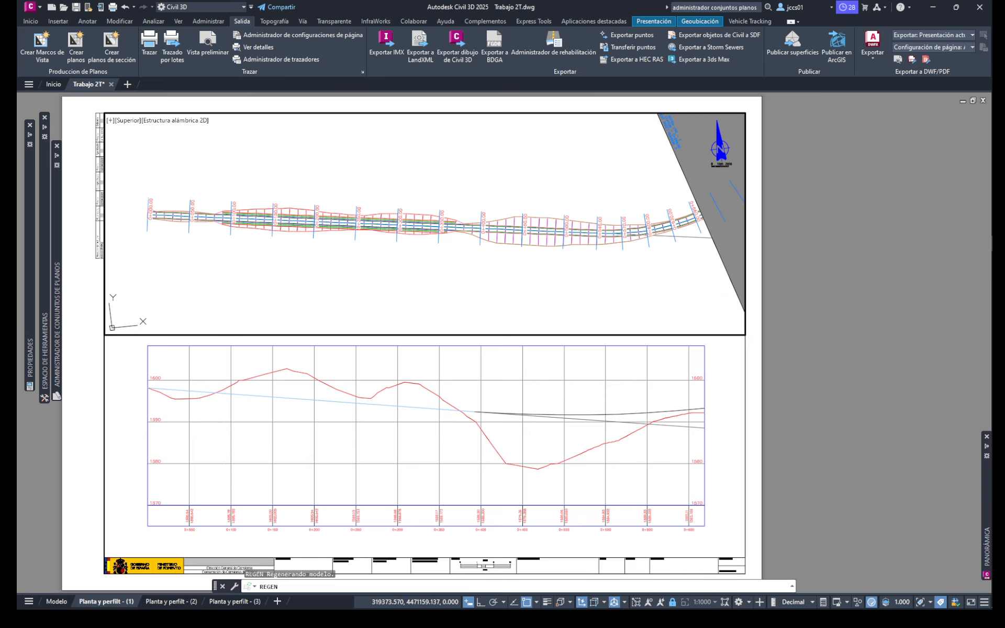
{"action": "left_click", "coordinate": [726, 264]}
{"action": "right_click", "coordinate": [726, 266]}
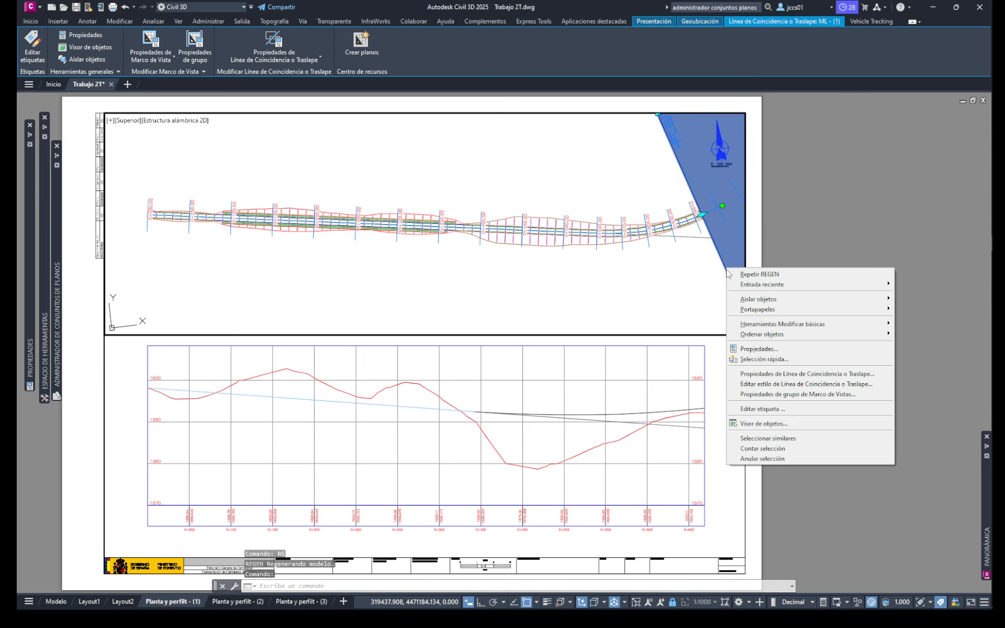
{"action": "mouse_move", "coordinate": [831, 336]}
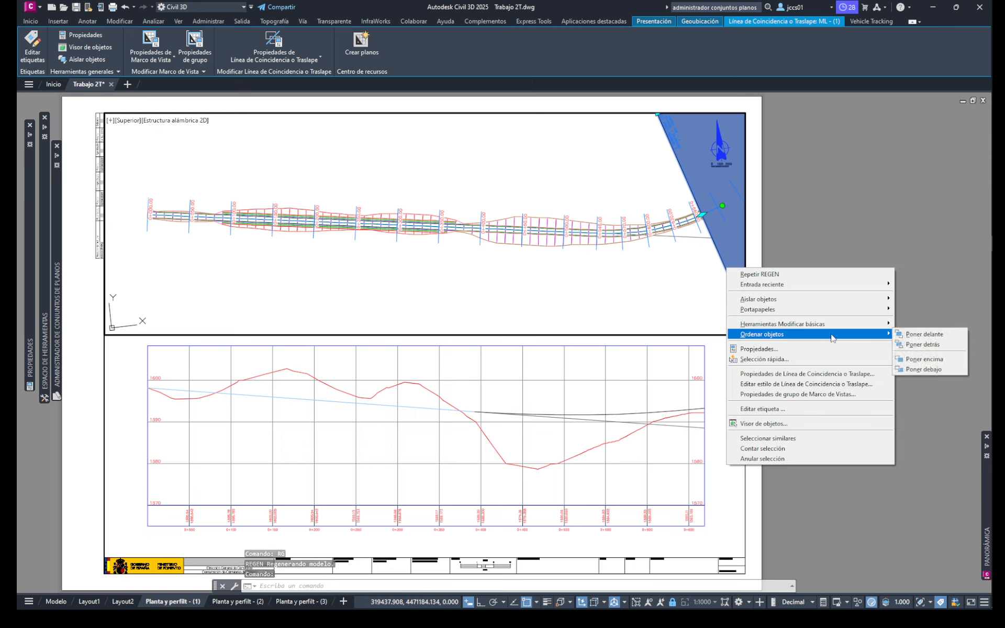
{"action": "left_click", "coordinate": [909, 344]}
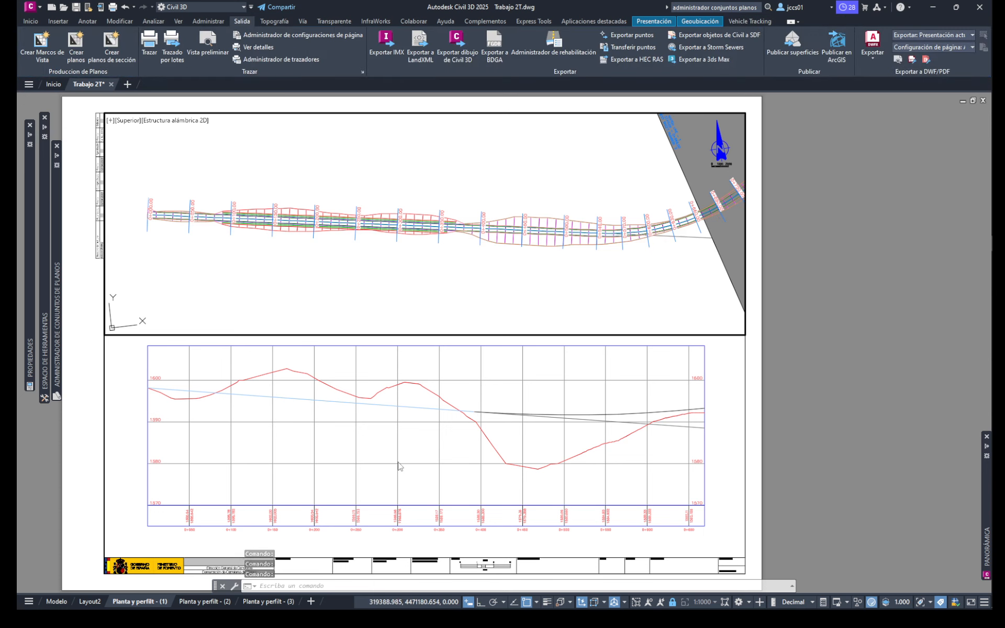
Step: Review the plan and profile on layouts Planta y perfilt - (2) and Planta y perfilt - (3)
{"action": "left_click", "coordinate": [195, 601]}
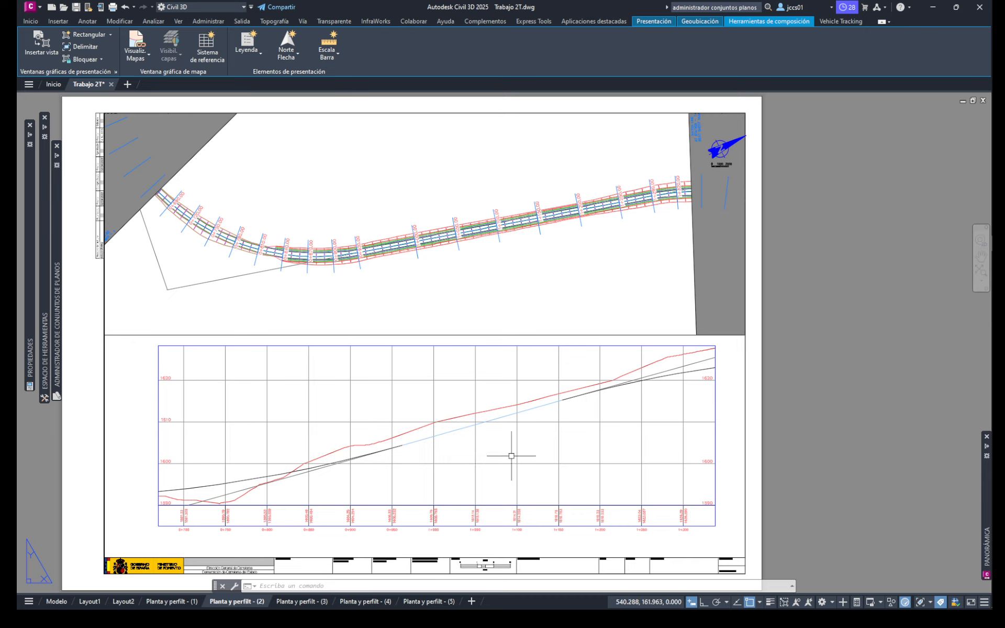
{"action": "left_click", "coordinate": [299, 601]}
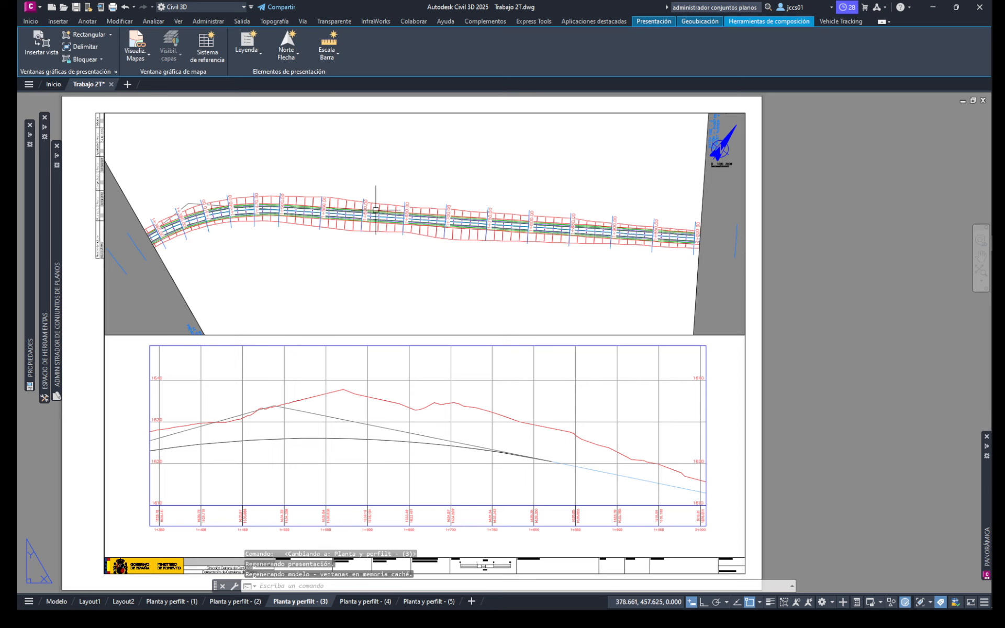
{"action": "left_click", "coordinate": [324, 345]}
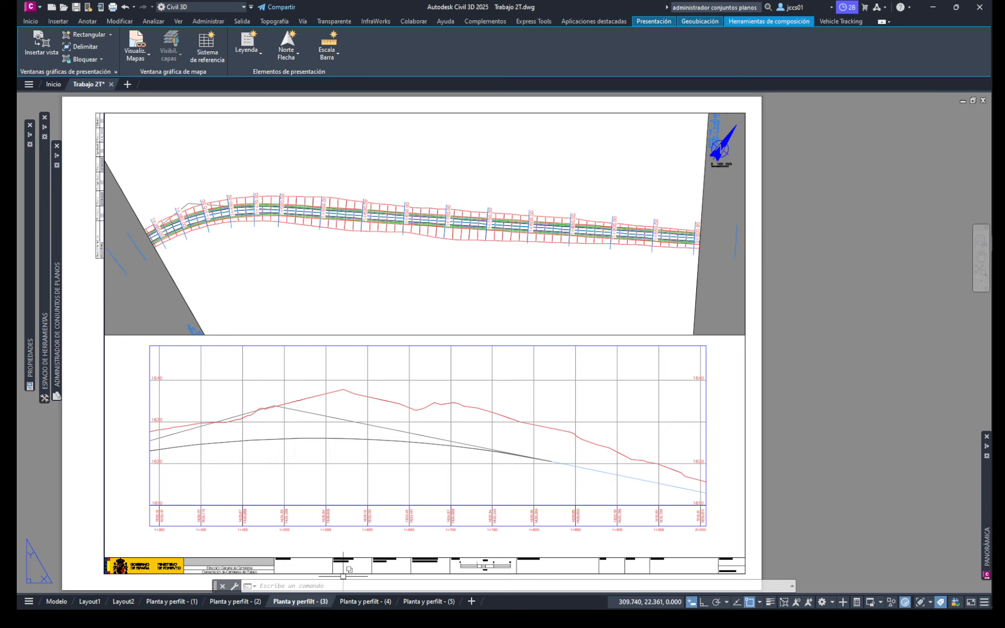
Step: Return to model space and examine the cross-section views and their material volume tables
{"action": "left_click", "coordinate": [52, 602]}
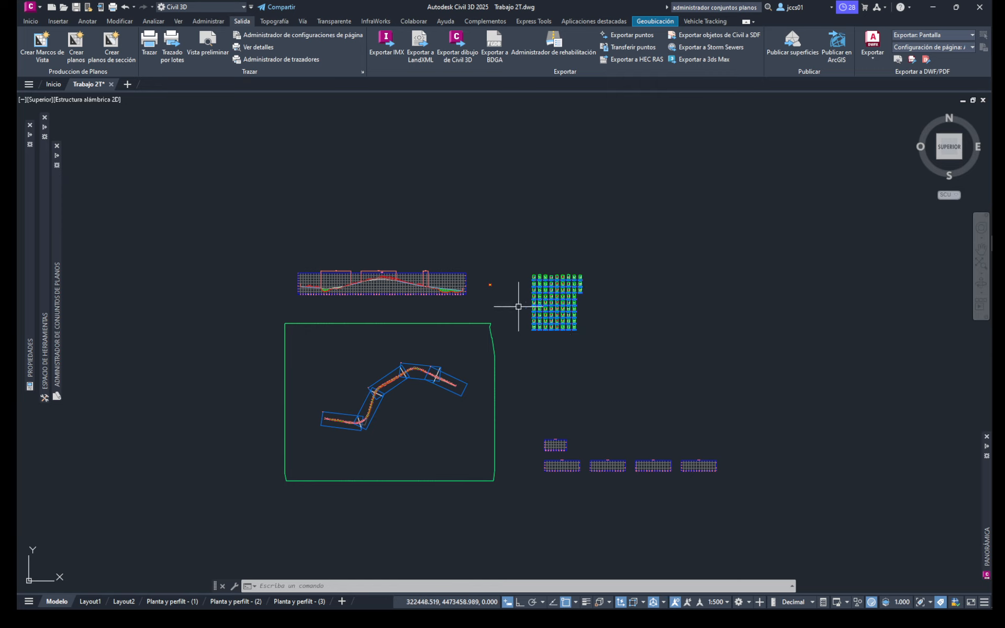
{"action": "scroll", "coordinate": [571, 293], "scroll_direction": "up", "scroll_amount": 8}
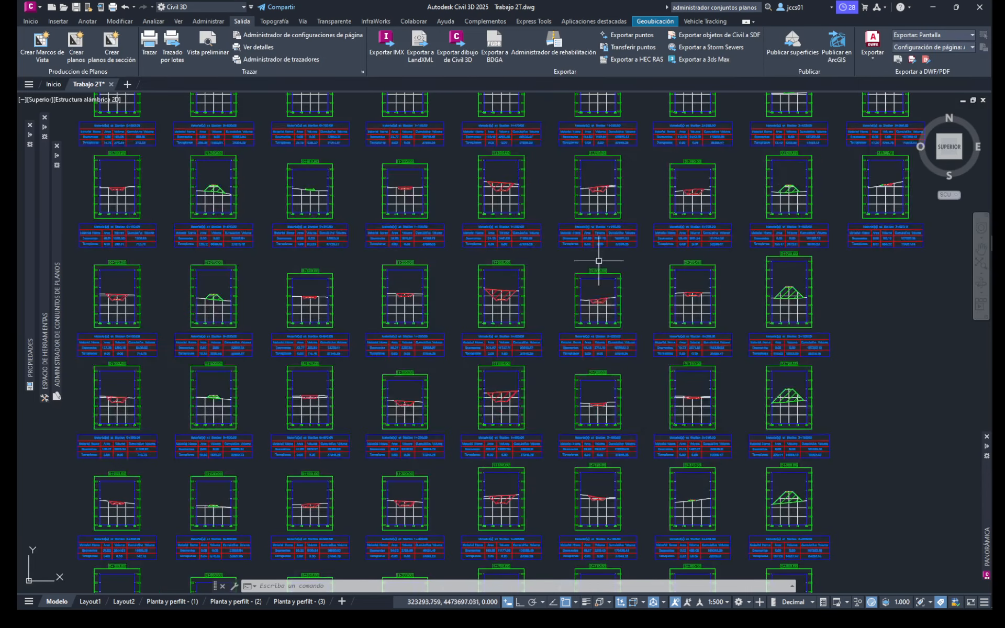
{"action": "scroll", "coordinate": [630, 292], "scroll_direction": "up", "scroll_amount": 2}
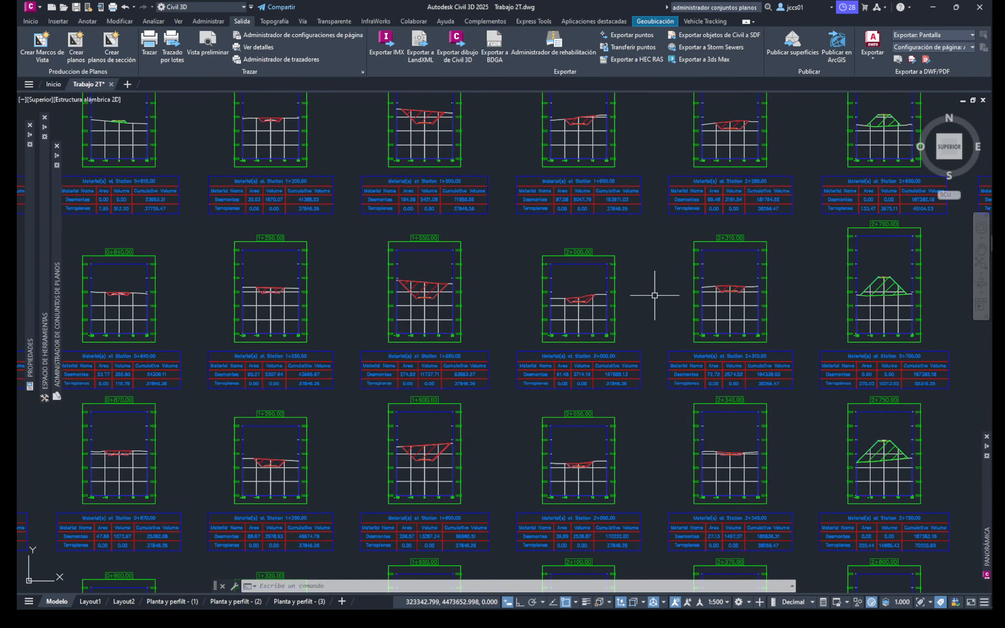
{"action": "mouse_move", "coordinate": [668, 292]}
{"action": "middle_mouse_down"}
{"action": "mouse_move", "coordinate": [607, 340]}
{"action": "mouse_move", "coordinate": [589, 254]}
{"action": "middle_mouse_up"}
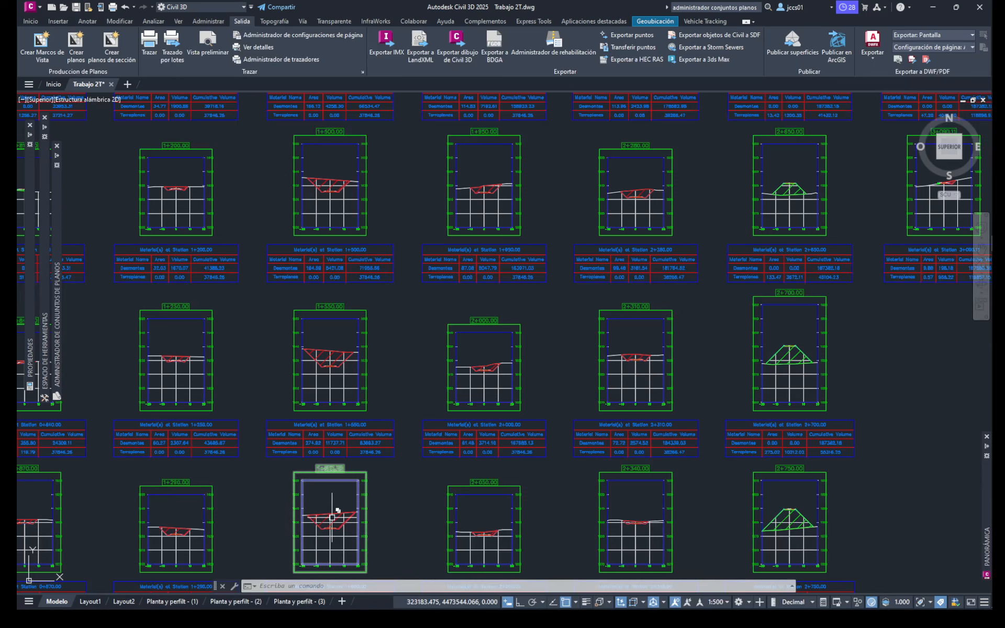
Step: Open the section view properties of the cross section at station 2+700.00
{"action": "mouse_move", "coordinate": [311, 603]}
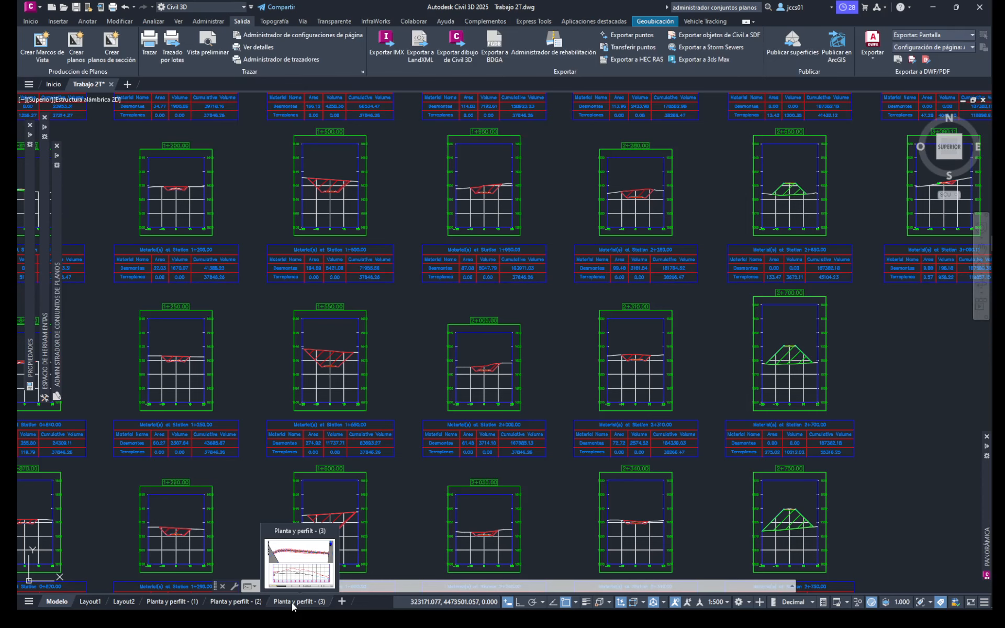
{"action": "scroll", "coordinate": [787, 353], "scroll_direction": "up", "scroll_amount": 4}
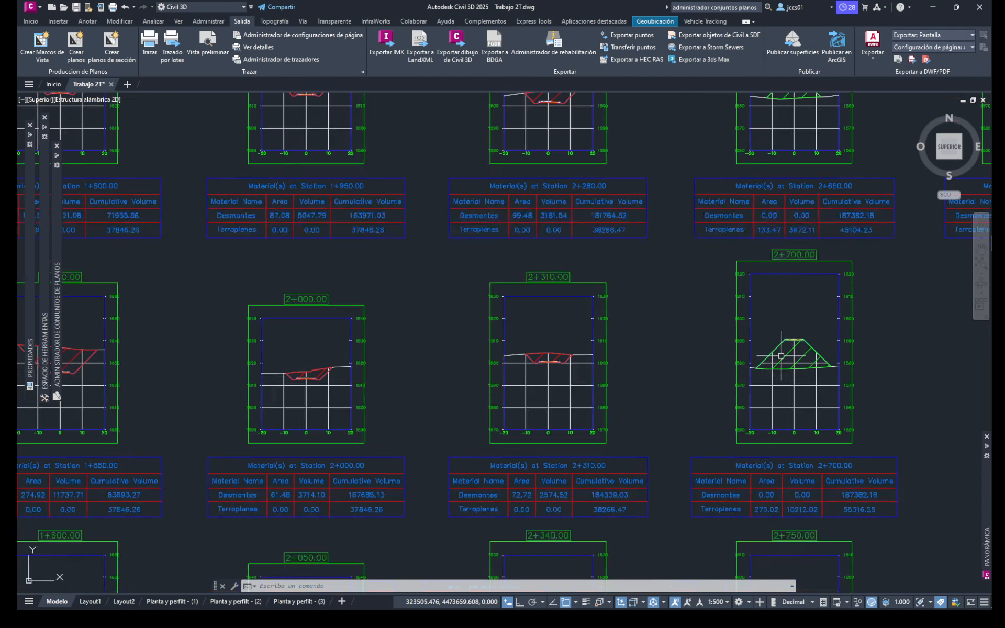
{"action": "scroll", "coordinate": [787, 353], "scroll_direction": "up", "scroll_amount": 2}
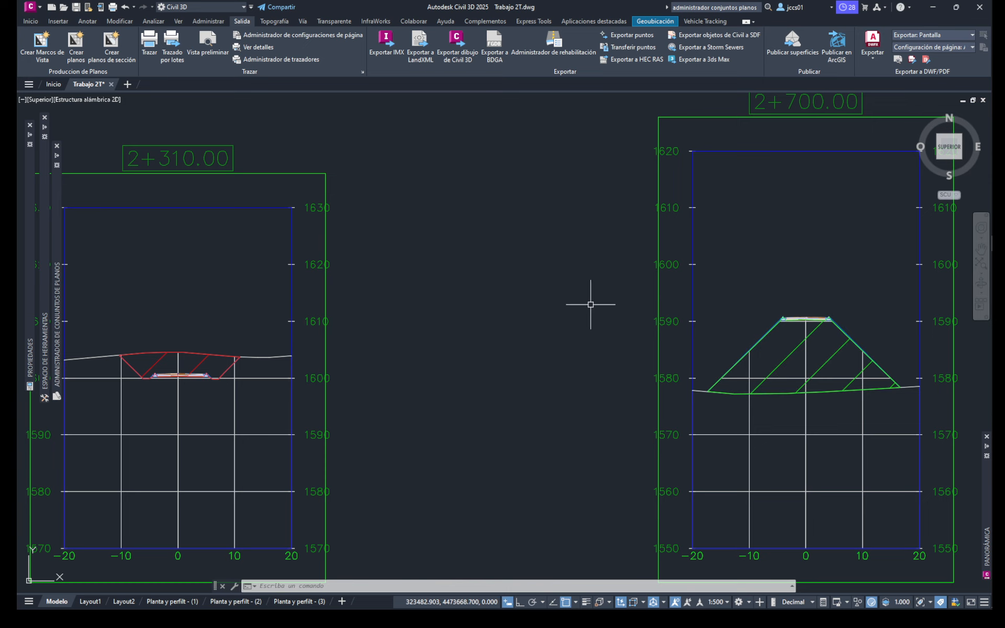
{"action": "middle_click_drag", "start_coordinate": [585, 298], "coordinate": [529, 242]}
{"action": "scroll", "coordinate": [526, 259], "scroll_direction": "down", "scroll_amount": 2}
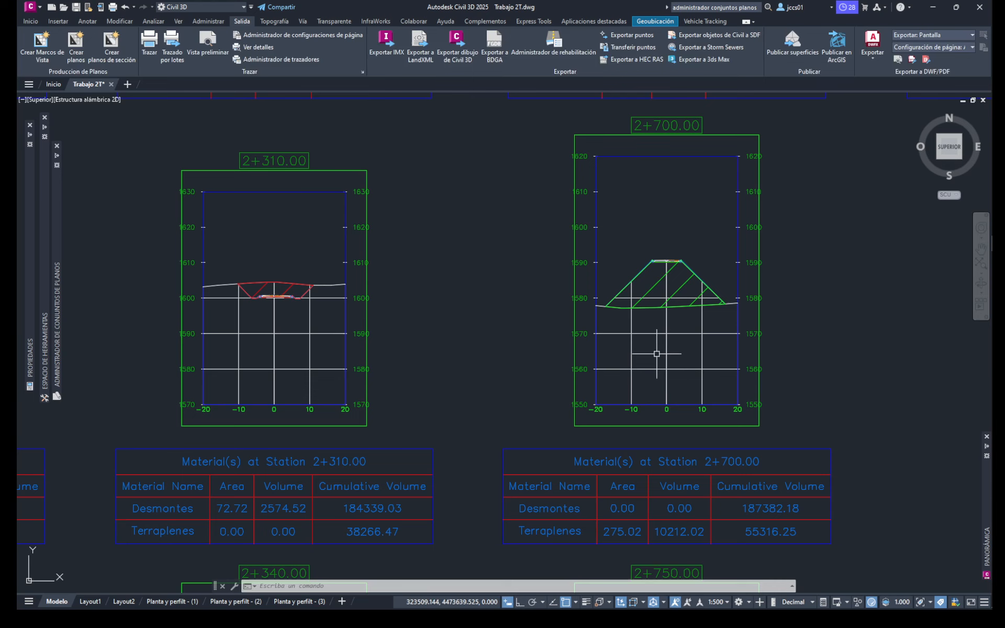
{"action": "left_click", "coordinate": [653, 334]}
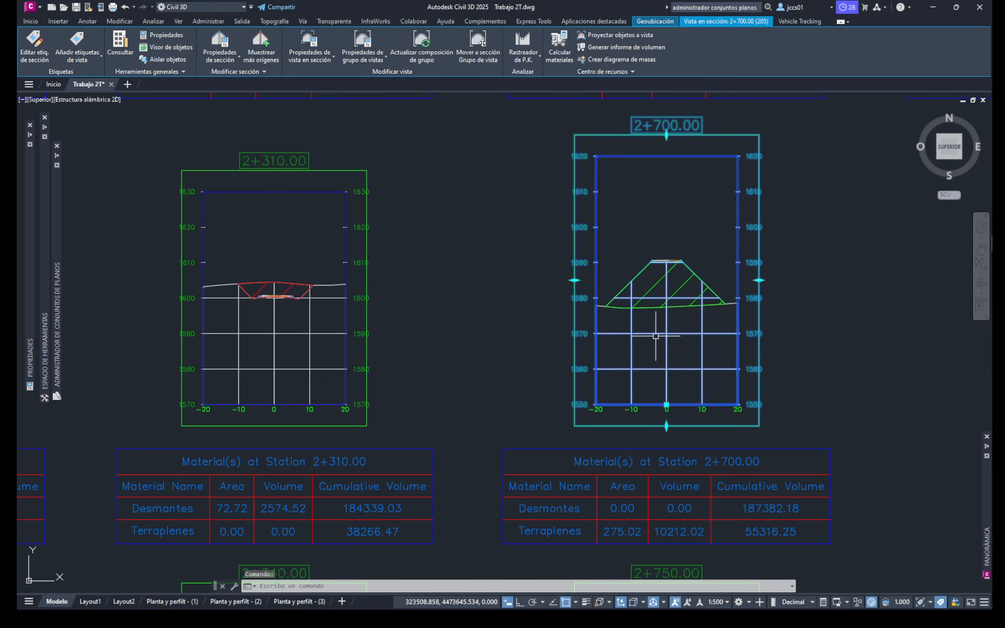
{"action": "right_click", "coordinate": [658, 336]}
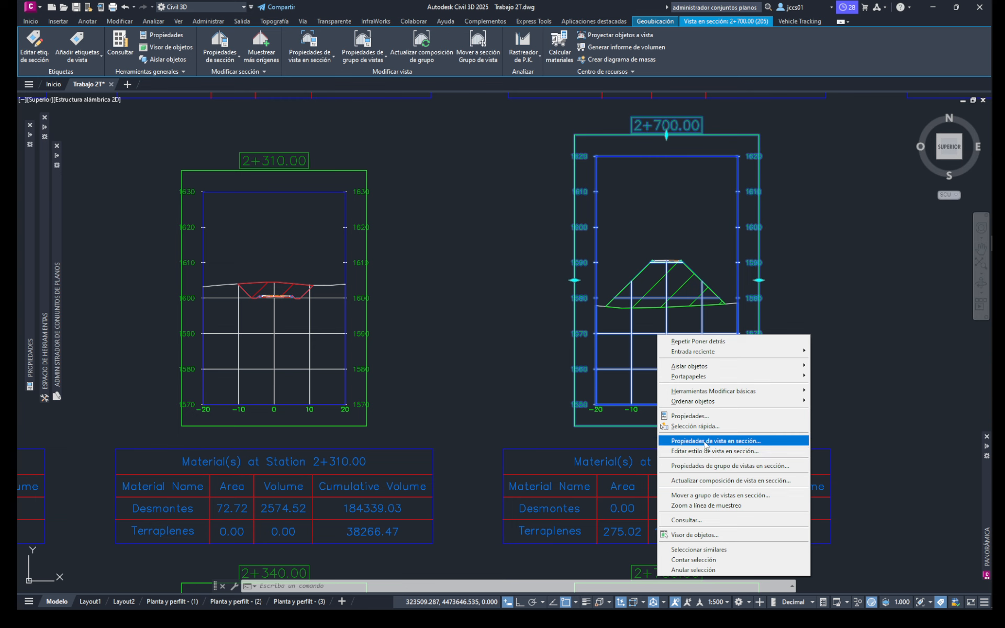
{"action": "left_click", "coordinate": [704, 441]}
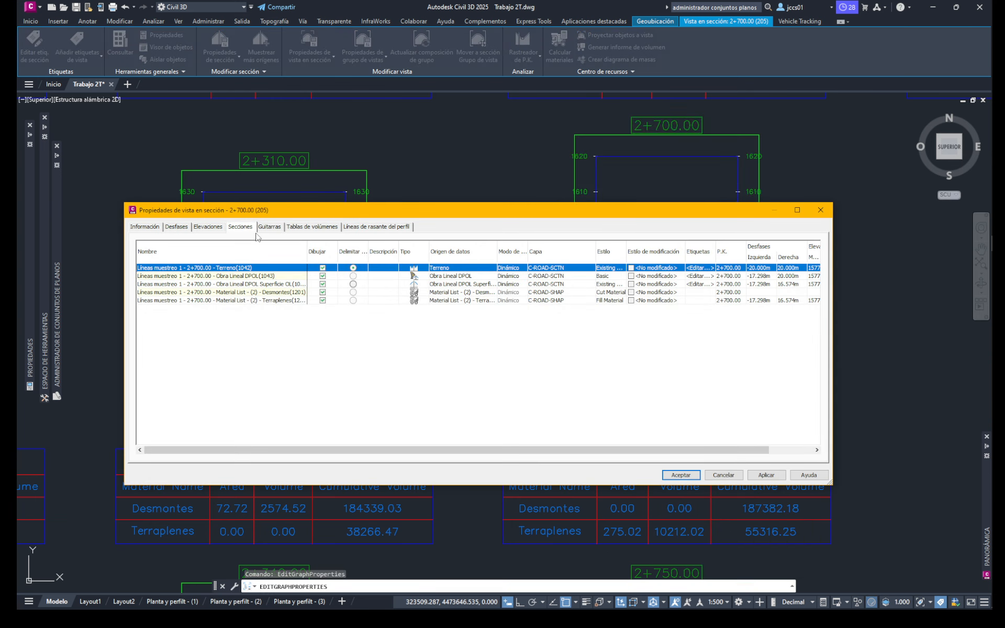
Step: Set the Cut Material shape style's hatch scale to 0.4 in section orientation through the Desmontes section, and apply the change to the section views
{"action": "left_click", "coordinate": [618, 293]}
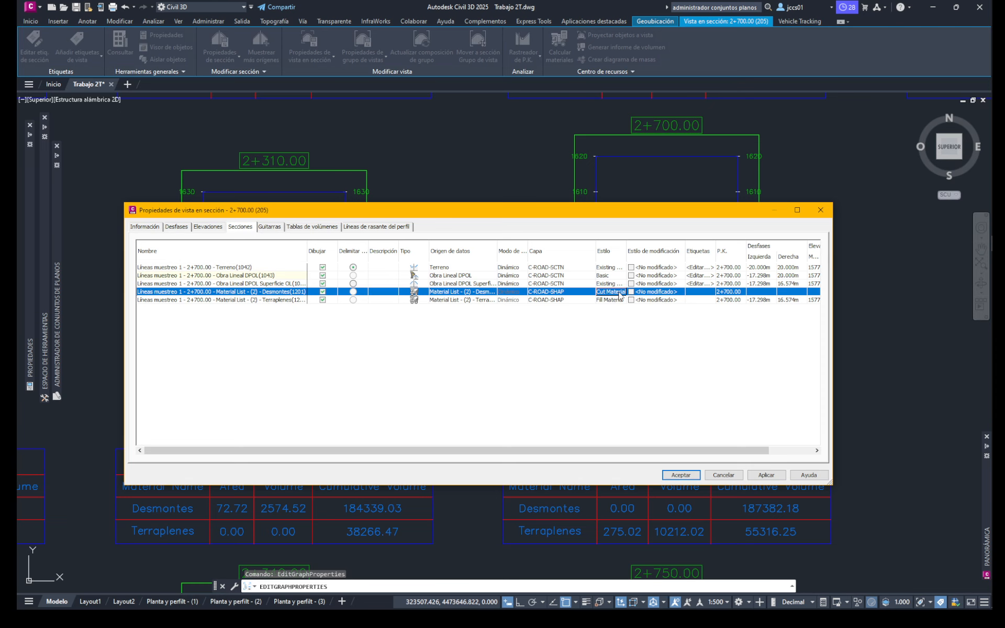
{"action": "left_click", "coordinate": [625, 293]}
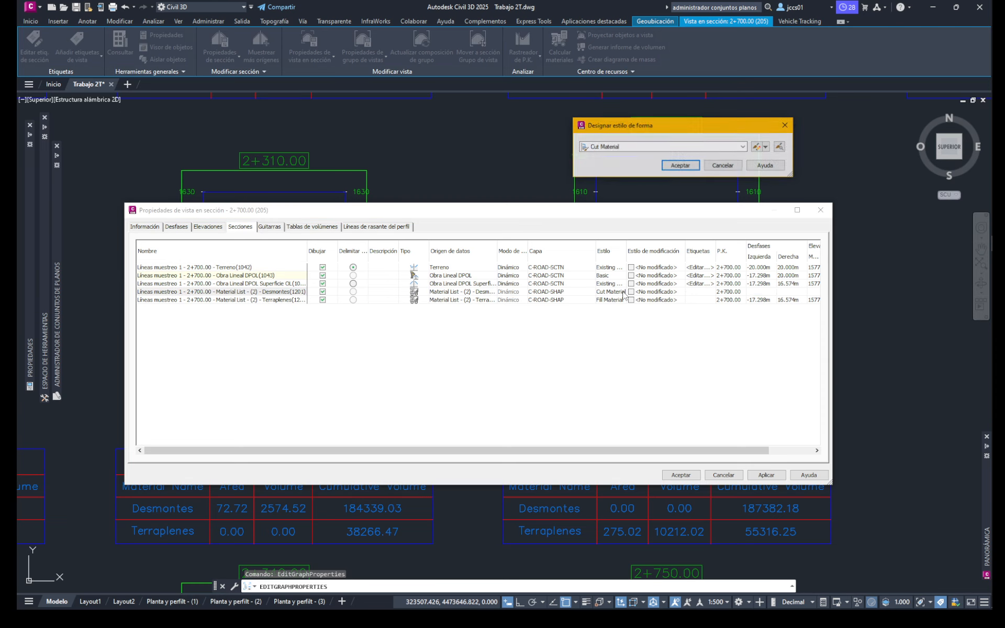
{"action": "left_click", "coordinate": [757, 147]}
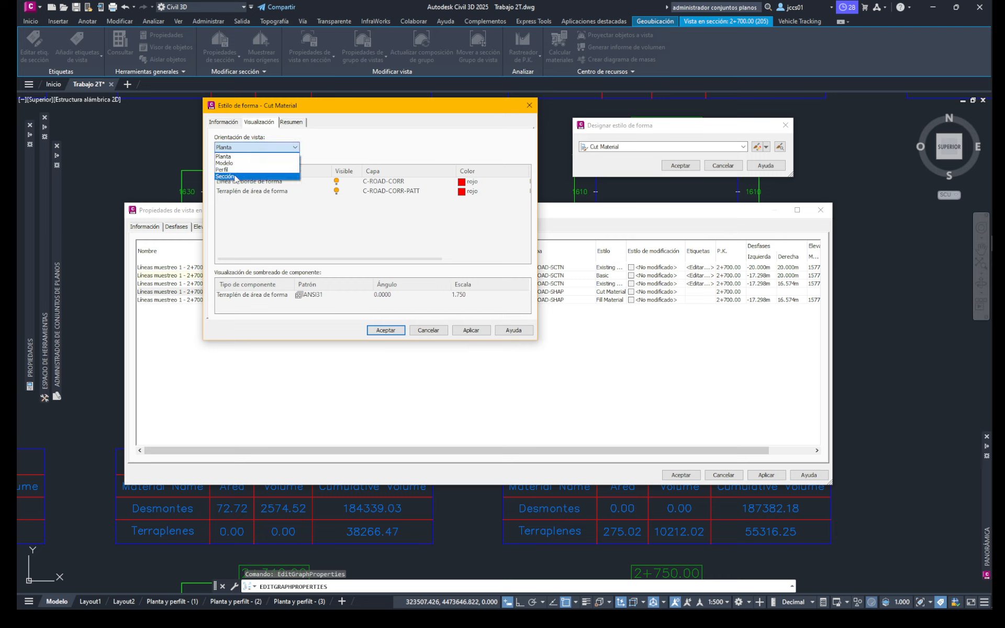
{"action": "left_click", "coordinate": [235, 176]}
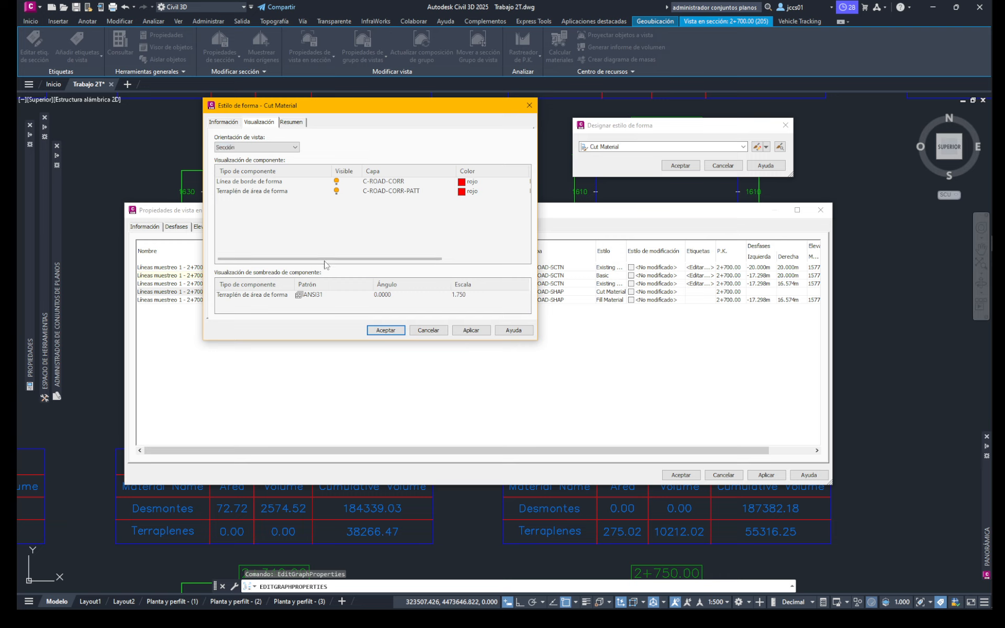
{"action": "double_click", "coordinate": [463, 296]}
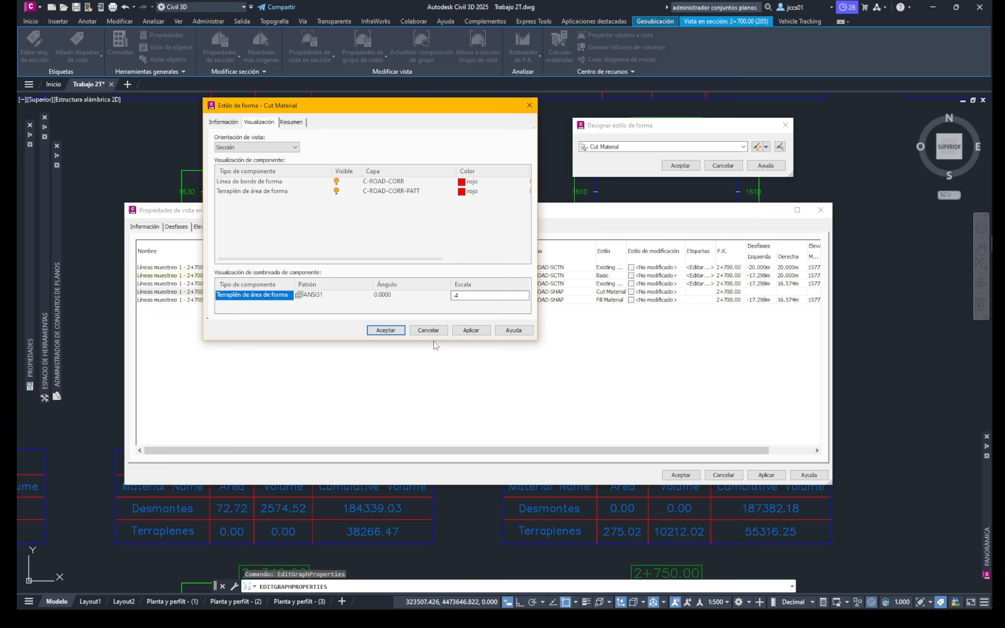
{"action": "left_click", "coordinate": [394, 333]}
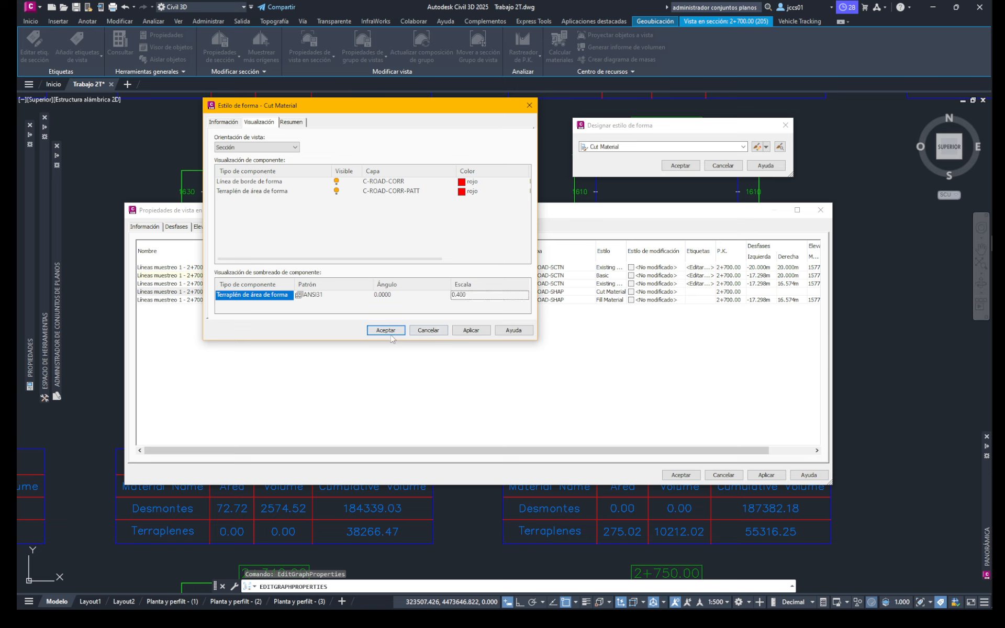
{"action": "left_click", "coordinate": [386, 329]}
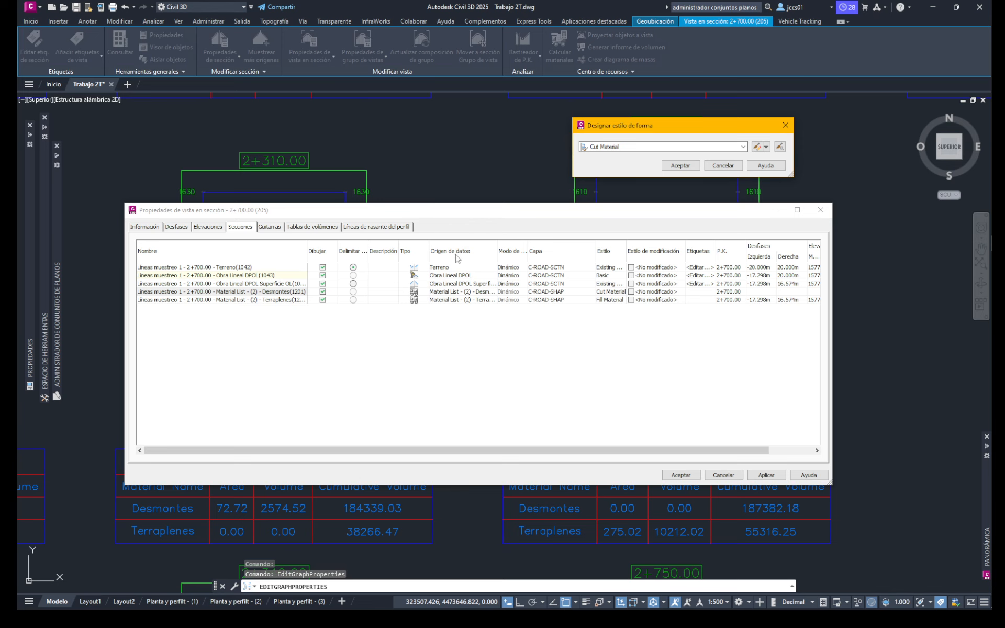
{"action": "left_click", "coordinate": [680, 165]}
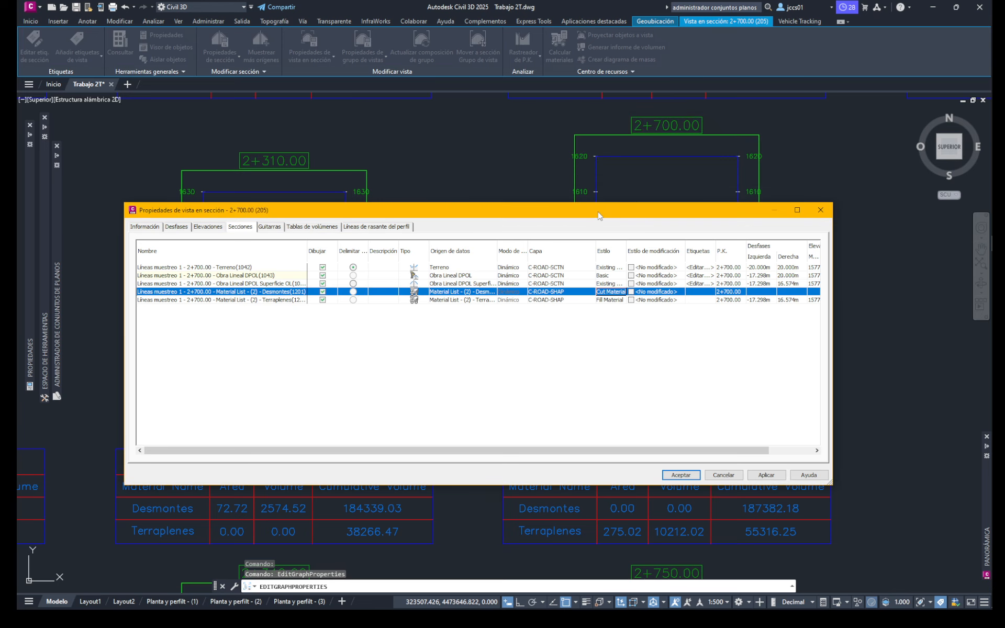
{"action": "left_click_drag", "start_coordinate": [599, 216], "coordinate": [649, 191]}
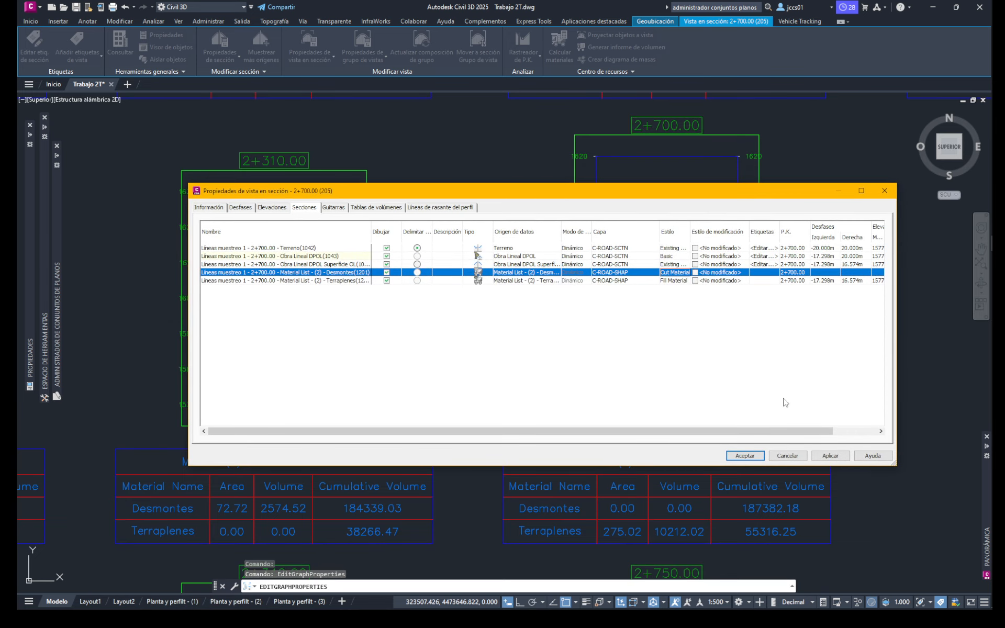
{"action": "left_click_drag", "start_coordinate": [740, 202], "coordinate": [676, 330]}
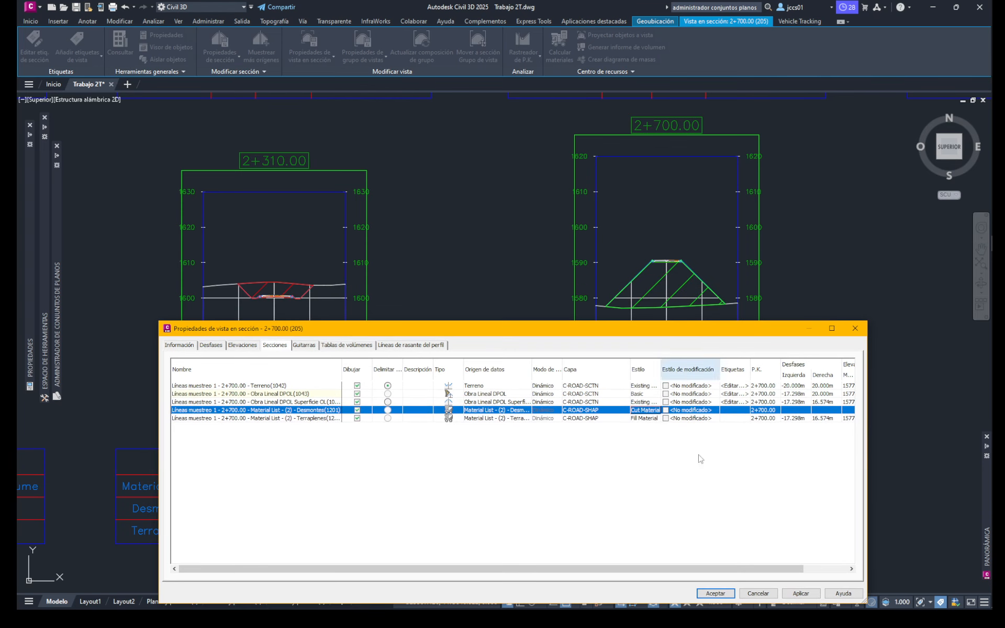
{"action": "left_click", "coordinate": [799, 596]}
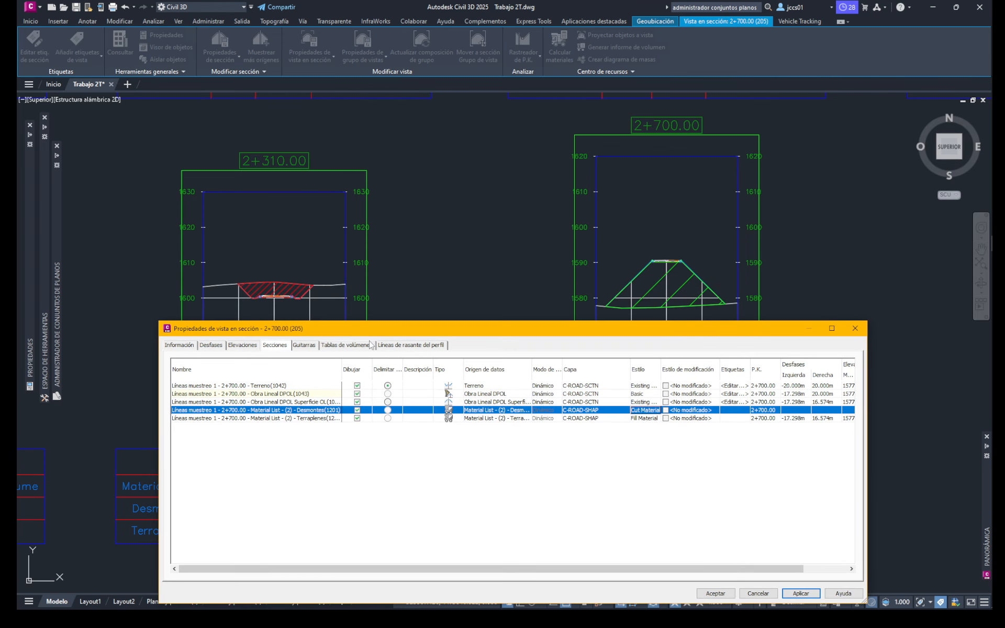
Step: Set the Fill Material shape style's hatch scale to 0.4 in section orientation through the Terraplenes section, then apply and close the section view properties
{"action": "left_click", "coordinate": [649, 418]}
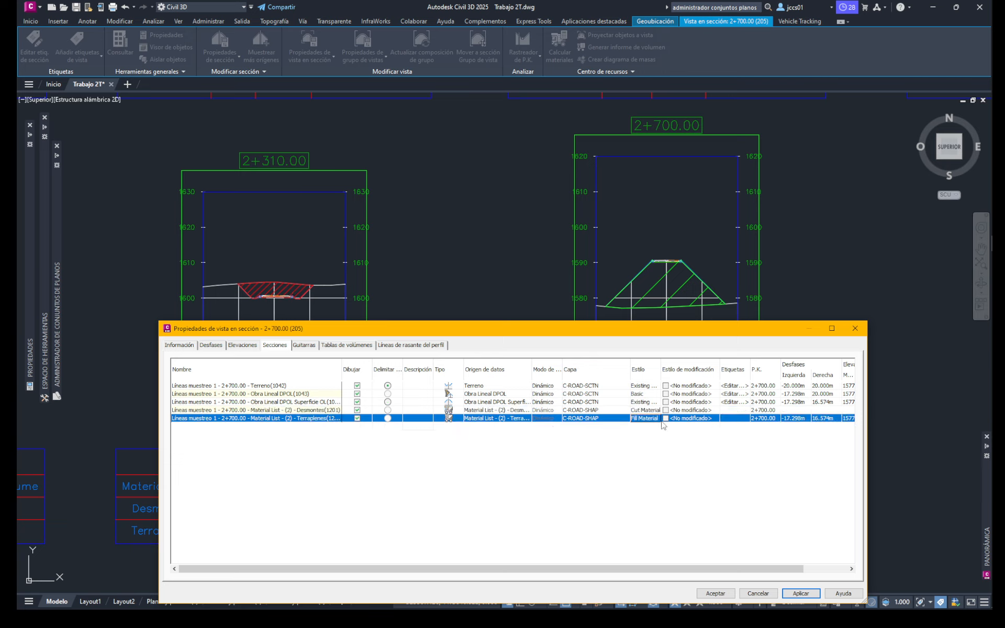
{"action": "left_click", "coordinate": [652, 419]}
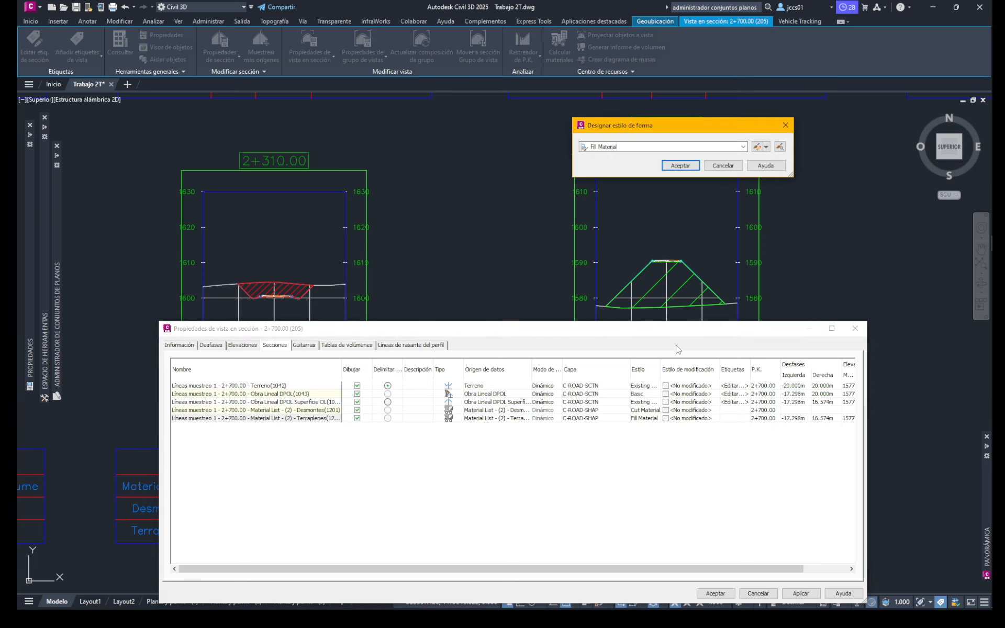
{"action": "left_click", "coordinate": [756, 146]}
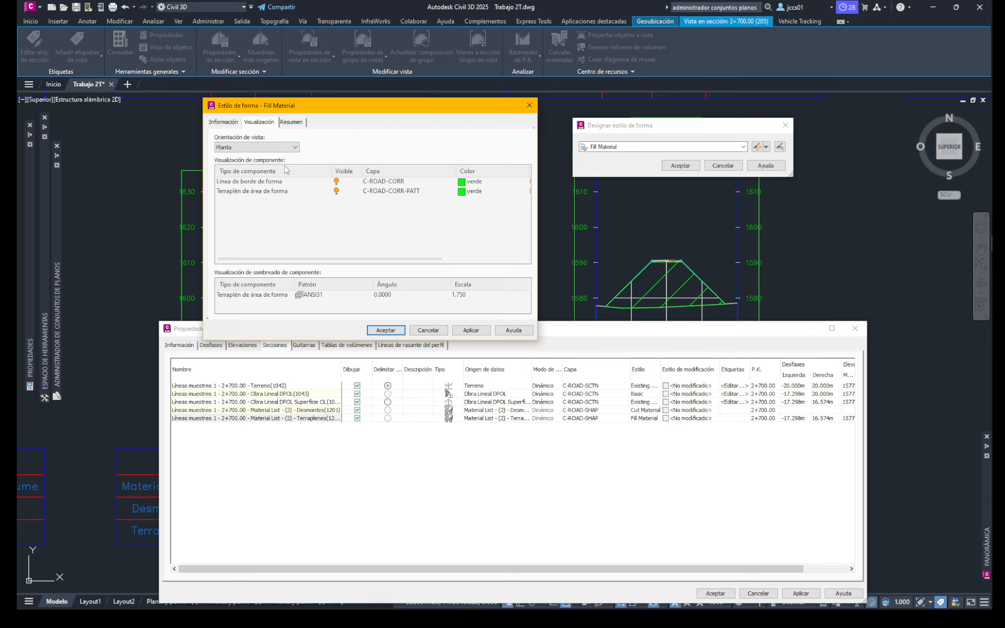
{"action": "left_click", "coordinate": [240, 147]}
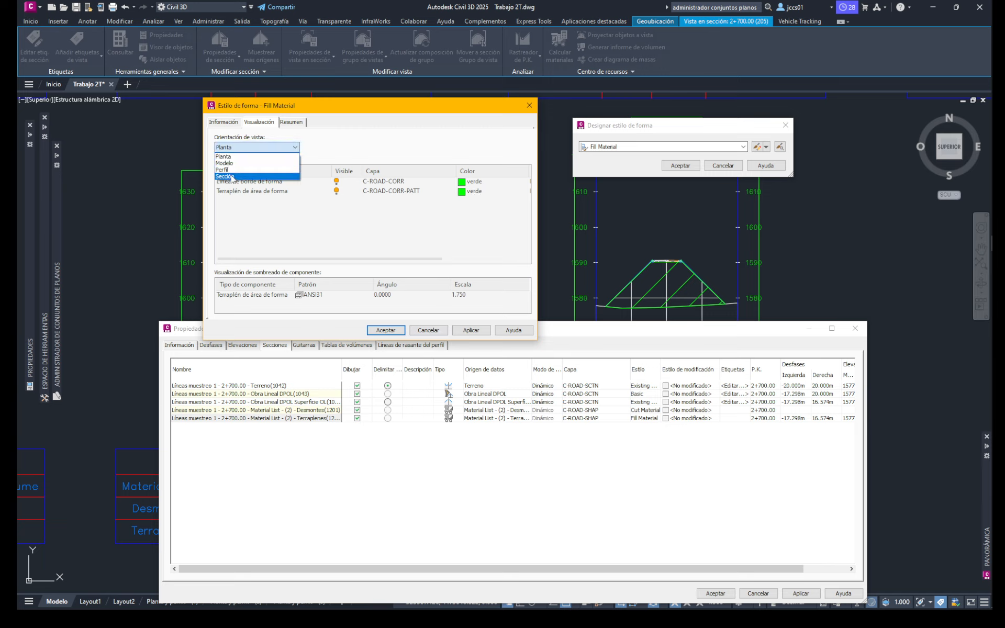
{"action": "left_click", "coordinate": [230, 177]}
{"action": "left_click", "coordinate": [463, 296]}
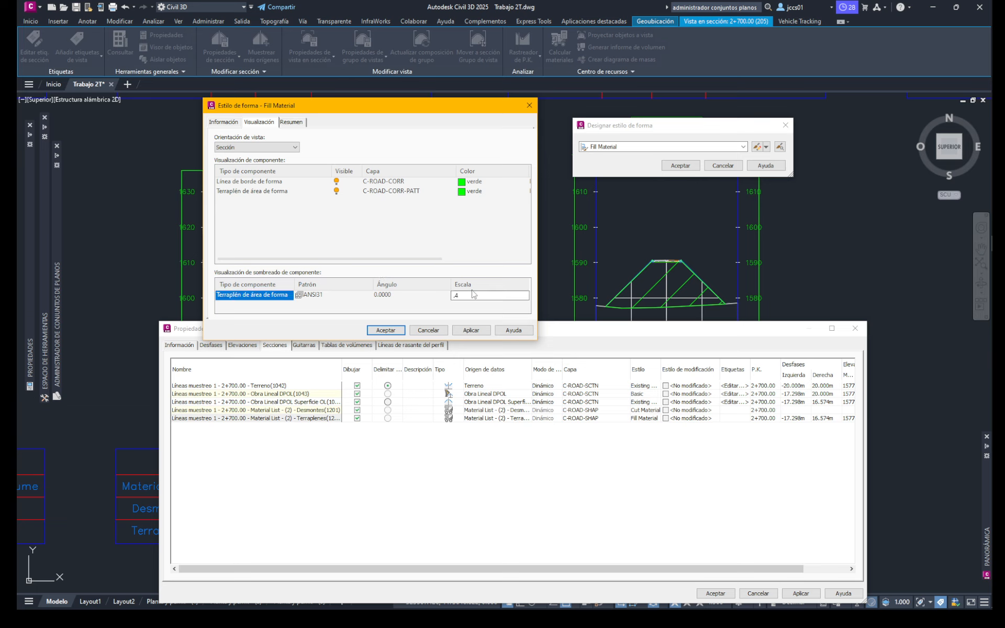
{"action": "left_click", "coordinate": [481, 331]}
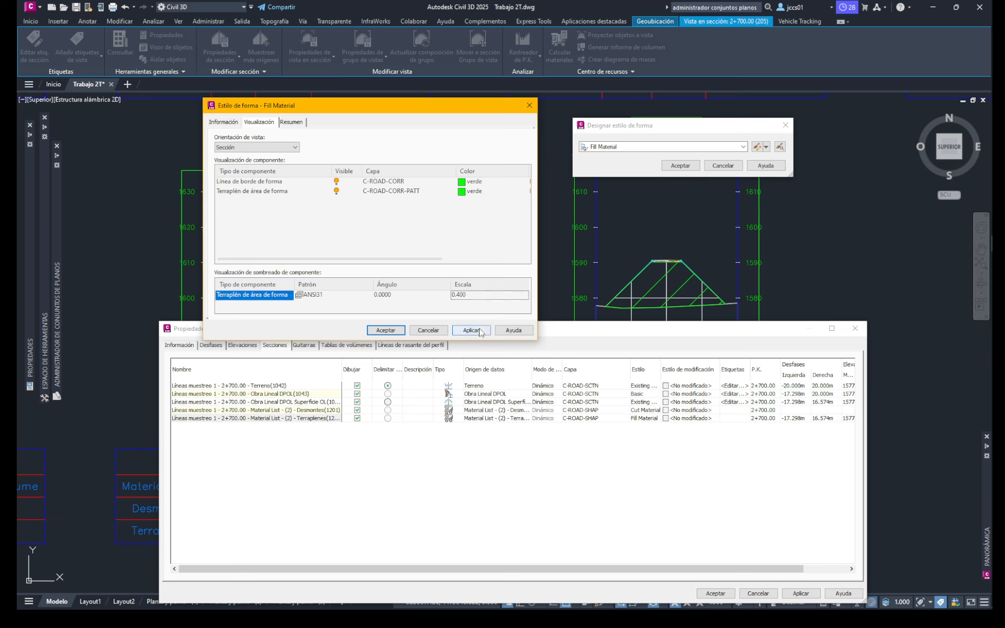
{"action": "left_click", "coordinate": [385, 330]}
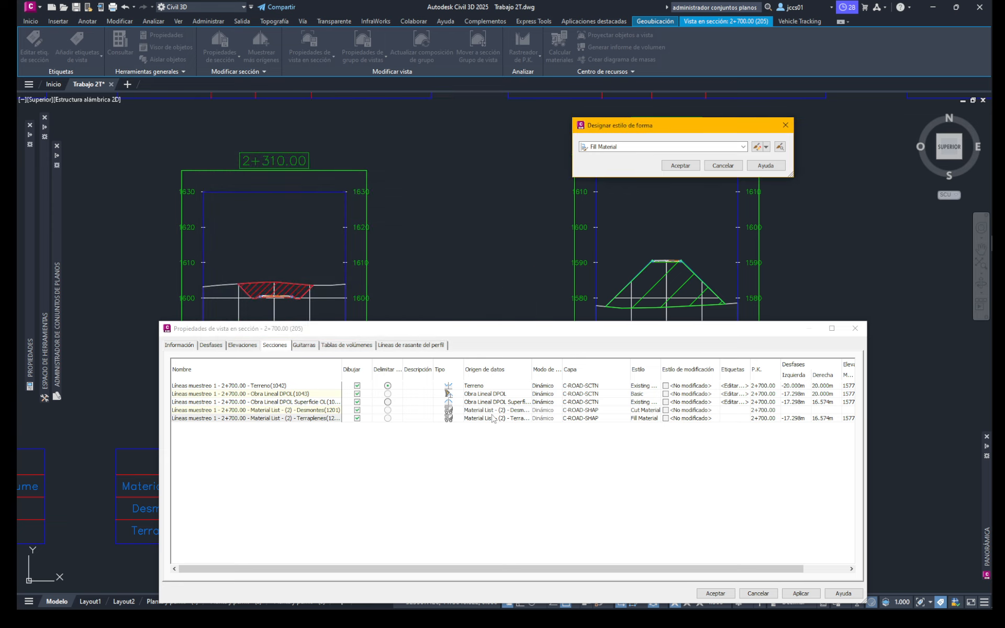
{"action": "left_click", "coordinate": [666, 167]}
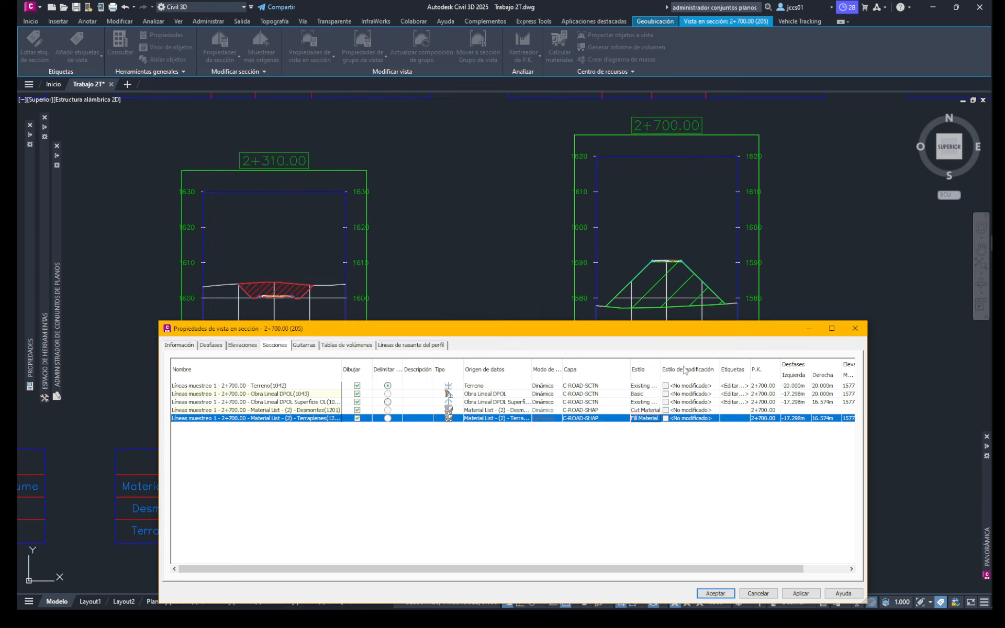
{"action": "left_click", "coordinate": [801, 594]}
{"action": "left_click", "coordinate": [713, 592]}
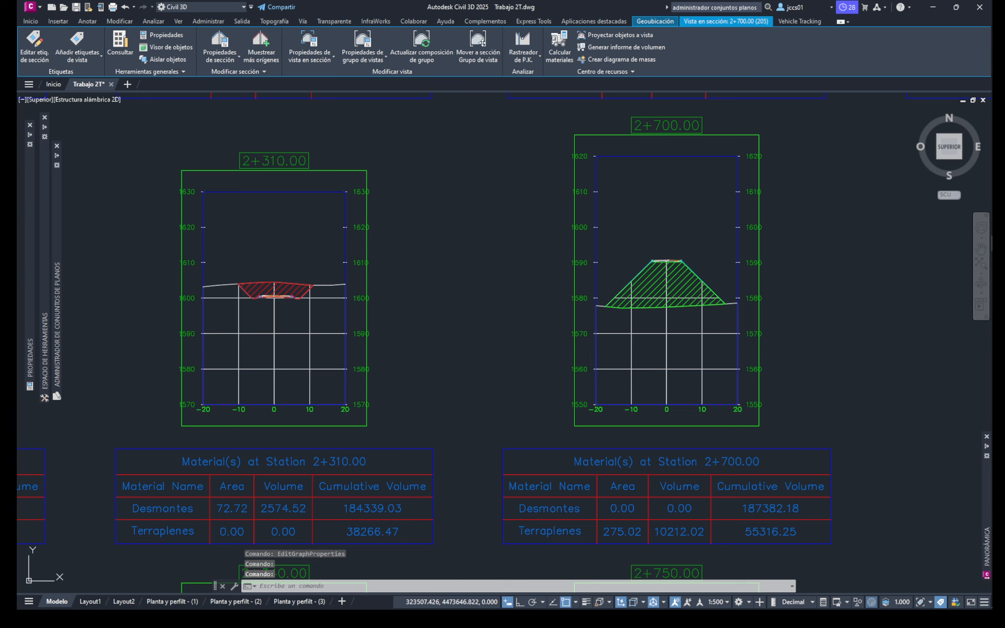
Step: Review the whole drawing in model space, including the cross sections, the long profile, the alignment with its view frames and the sheet profiles
{"action": "scroll", "coordinate": [493, 314], "scroll_direction": "down", "scroll_amount": 6}
{"action": "middle_click_drag", "start_coordinate": [485, 386], "coordinate": [642, 282]}
{"action": "scroll", "coordinate": [642, 282], "scroll_direction": "down", "scroll_amount": 6}
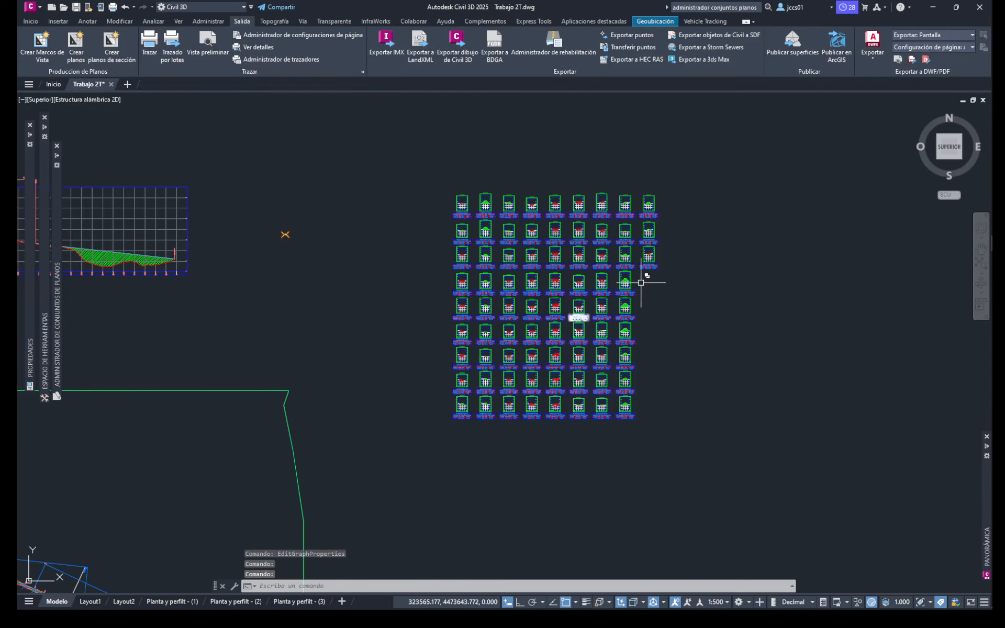
{"action": "scroll", "coordinate": [341, 314], "scroll_direction": "down", "scroll_amount": 2}
{"action": "middle_click_drag", "start_coordinate": [315, 311], "coordinate": [509, 227]}
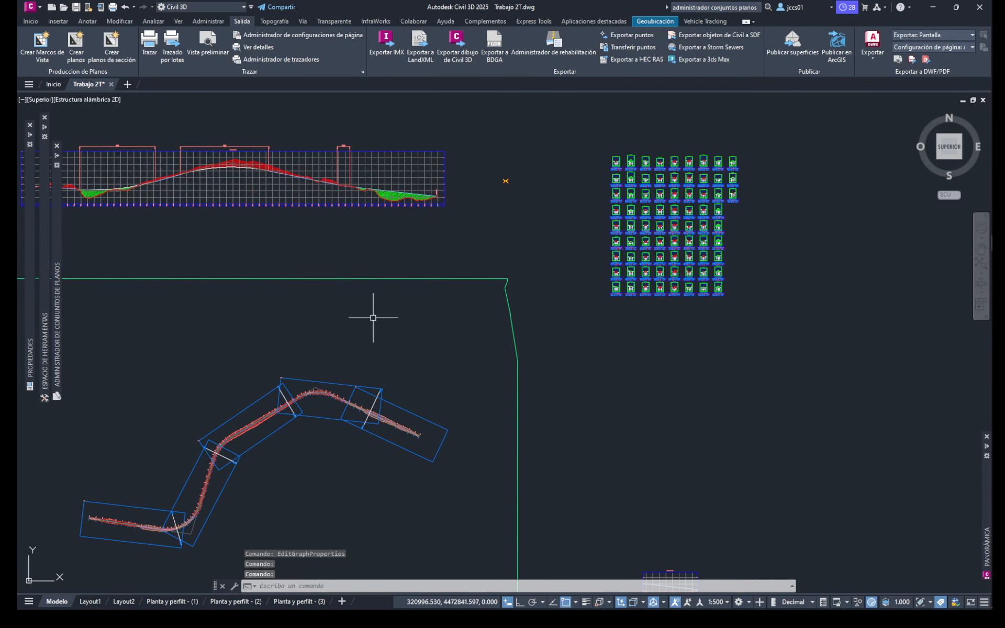
{"action": "scroll", "coordinate": [372, 316], "scroll_direction": "down", "scroll_amount": 2}
{"action": "middle_click_drag", "start_coordinate": [373, 291], "coordinate": [389, 253]}
{"action": "scroll", "coordinate": [373, 294], "scroll_direction": "up", "scroll_amount": 2}
{"action": "mouse_move", "coordinate": [374, 295]}
{"action": "middle_mouse_down"}
{"action": "mouse_move", "coordinate": [378, 280]}
{"action": "mouse_move", "coordinate": [427, 293]}
{"action": "mouse_move", "coordinate": [371, 279]}
{"action": "middle_mouse_up"}
{"action": "scroll", "coordinate": [433, 284], "scroll_direction": "down", "scroll_amount": 2}
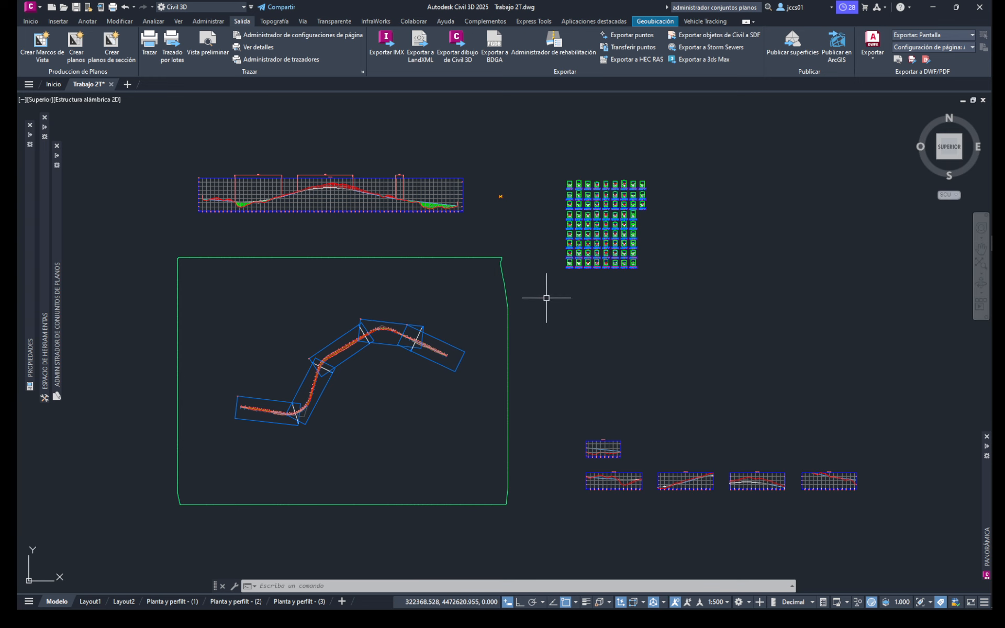
{"action": "key", "text": "alt+Tab"}
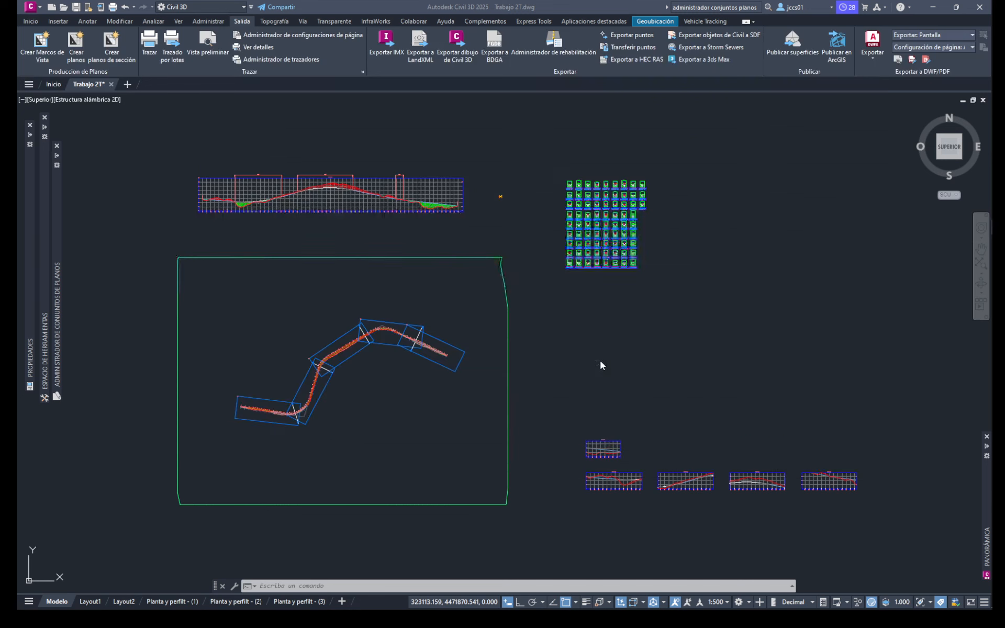